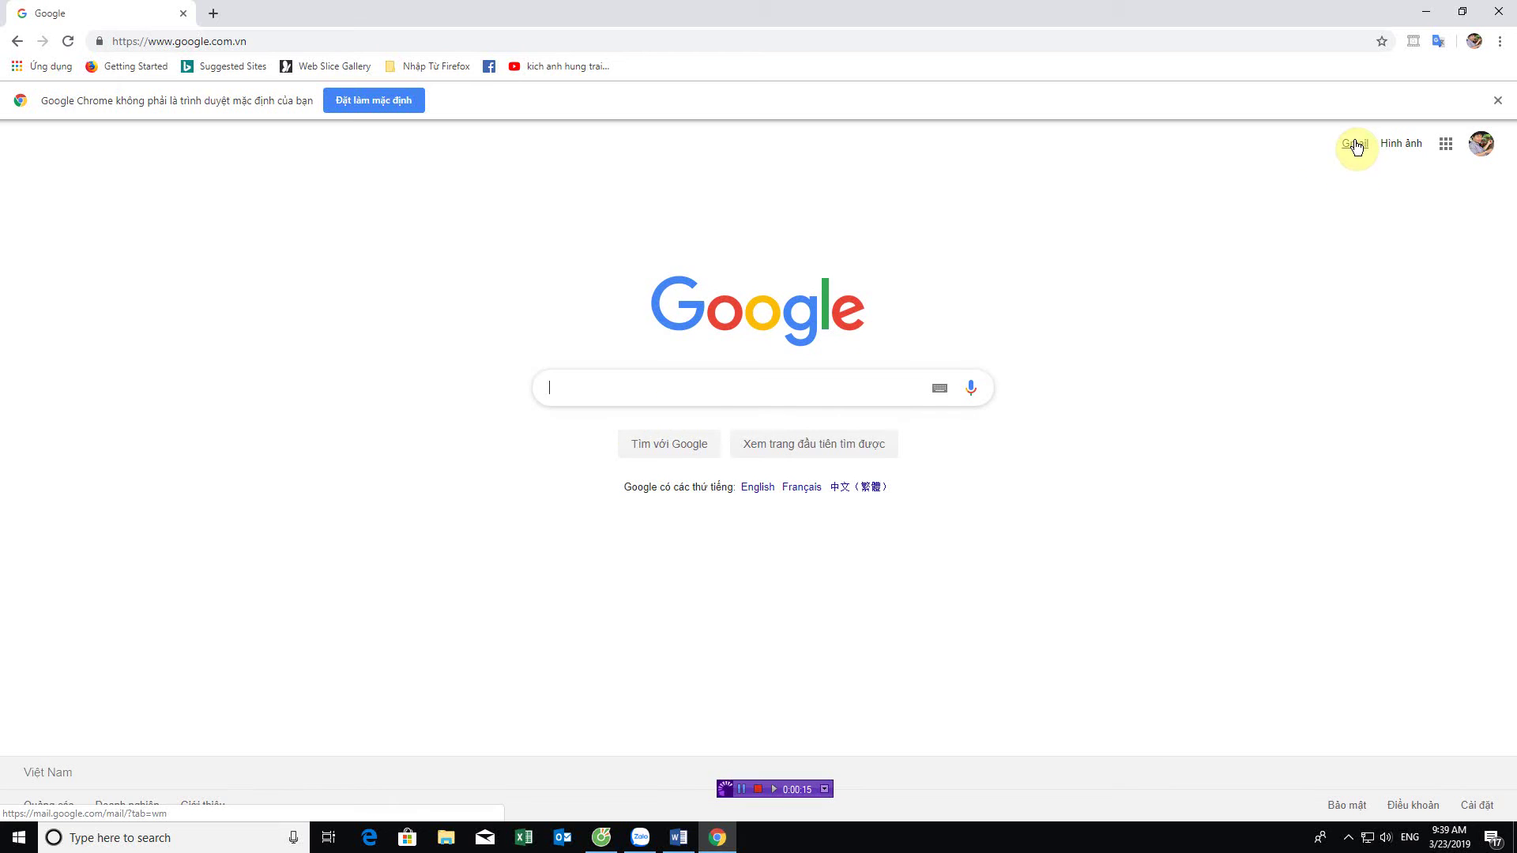
left_click(1356, 148)
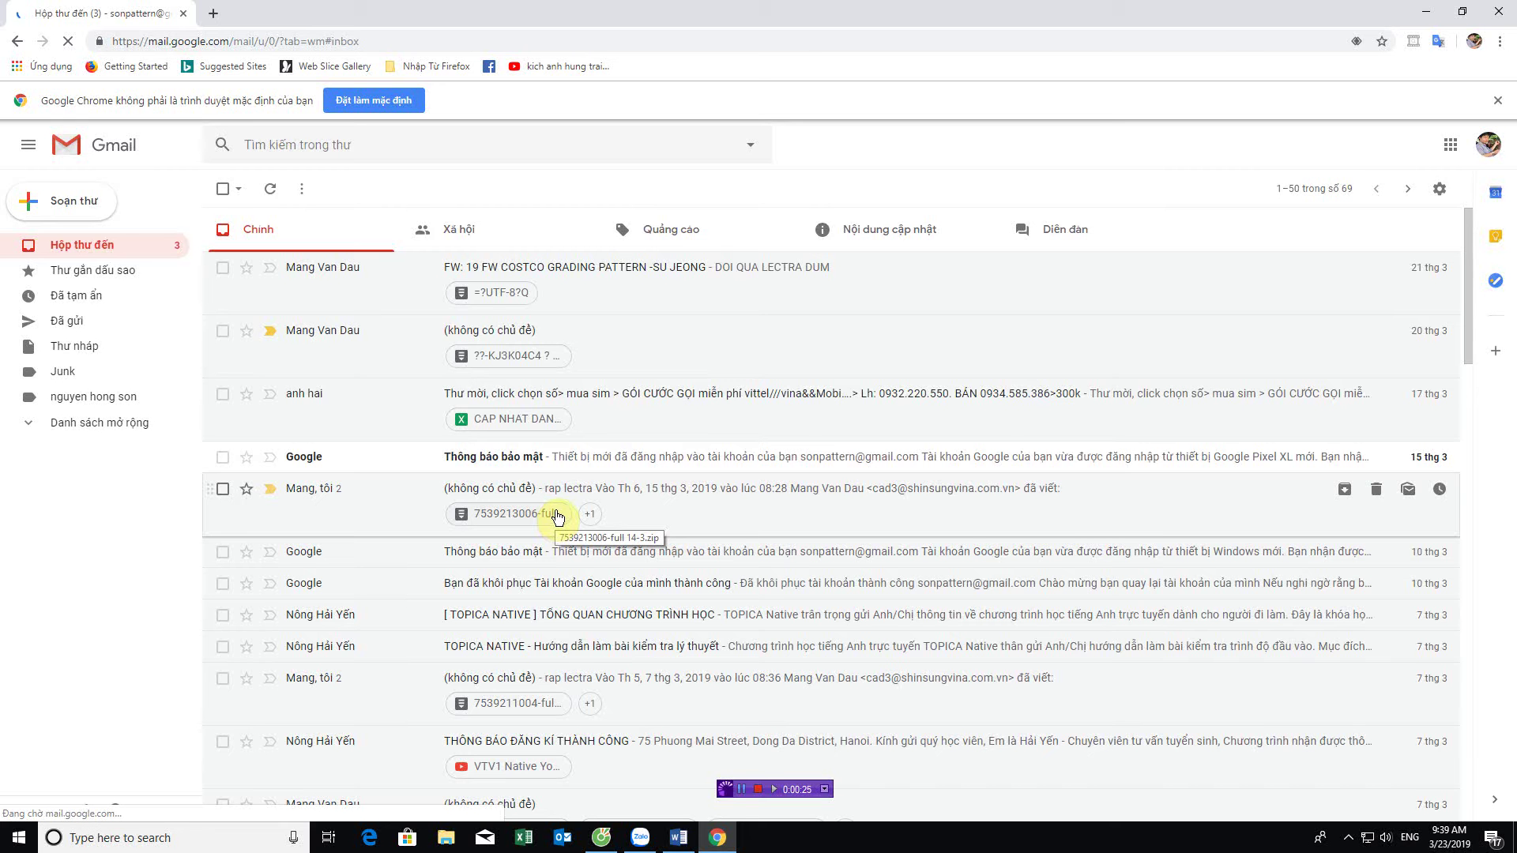
left_click(101, 245)
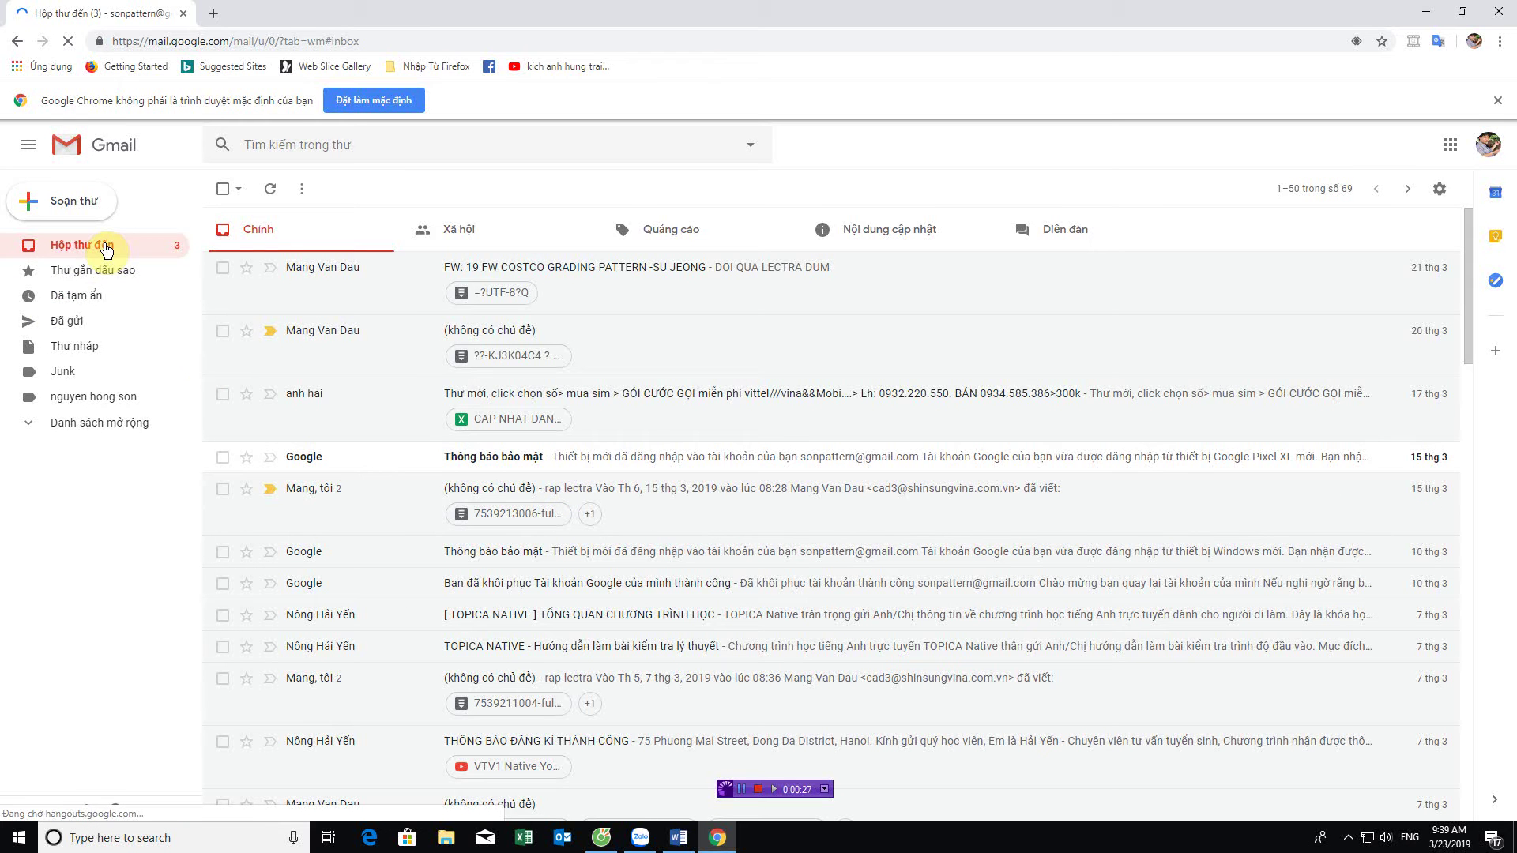
left_click(421, 492)
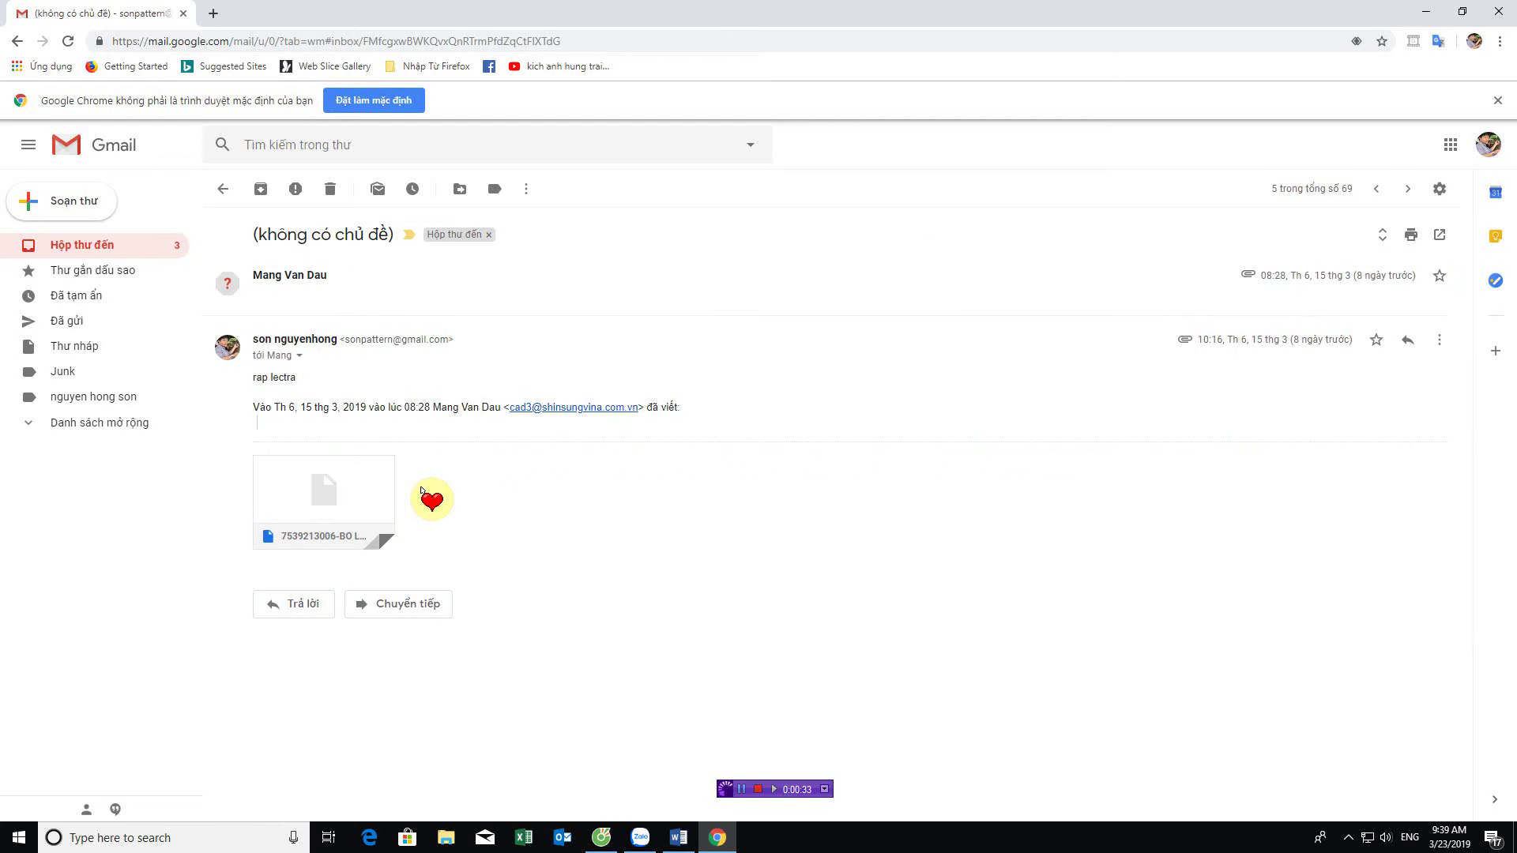
left_click(1288, 283)
mouse_move(312, 414)
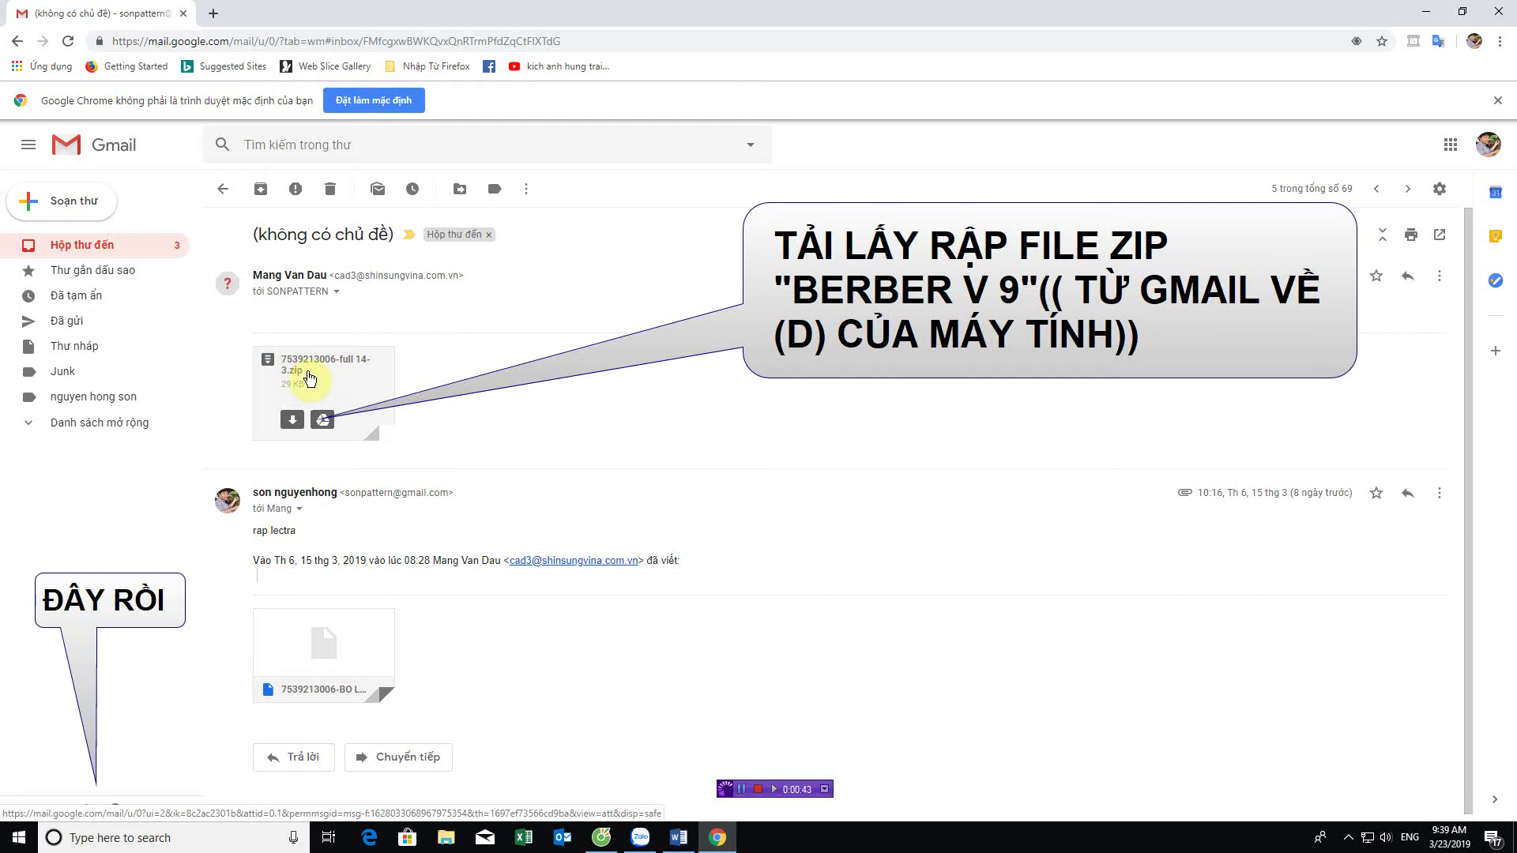
left_click(292, 421)
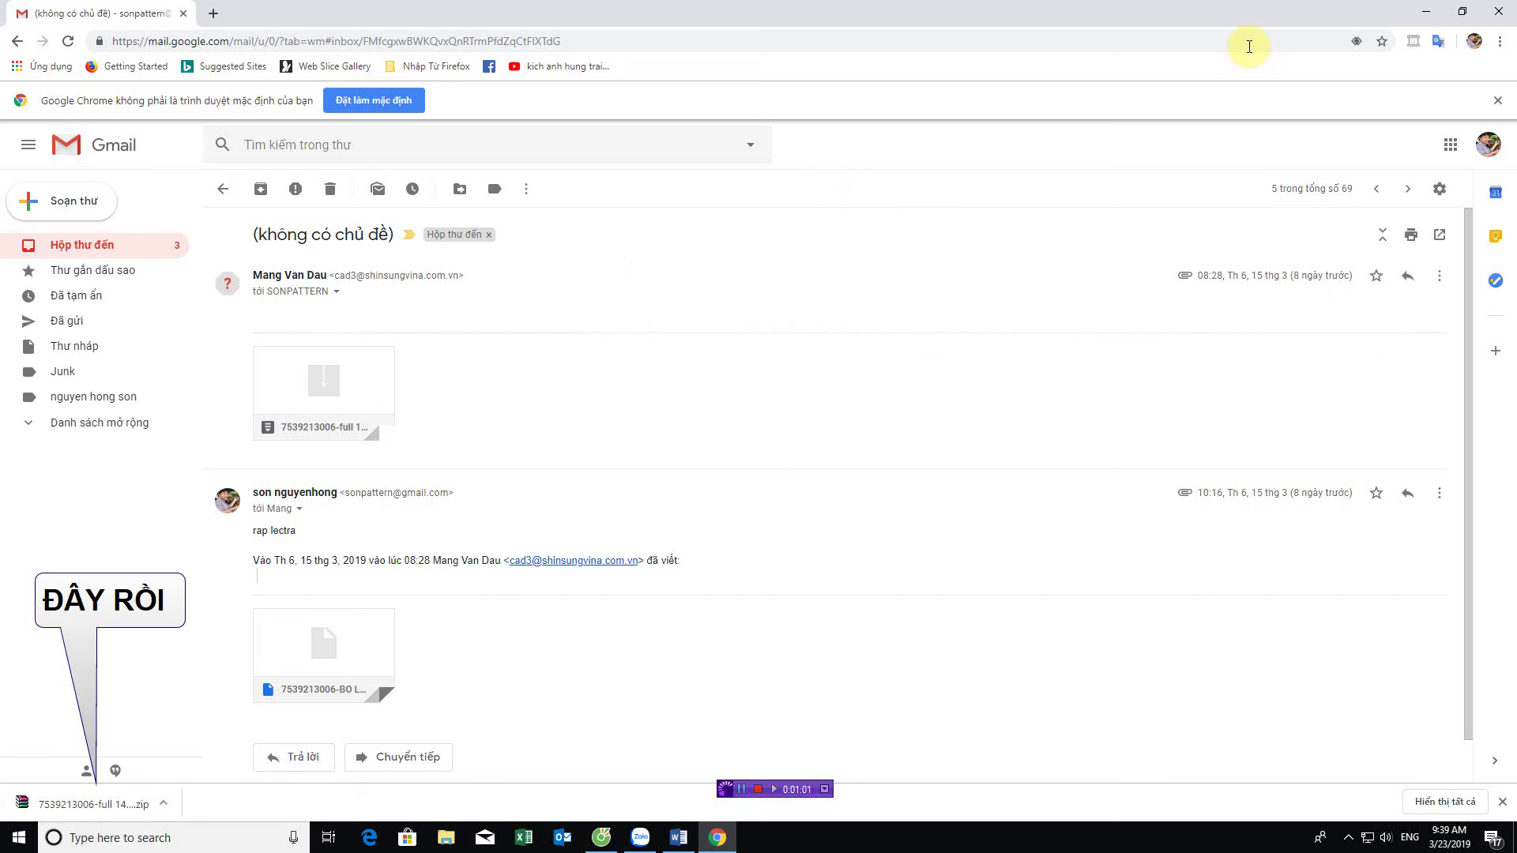
left_click(1426, 14)
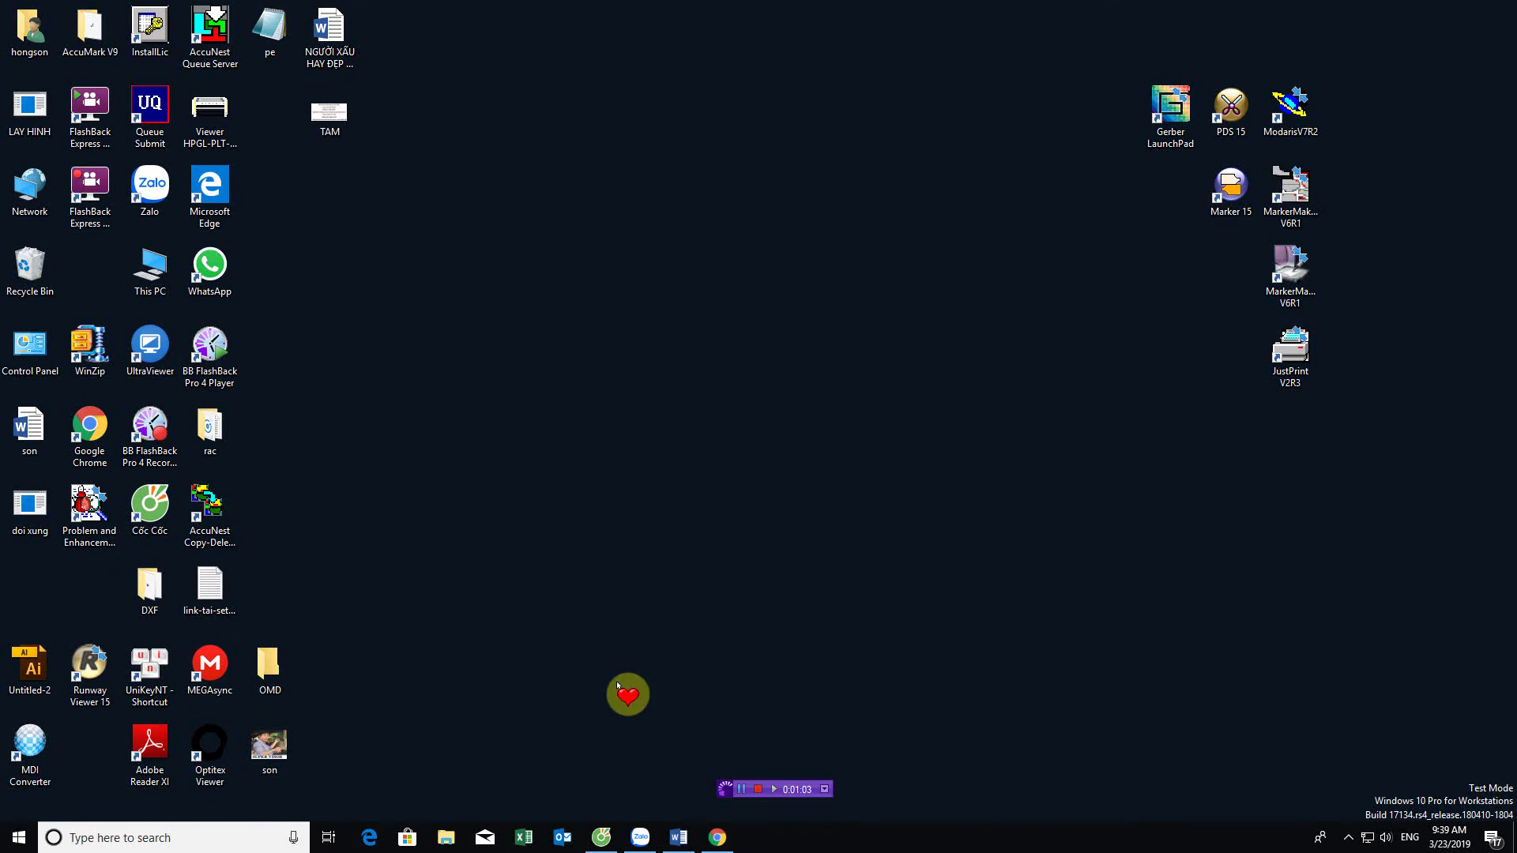
right_click(146, 273)
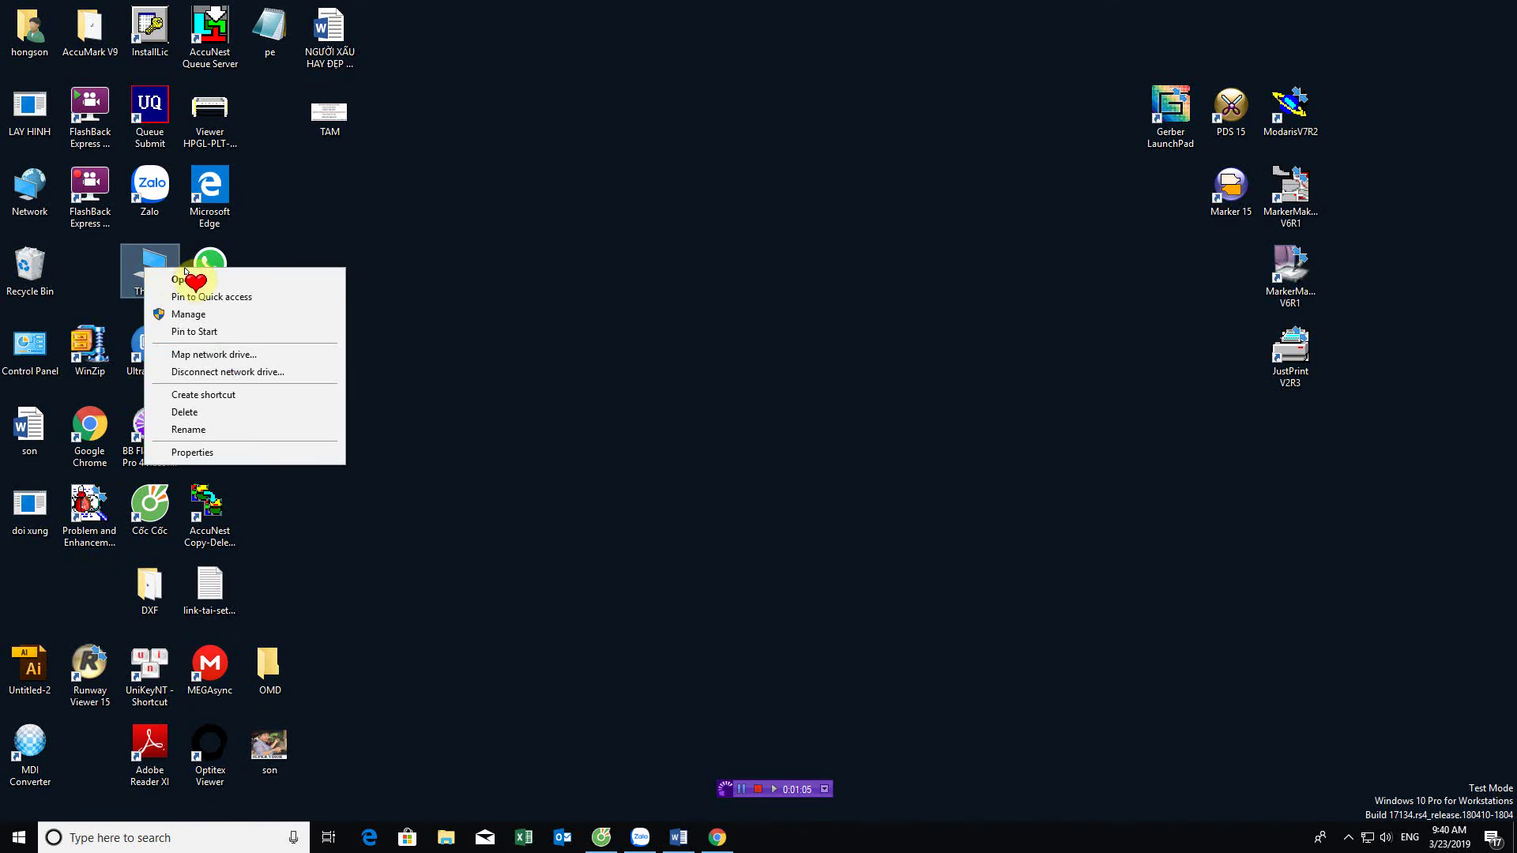
left_click(196, 285)
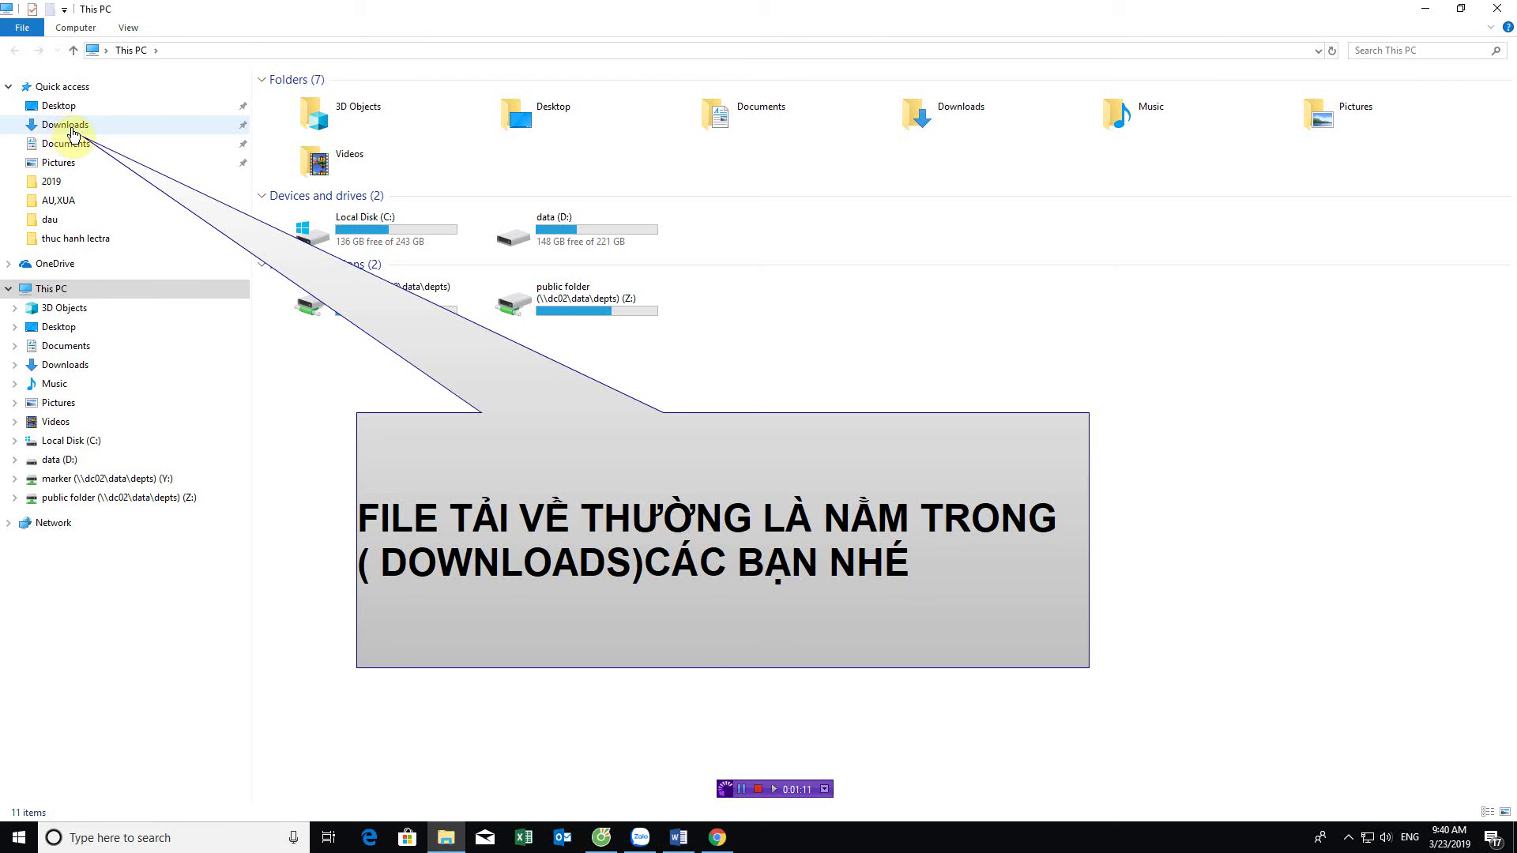
left_click(62, 127)
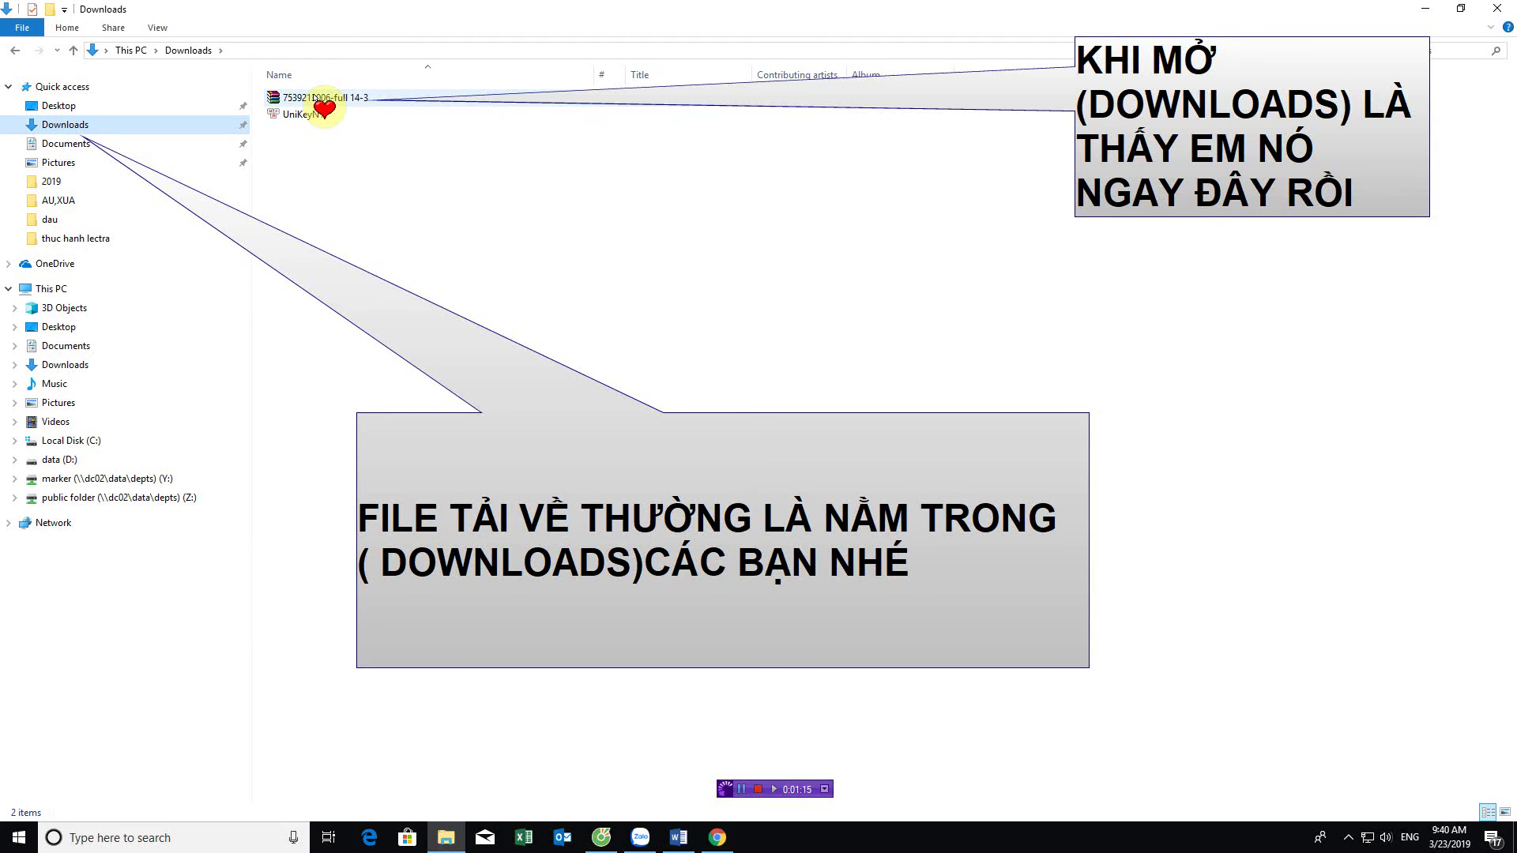
mouse_move(315, 98)
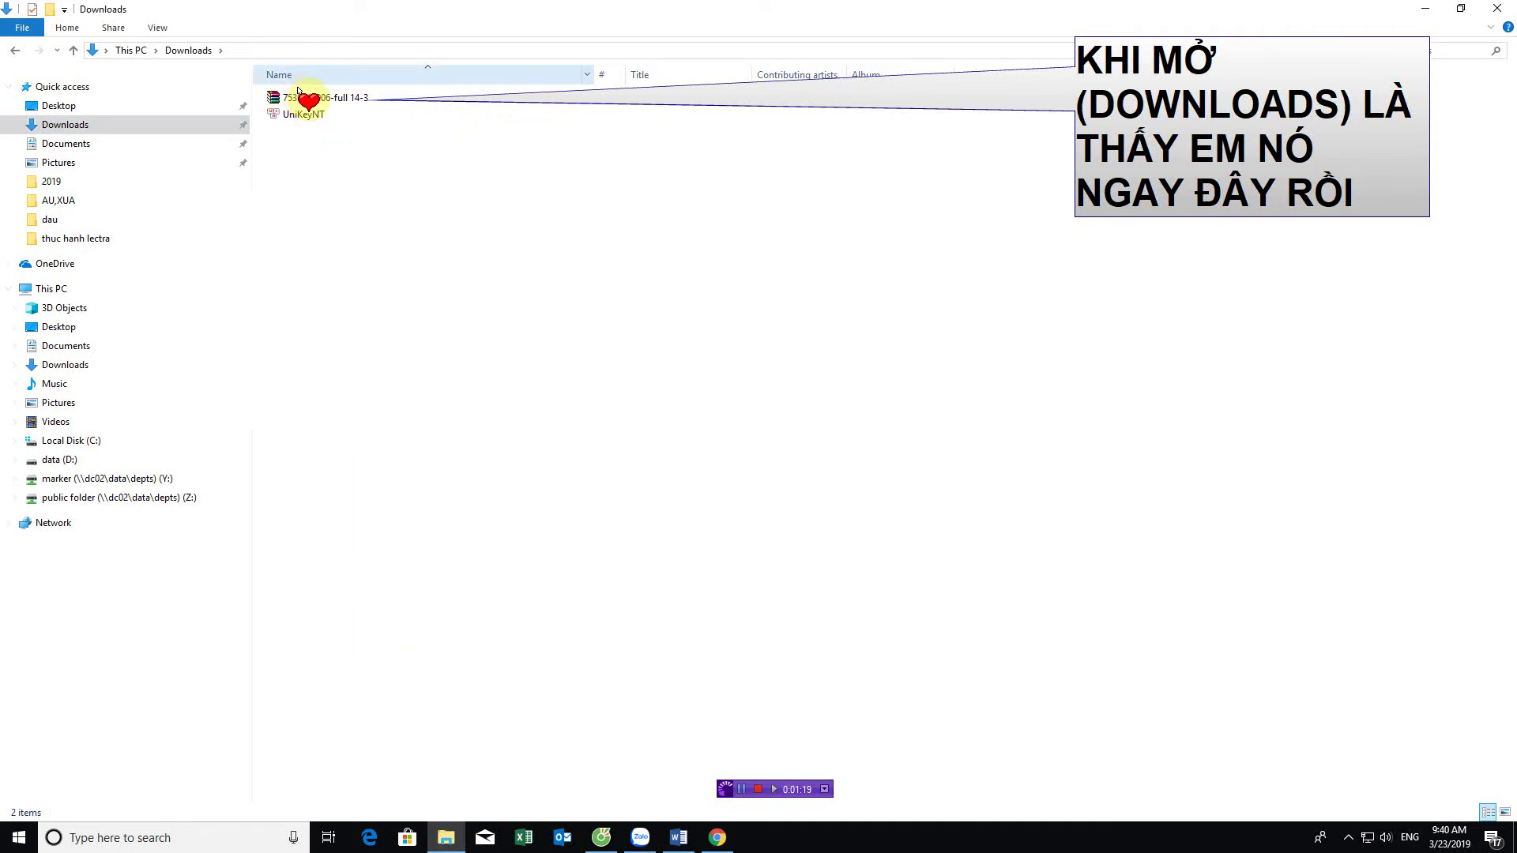
right_click(304, 98)
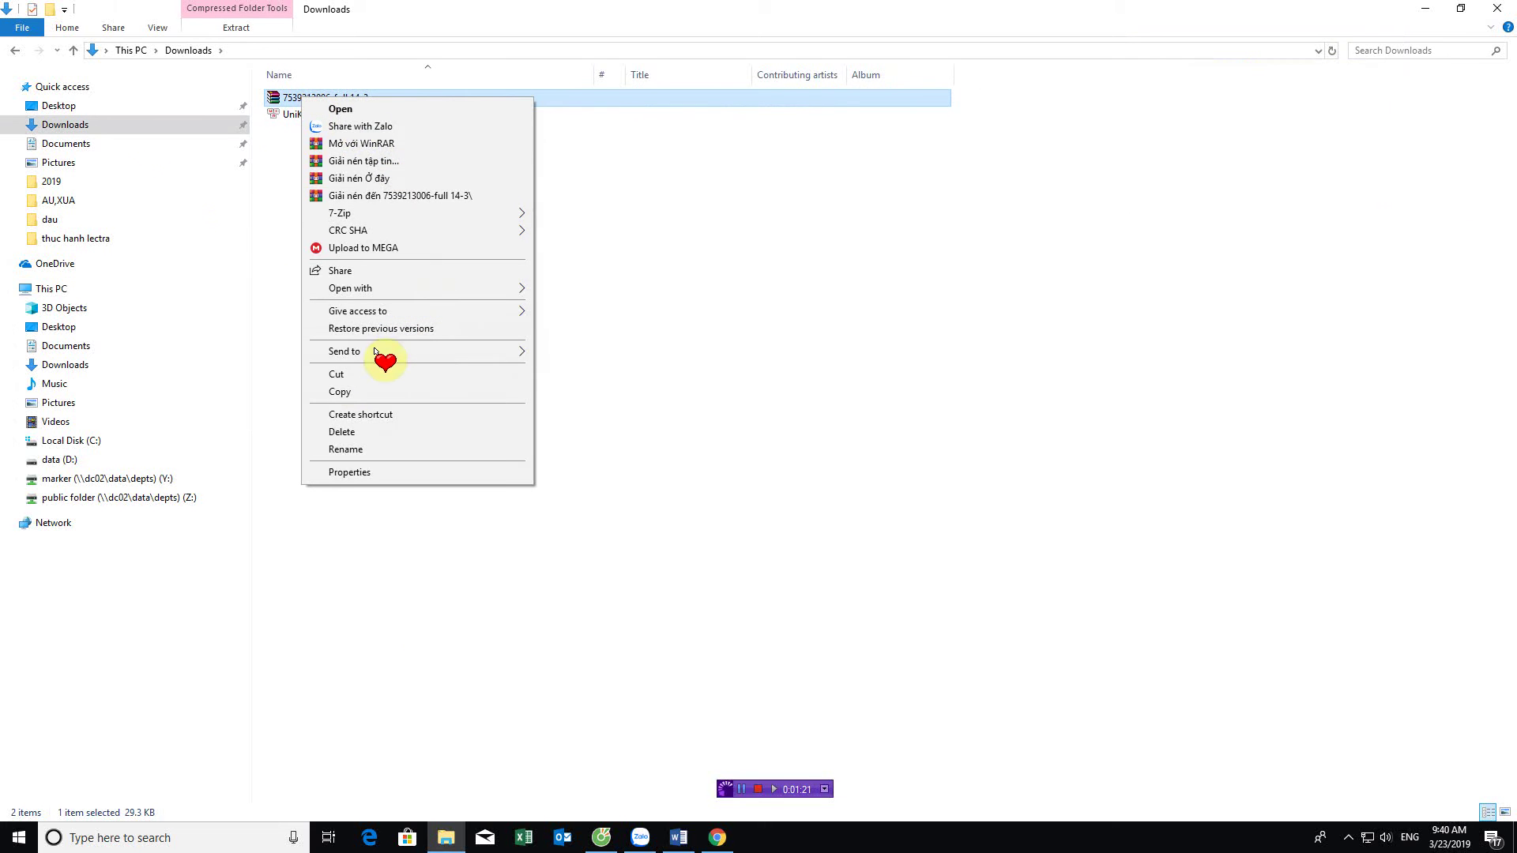
left_click(336, 374)
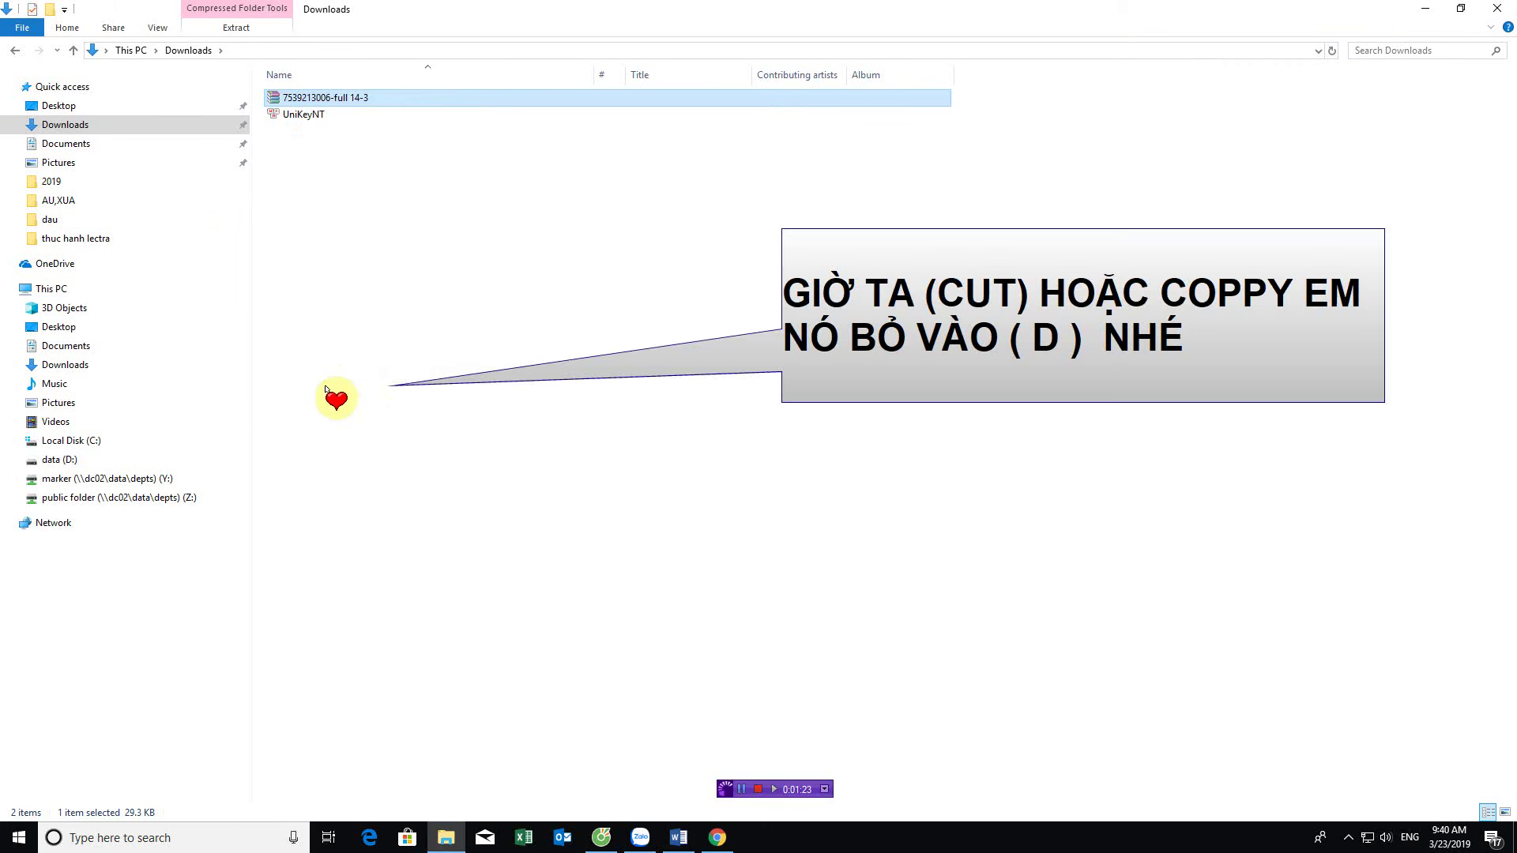
Create a new folder named RAP-GMAIL on the data (D:) drive
left_click(63, 461)
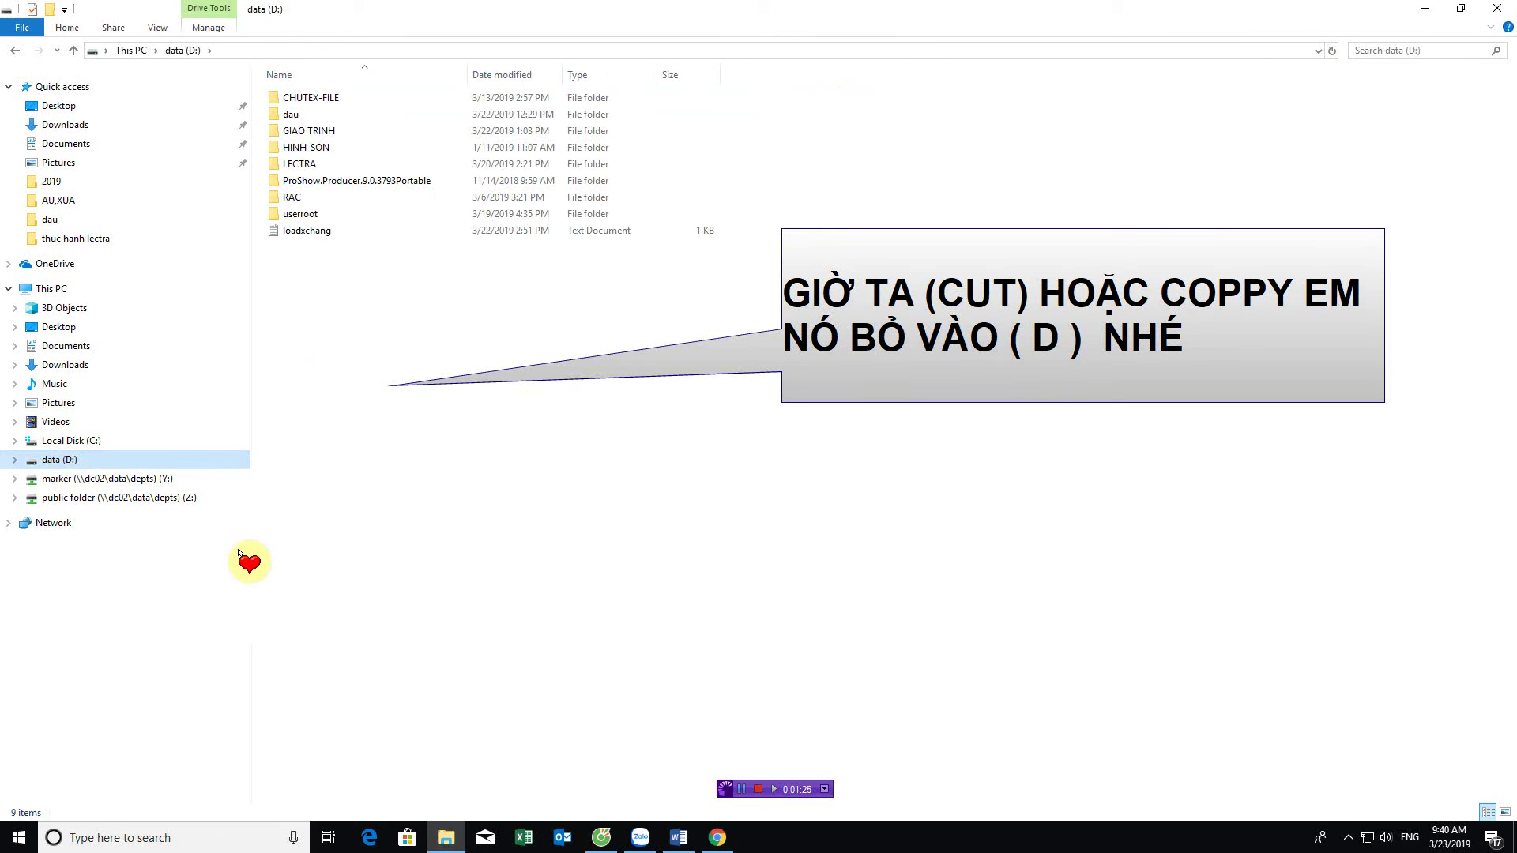
right_click(388, 344)
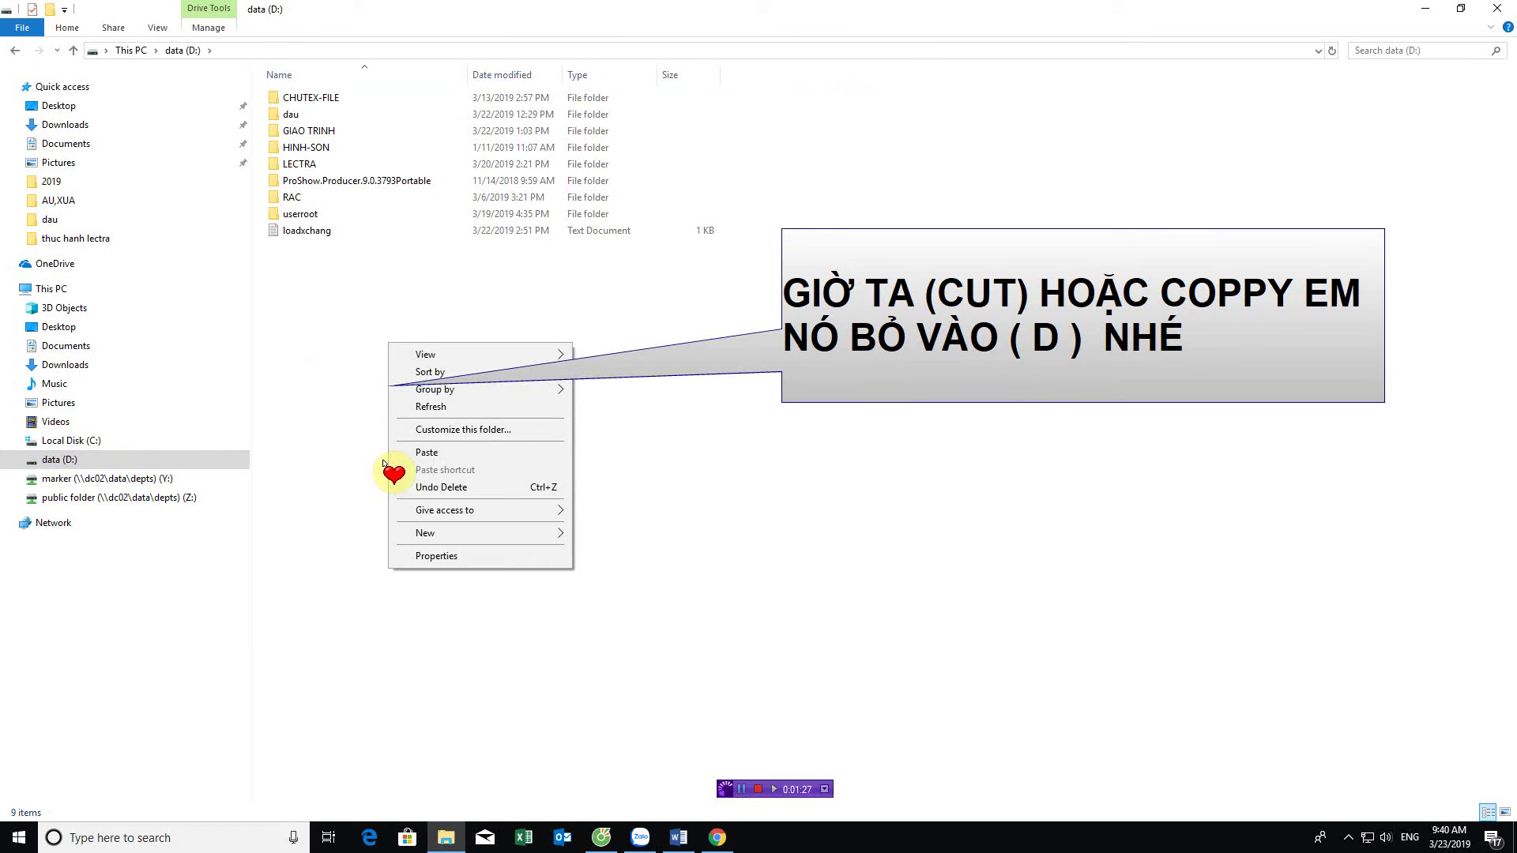
mouse_move(430, 536)
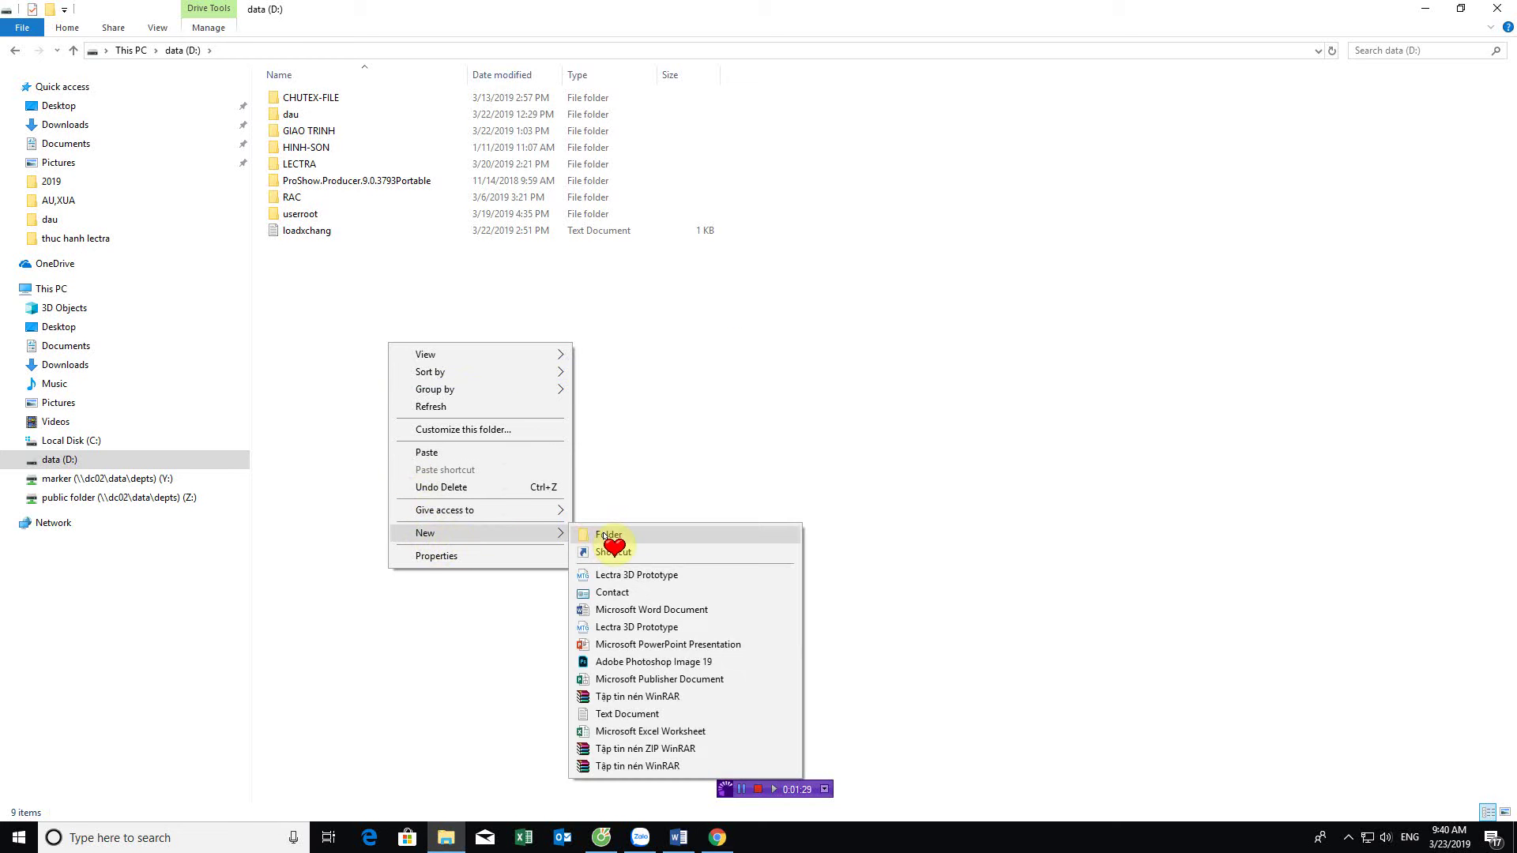
left_click(607, 534)
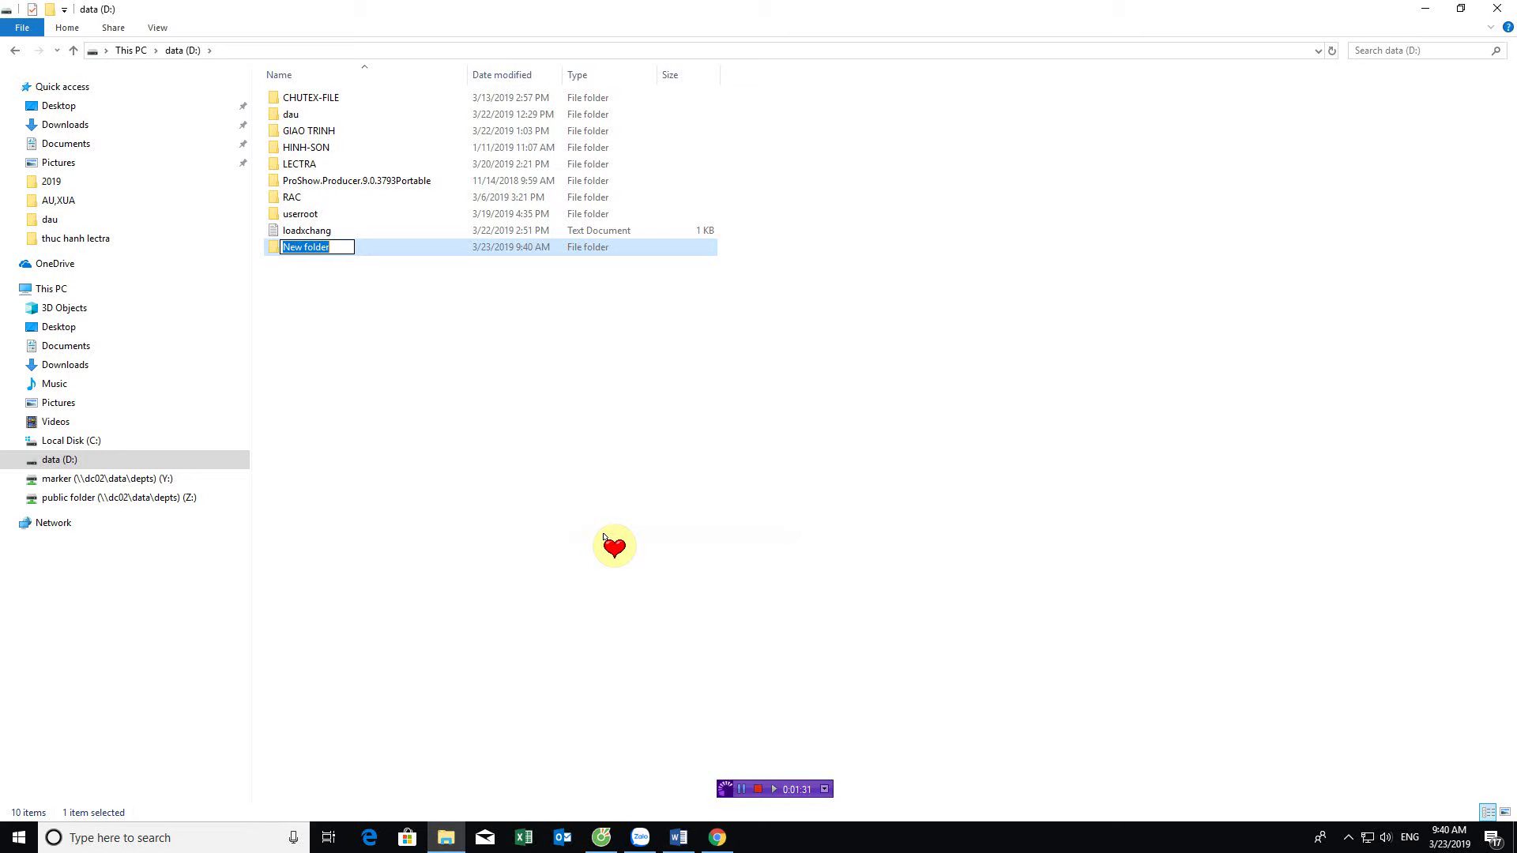
type("r")
type("AP-GMAIL")
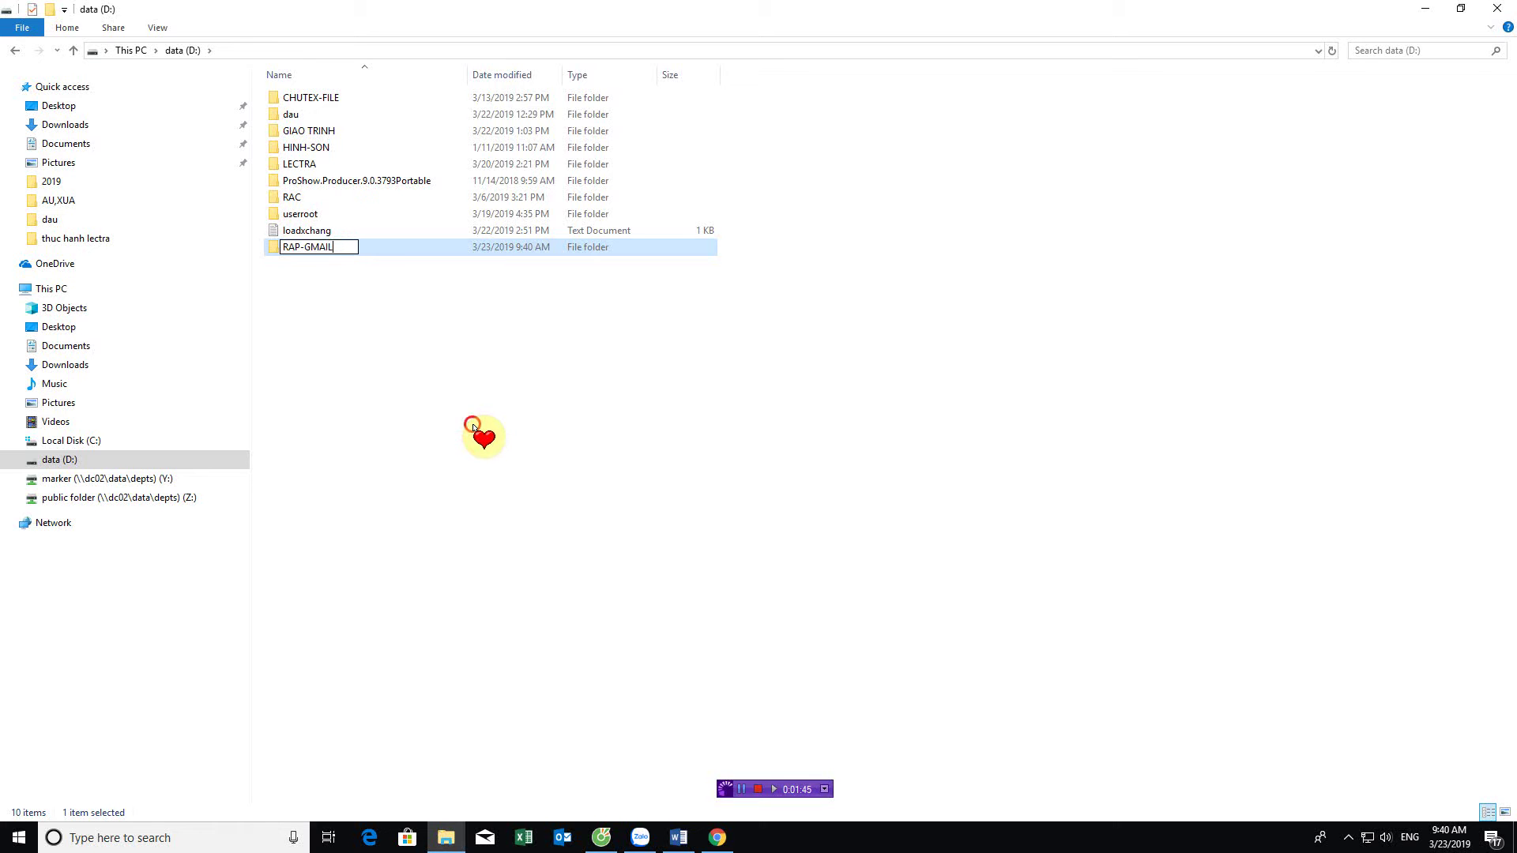
left_click(297, 272)
Paste the cut zip file into the RAP-GMAIL folder and close File Explorer
double_click(293, 251)
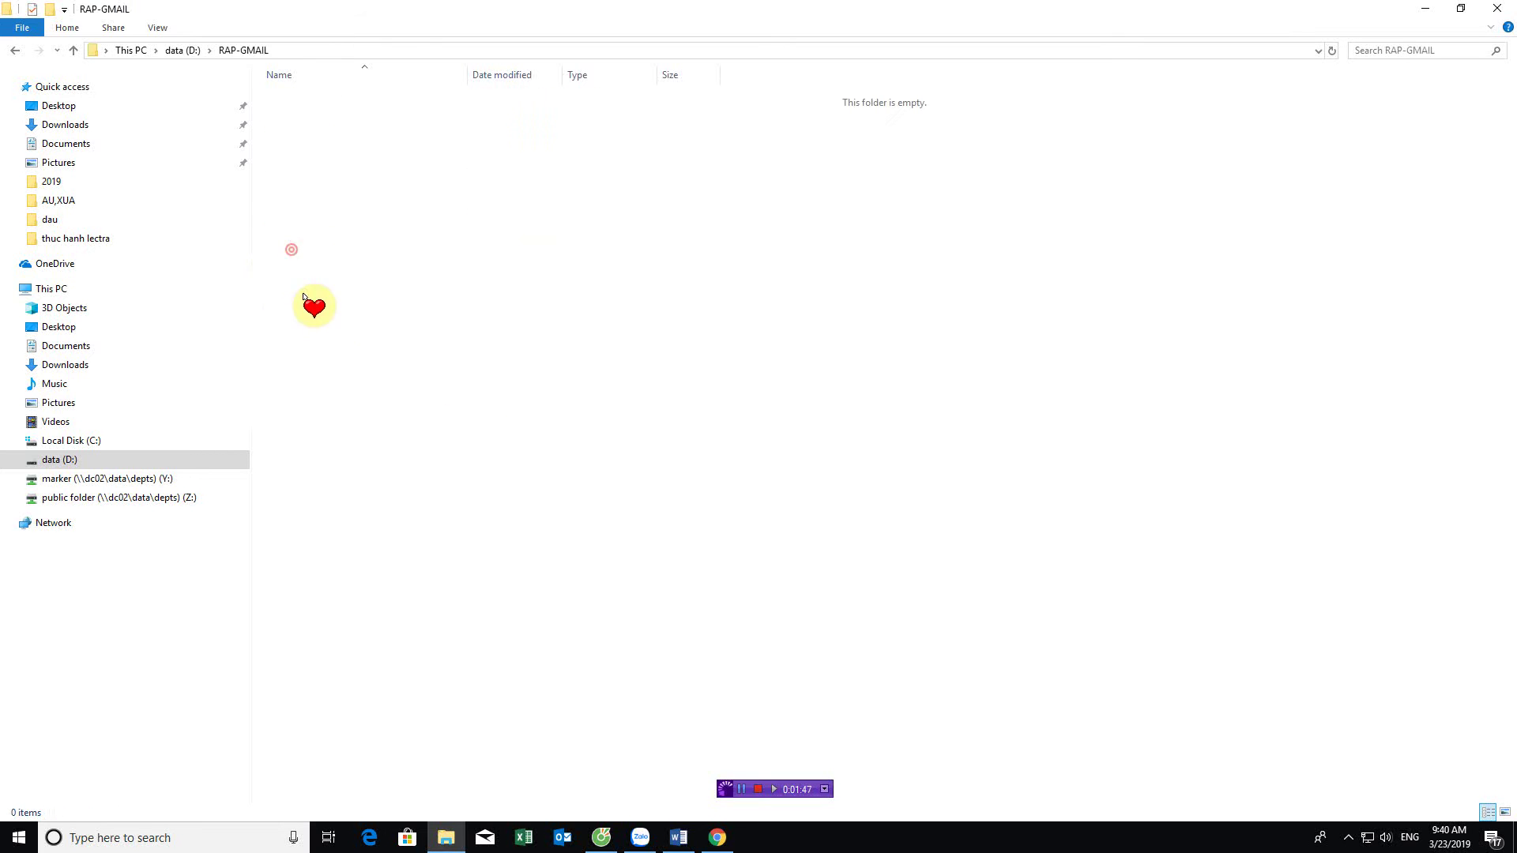
right_click(353, 191)
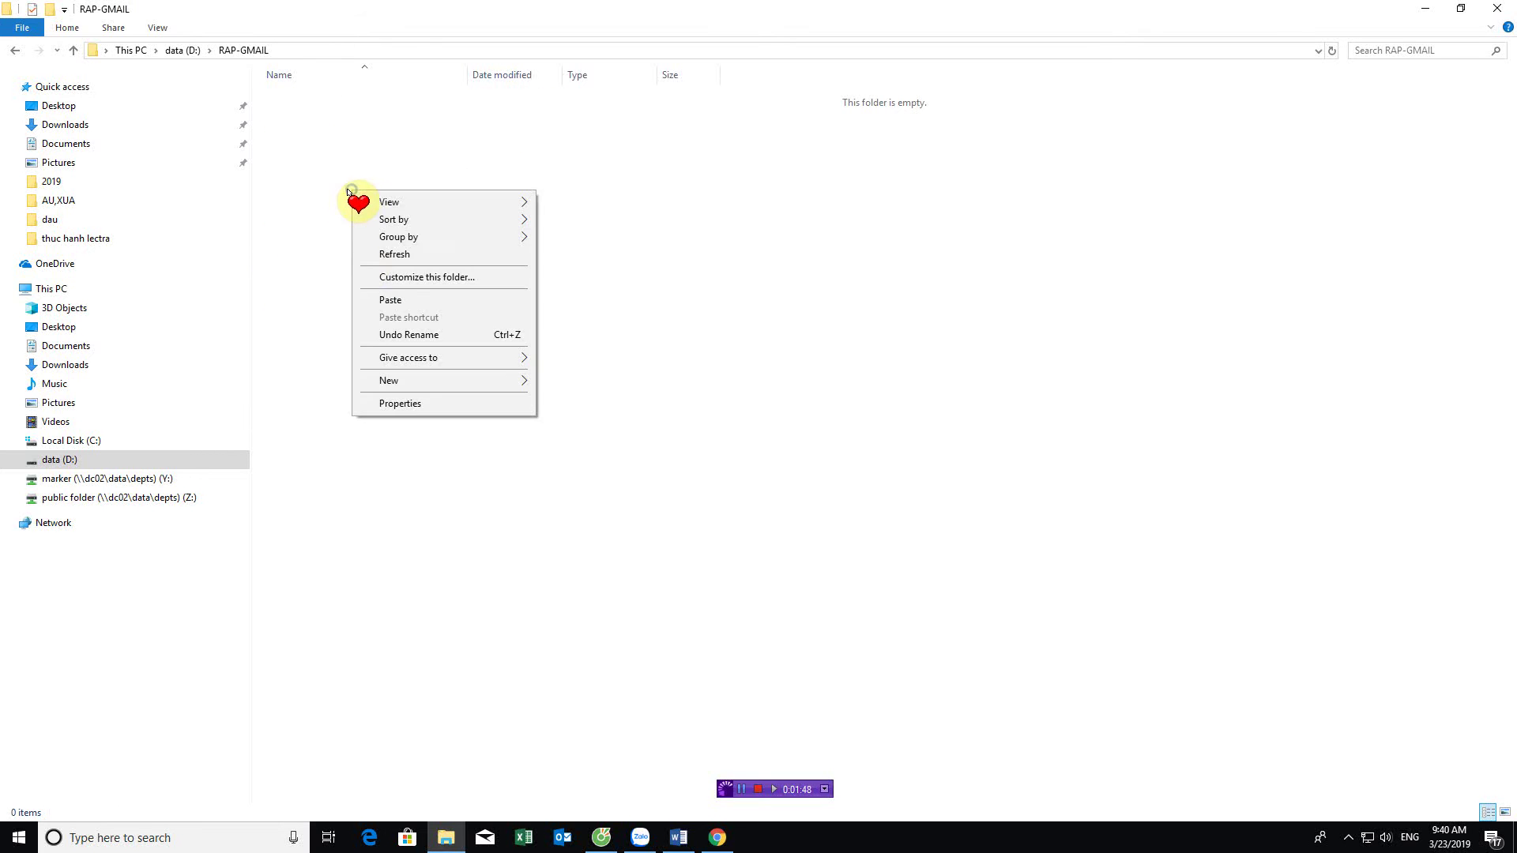
left_click(390, 300)
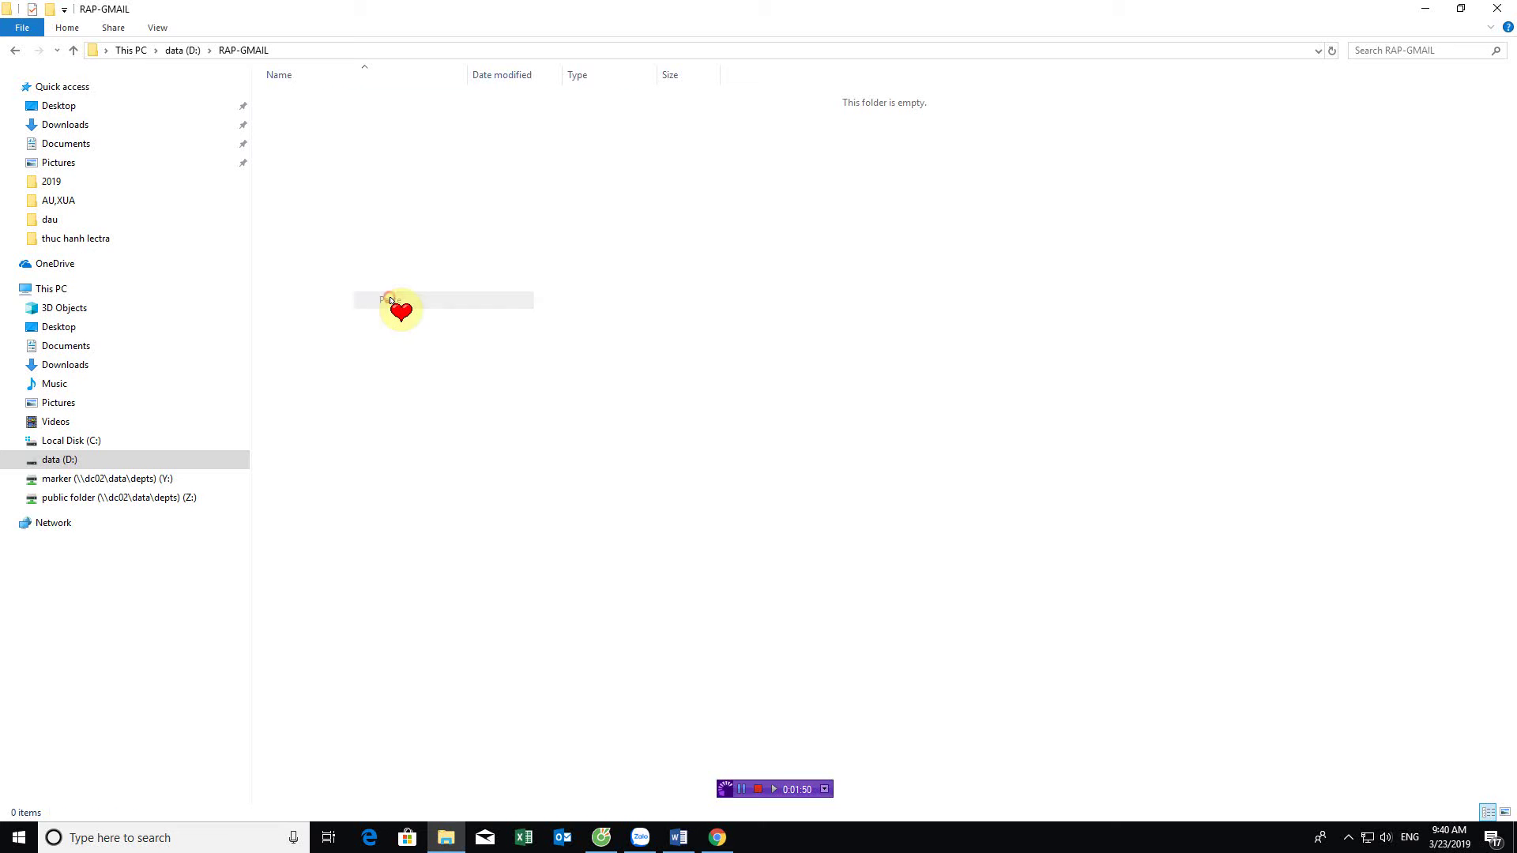
left_click(364, 170)
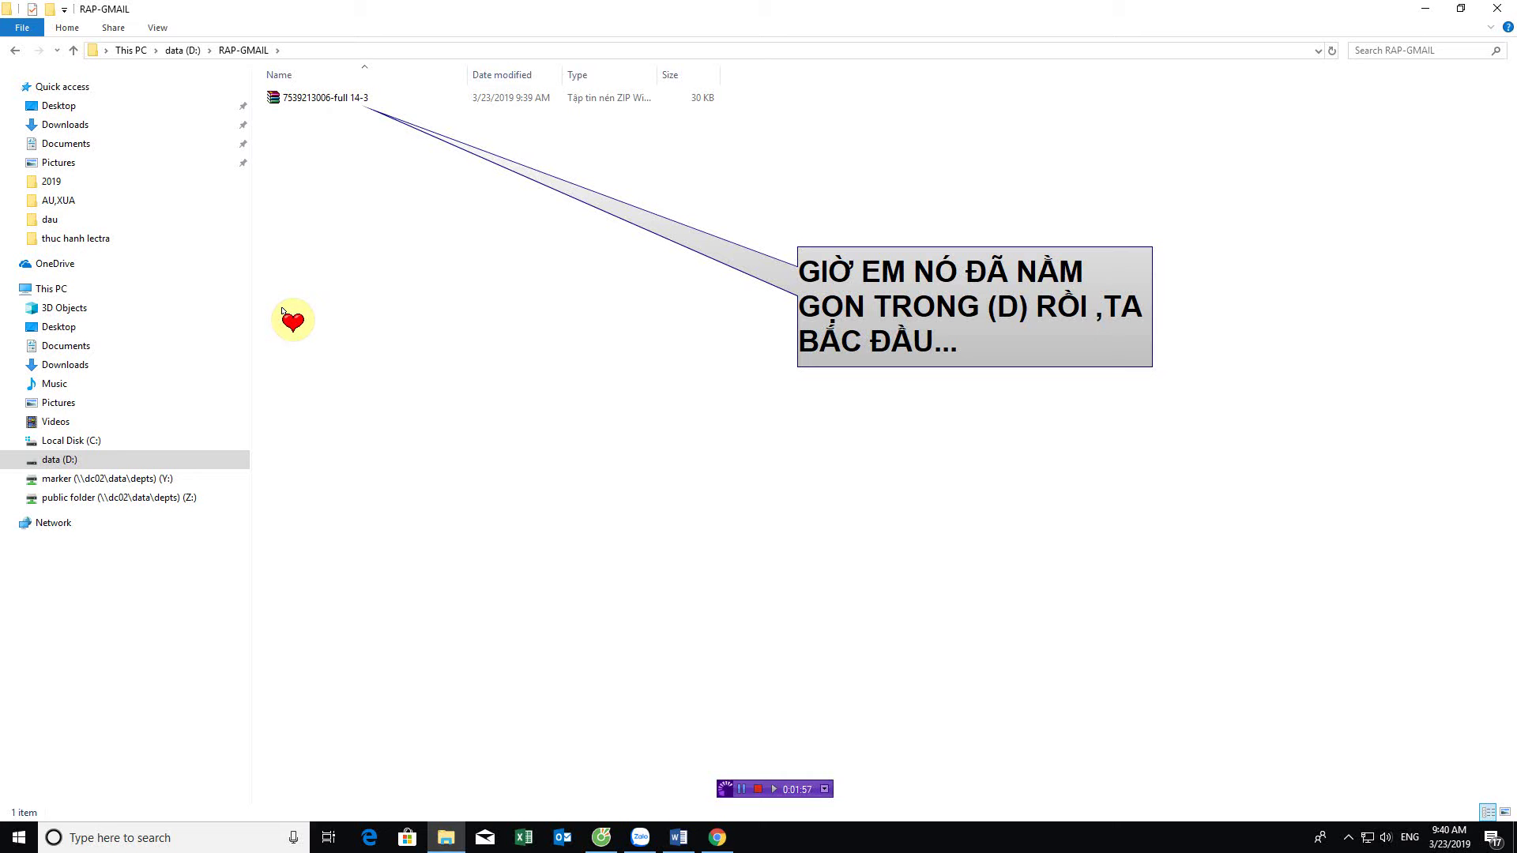
left_click(1496, 9)
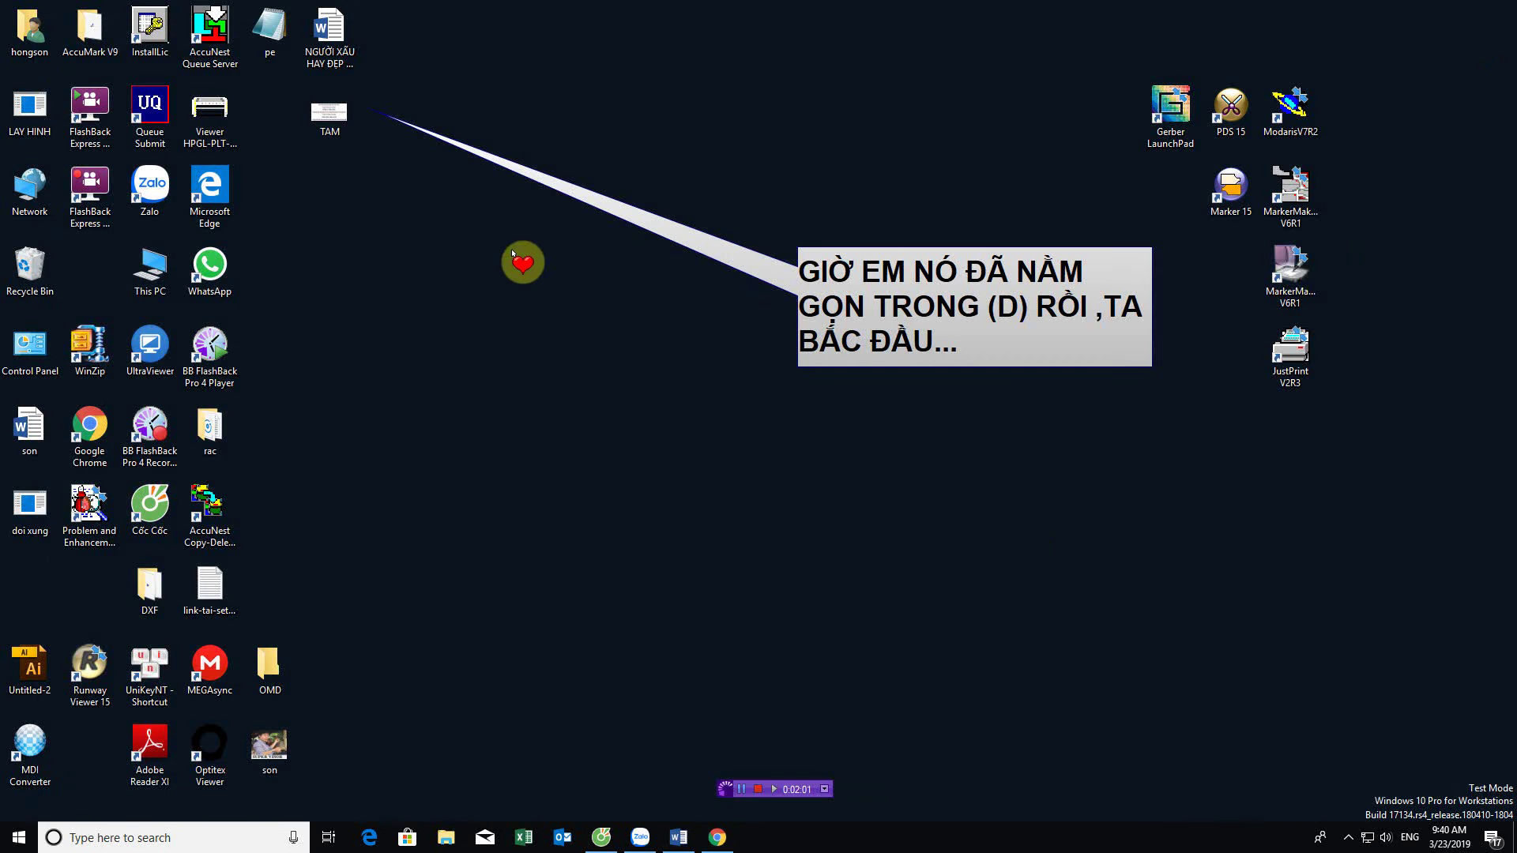
right_click(527, 215)
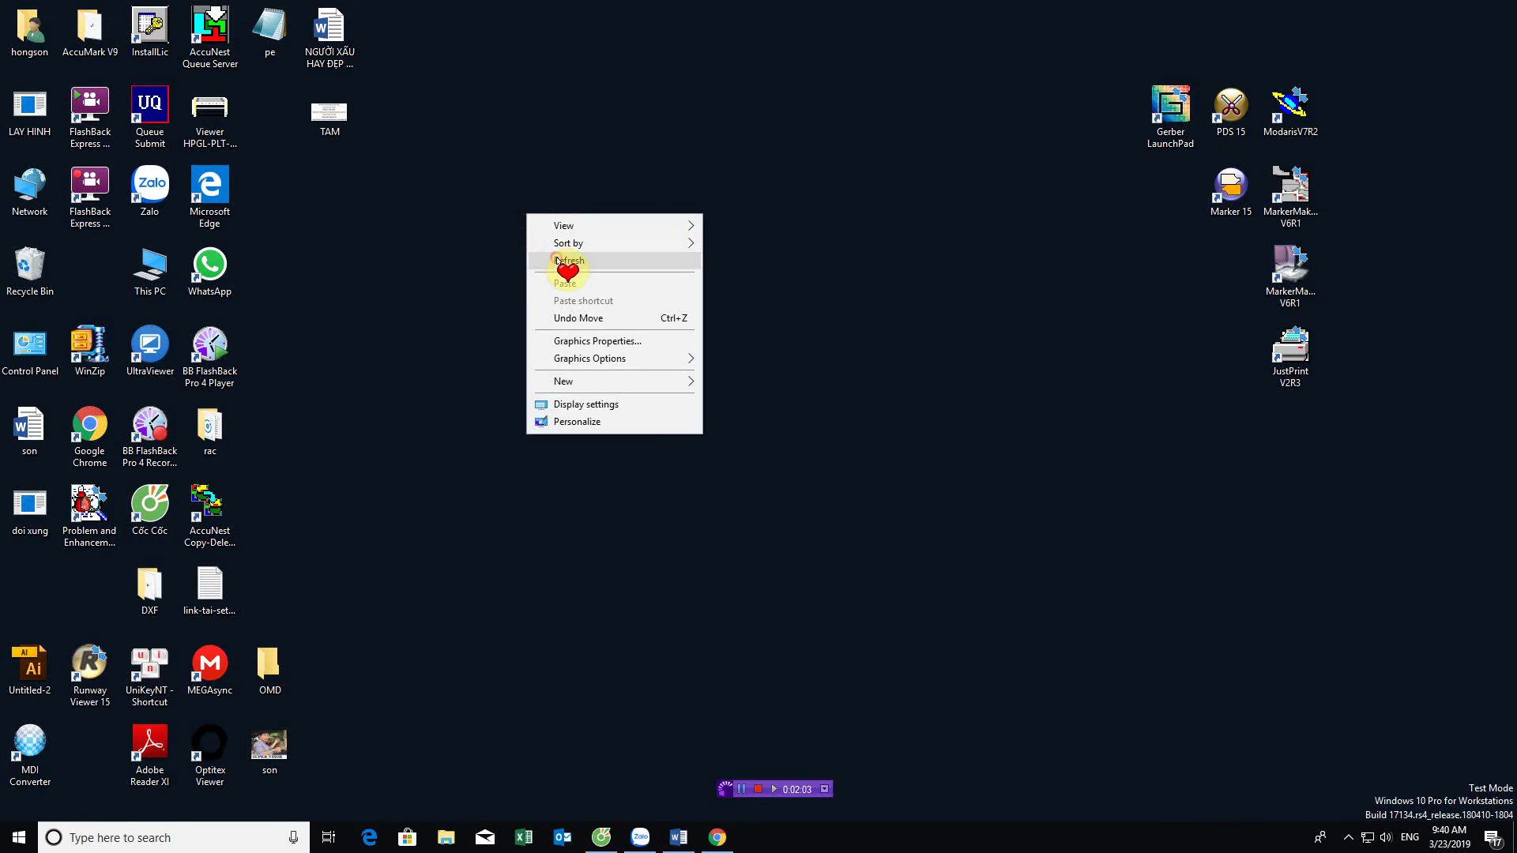
left_click(552, 277)
right_click(610, 142)
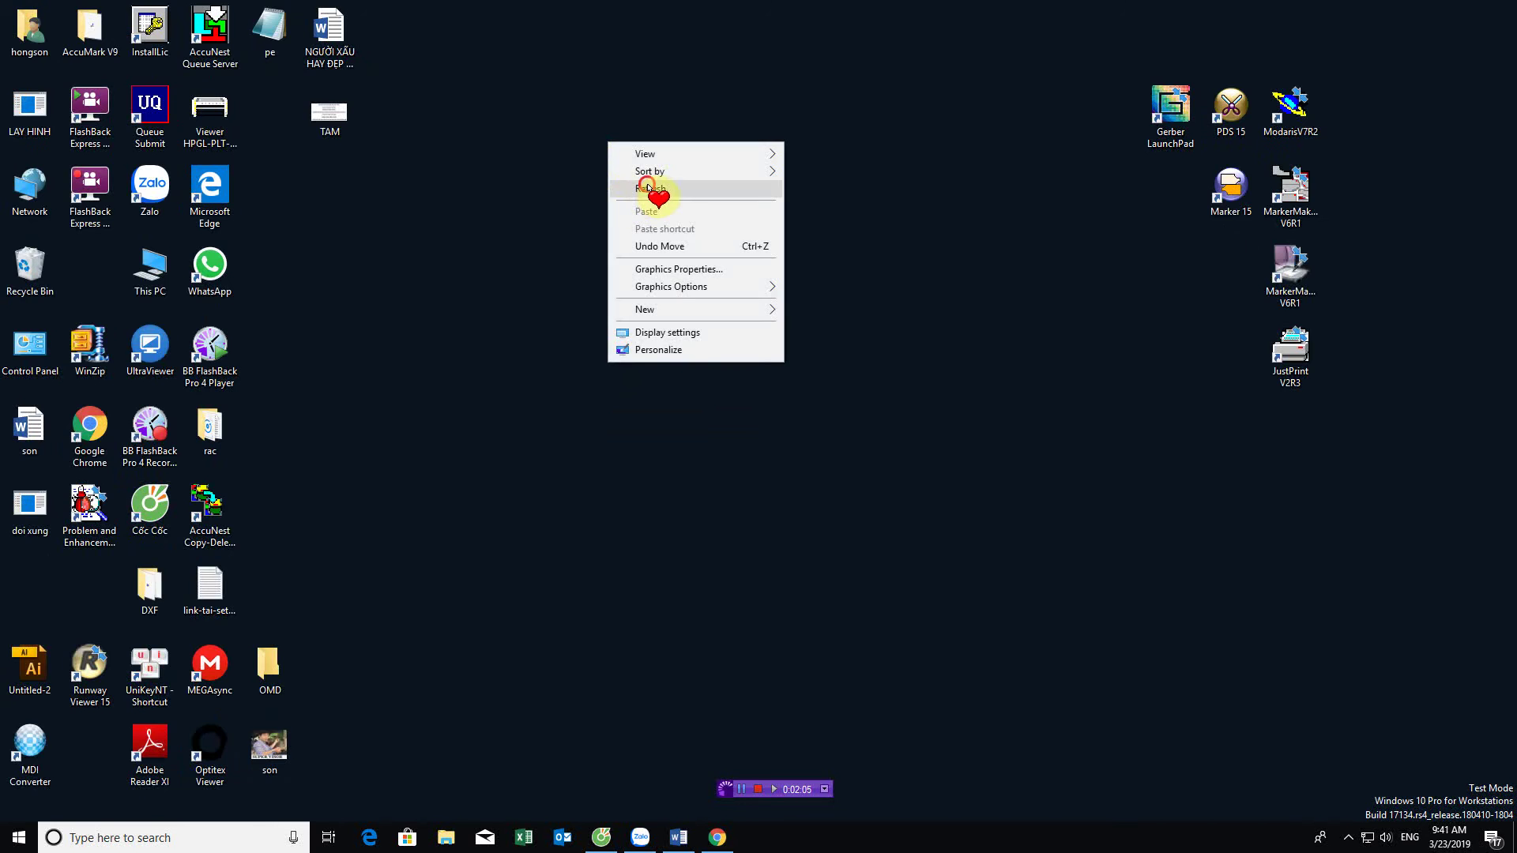
left_click(642, 188)
right_click(578, 117)
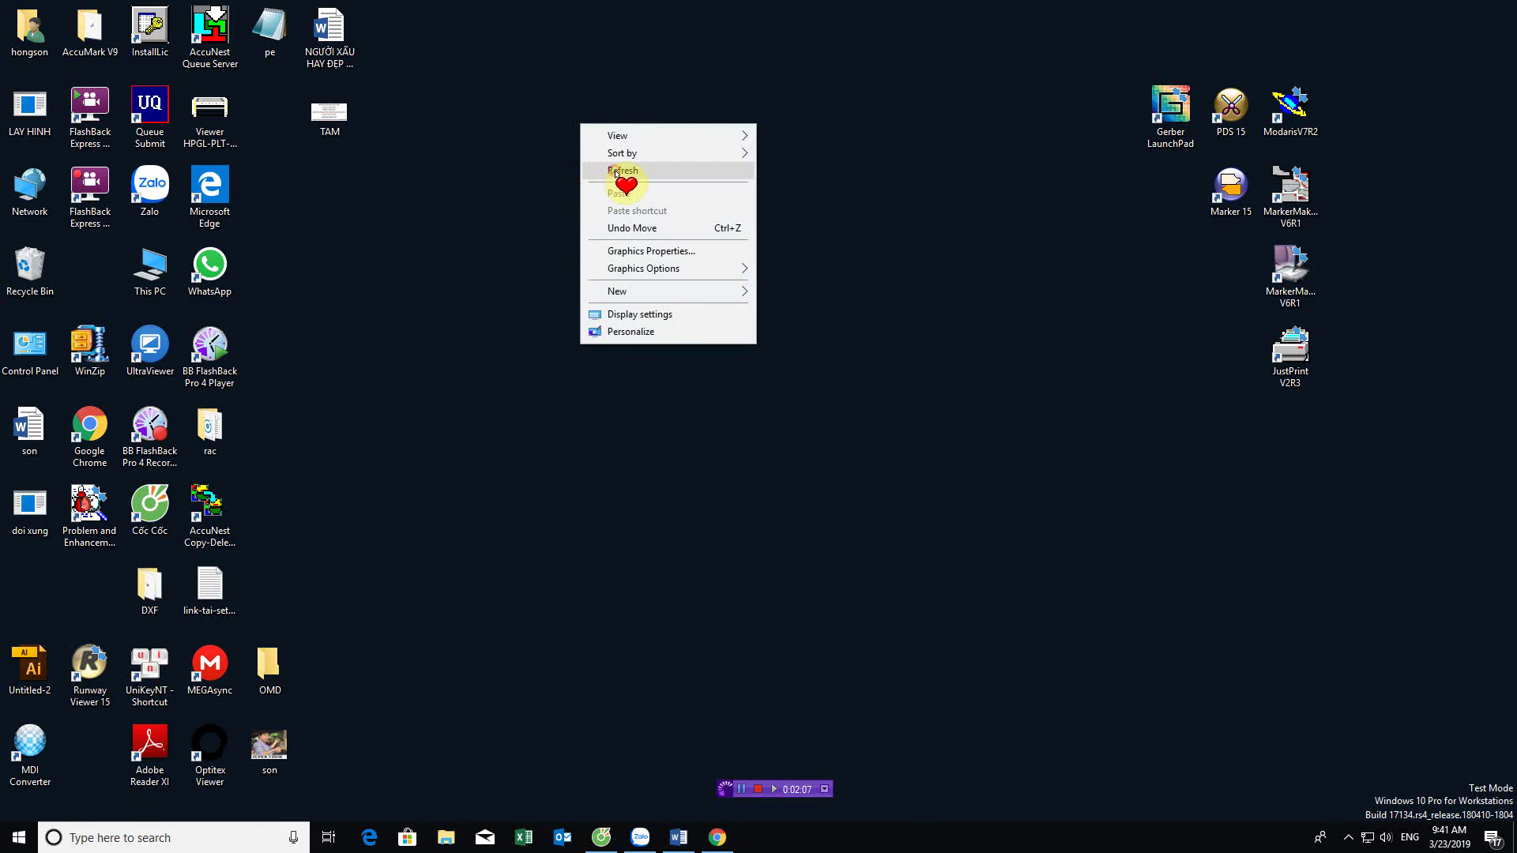
left_click(612, 164)
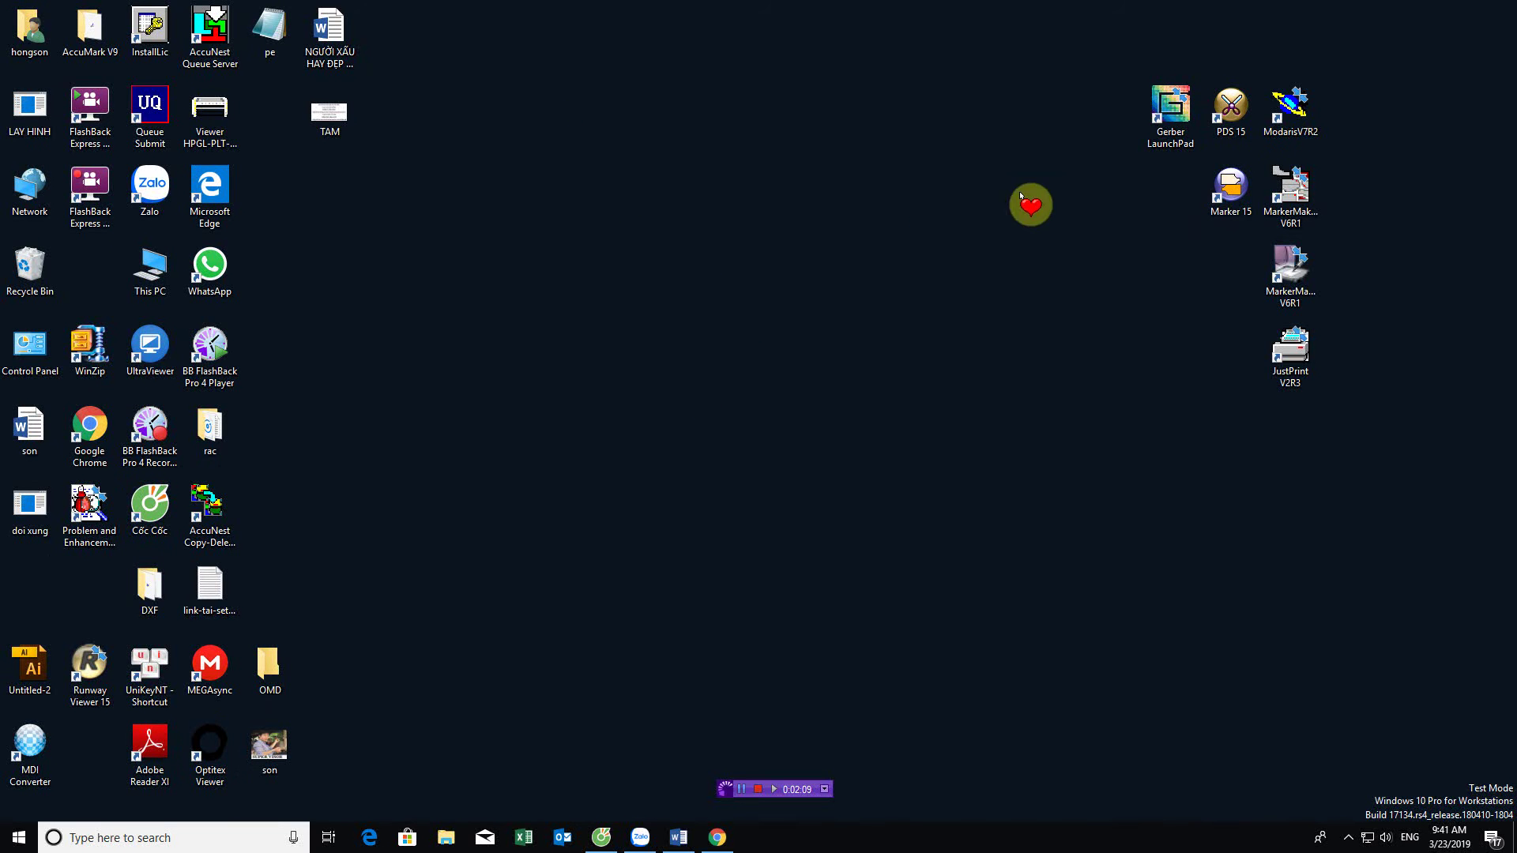
Launch Gerber LaunchPad and open AccuMark Explorer from its explorer and utilities group
right_click(1170, 105)
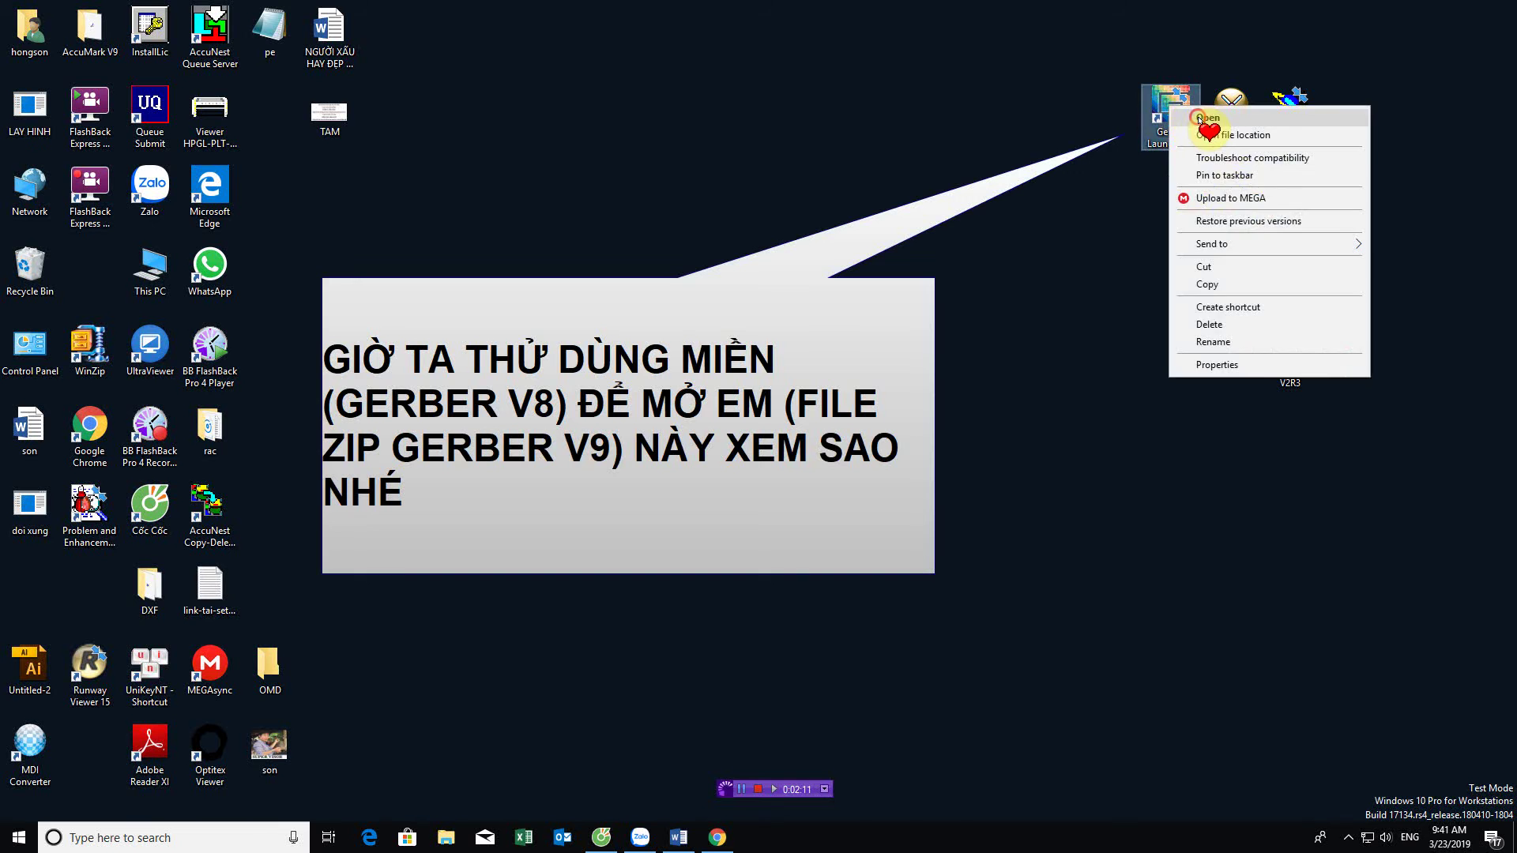
left_click(1197, 116)
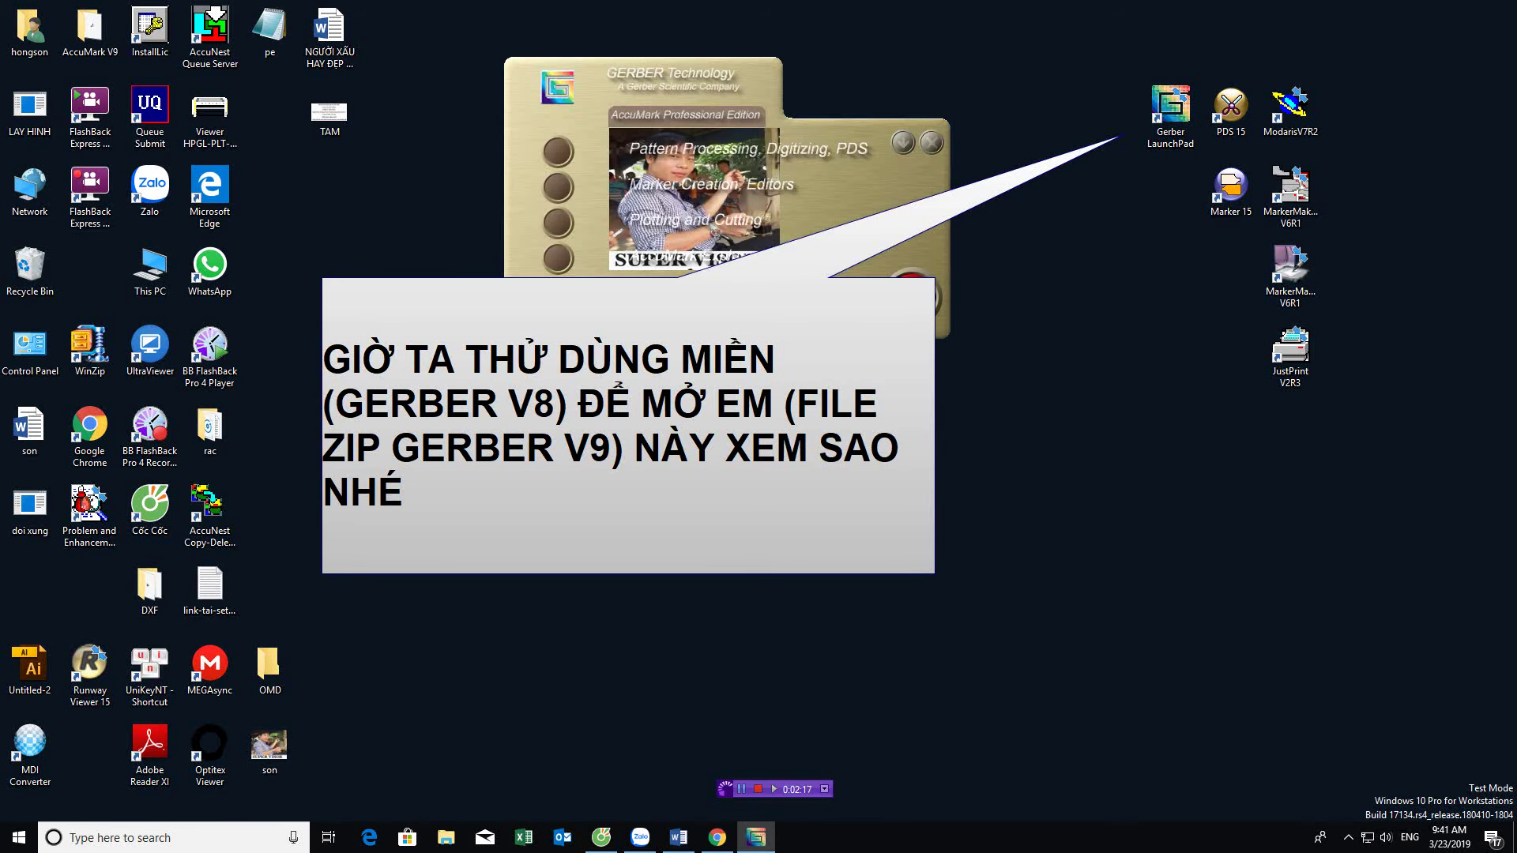
left_click(558, 258)
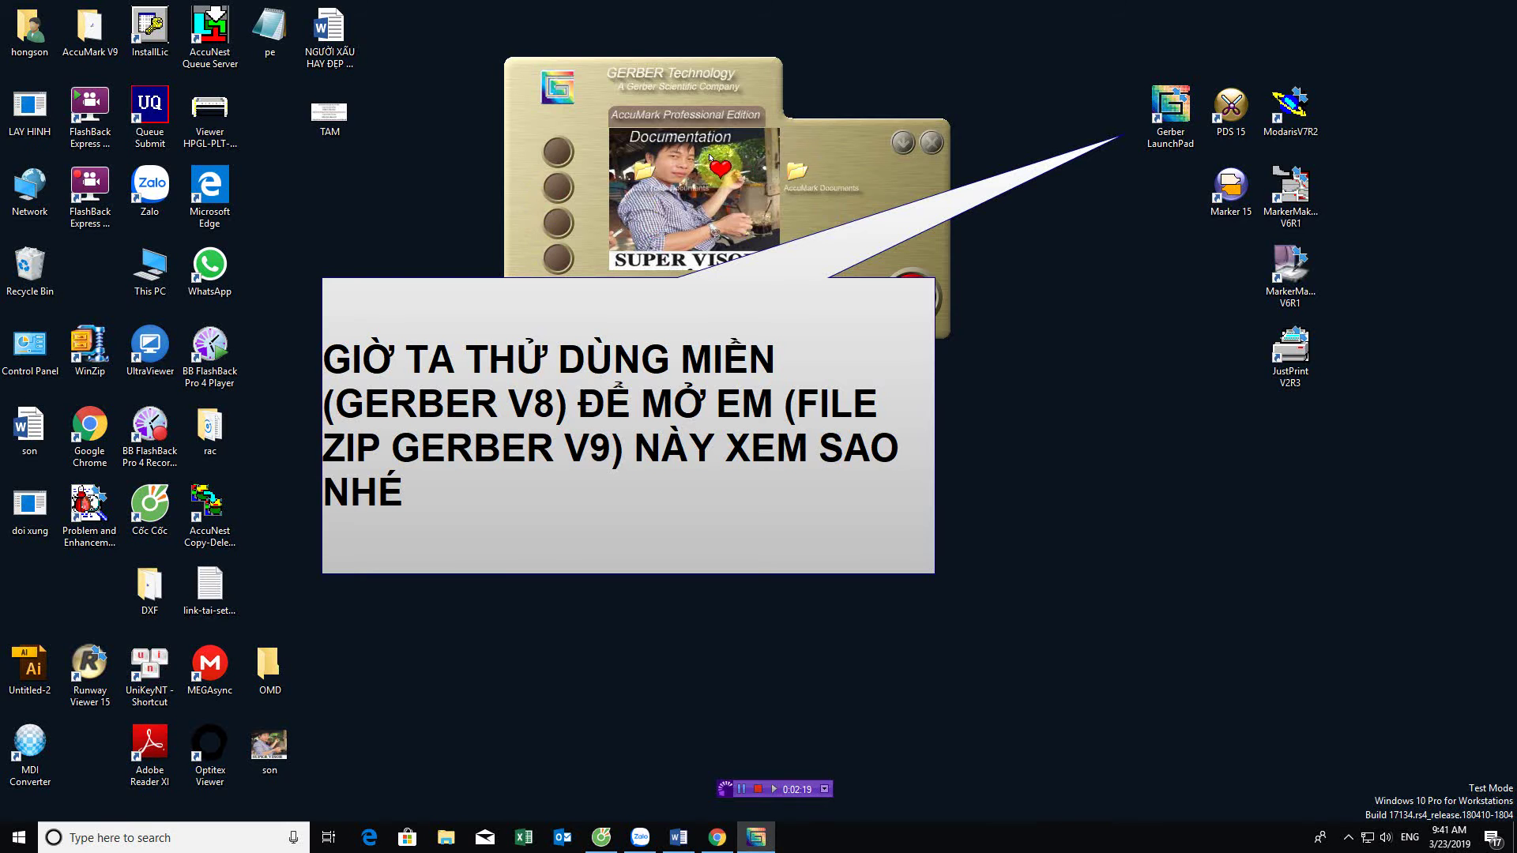
left_click_drag(765, 71, 772, 301)
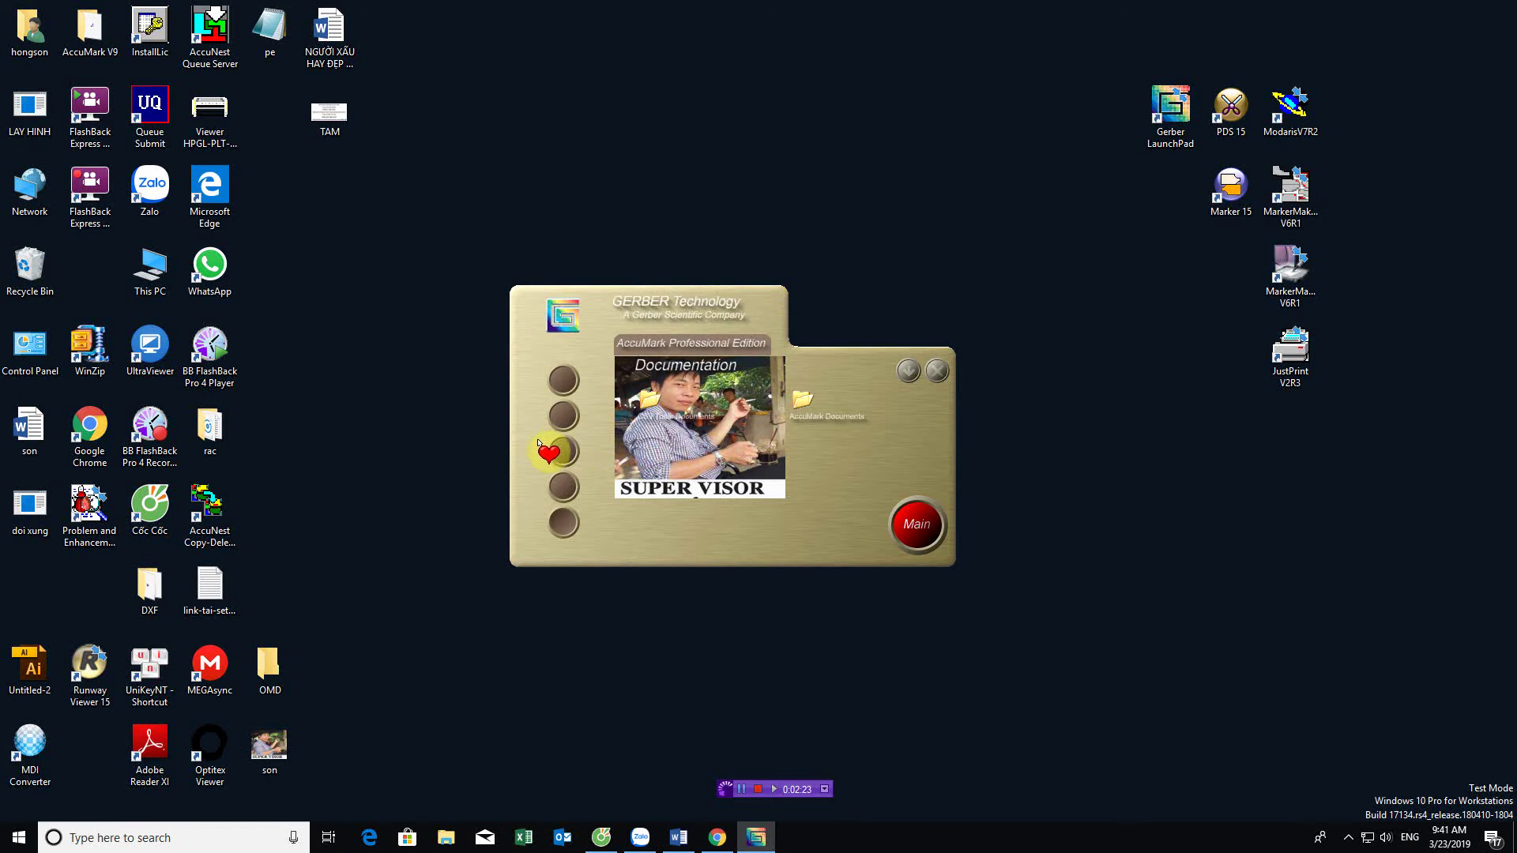
left_click(561, 486)
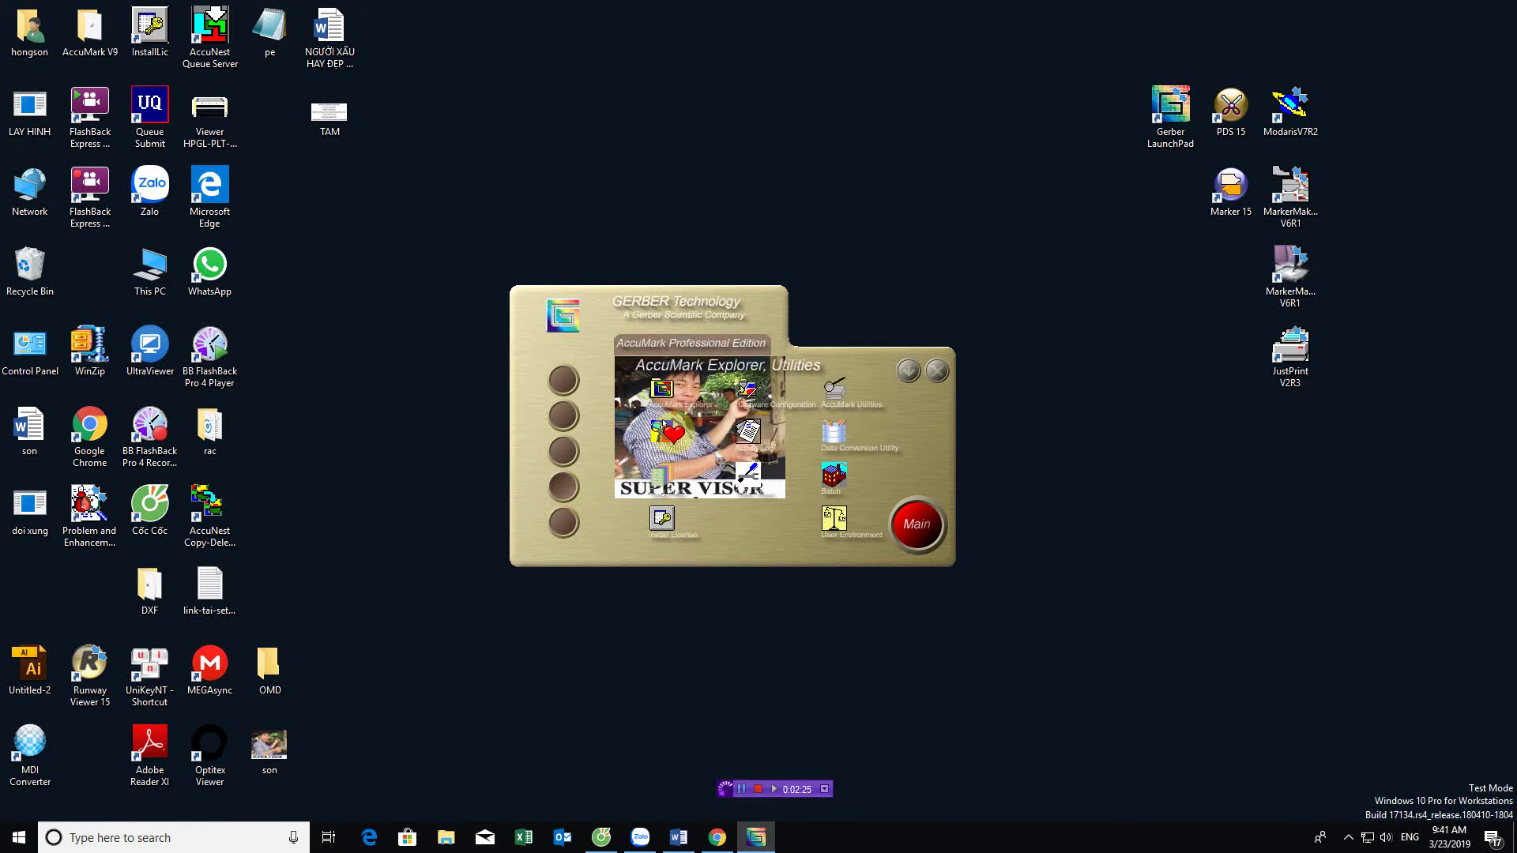
left_click(662, 391)
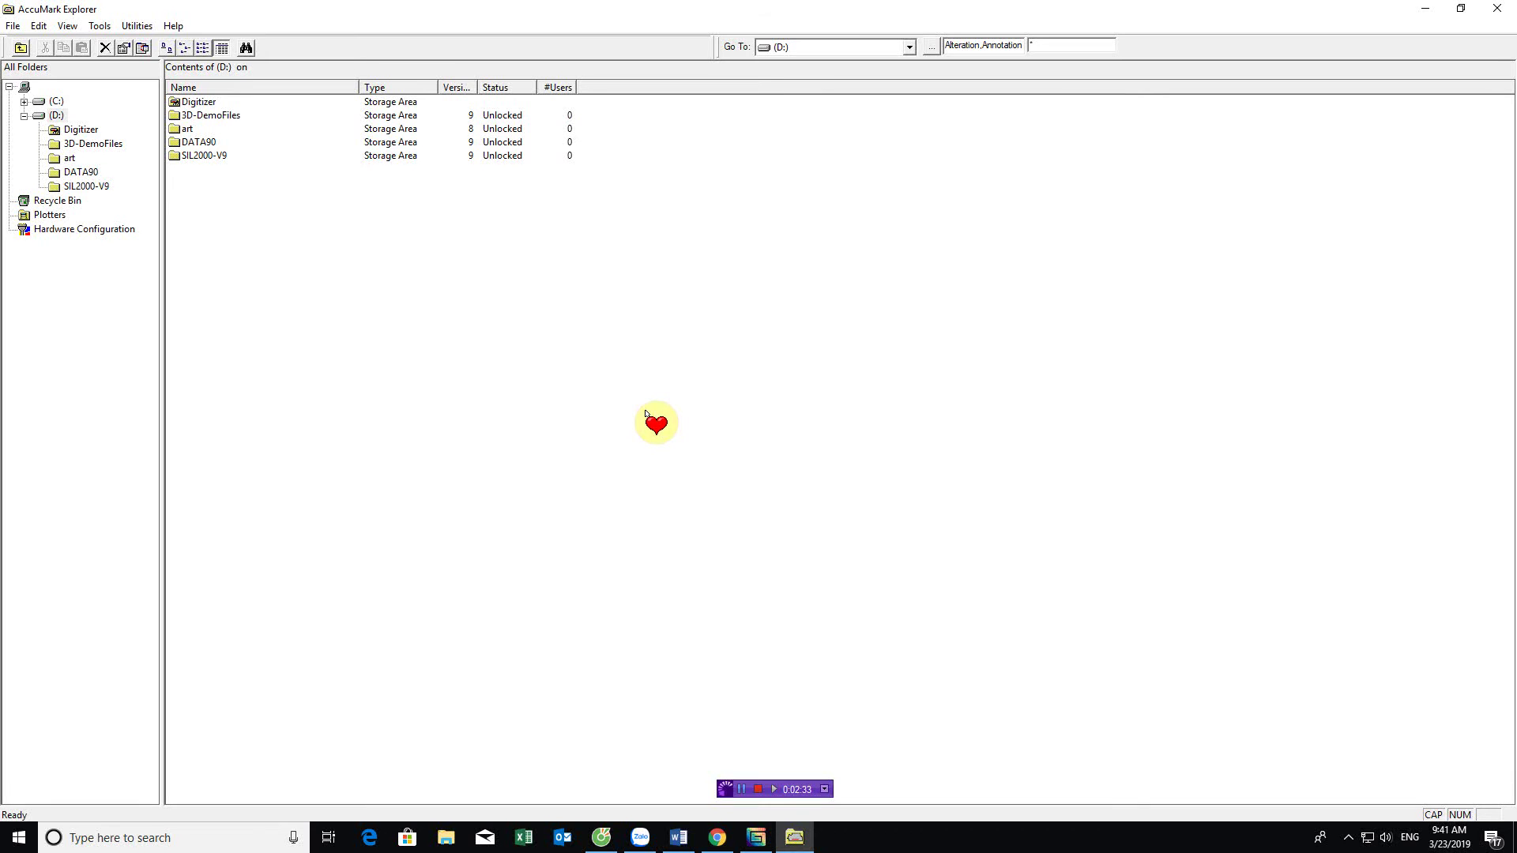
Create a new V8 storage area named GERBERV8 on drive D
right_click(382, 241)
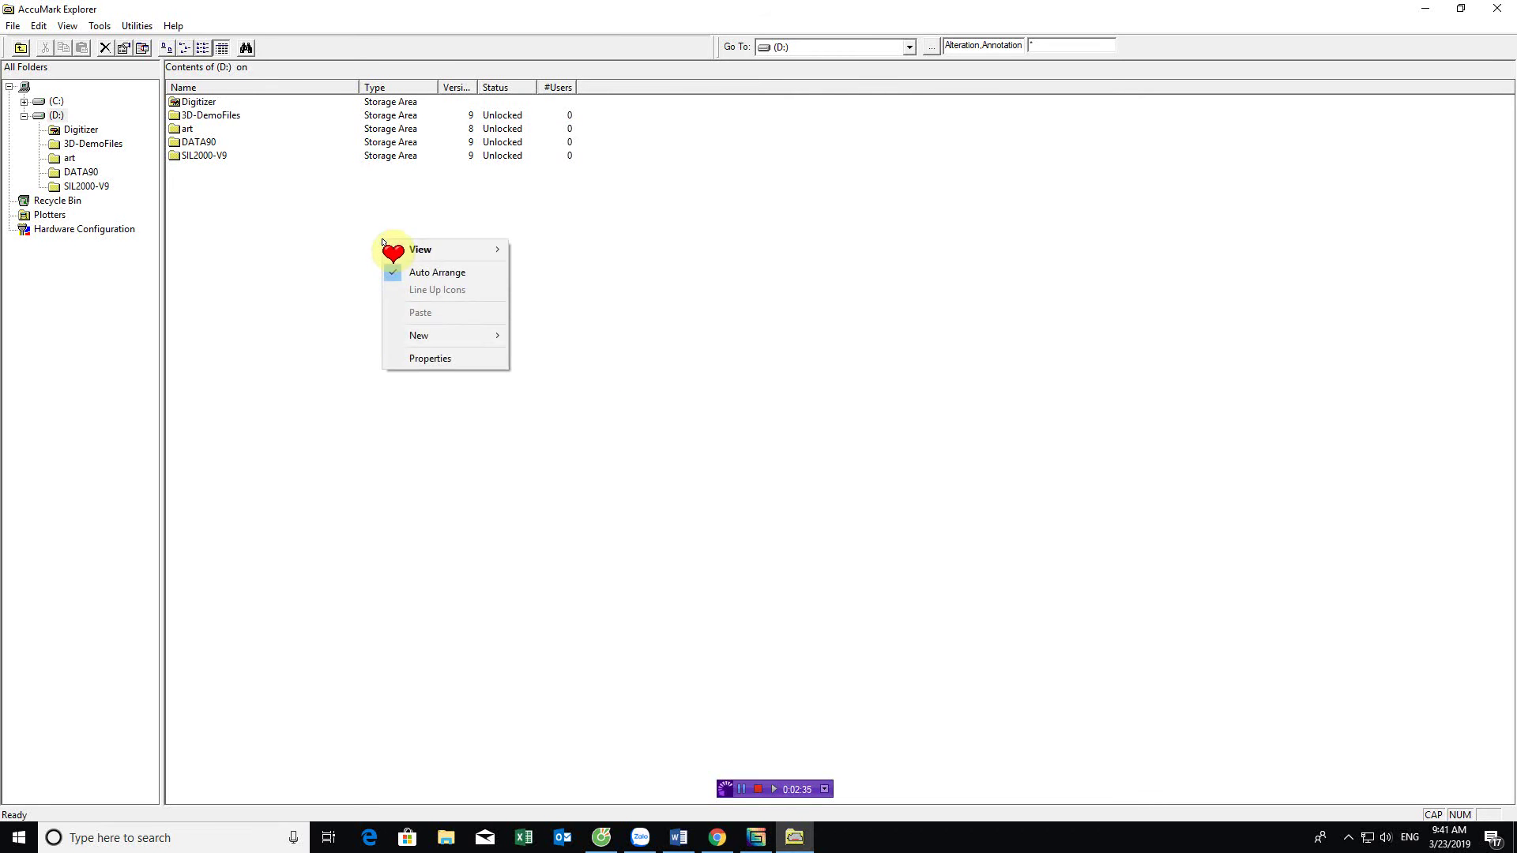
mouse_move(410, 338)
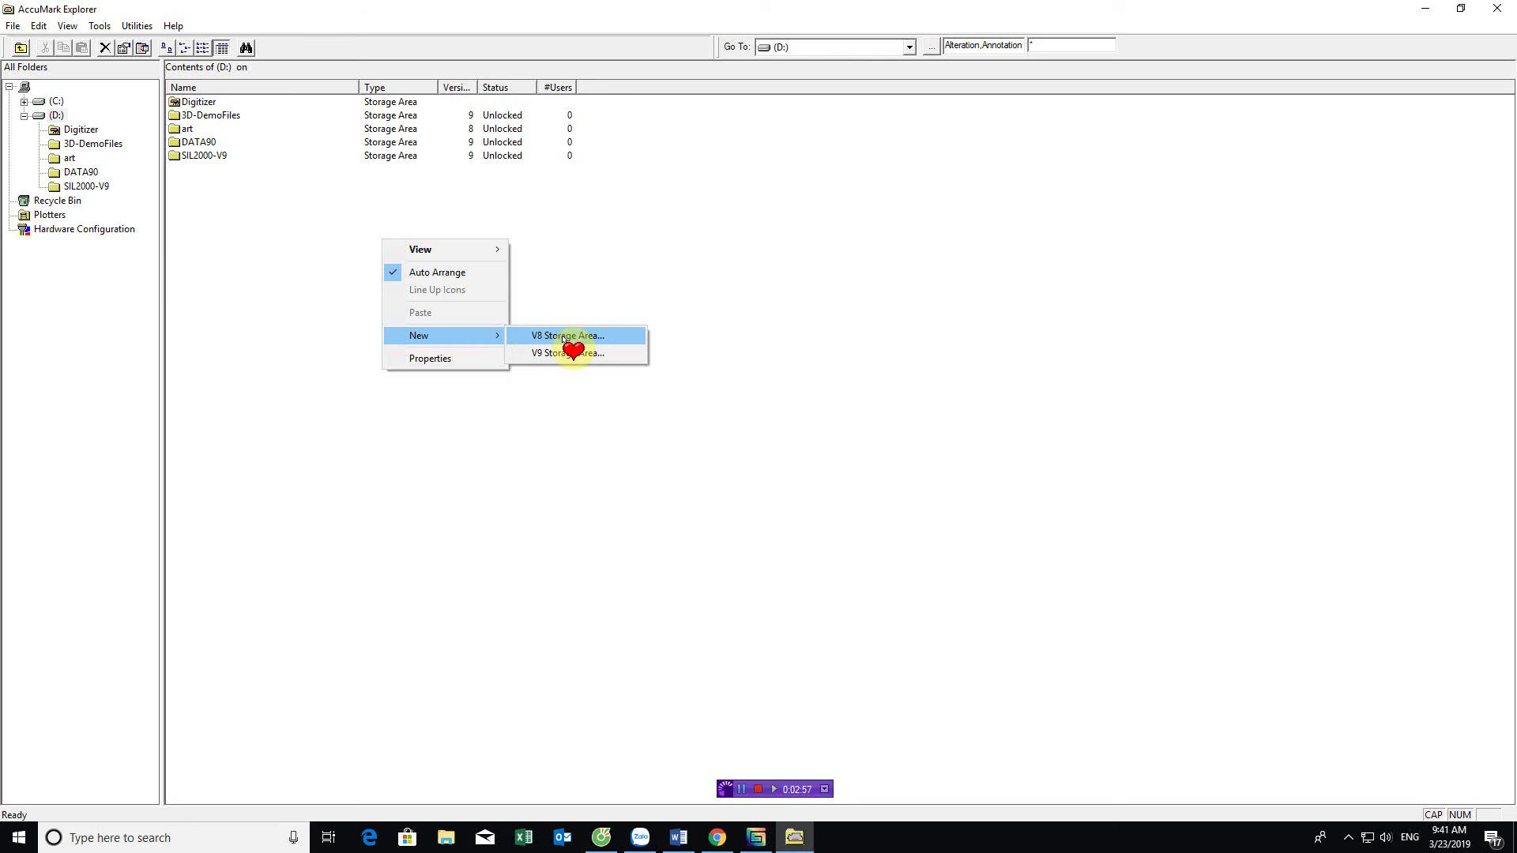
left_click(563, 338)
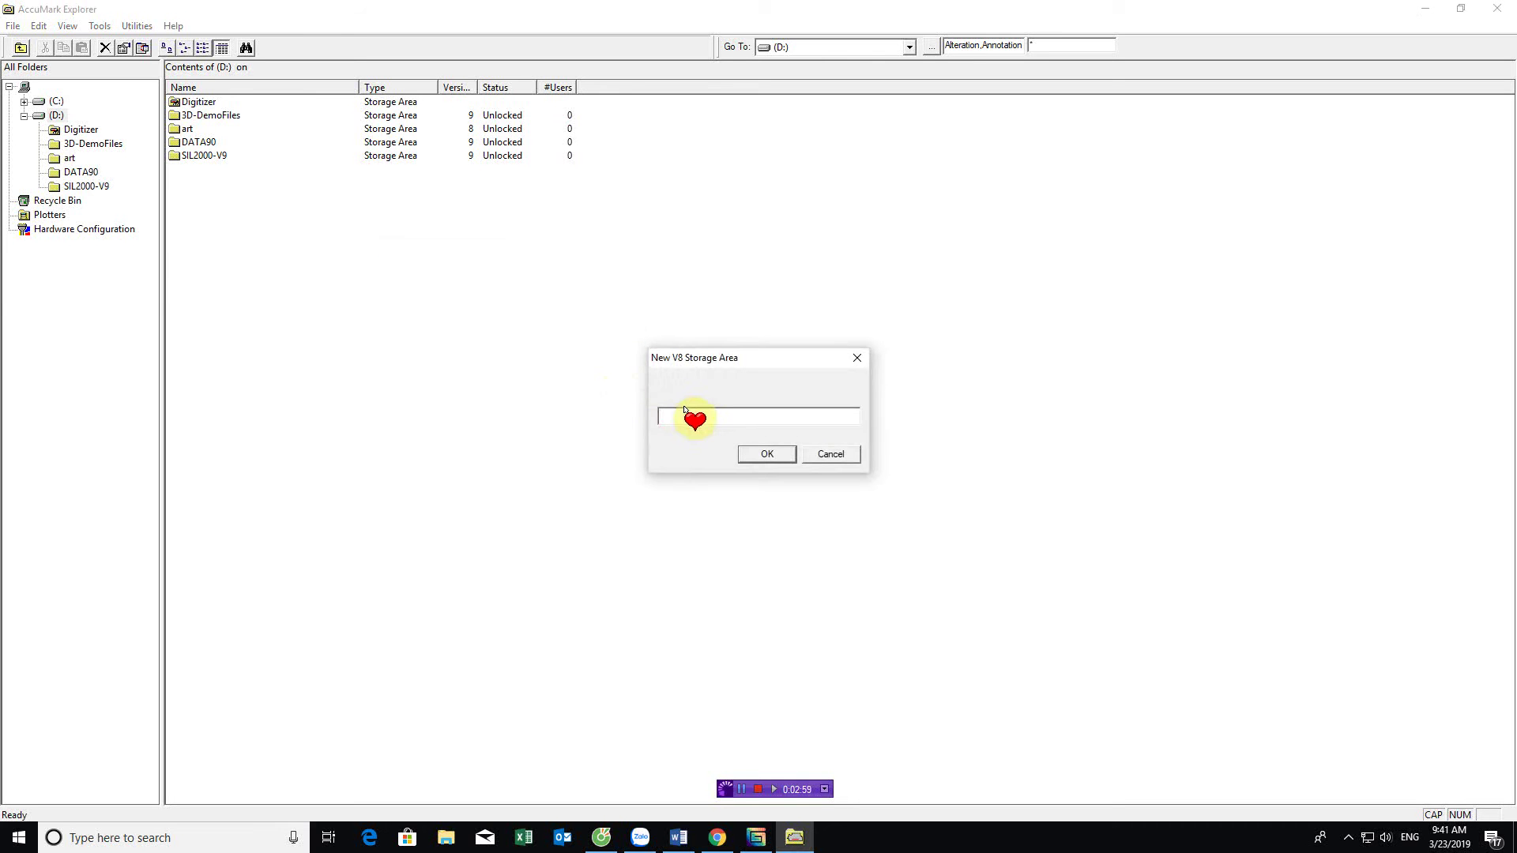
type("GERBERV8")
left_click(752, 458)
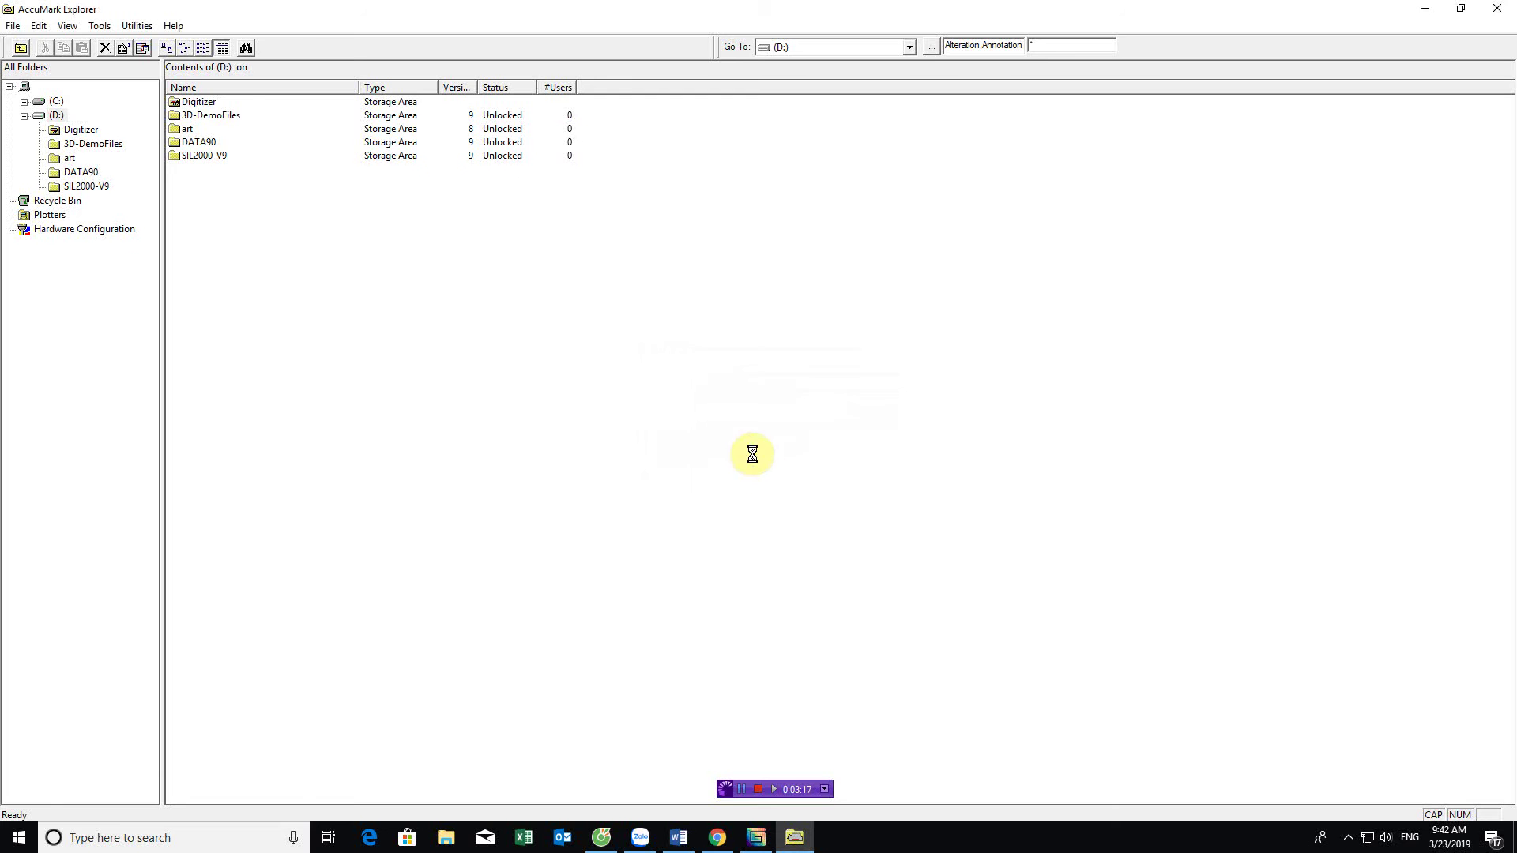
left_click(296, 332)
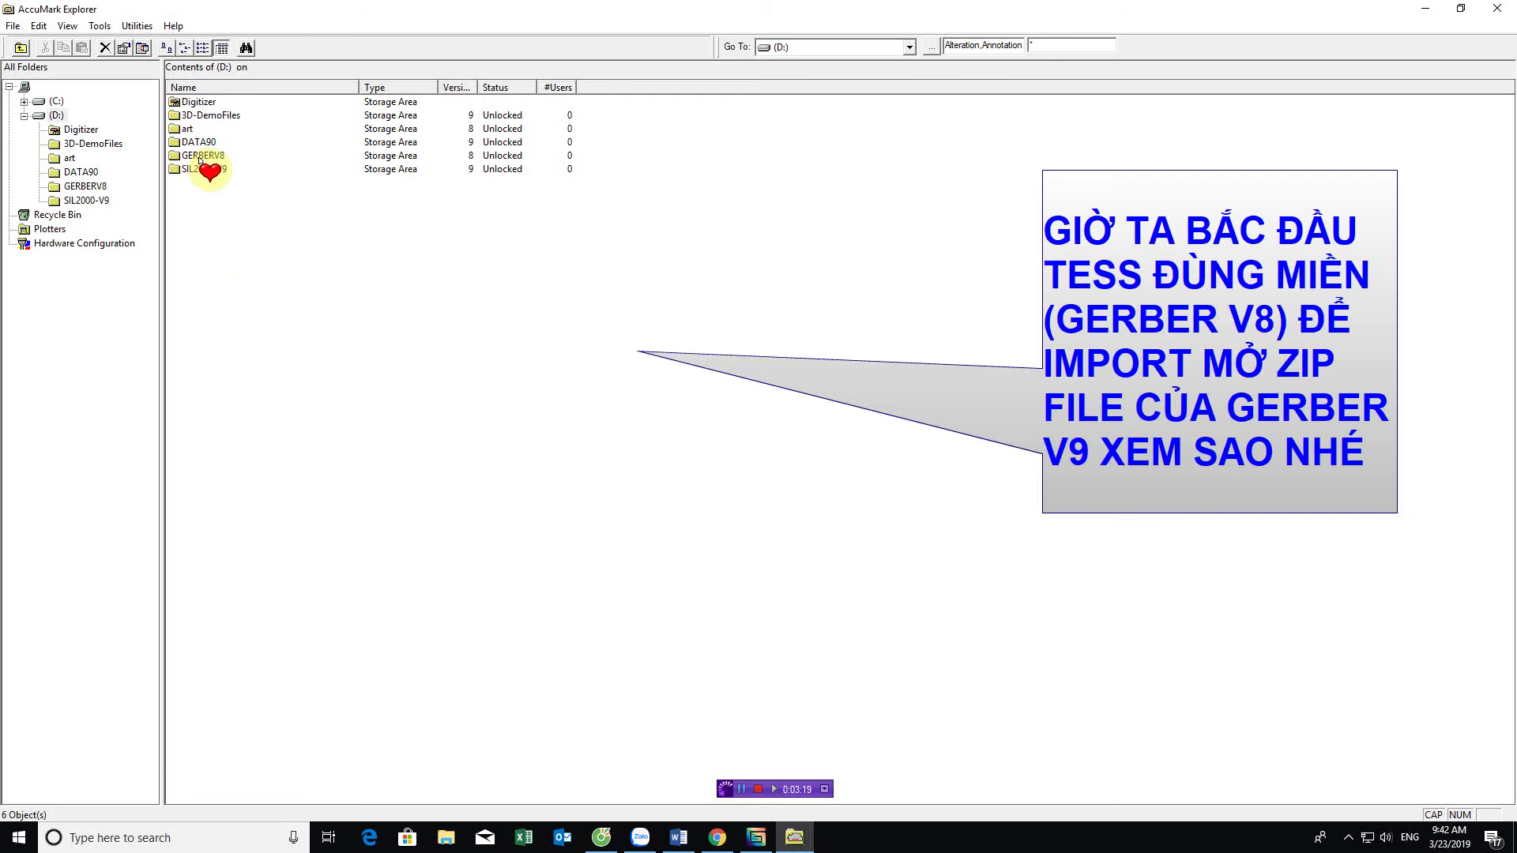
double_click(190, 158)
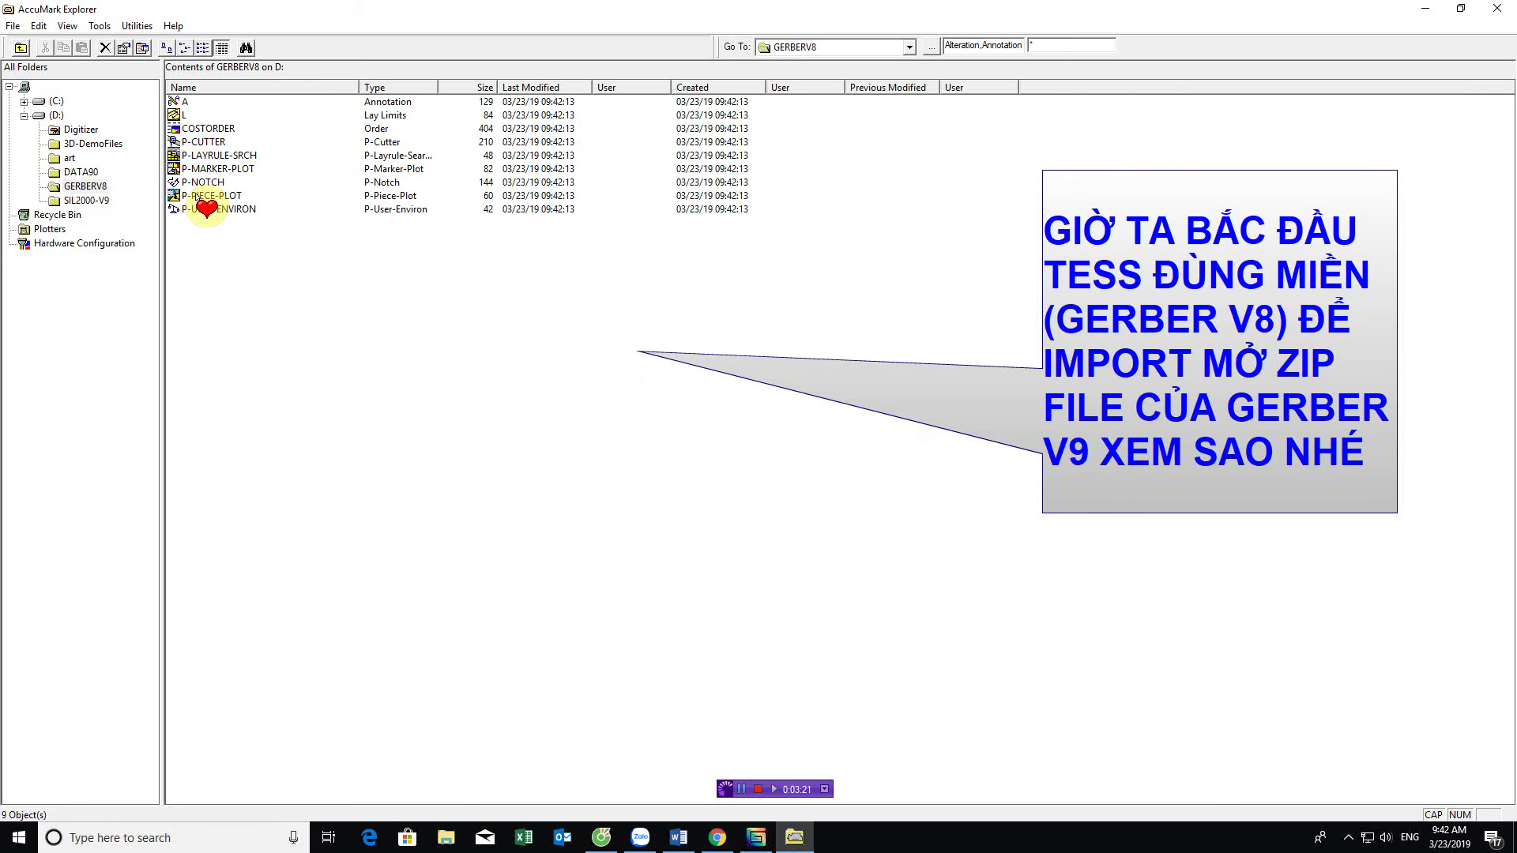
left_click(18, 26)
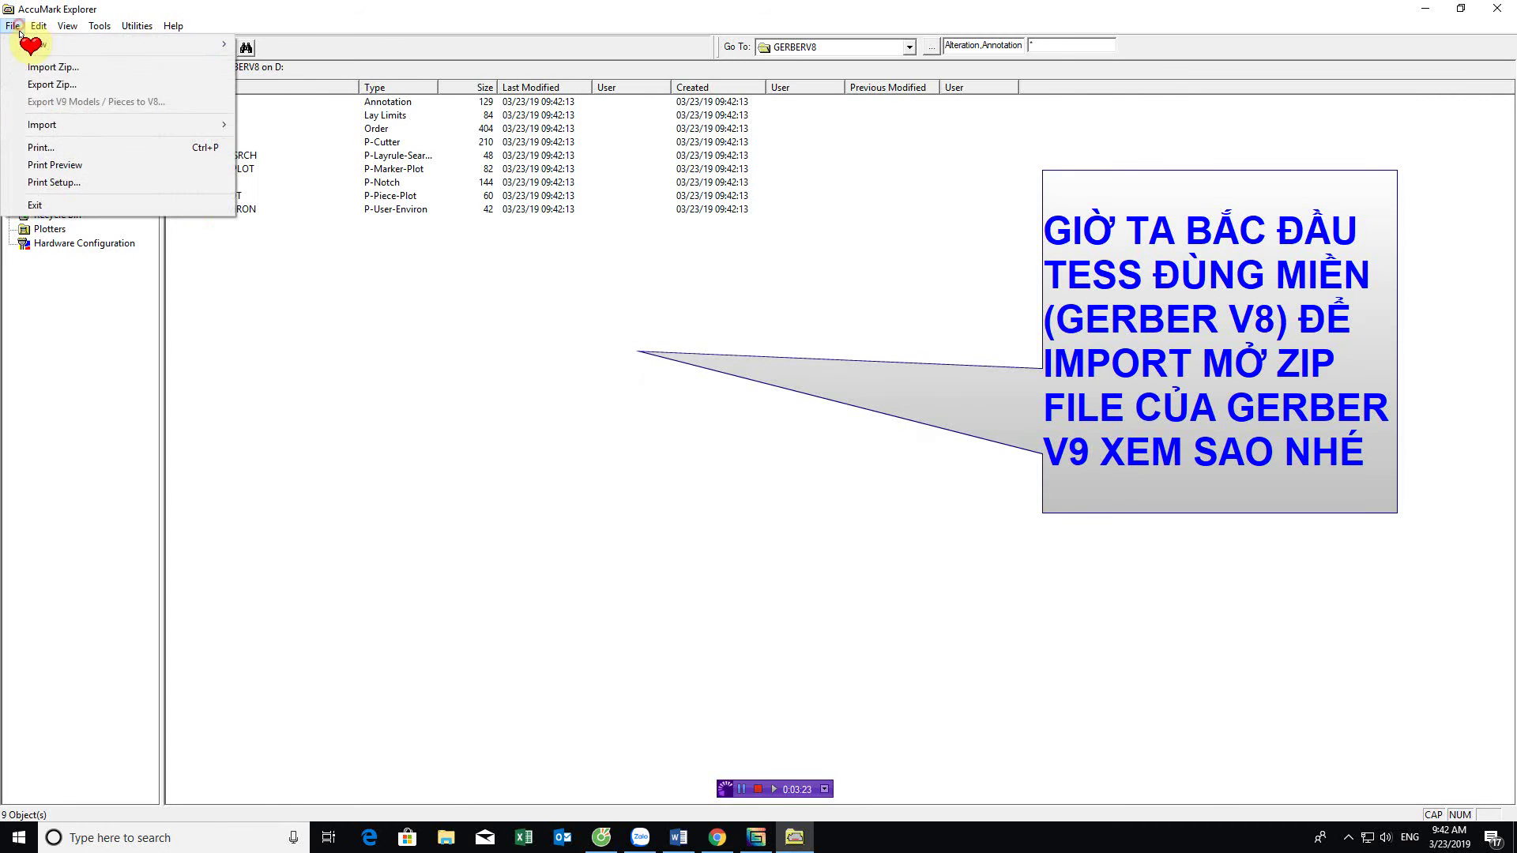
left_click(52, 67)
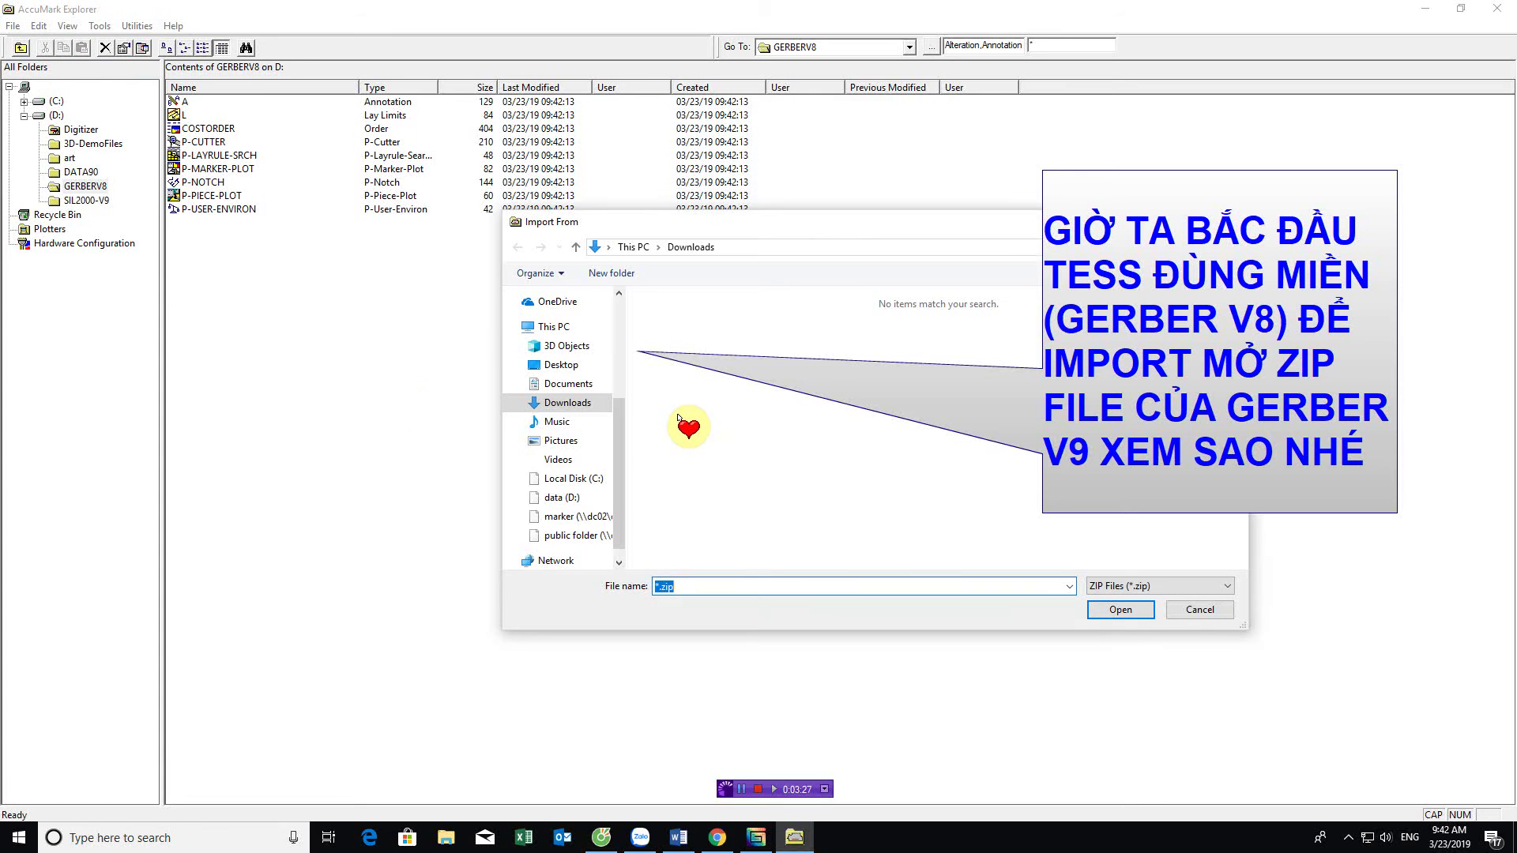
left_click(580, 498)
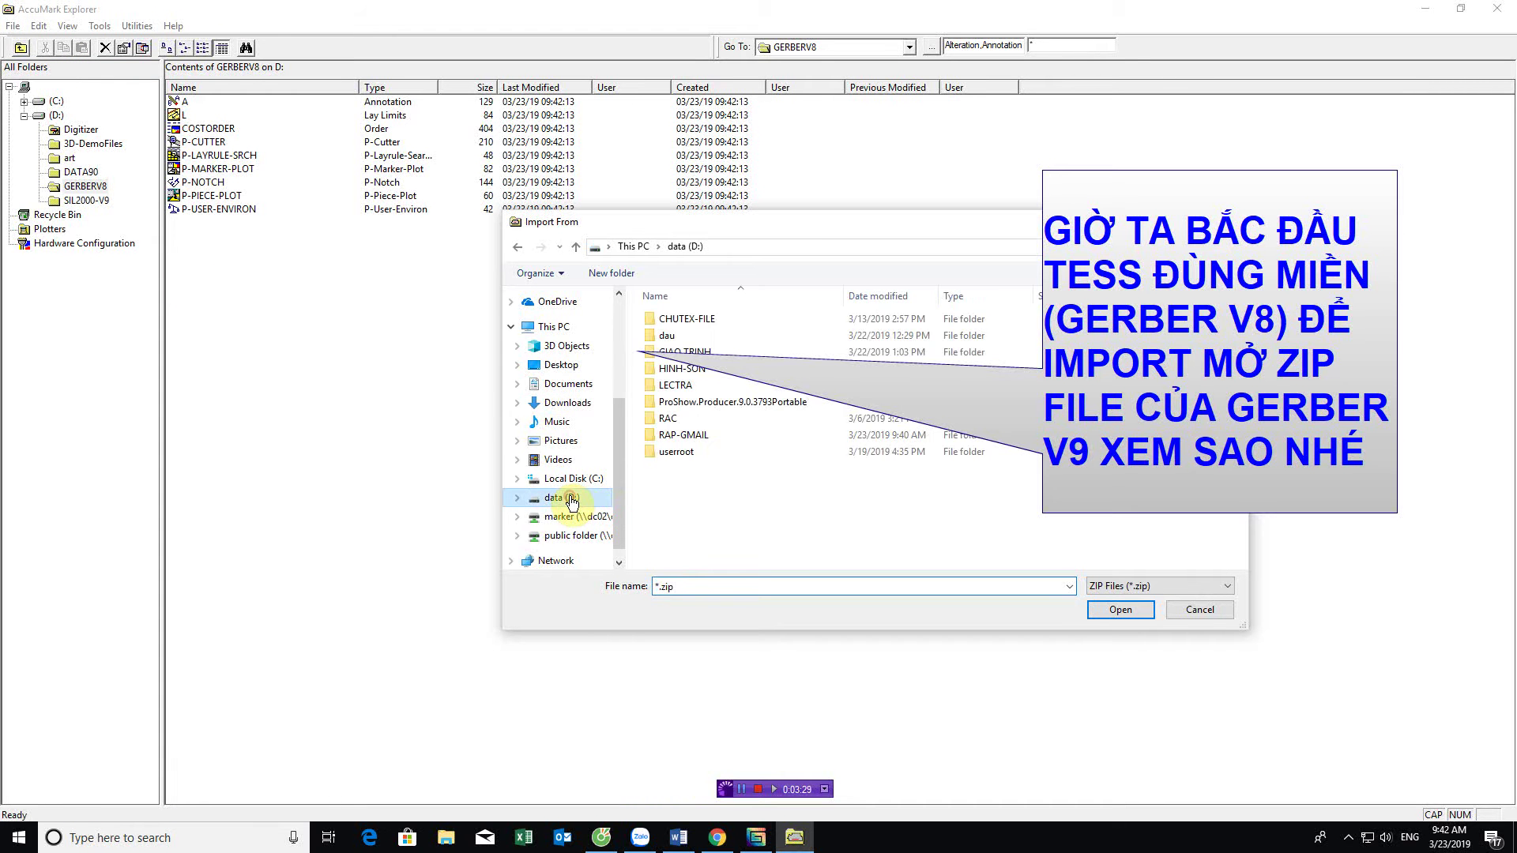
double_click(685, 437)
left_click(697, 319)
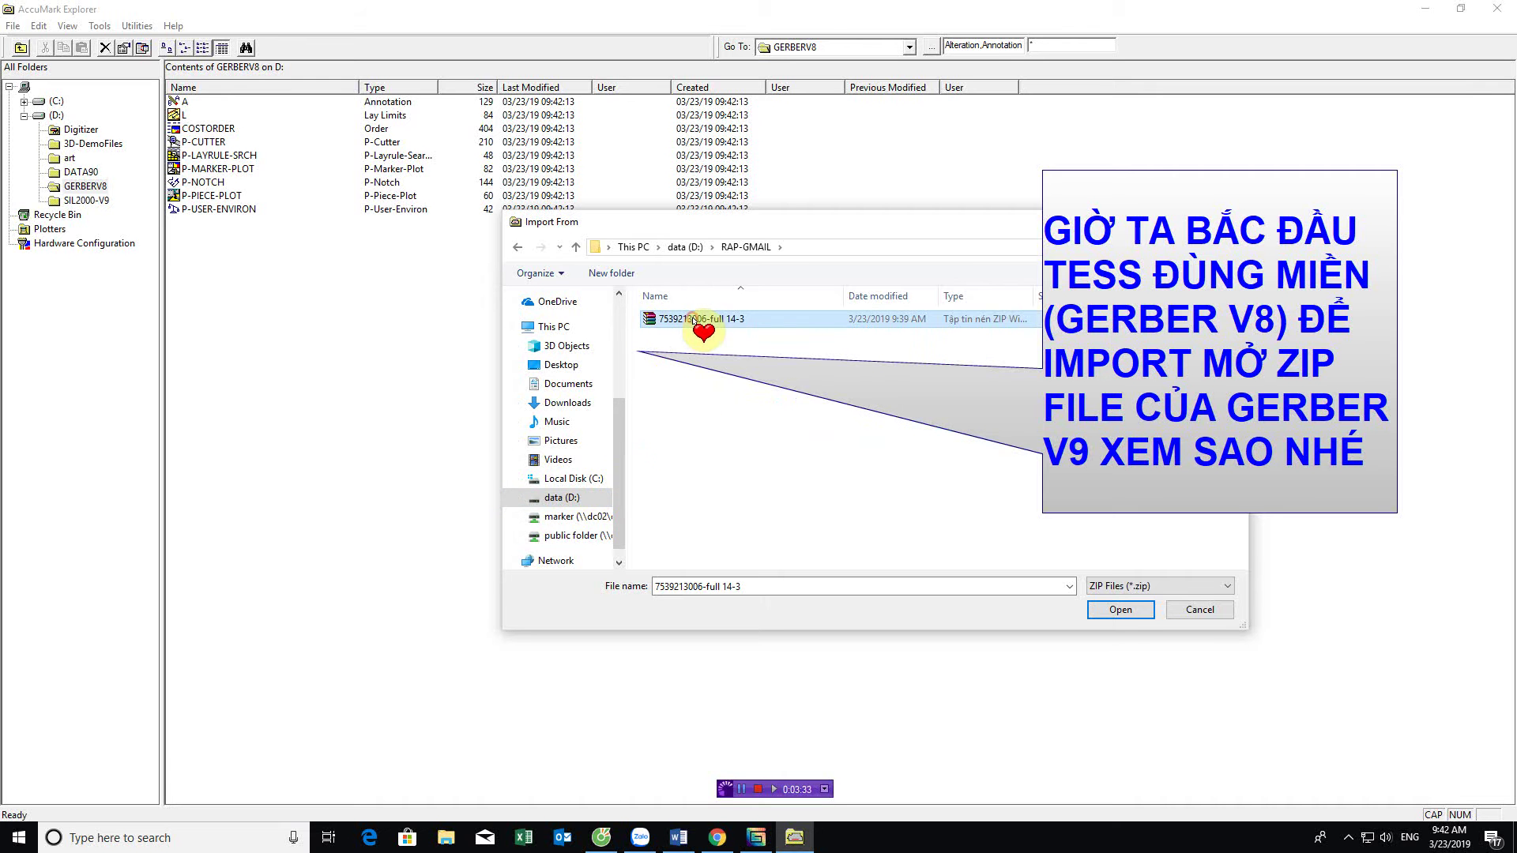
left_click(1120, 610)
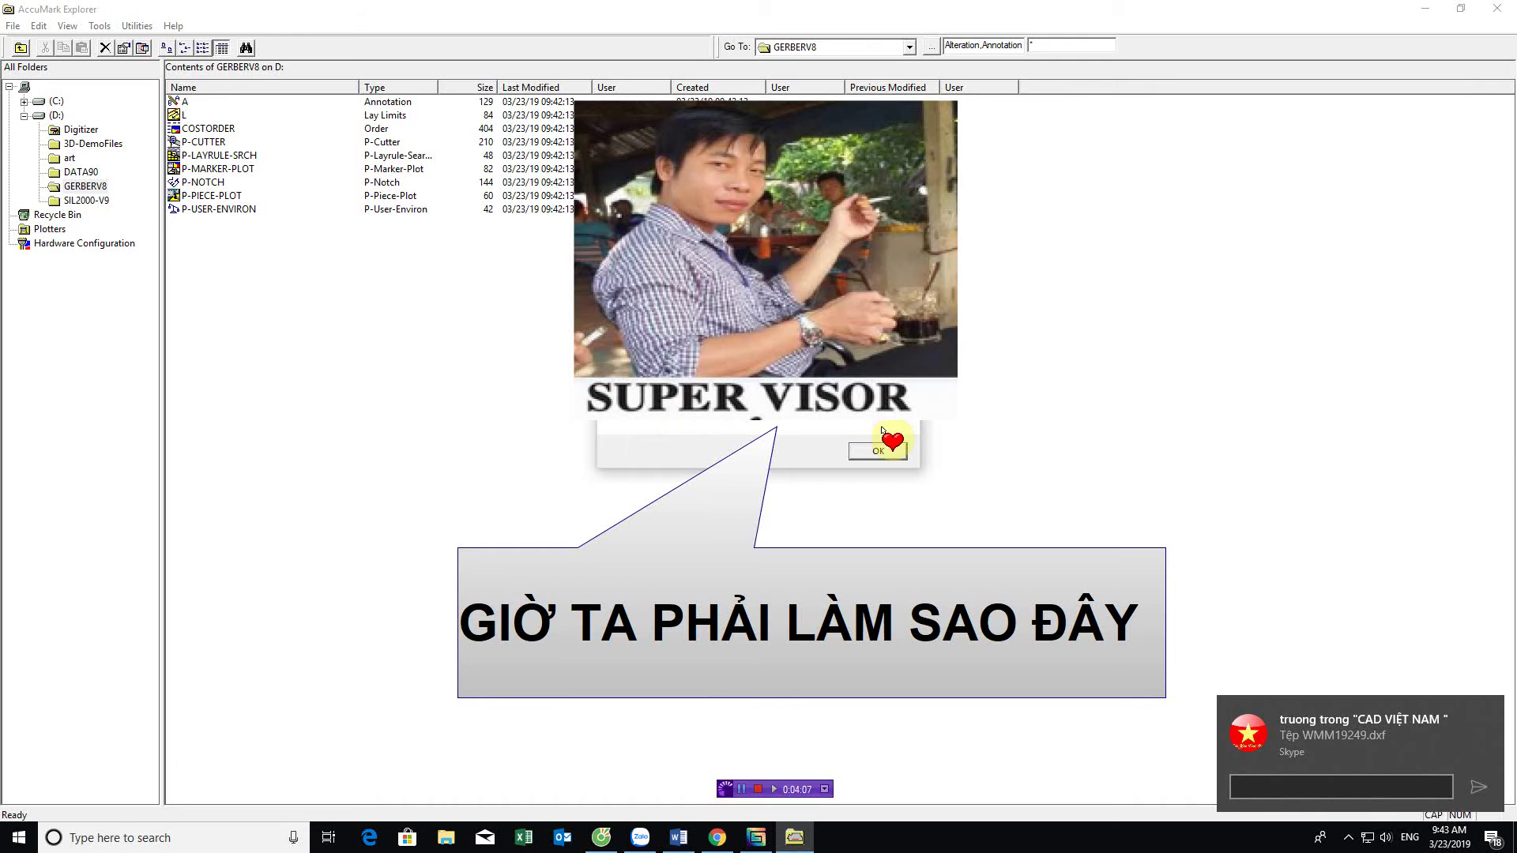
left_click(877, 452)
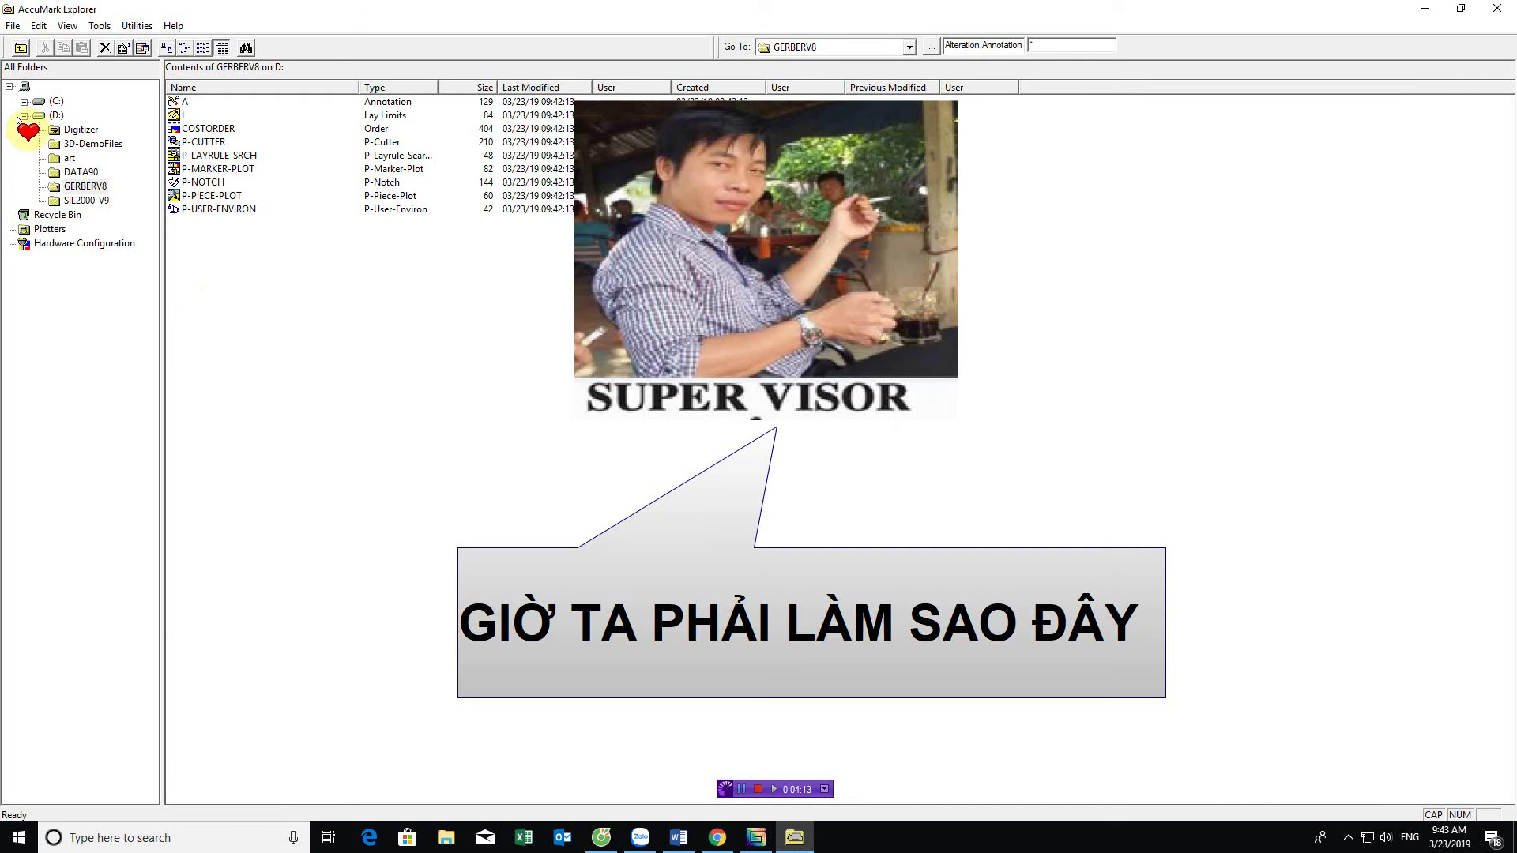
left_click(56, 115)
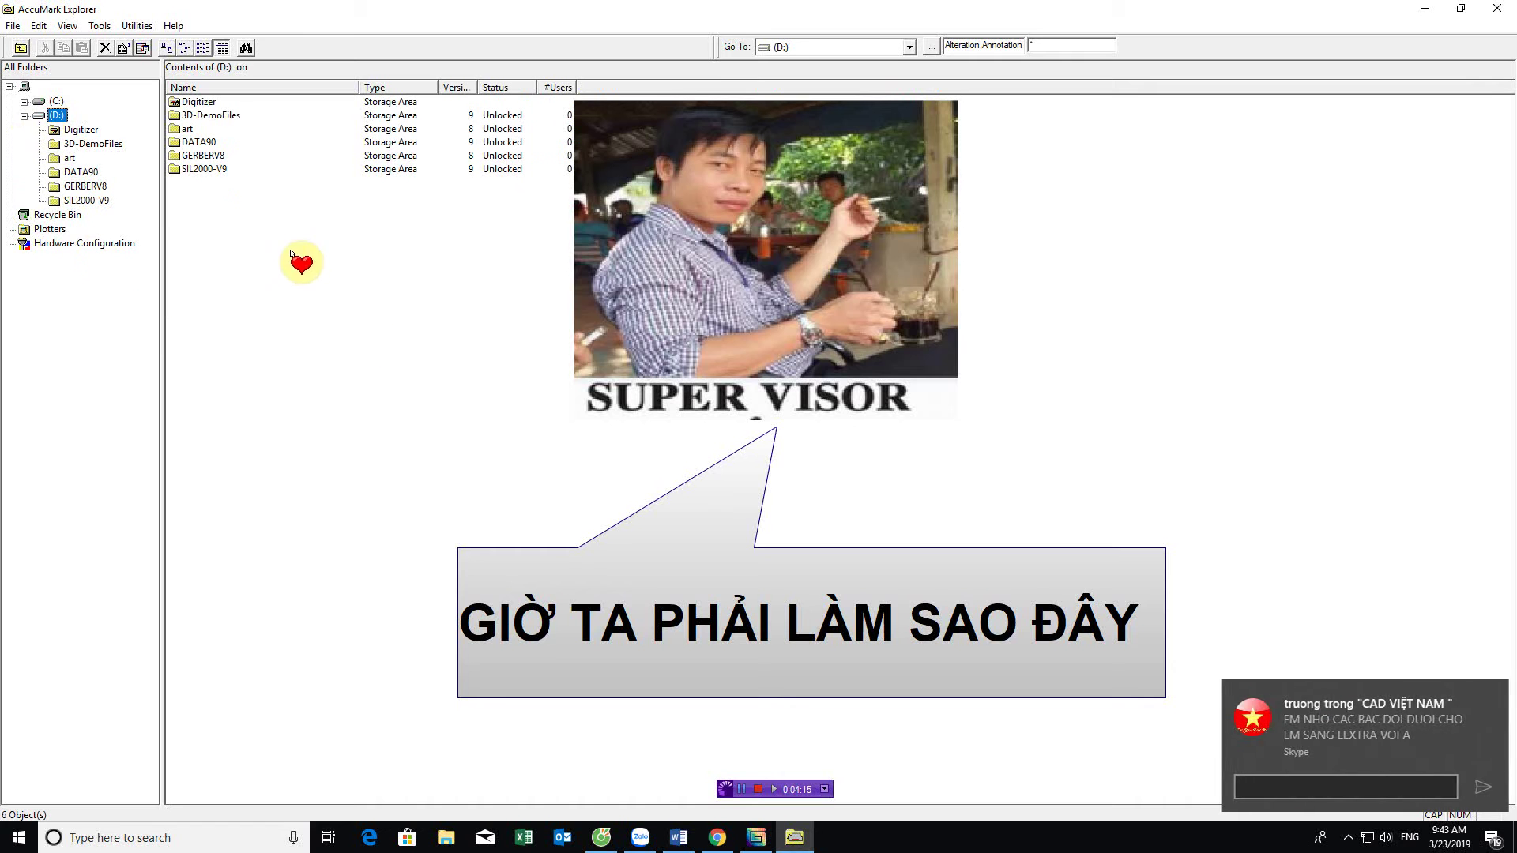
right_click(353, 263)
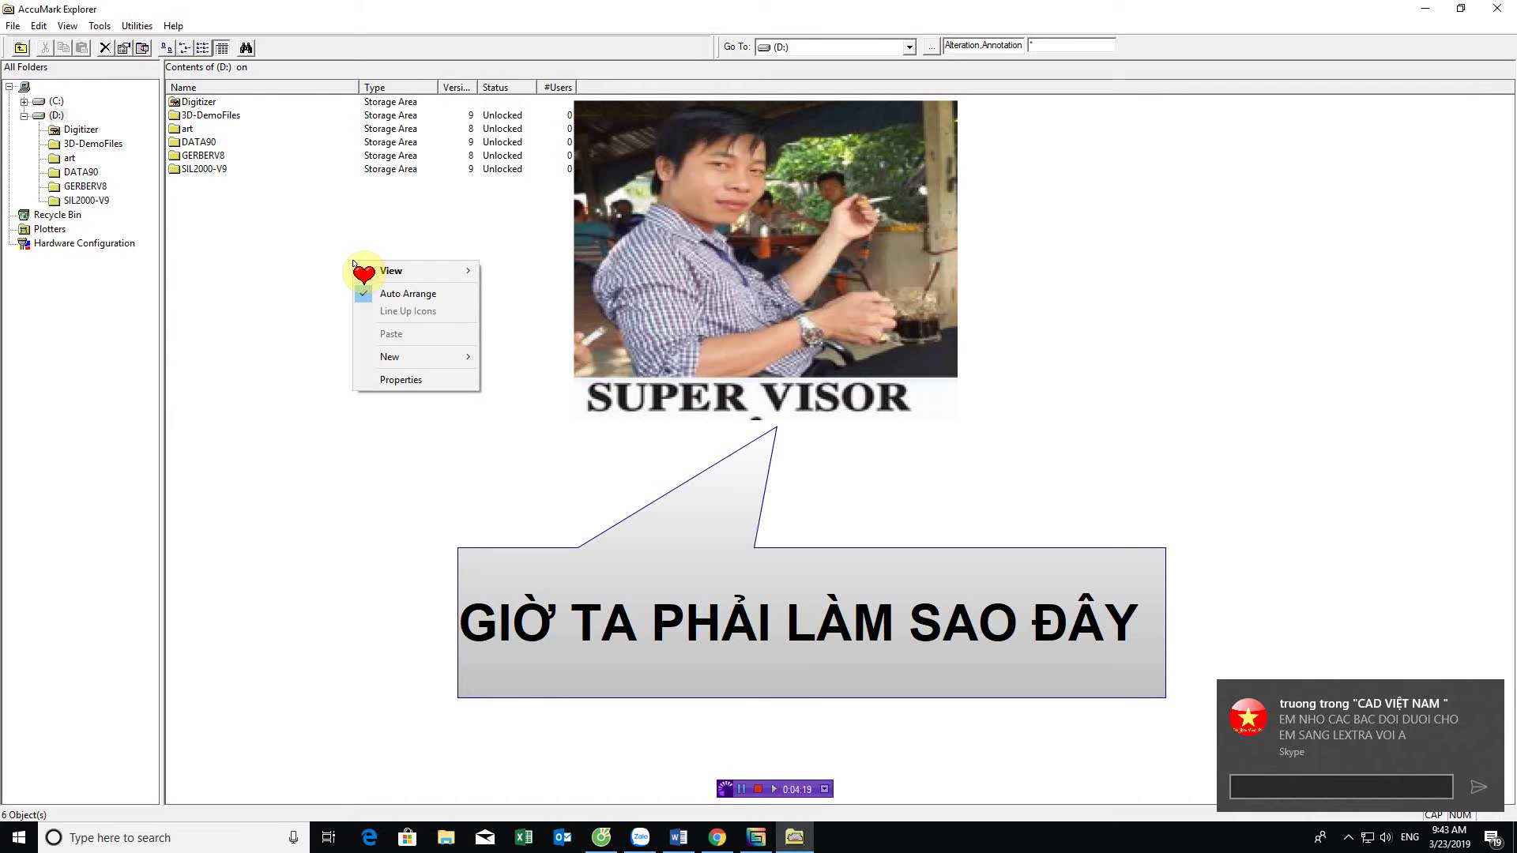
left_click(298, 317)
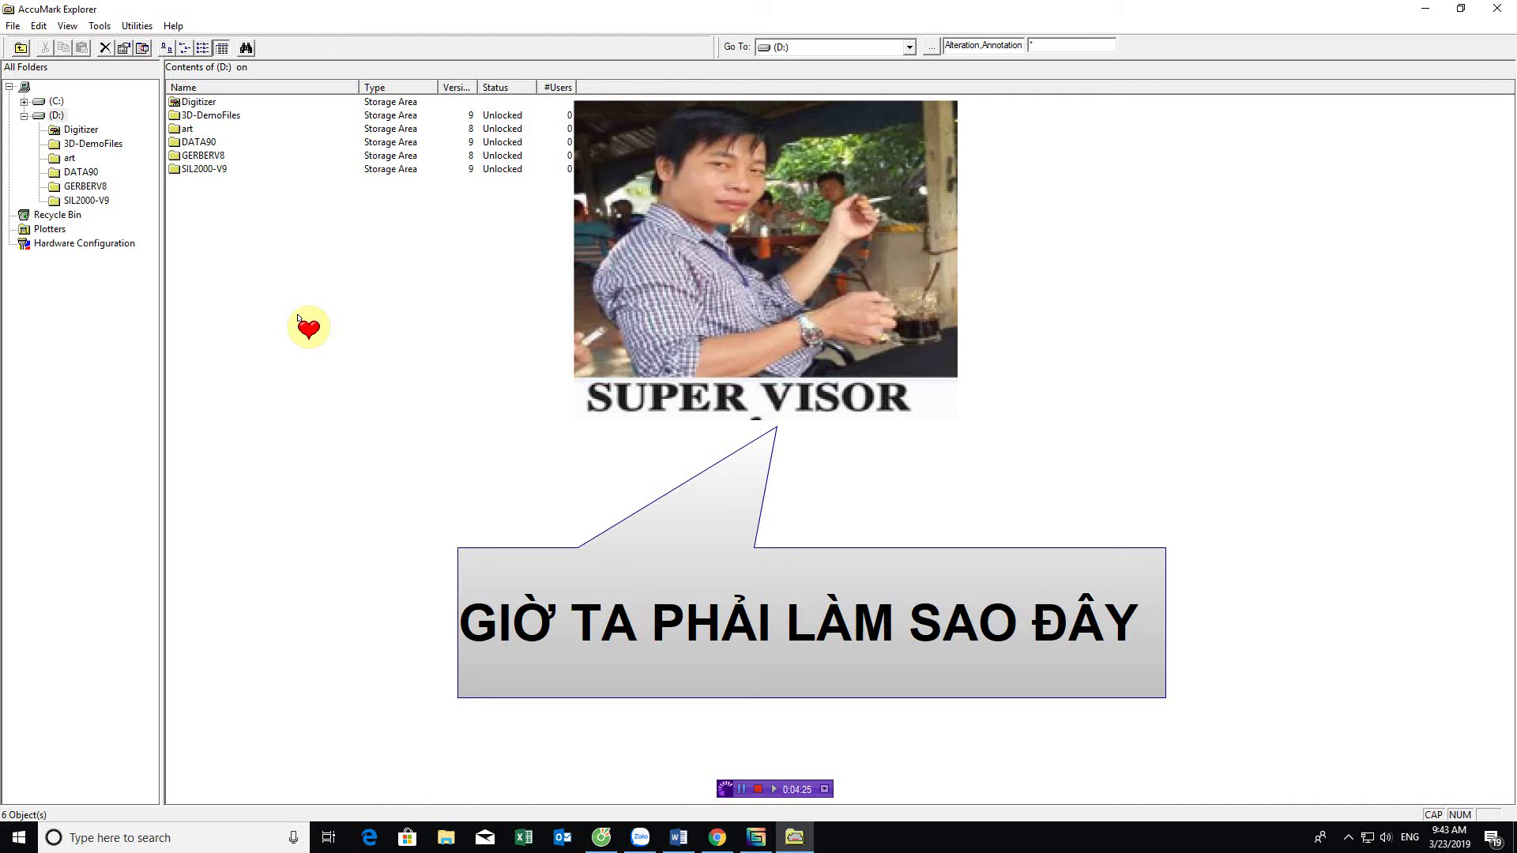
Minimize AccuMark Explorer and Gerber LaunchPad to clear the desktop
left_click(1424, 14)
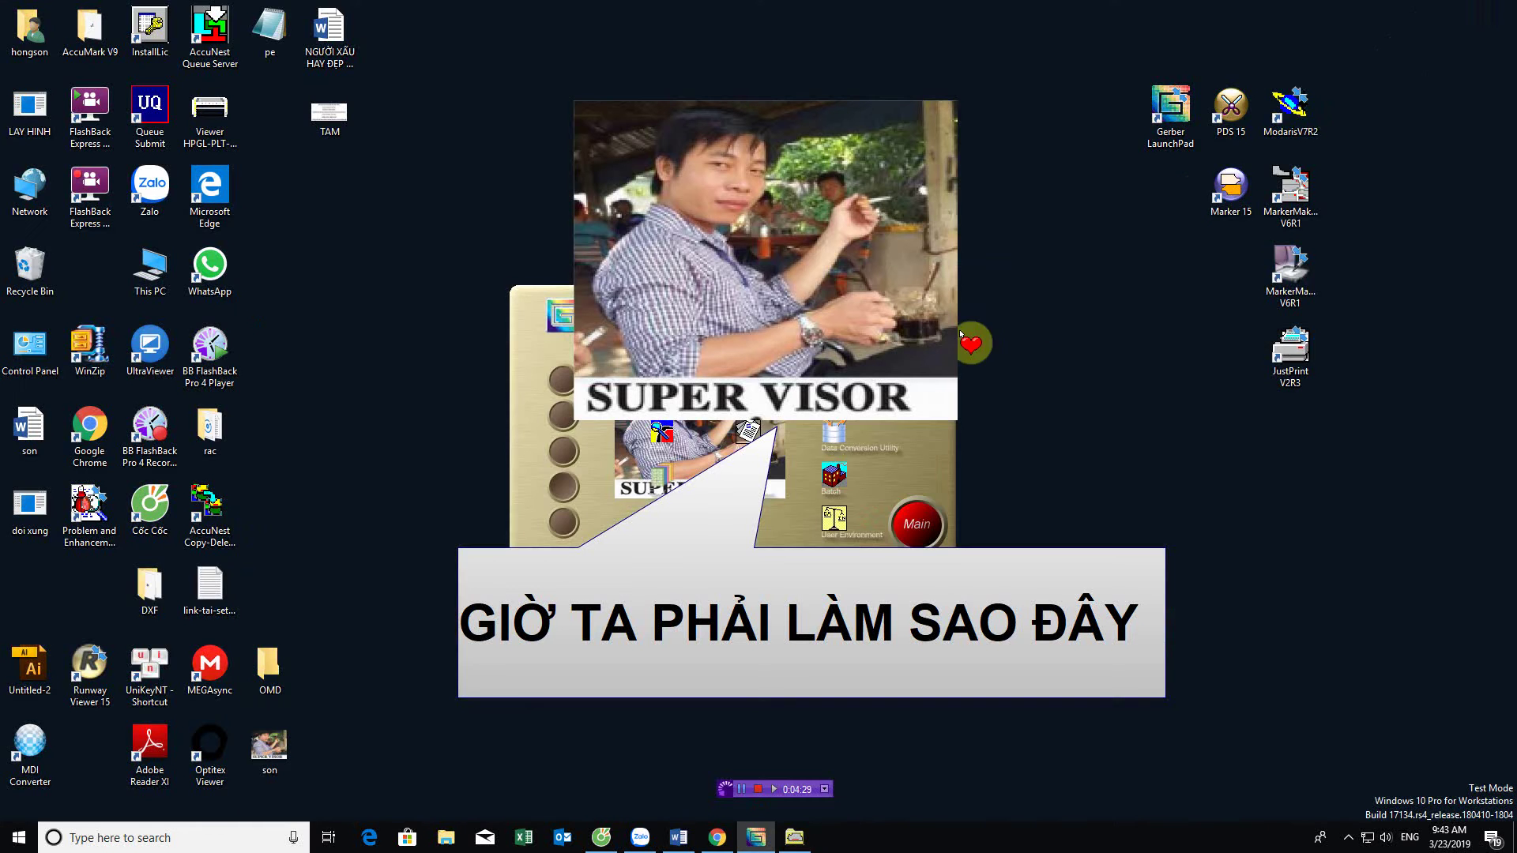
left_click(539, 379)
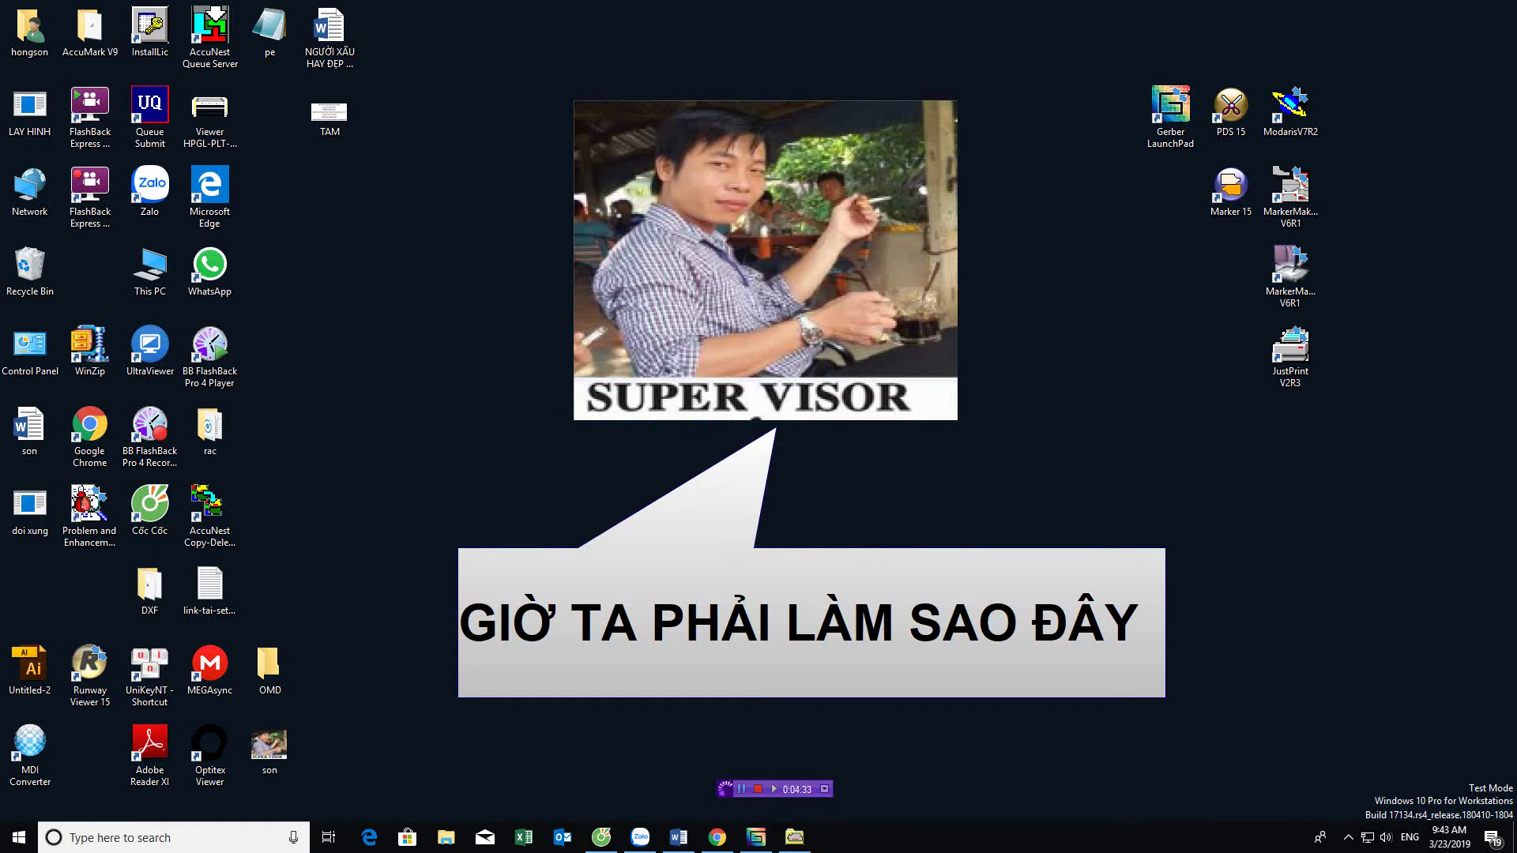
left_click(794, 437)
left_click(811, 515)
left_click(865, 510)
left_click(648, 482)
left_click(962, 422)
left_click(582, 427)
left_click(709, 423)
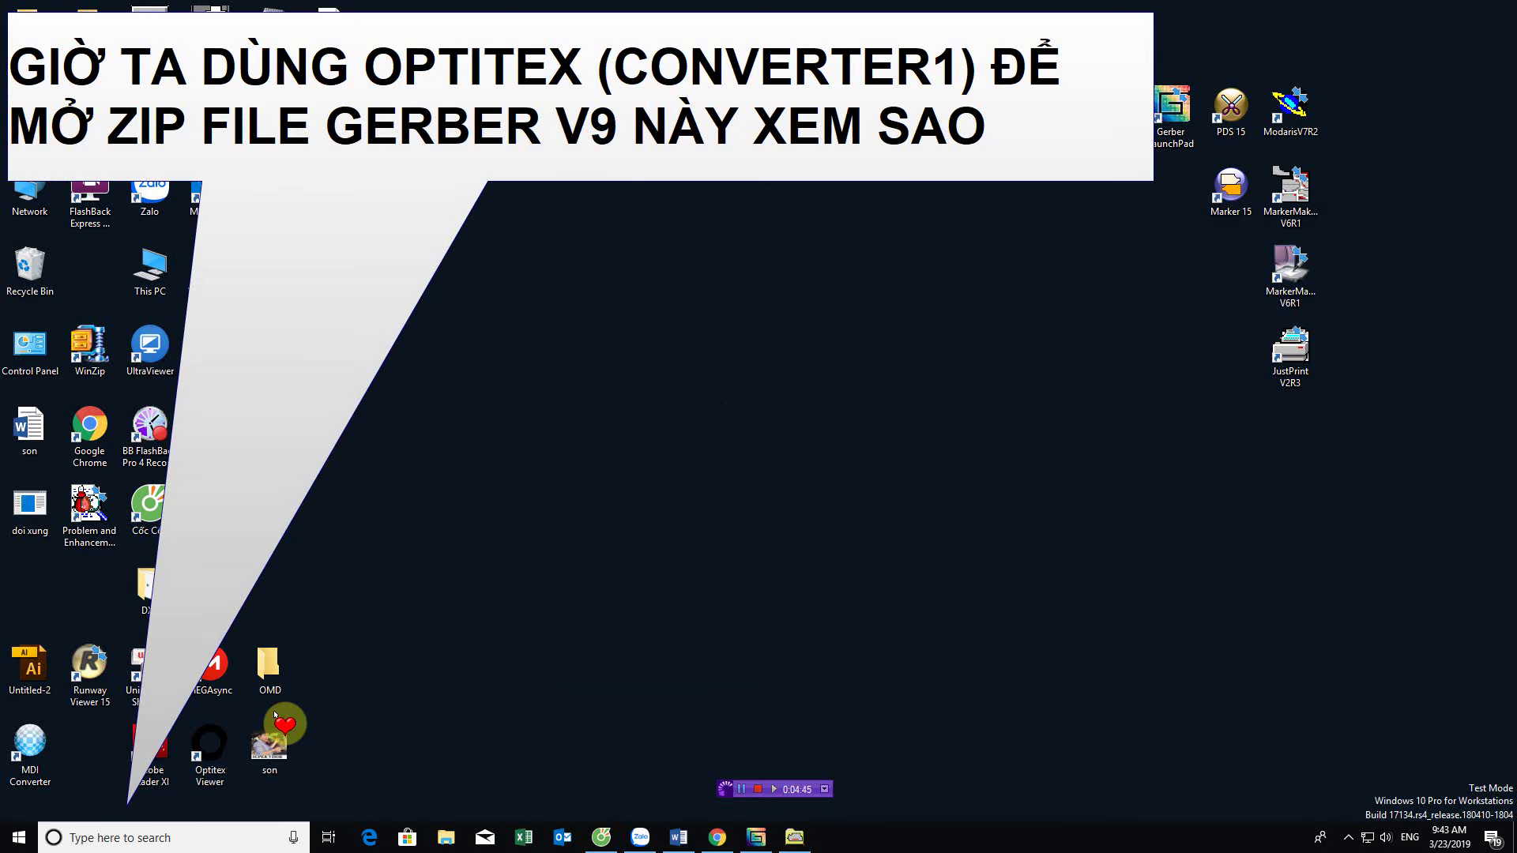
Search Windows for the OptiTex Converter1 app, launch it and dismiss its file type message
left_click(154, 840)
type("CONVE")
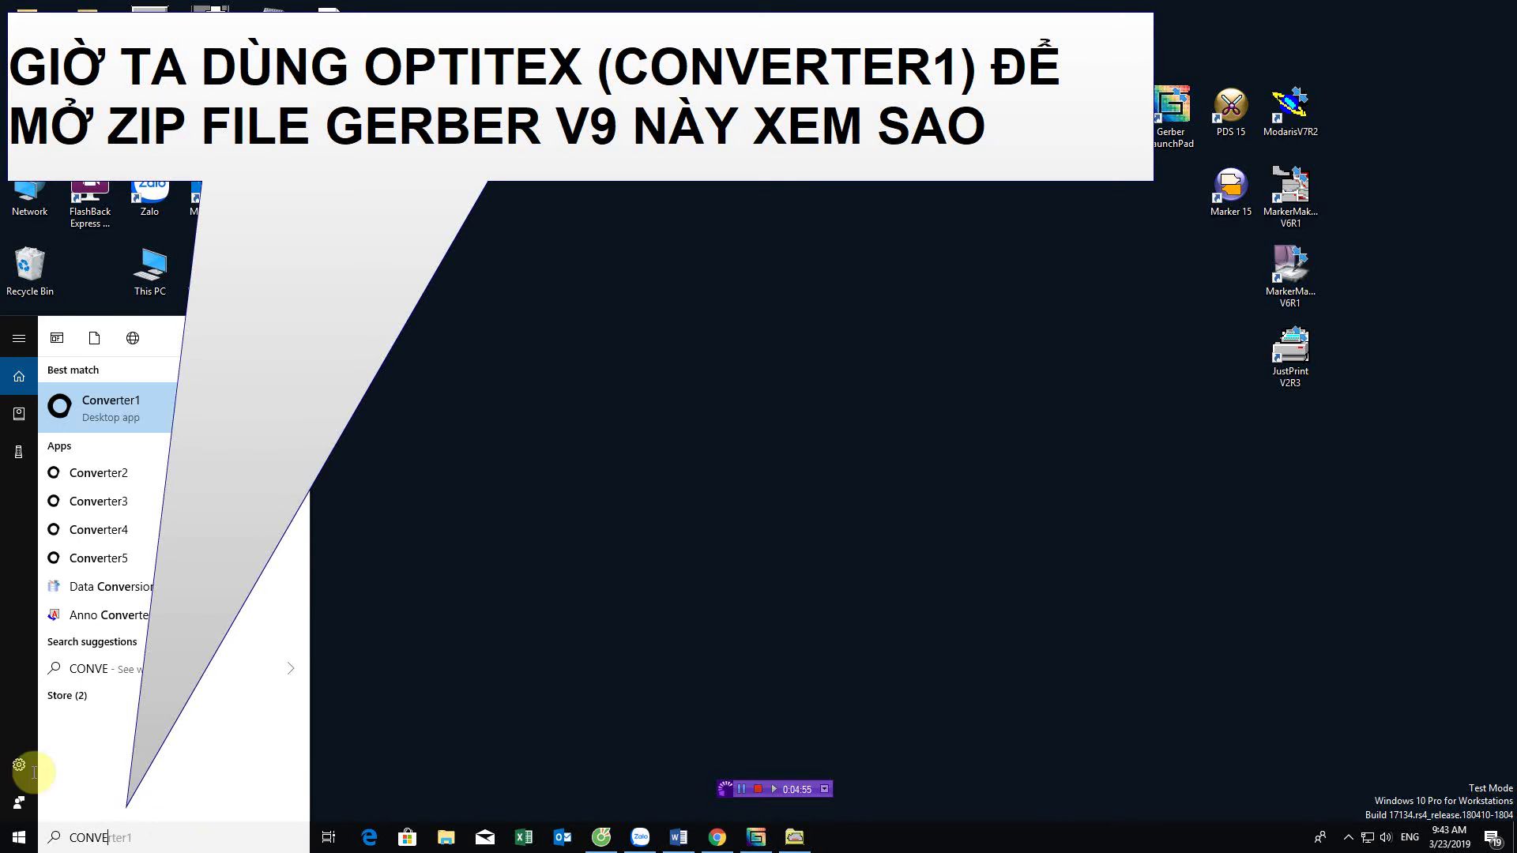
left_click(107, 405)
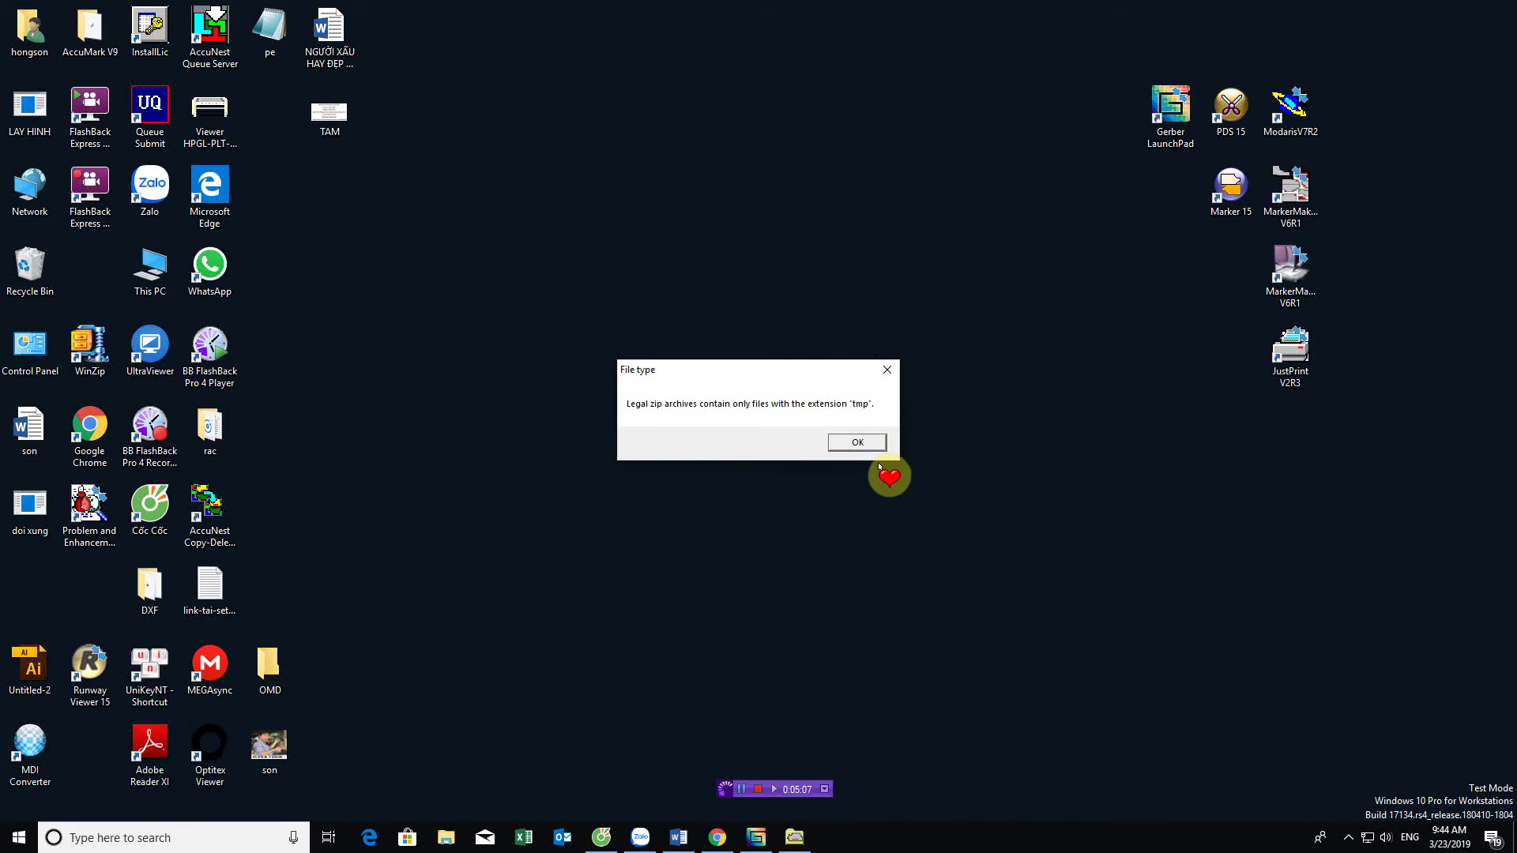
left_click(856, 443)
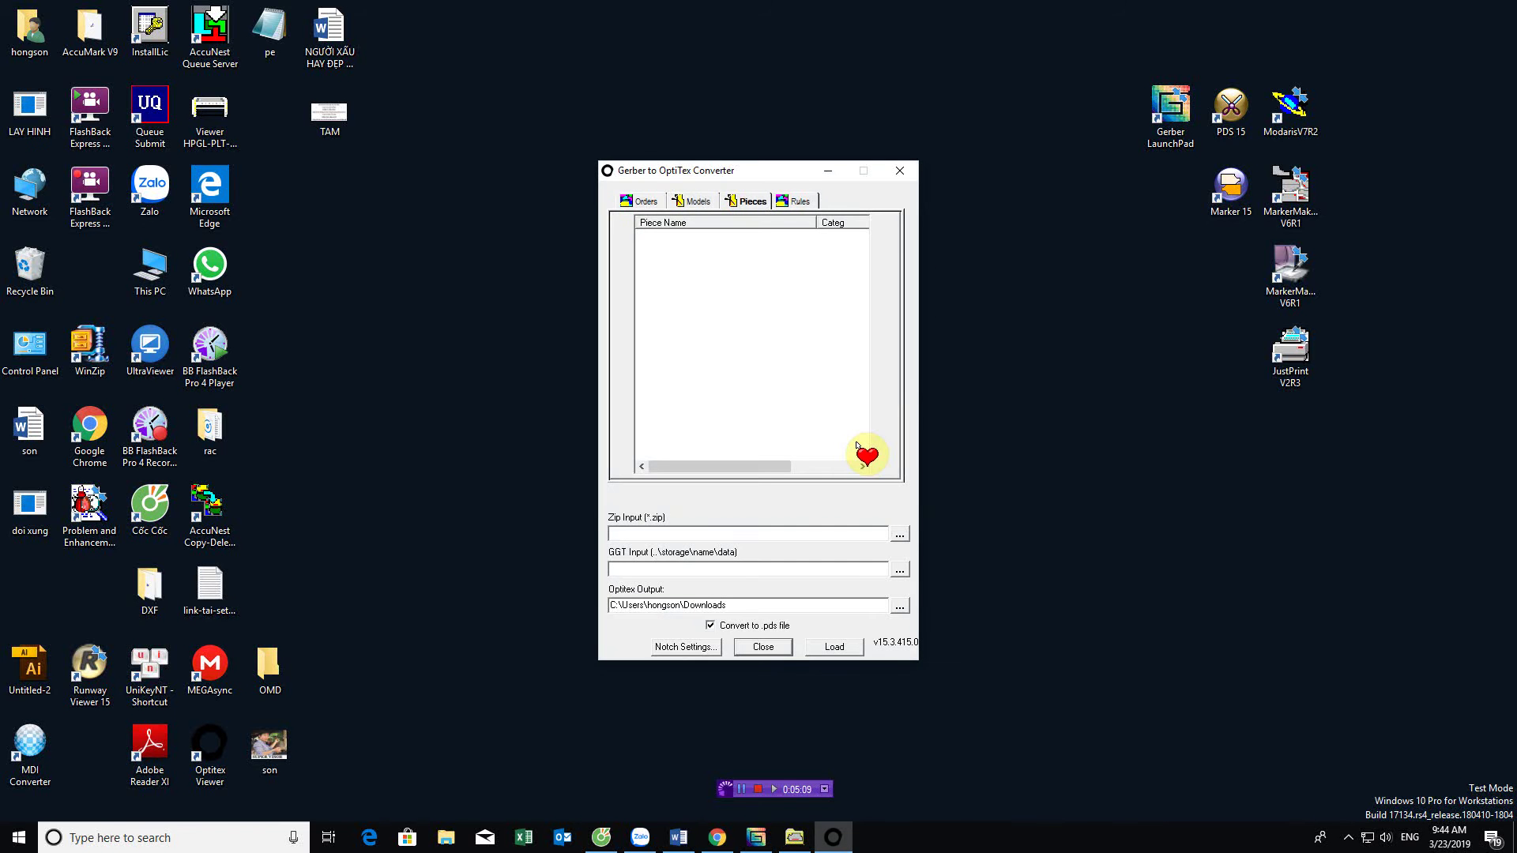
left_click(900, 534)
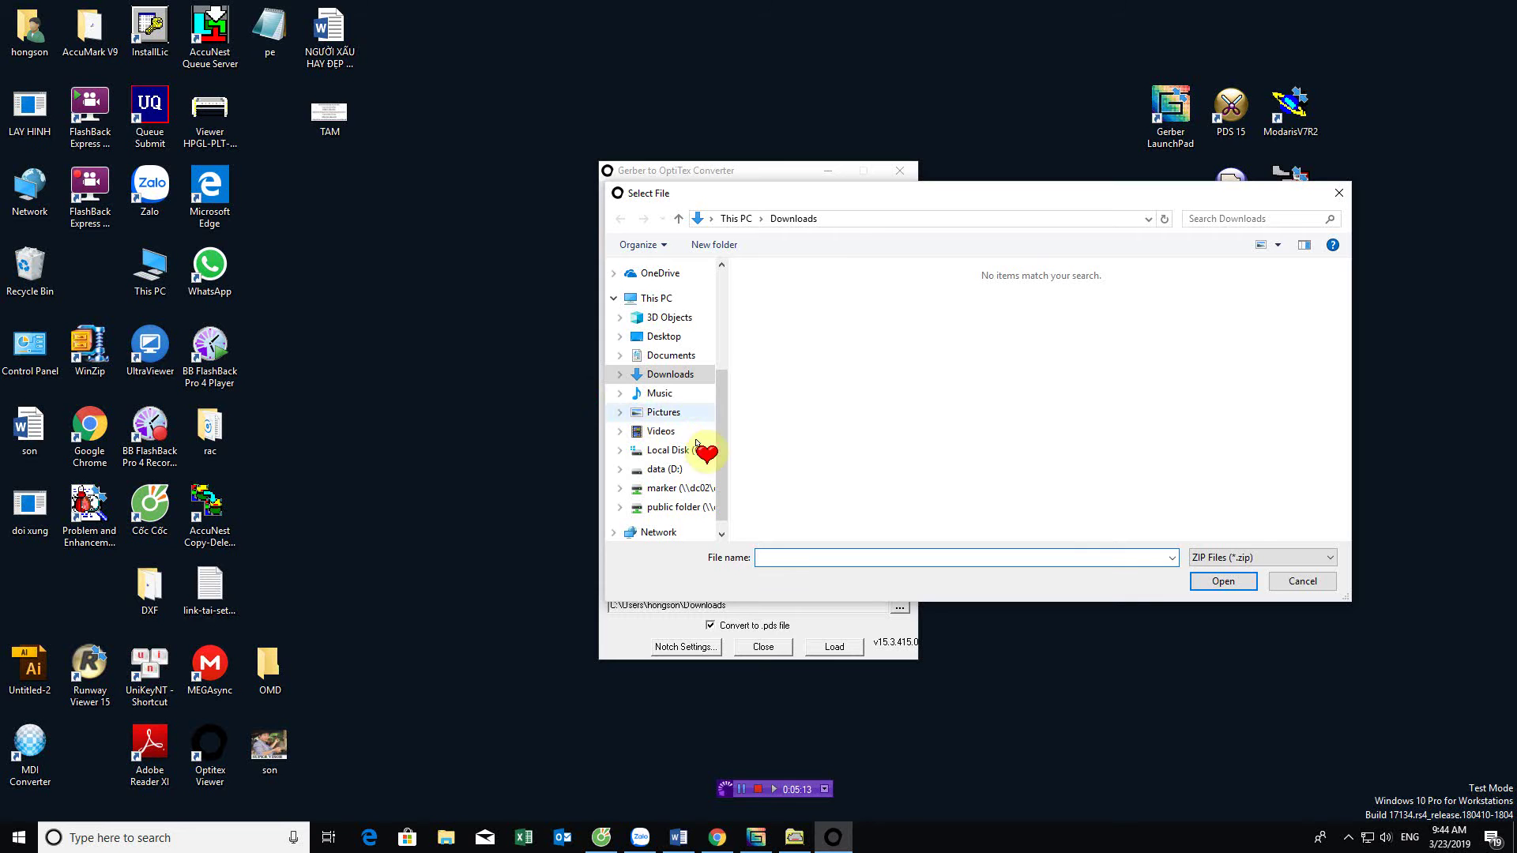
left_click(666, 469)
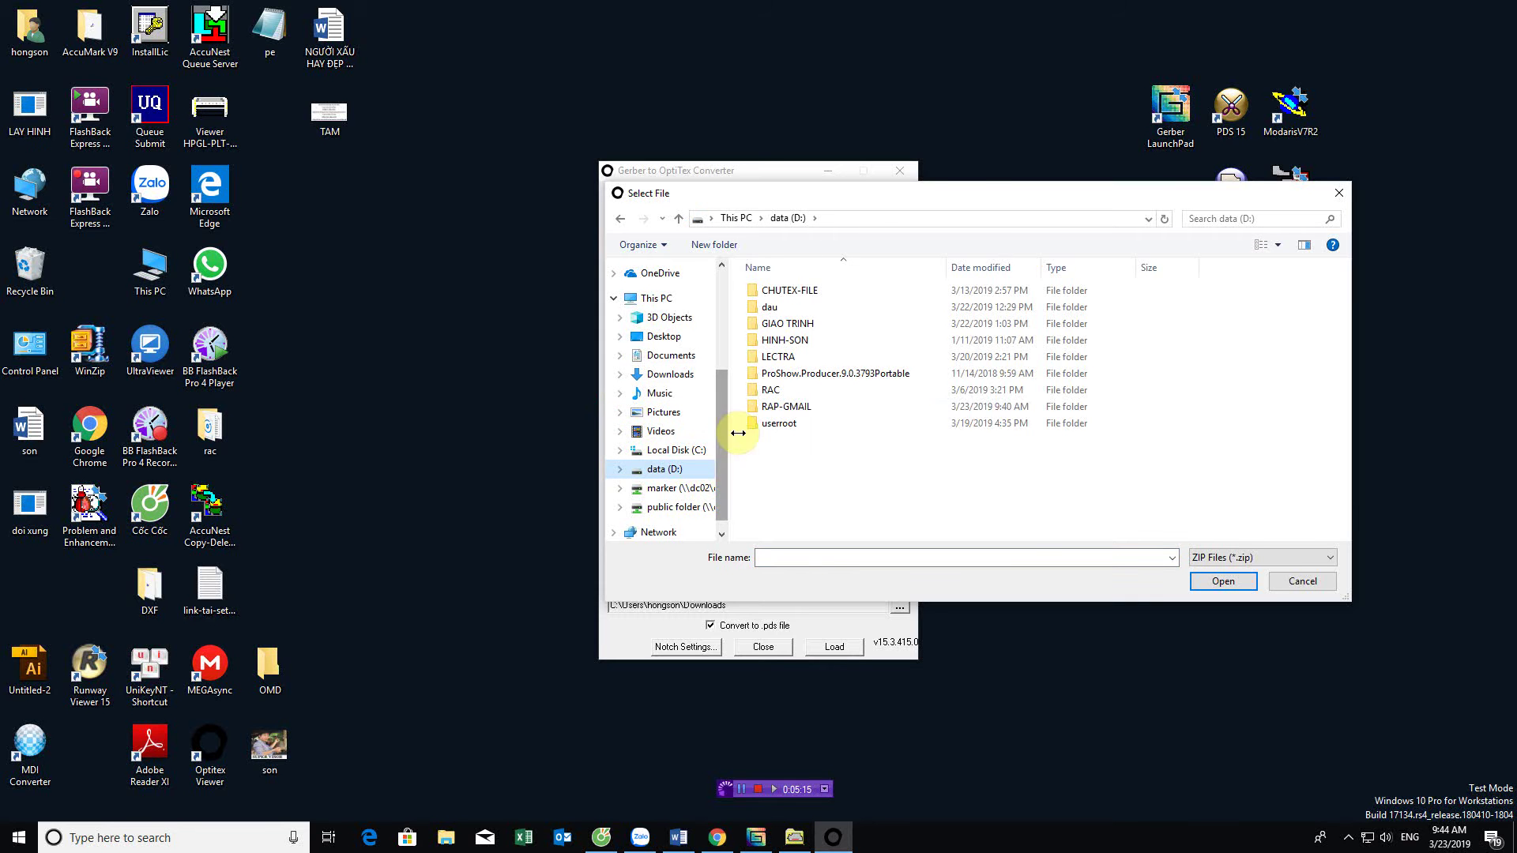
double_click(786, 406)
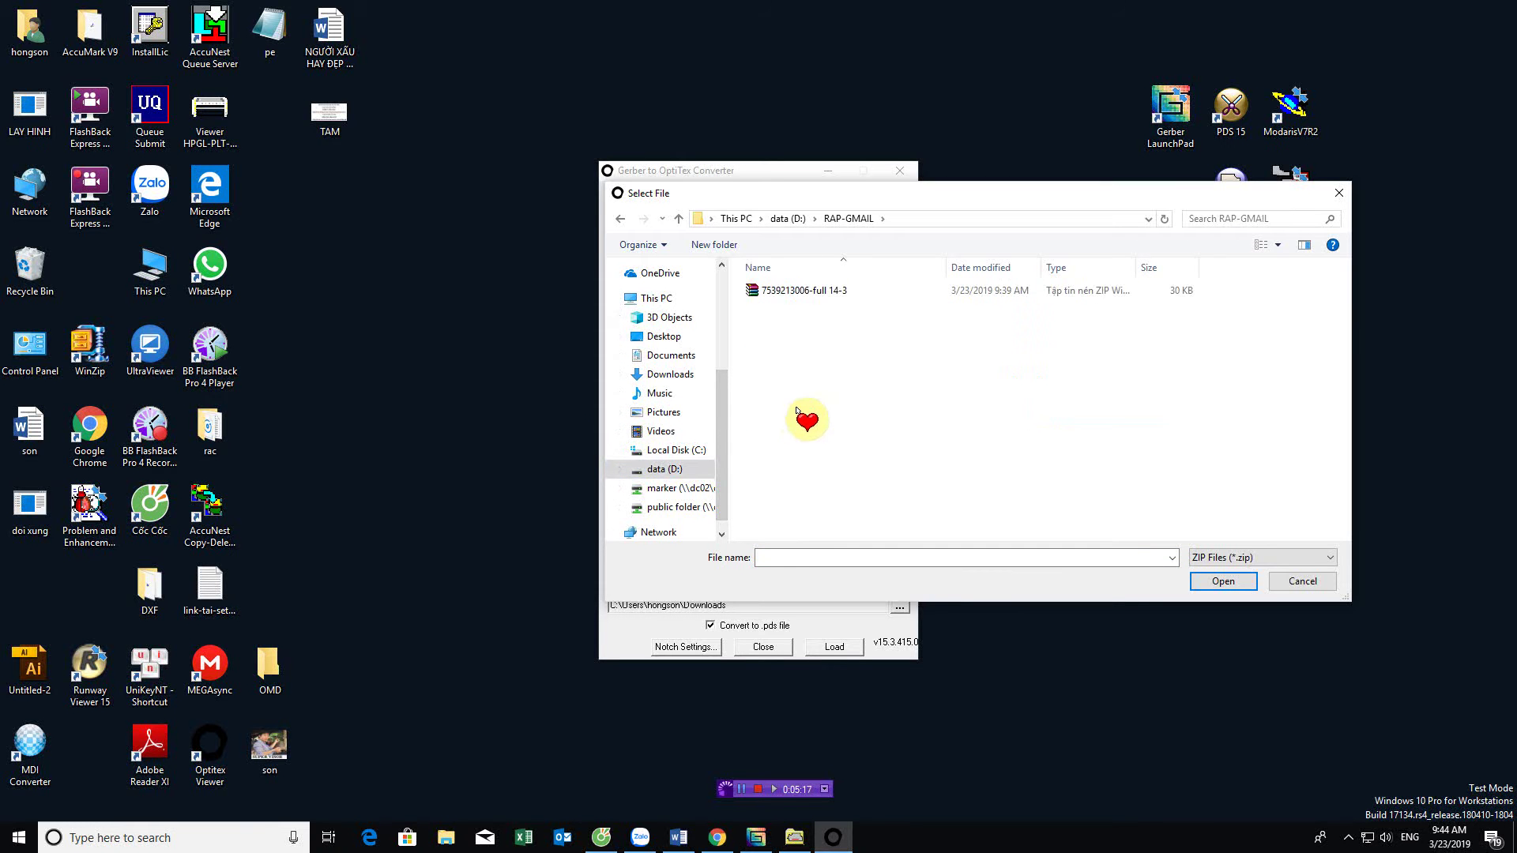
left_click(783, 291)
left_click(1195, 575)
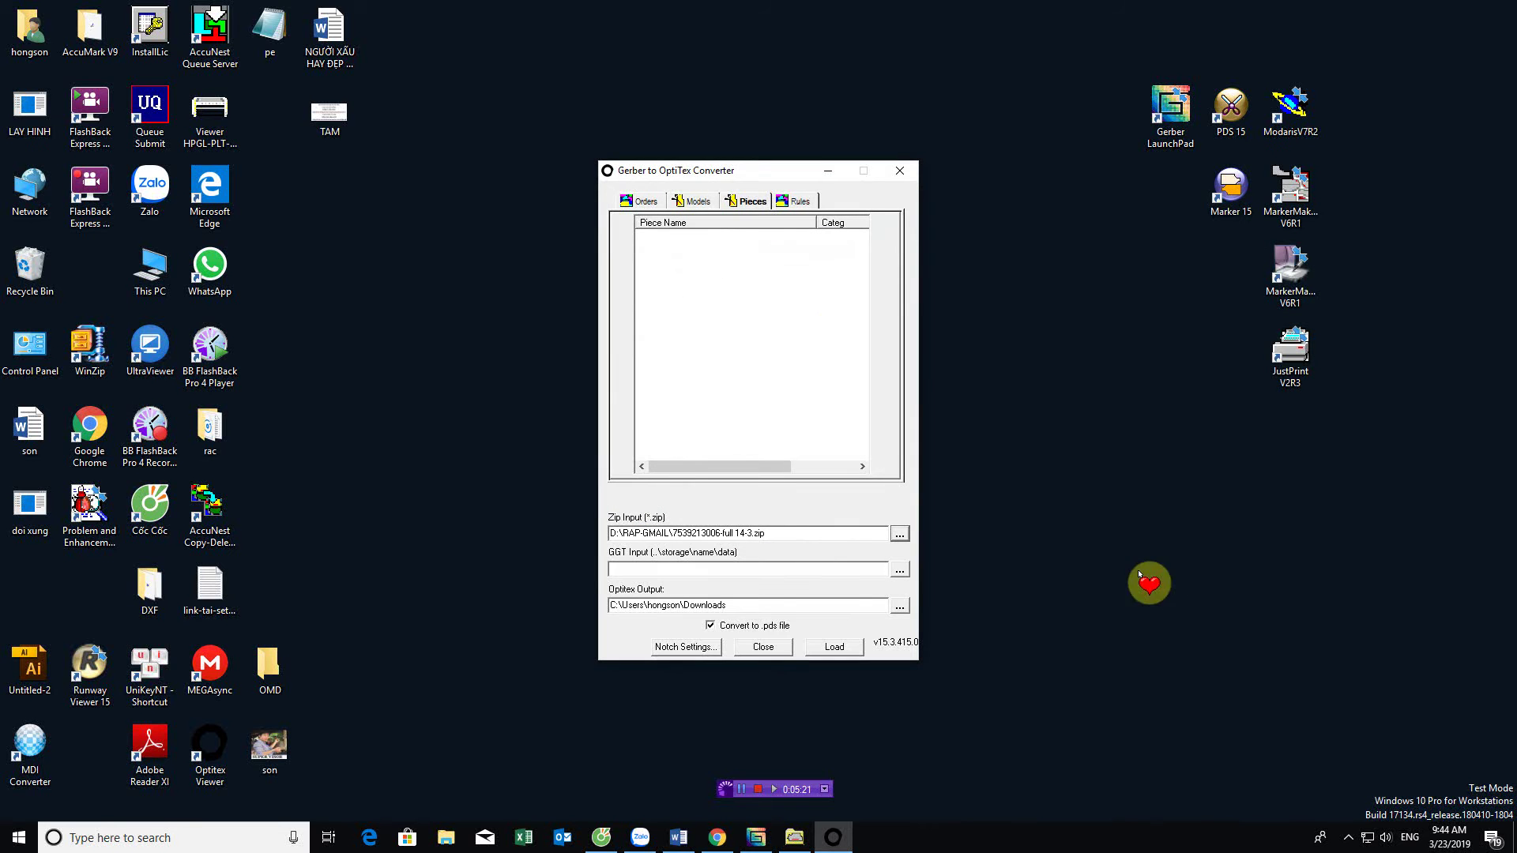
Set the Optitex output folder to D:\RAP-GMAIL and try to load the zip file
left_click(900, 605)
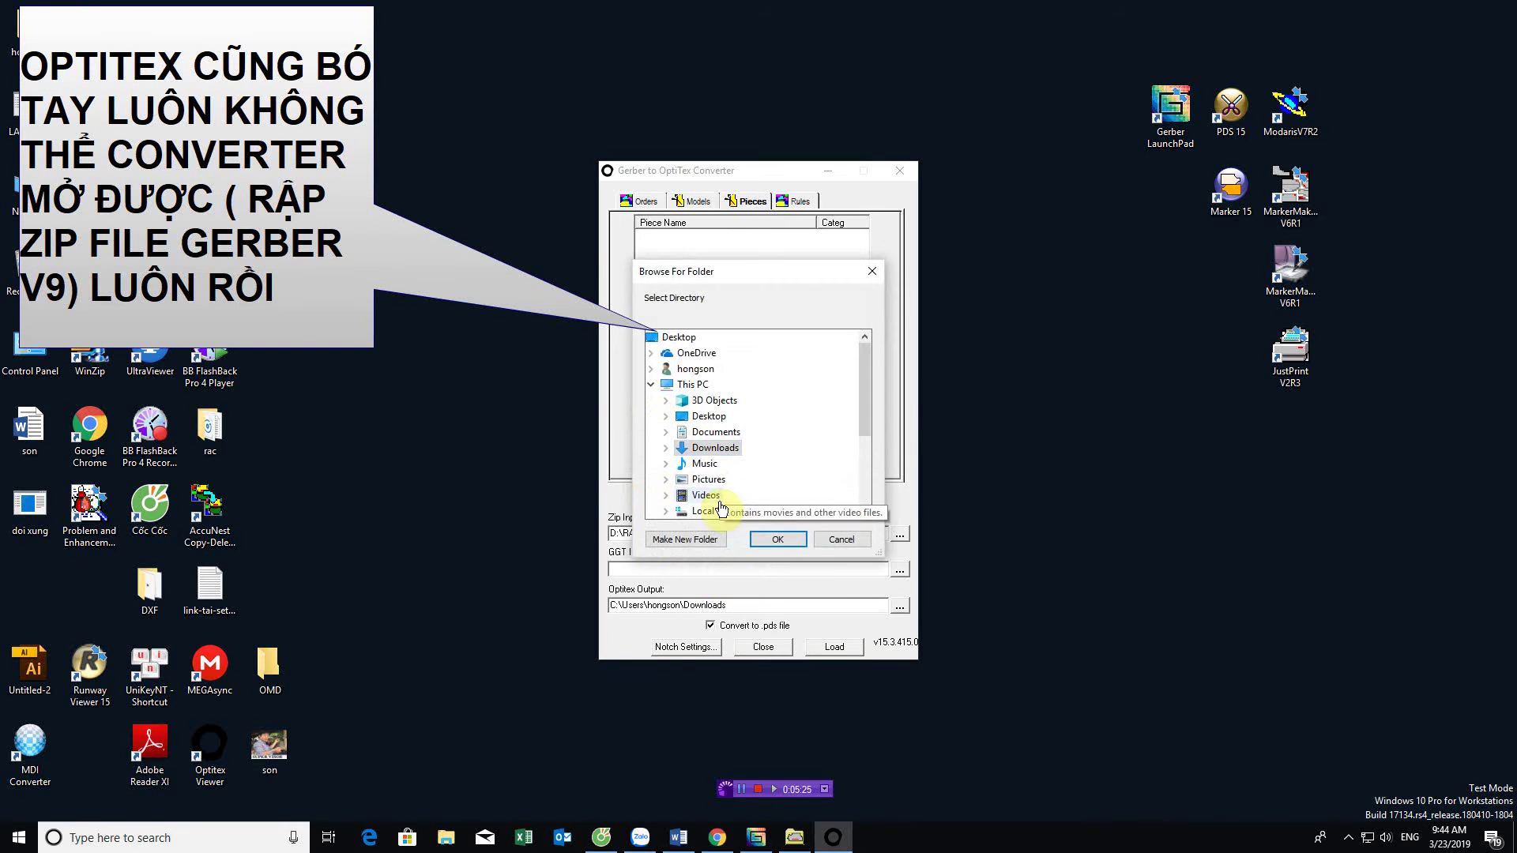
left_click_drag(864, 405, 869, 434)
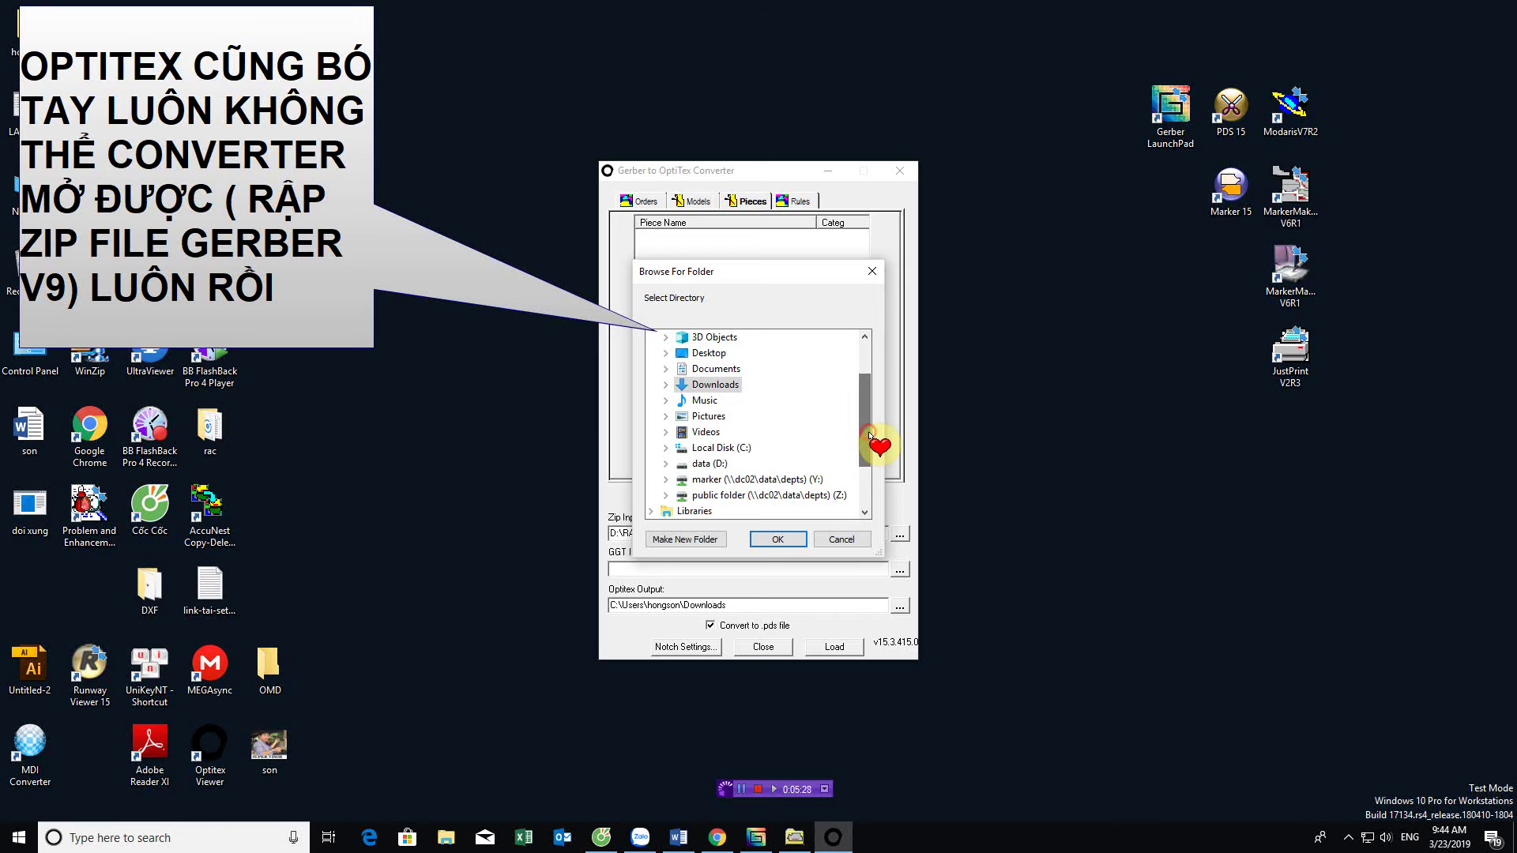
double_click(713, 467)
double_click(712, 466)
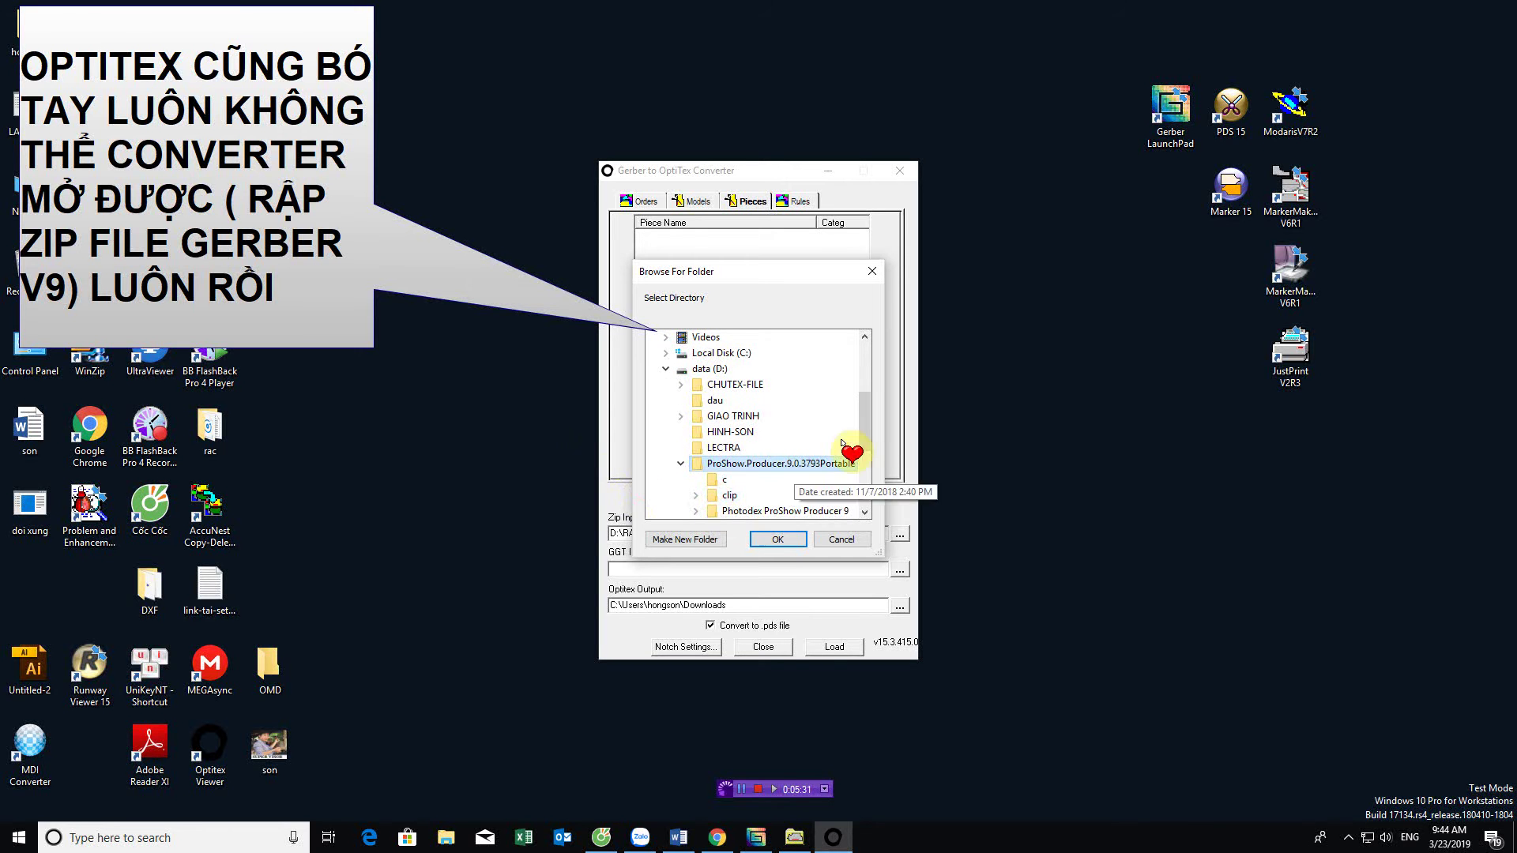
left_click_drag(864, 426, 868, 450)
left_click(735, 465)
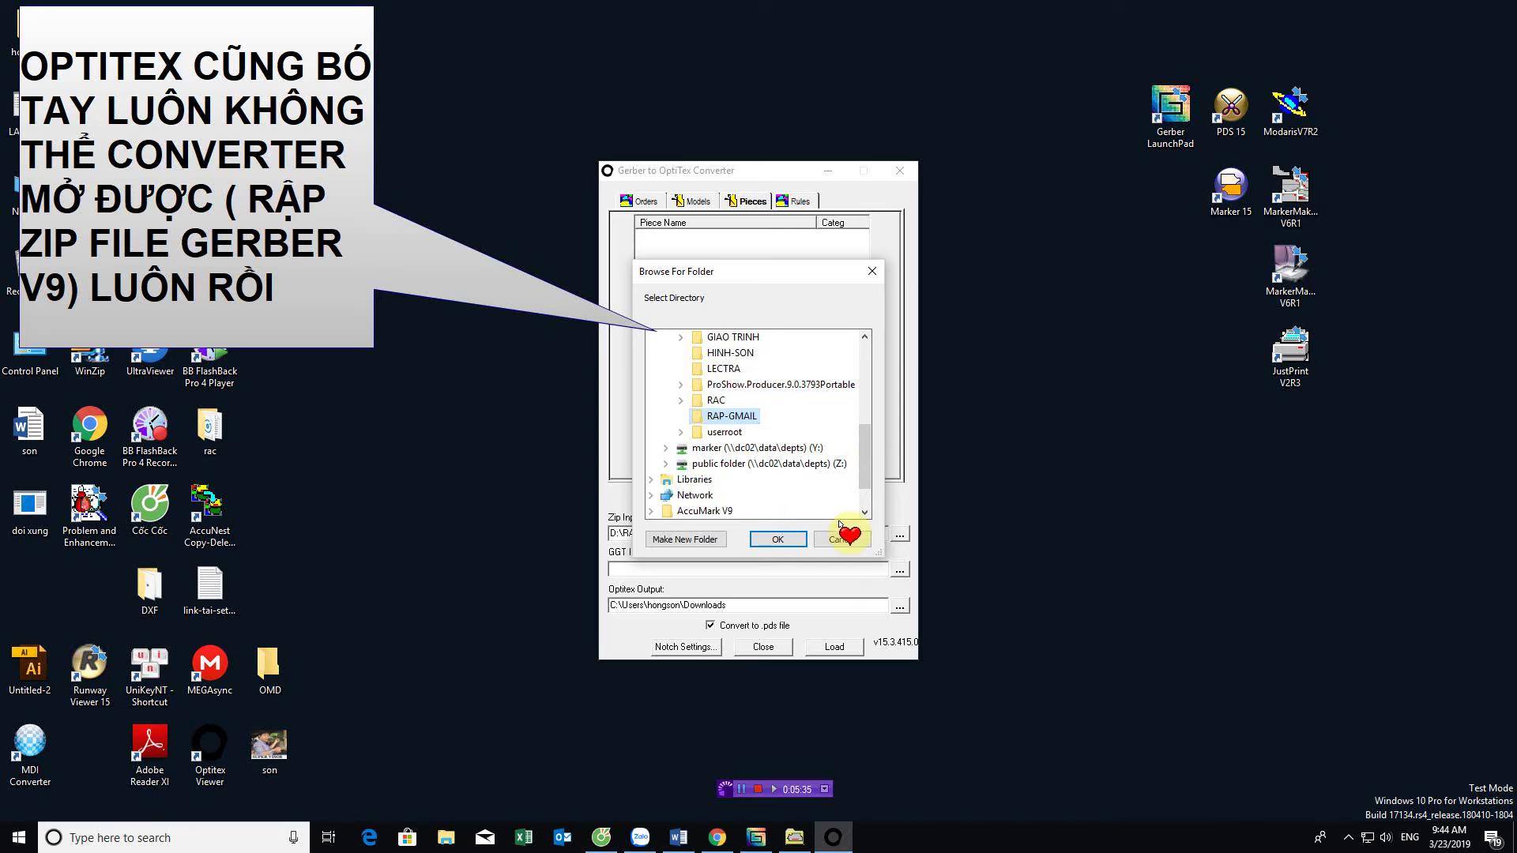
left_click(777, 540)
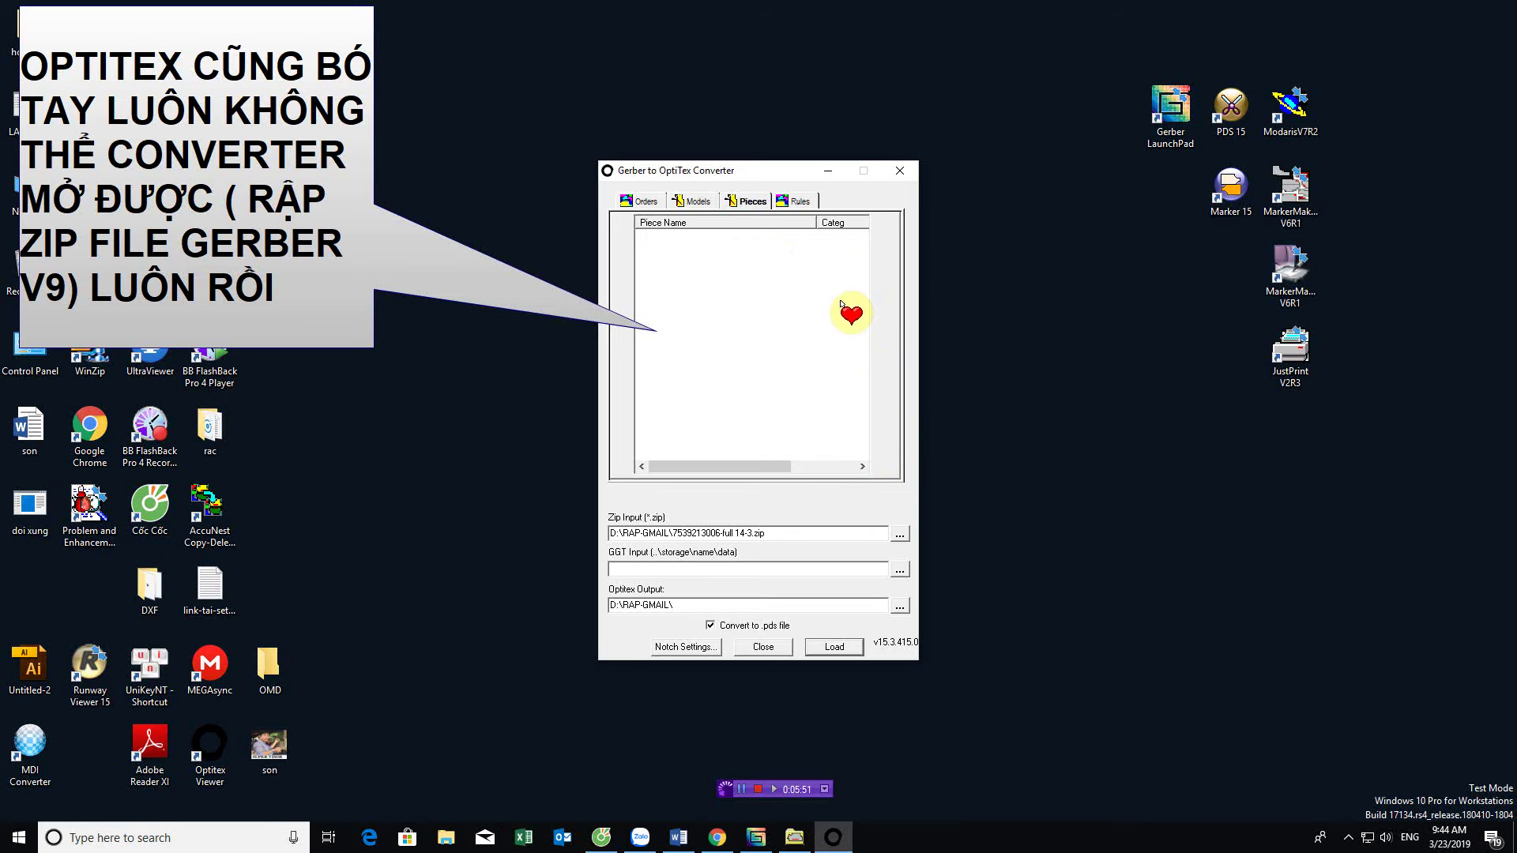
Minimize the Gerber to OptiTex Converter and launch ModarisV7R2 from the desktop
left_click(827, 172)
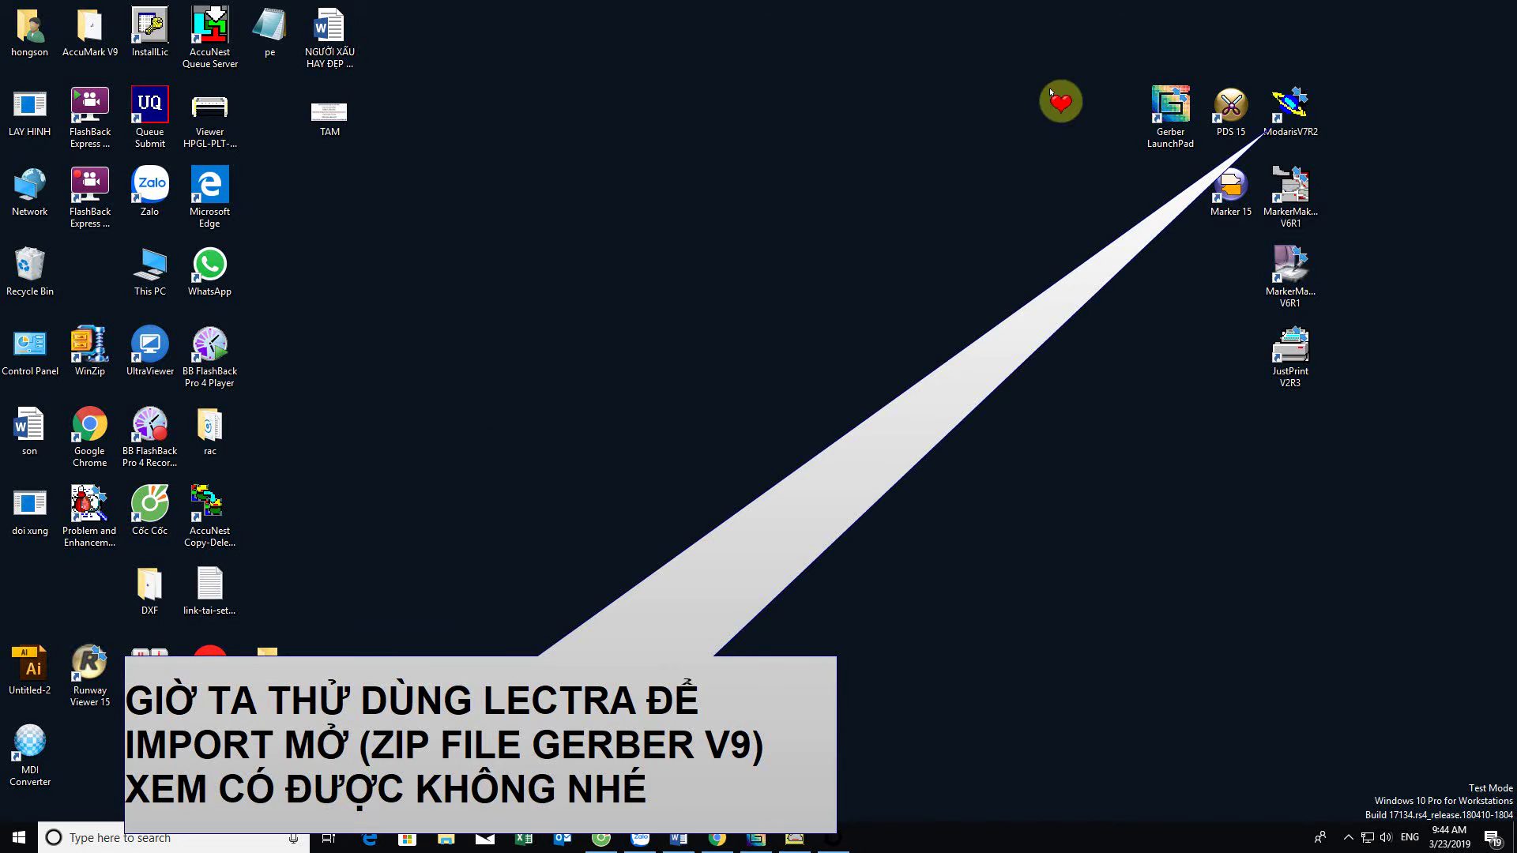
right_click(1287, 118)
left_click(1324, 130)
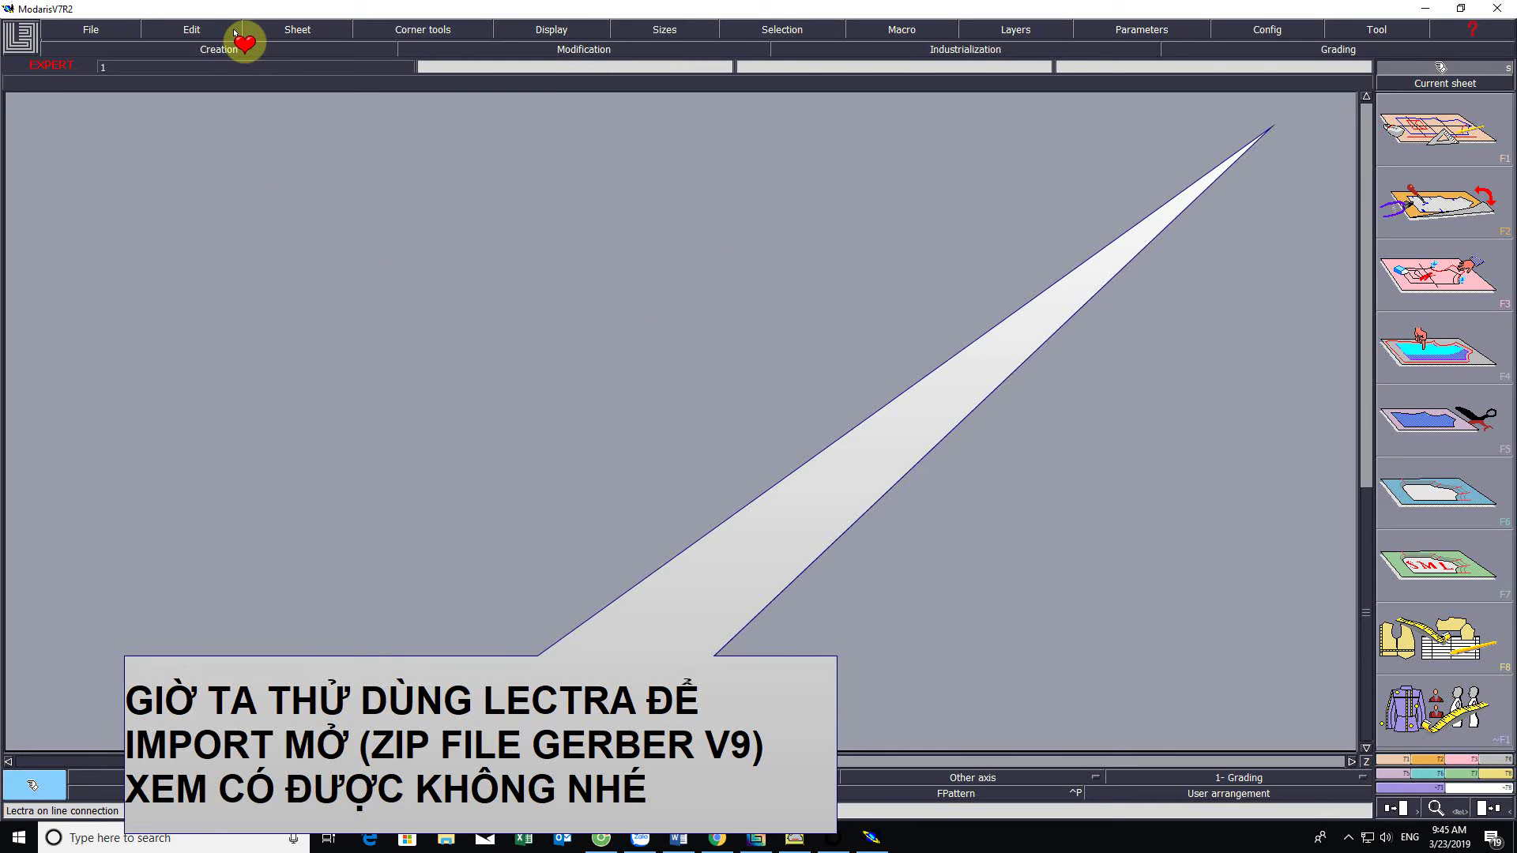
Open the standard-format data import and start a new Gerber alias named SON
left_click(93, 29)
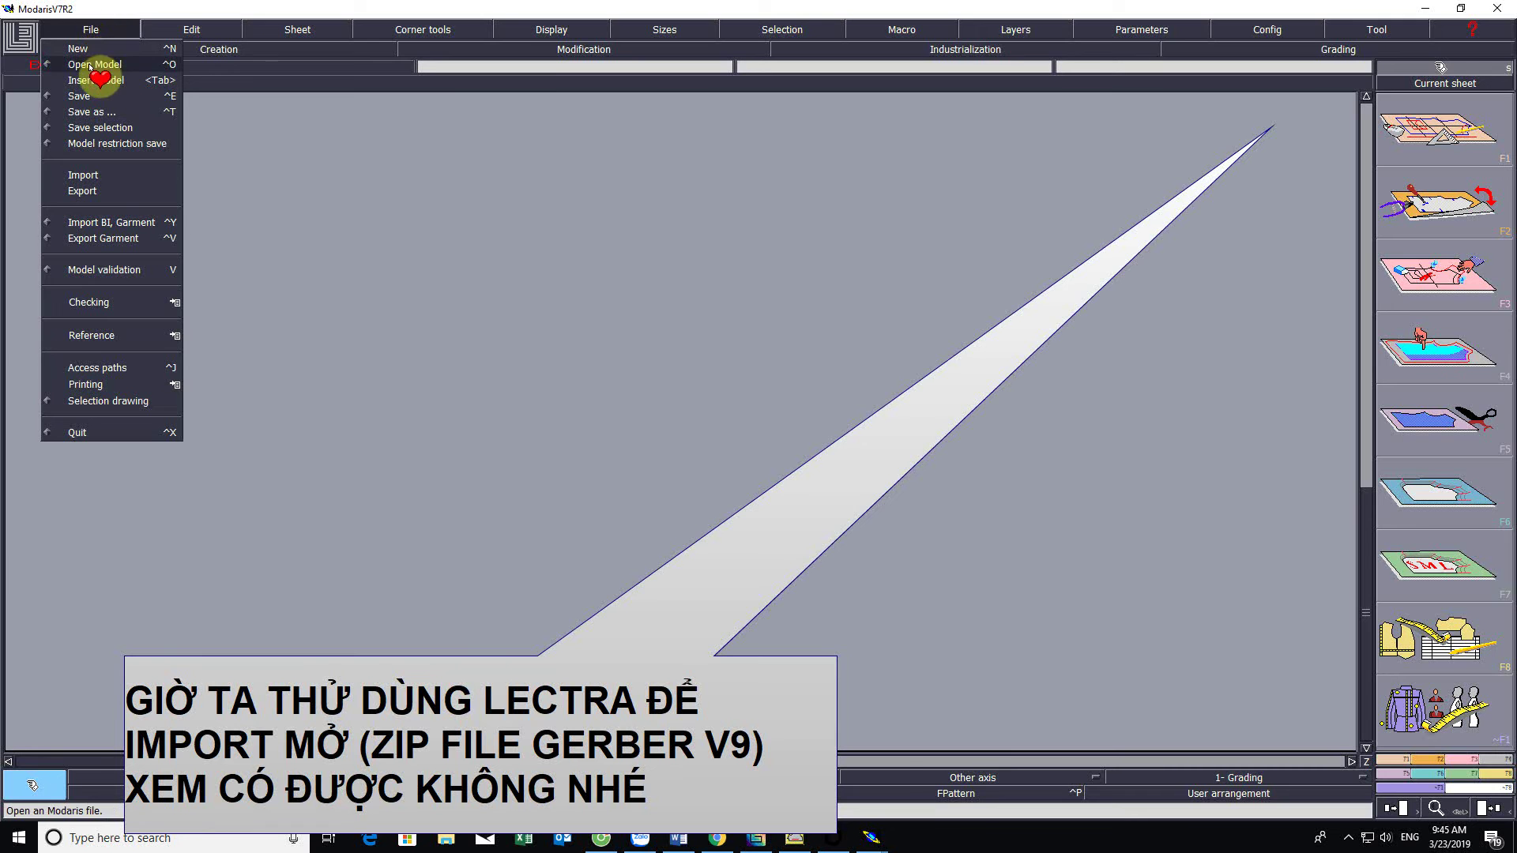
left_click(84, 177)
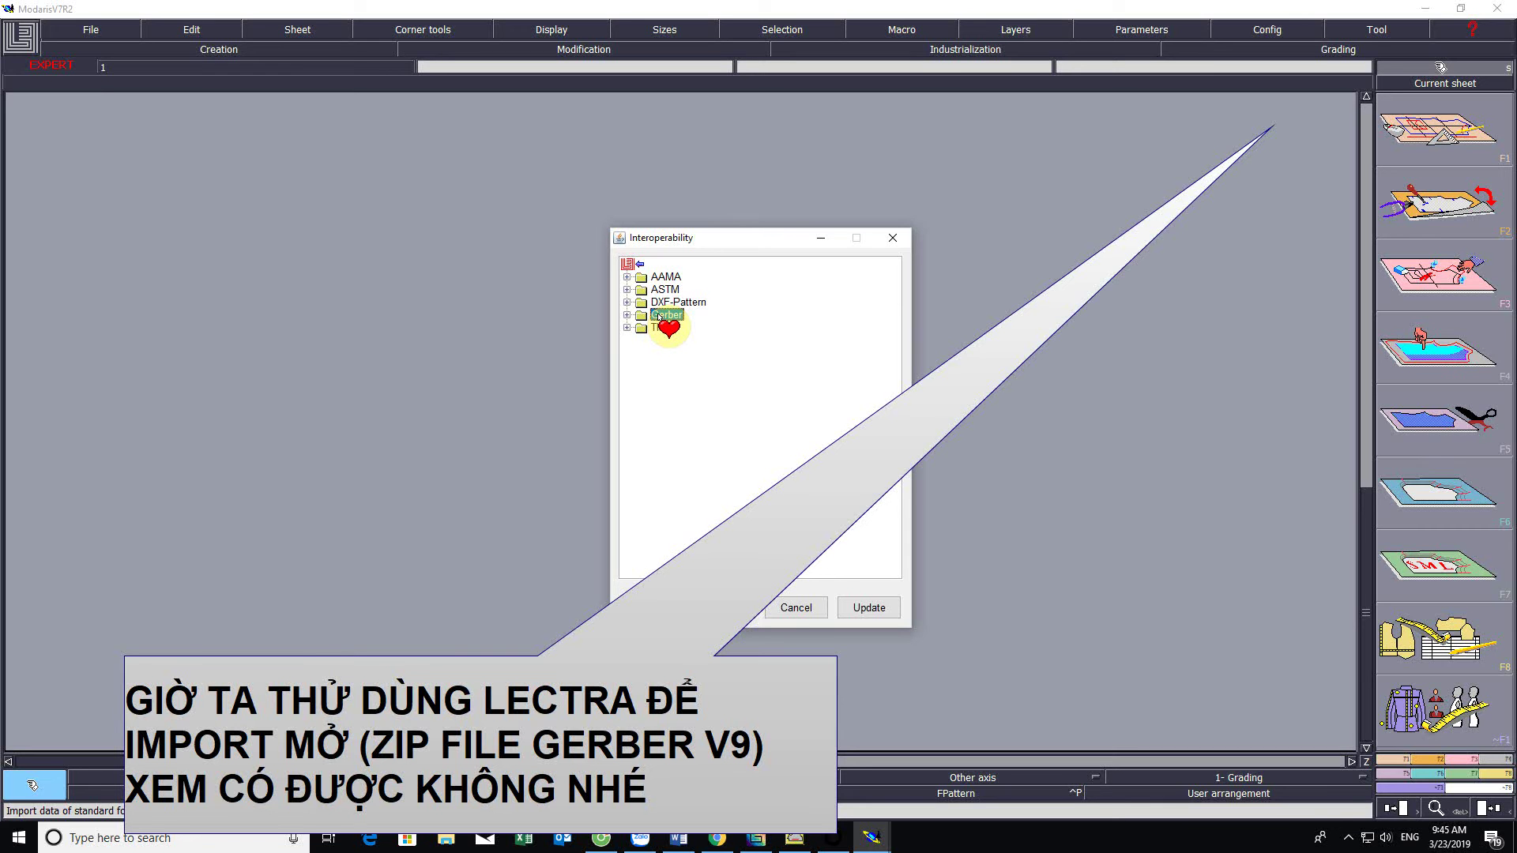
right_click(660, 317)
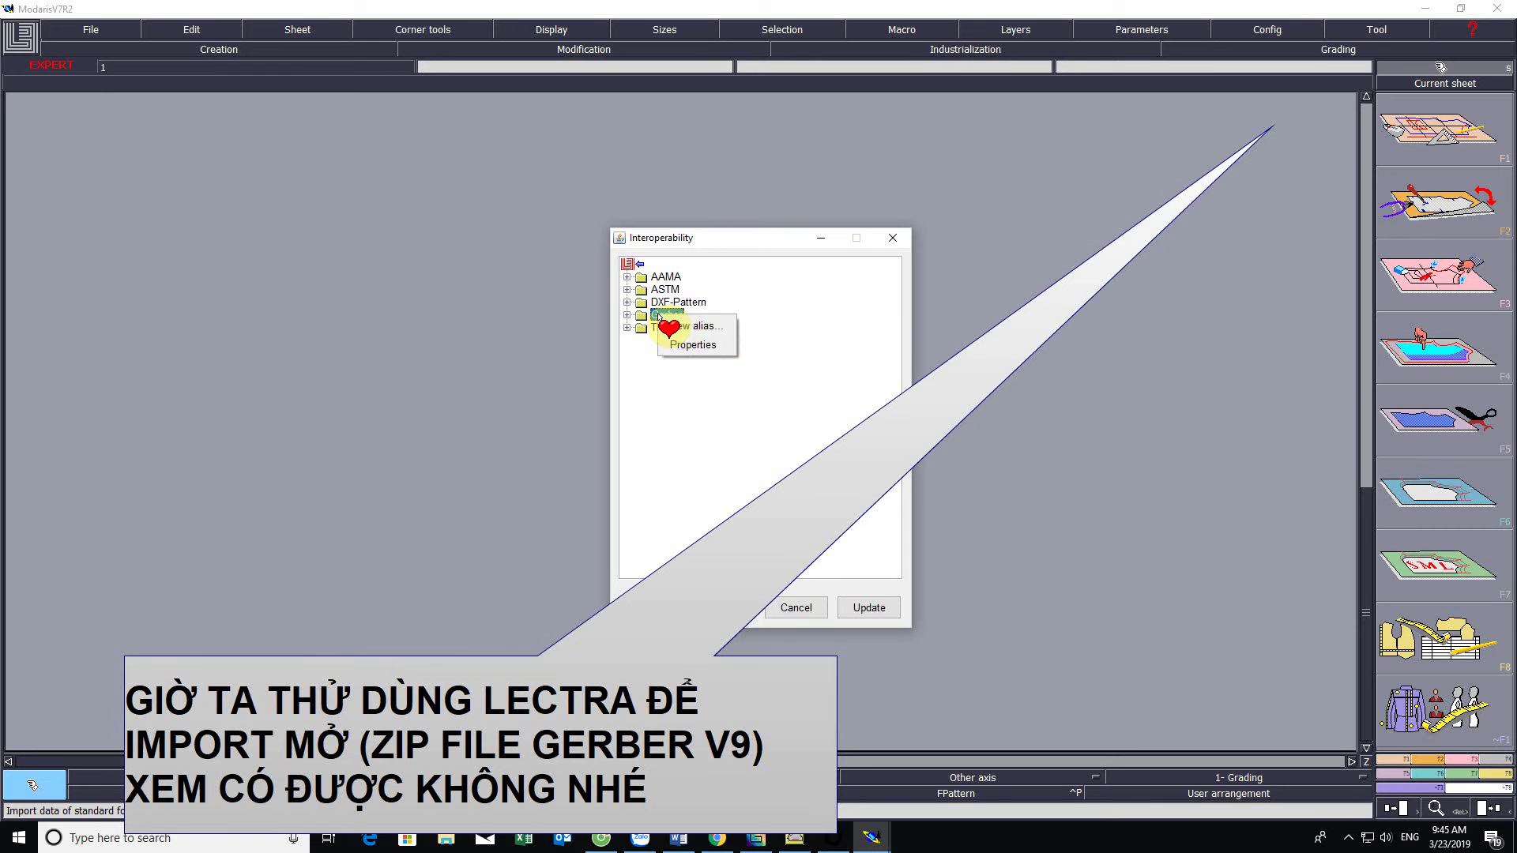
left_click(700, 325)
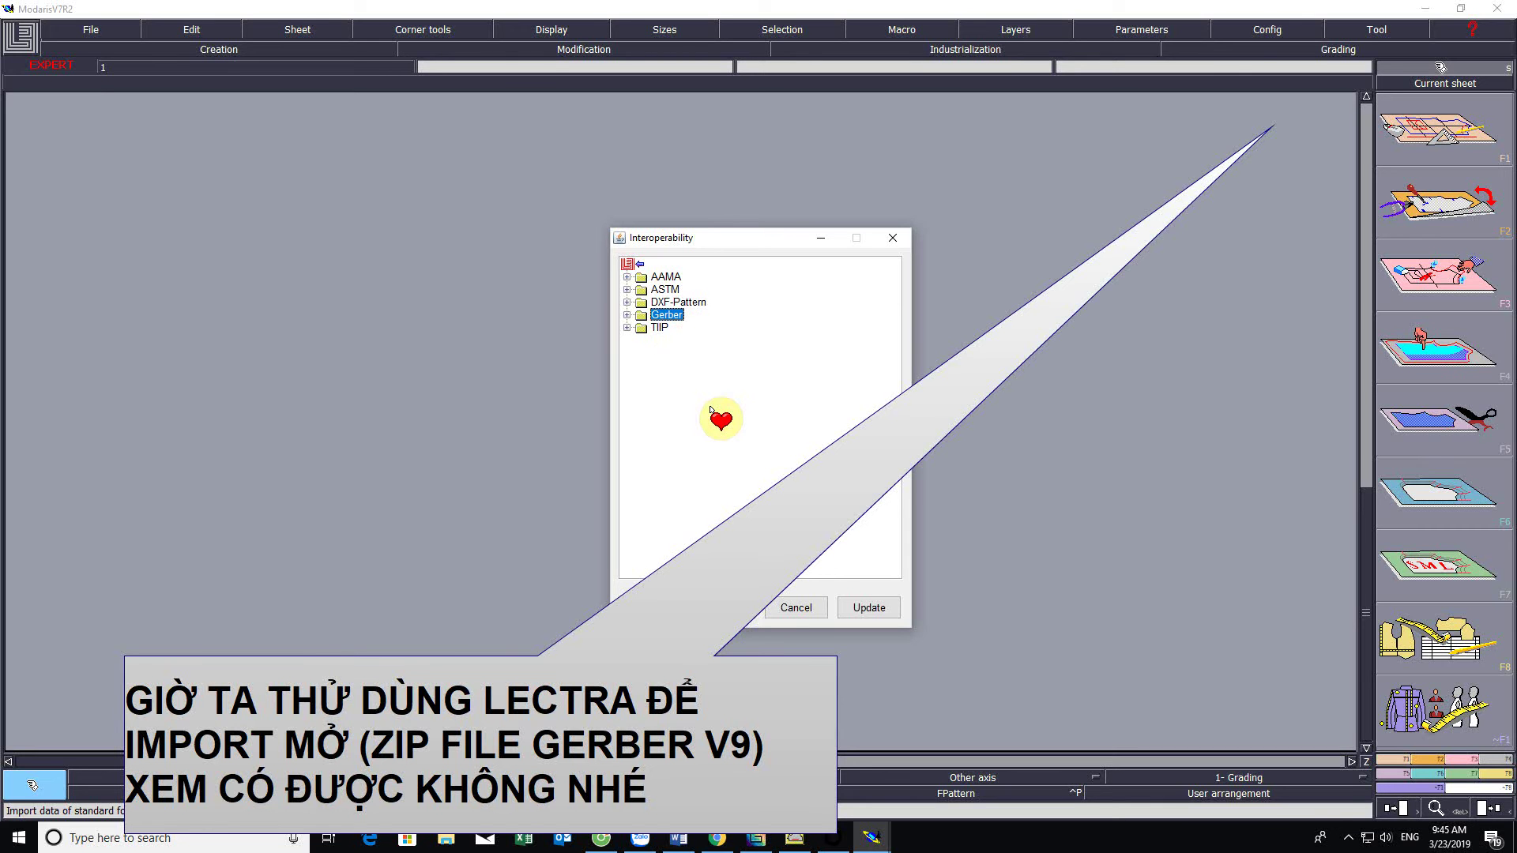
left_click(679, 440)
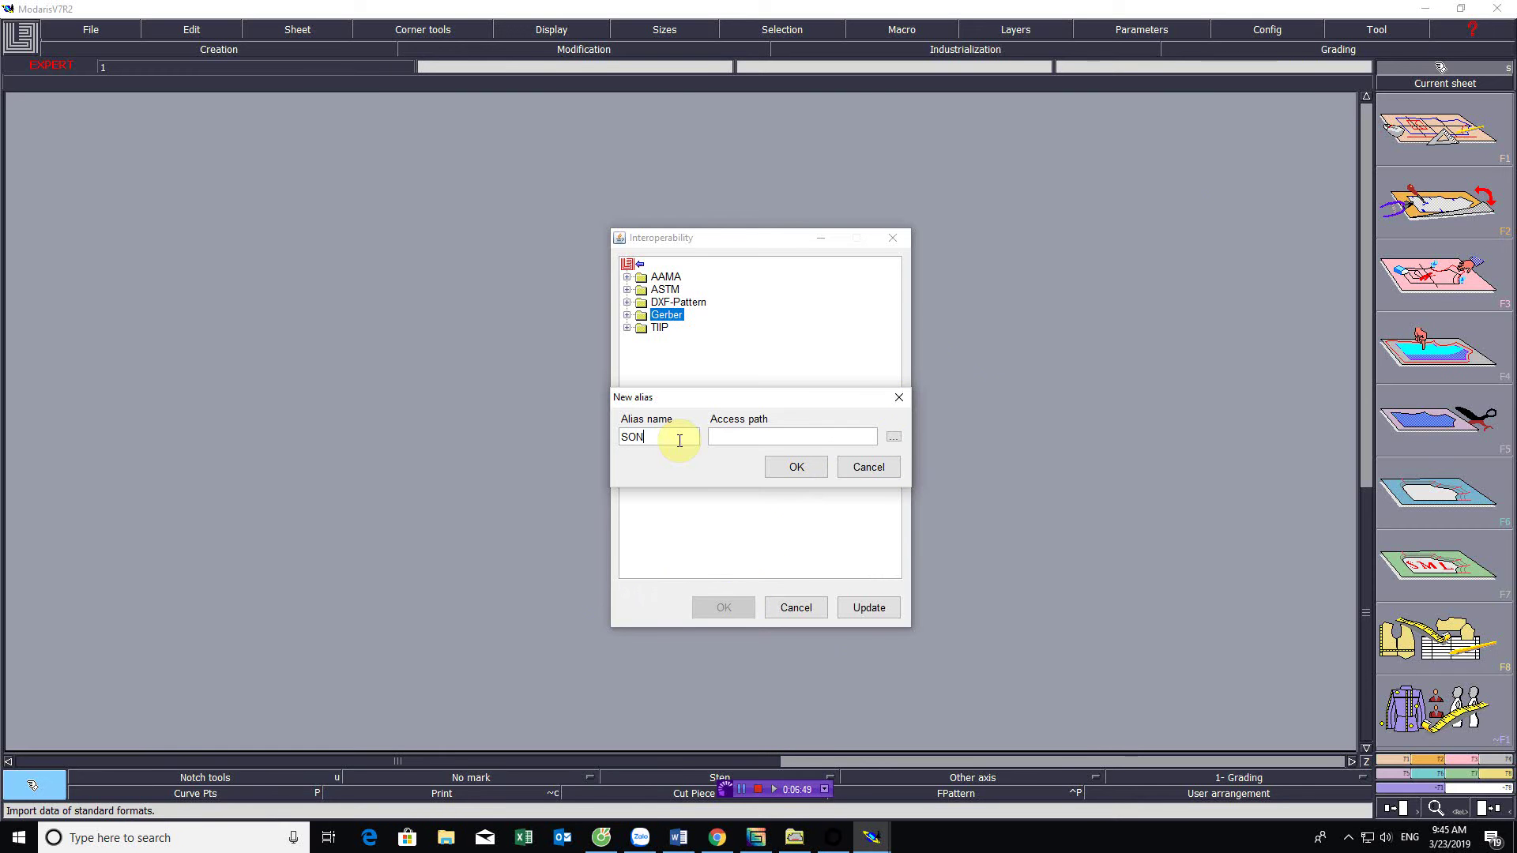
Set the new Gerber alias's access path to D:\RAP-GMAIL and create the alias
left_click(893, 437)
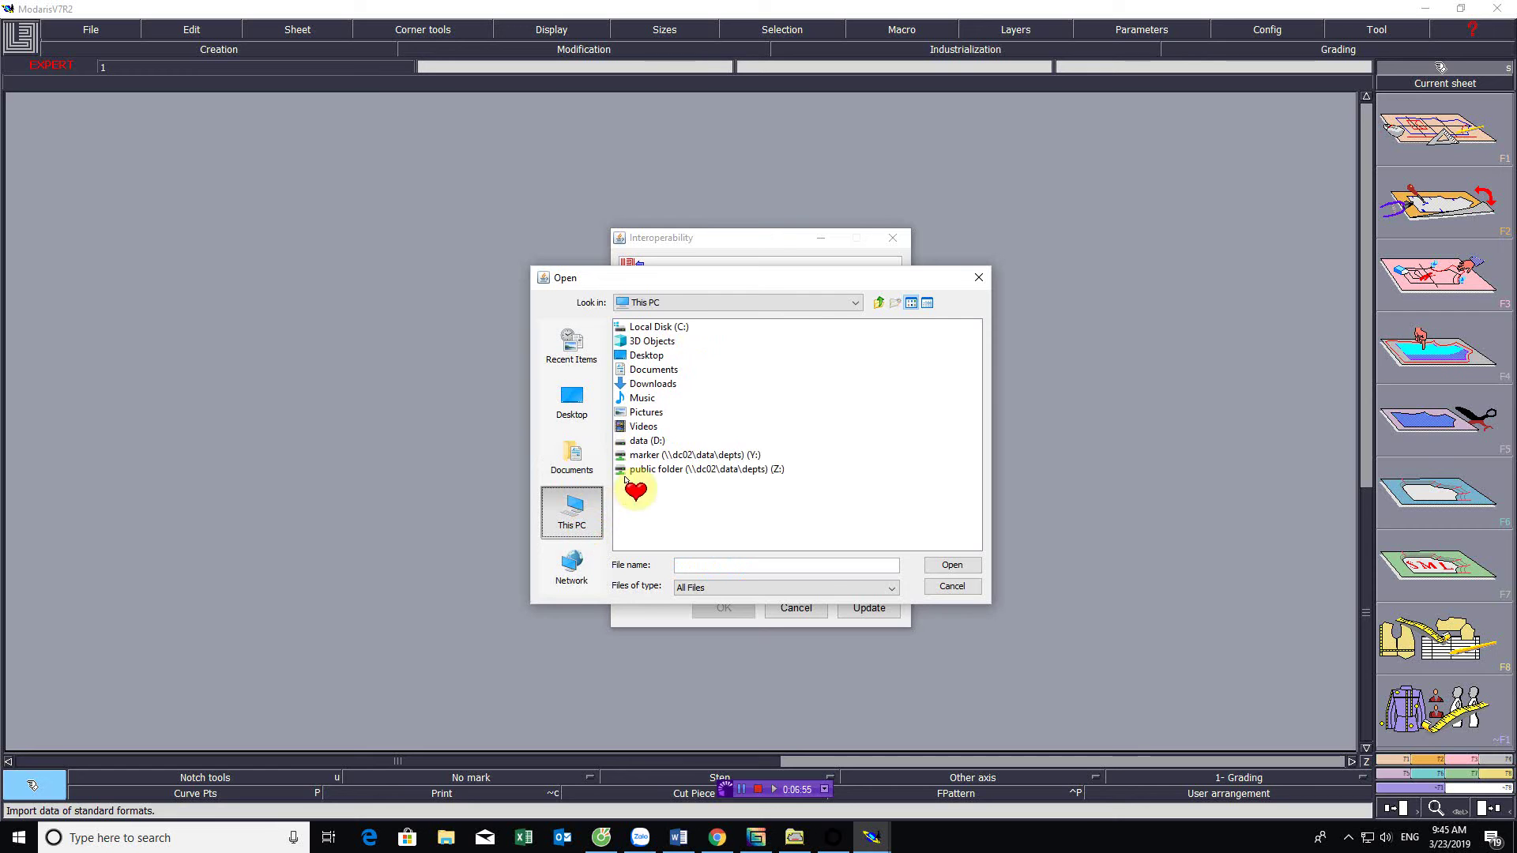
double_click(658, 441)
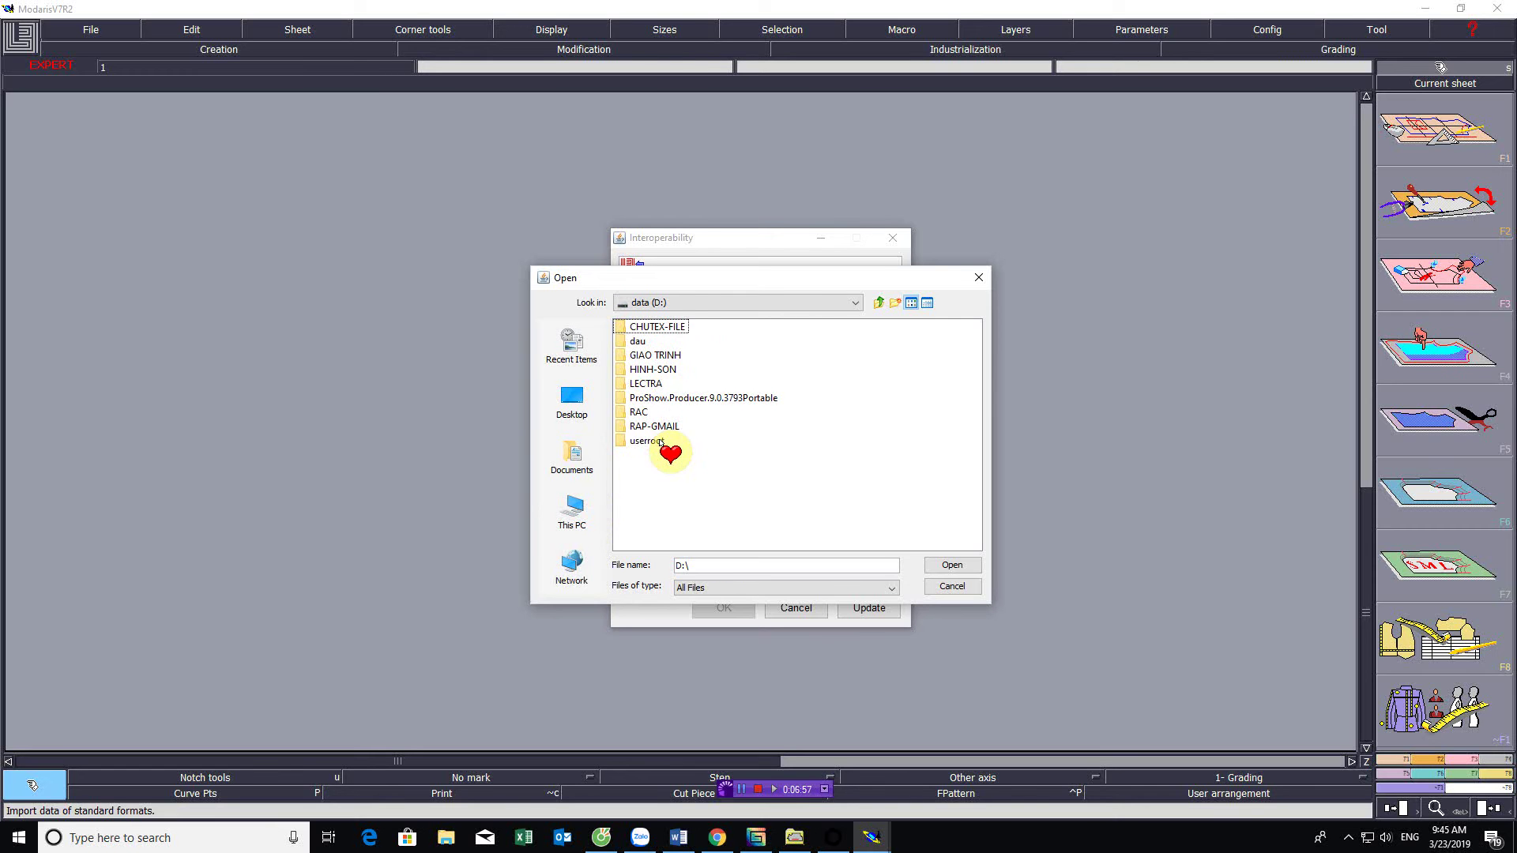
double_click(654, 427)
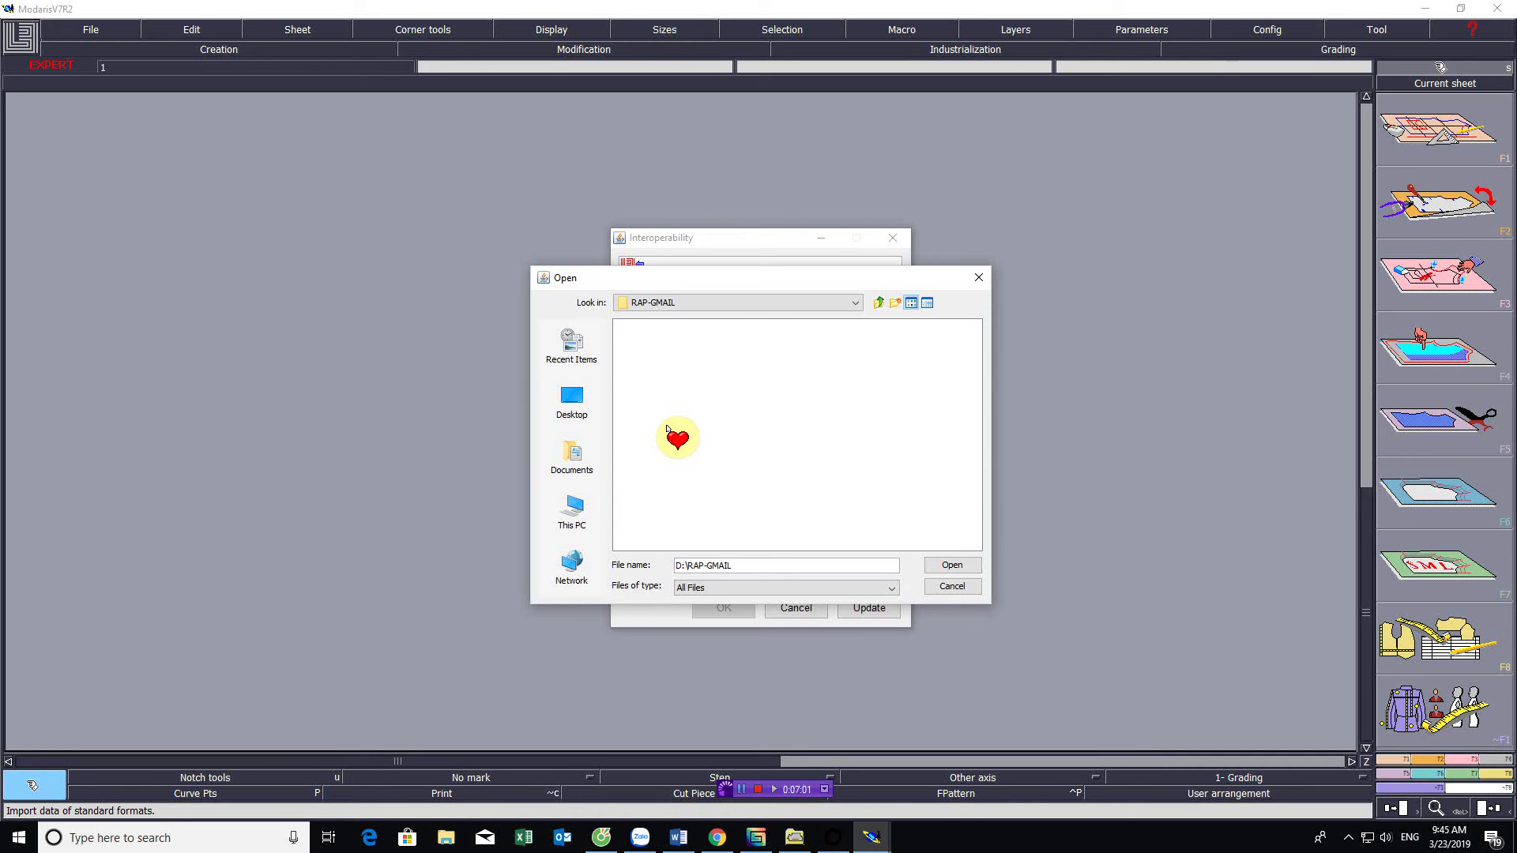
left_click(895, 590)
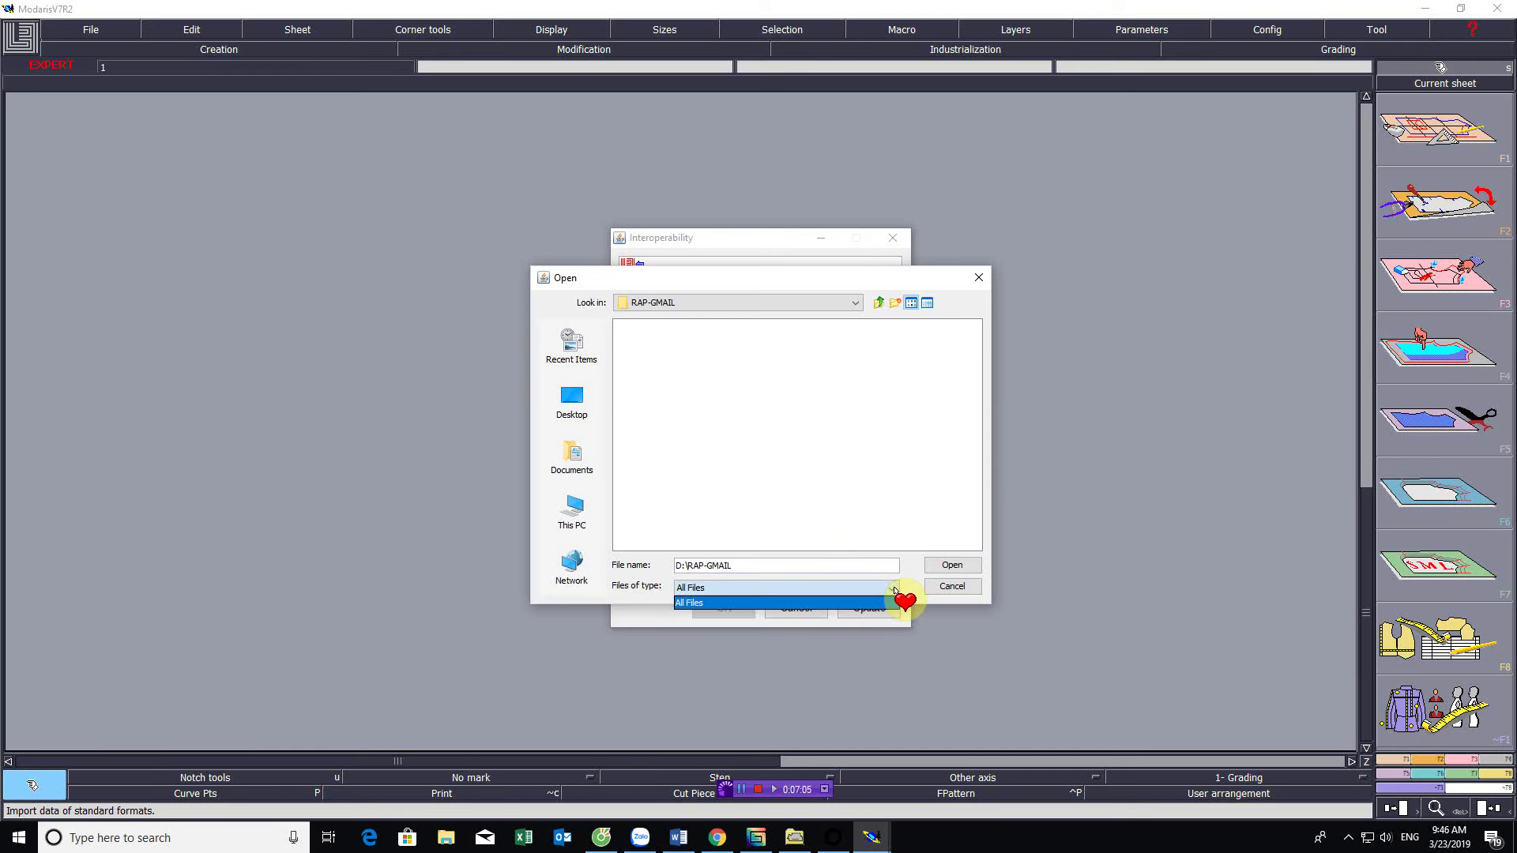
left_click(863, 478)
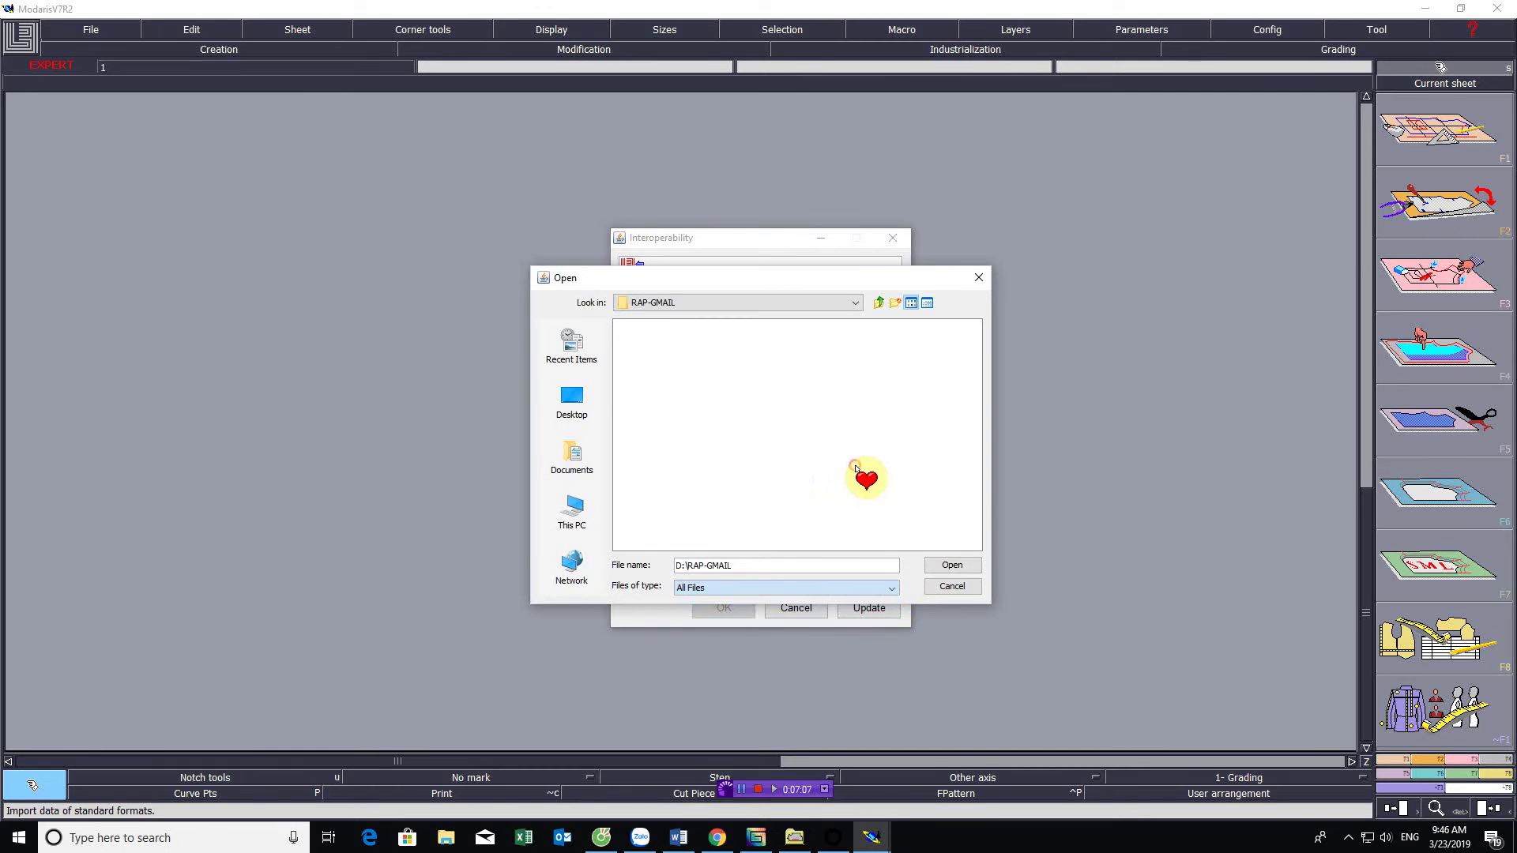
left_click(946, 566)
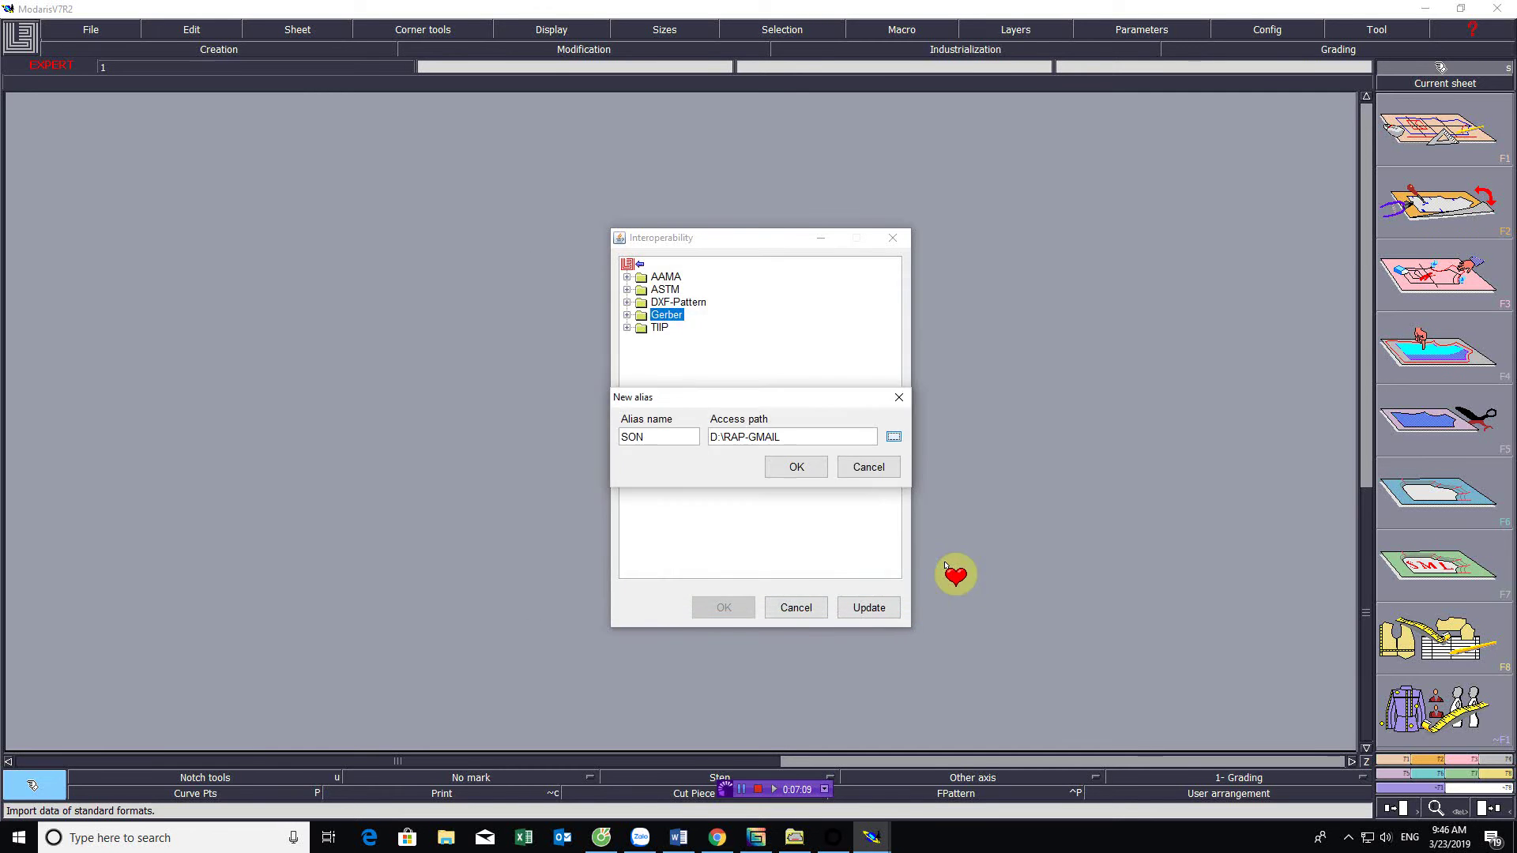
left_click(784, 467)
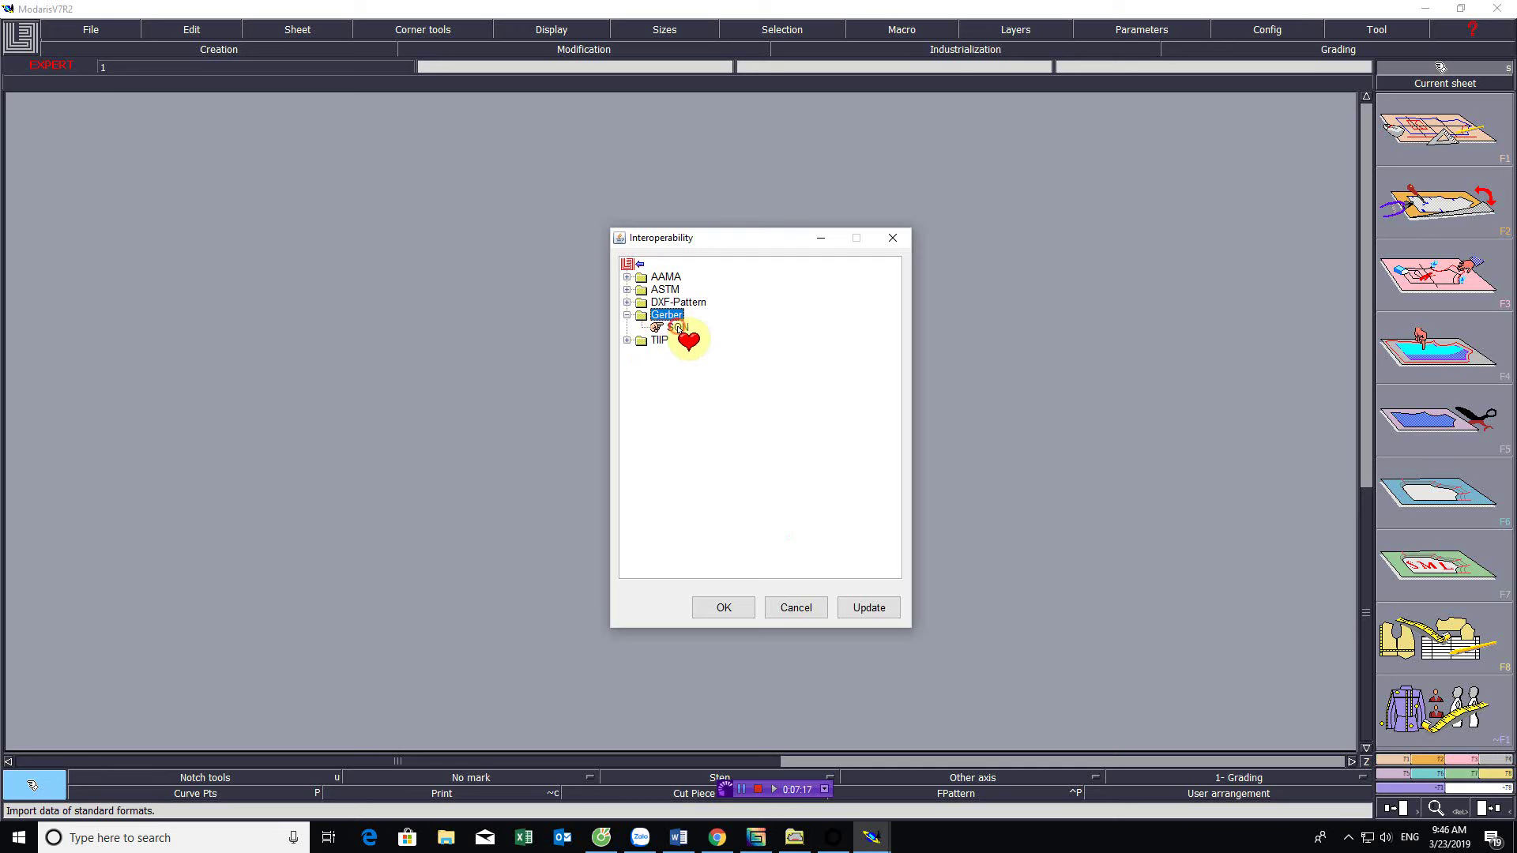
right_click(678, 329)
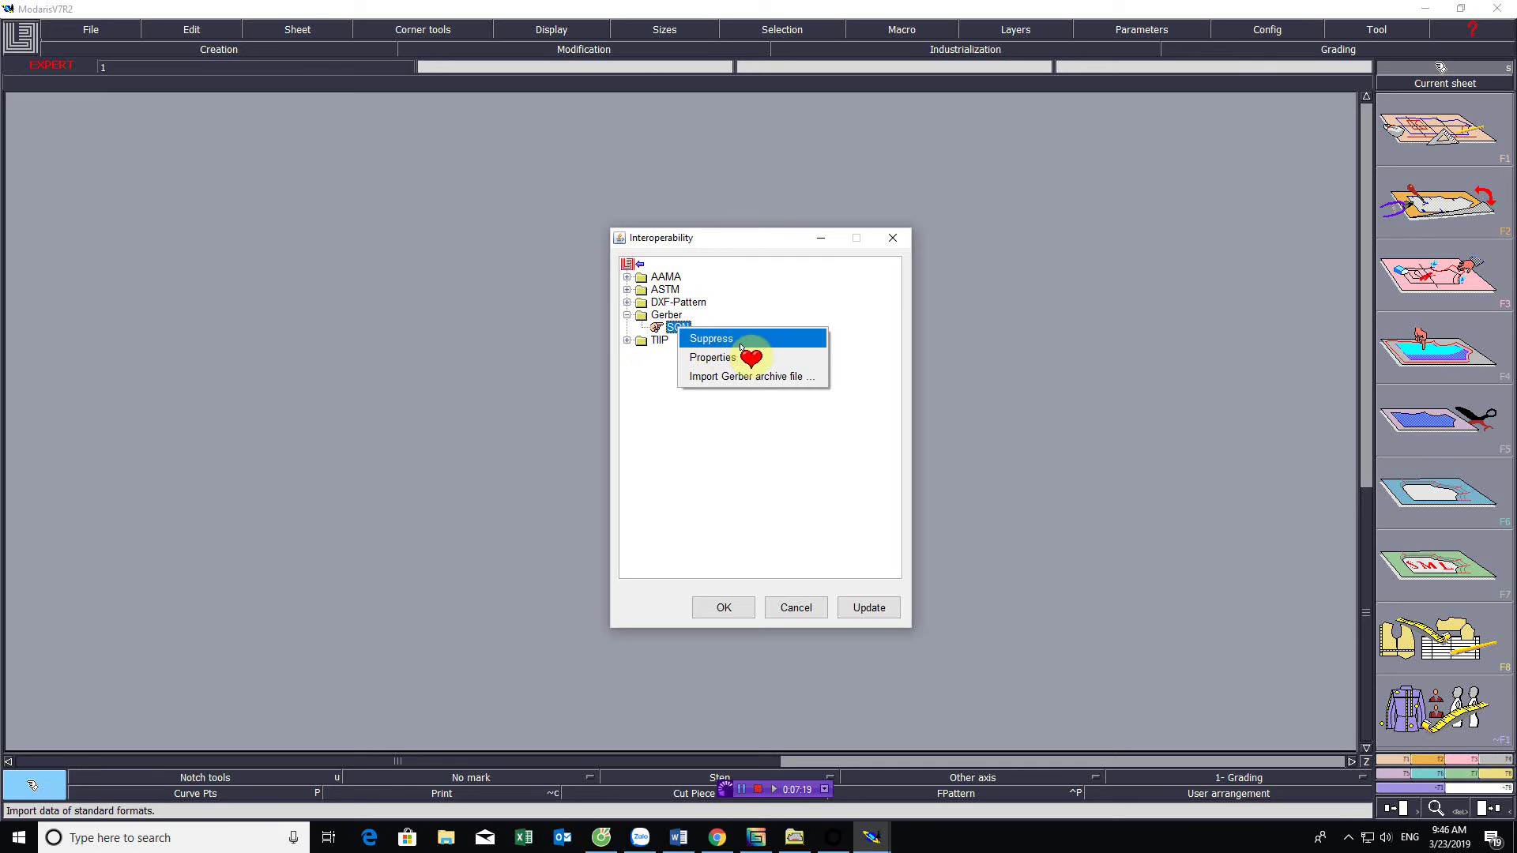
left_click(760, 378)
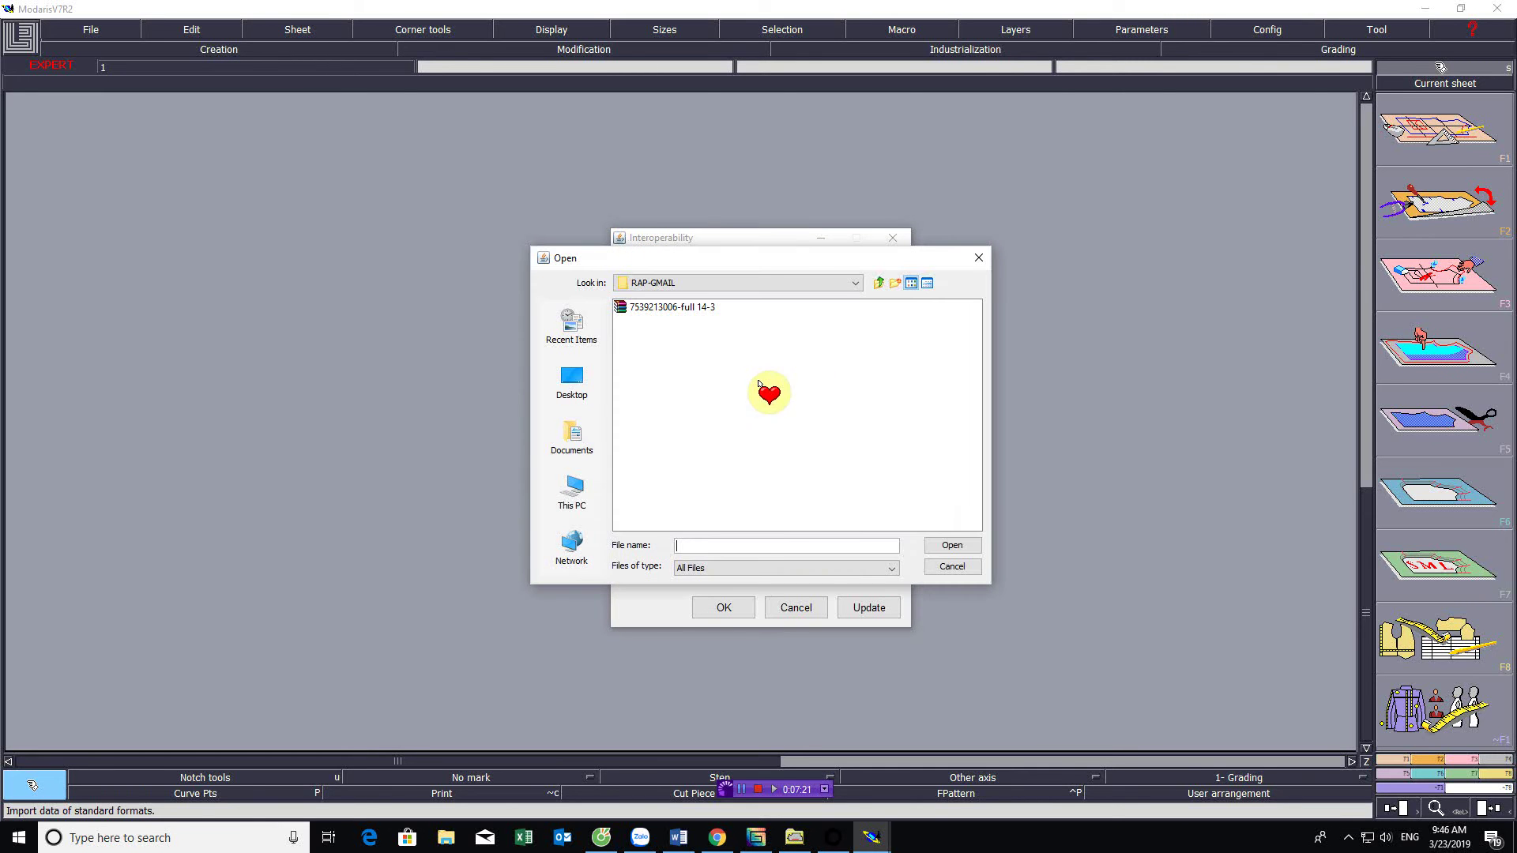
left_click(665, 307)
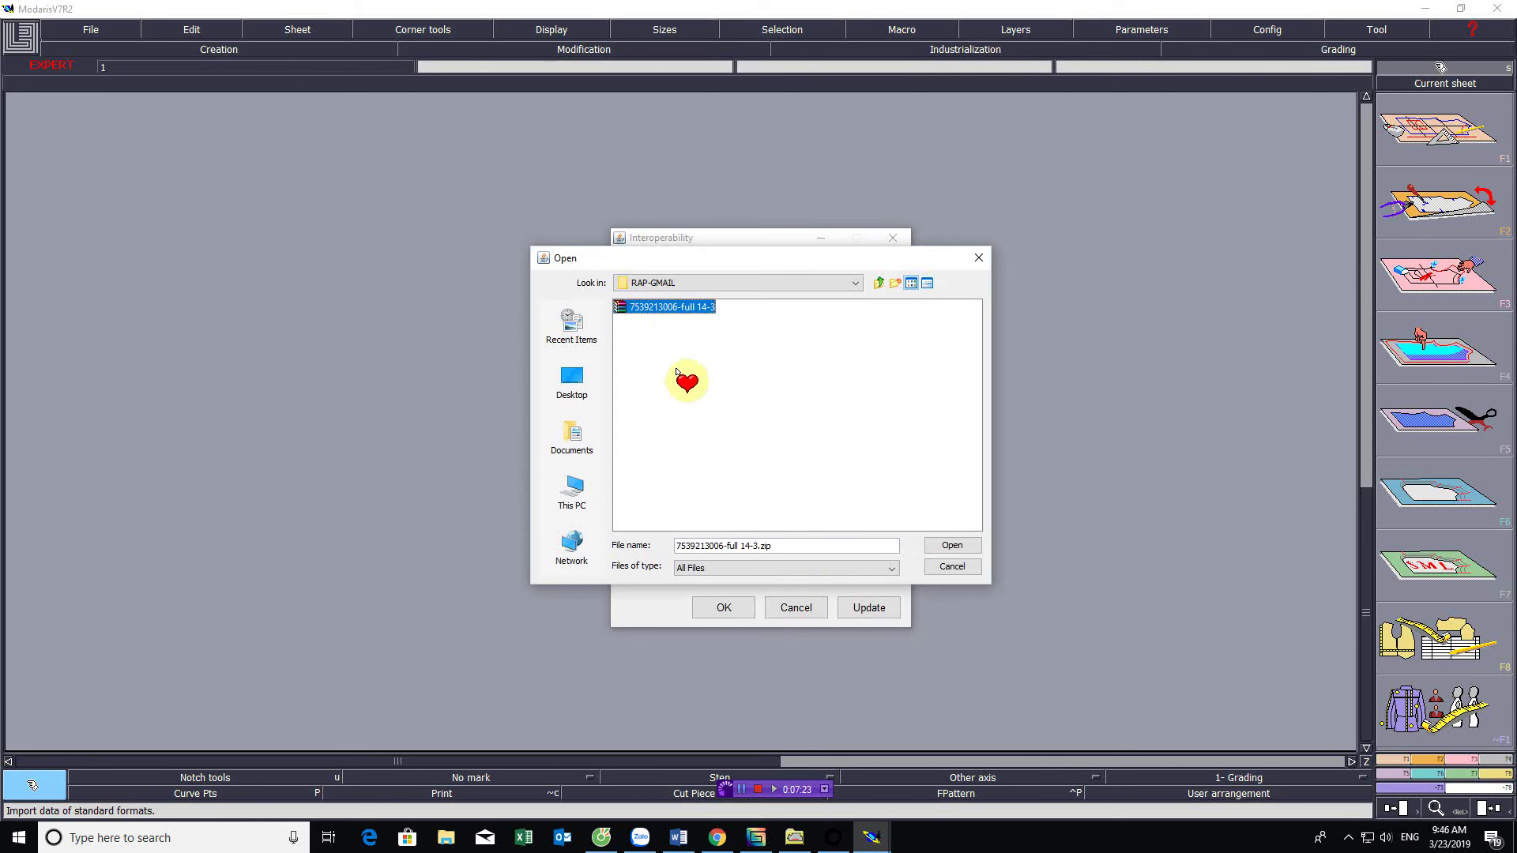
left_click(944, 546)
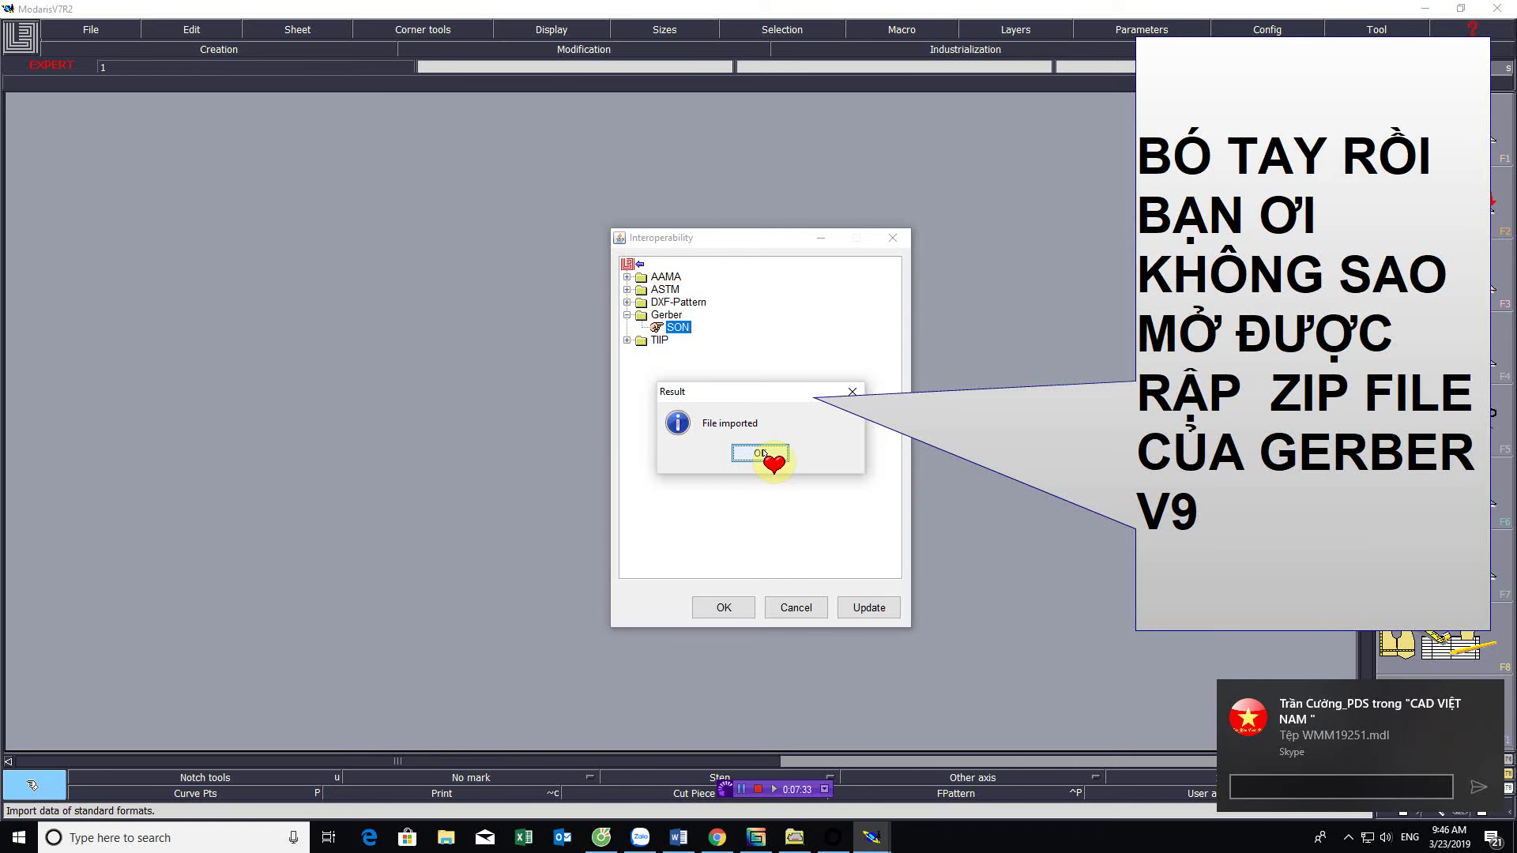
left_click(761, 452)
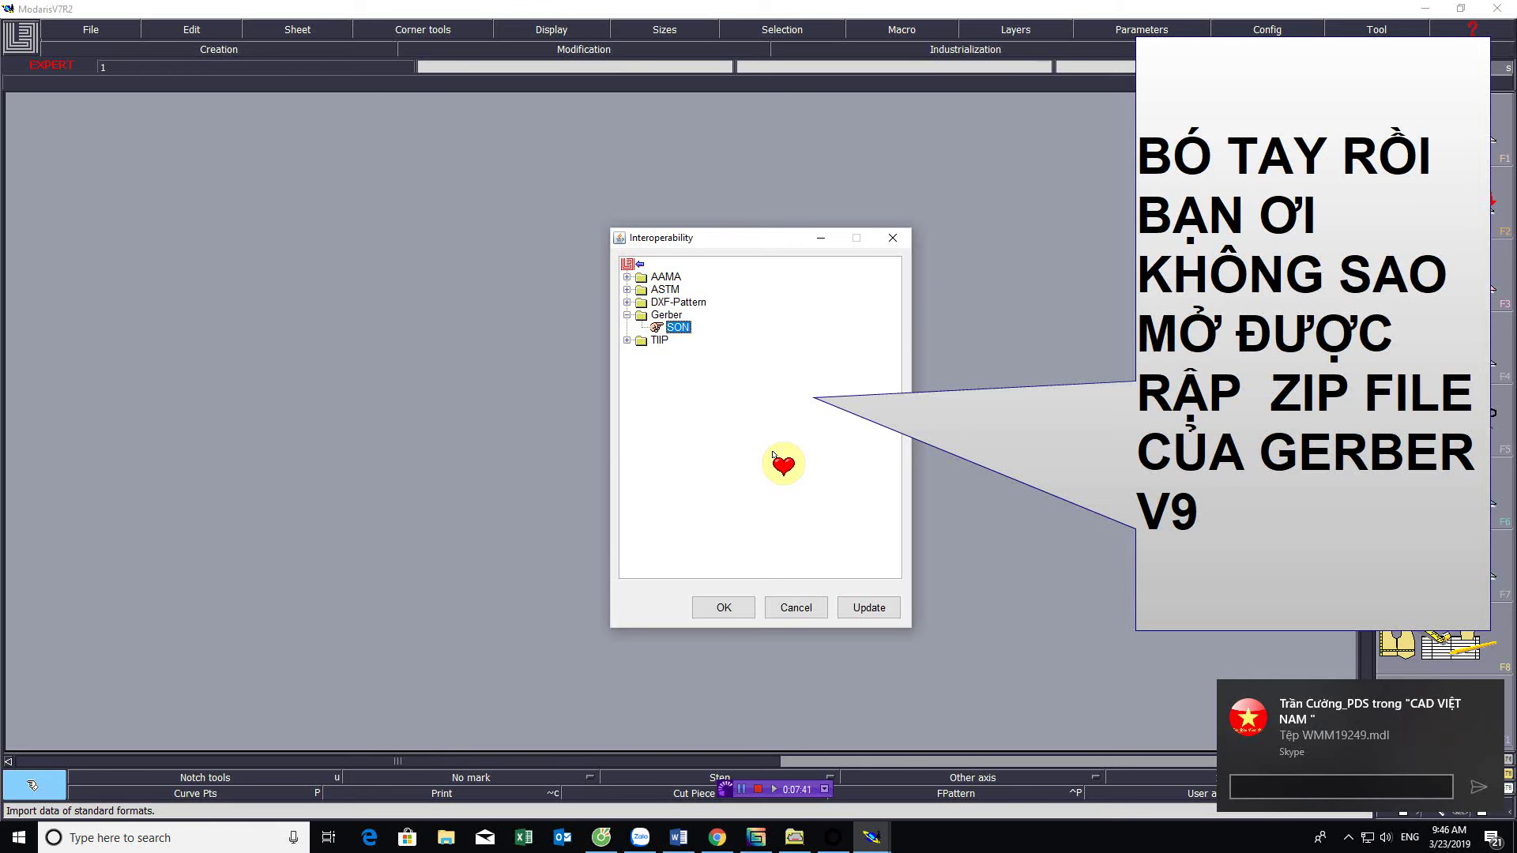
Try to load the patterns from the SON alias, and quit Modaris
left_click(719, 606)
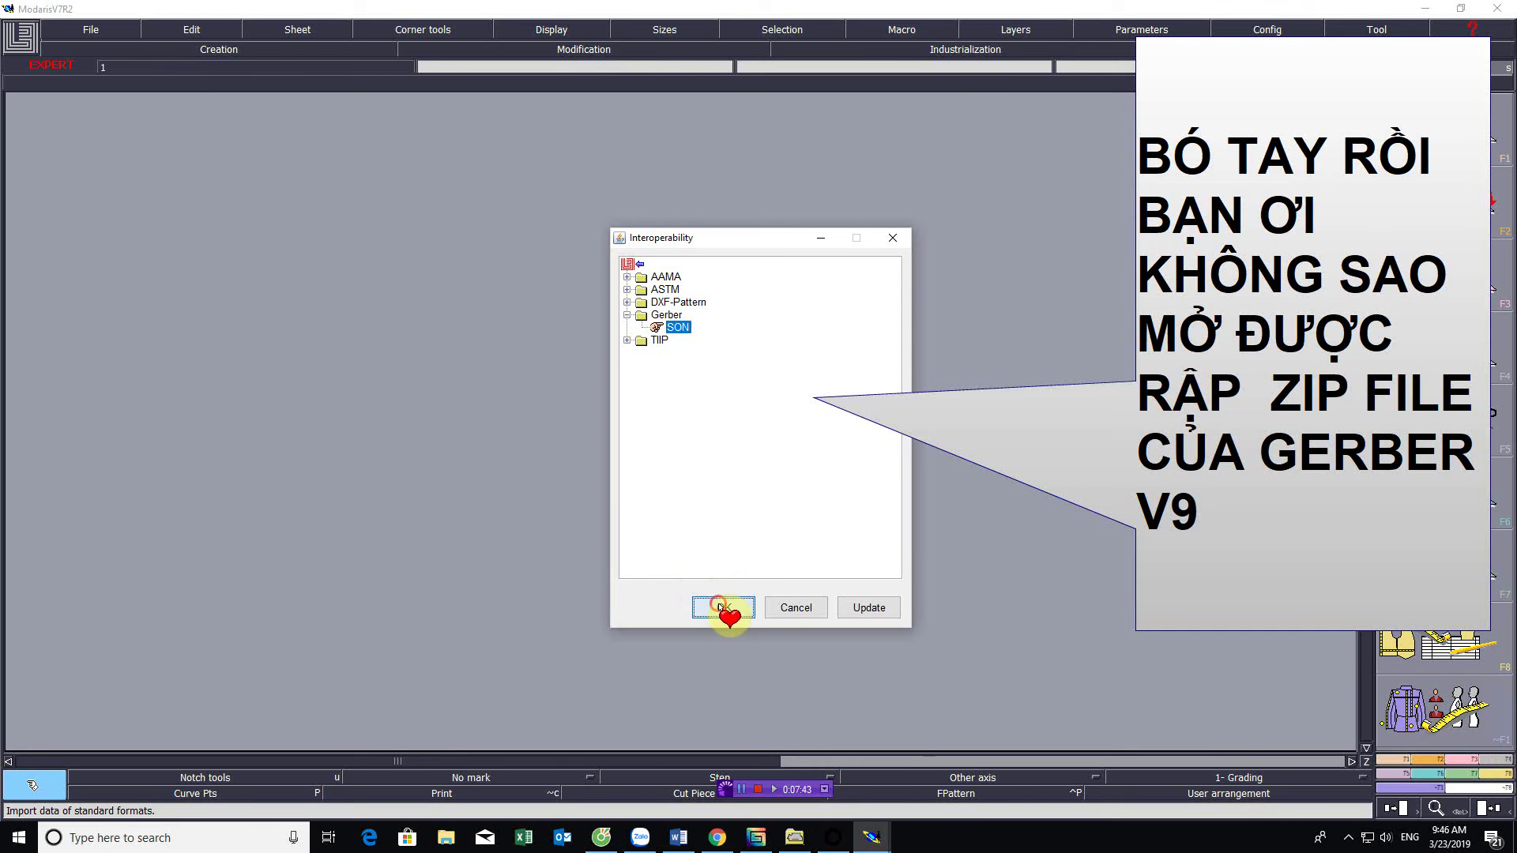
left_click(716, 509)
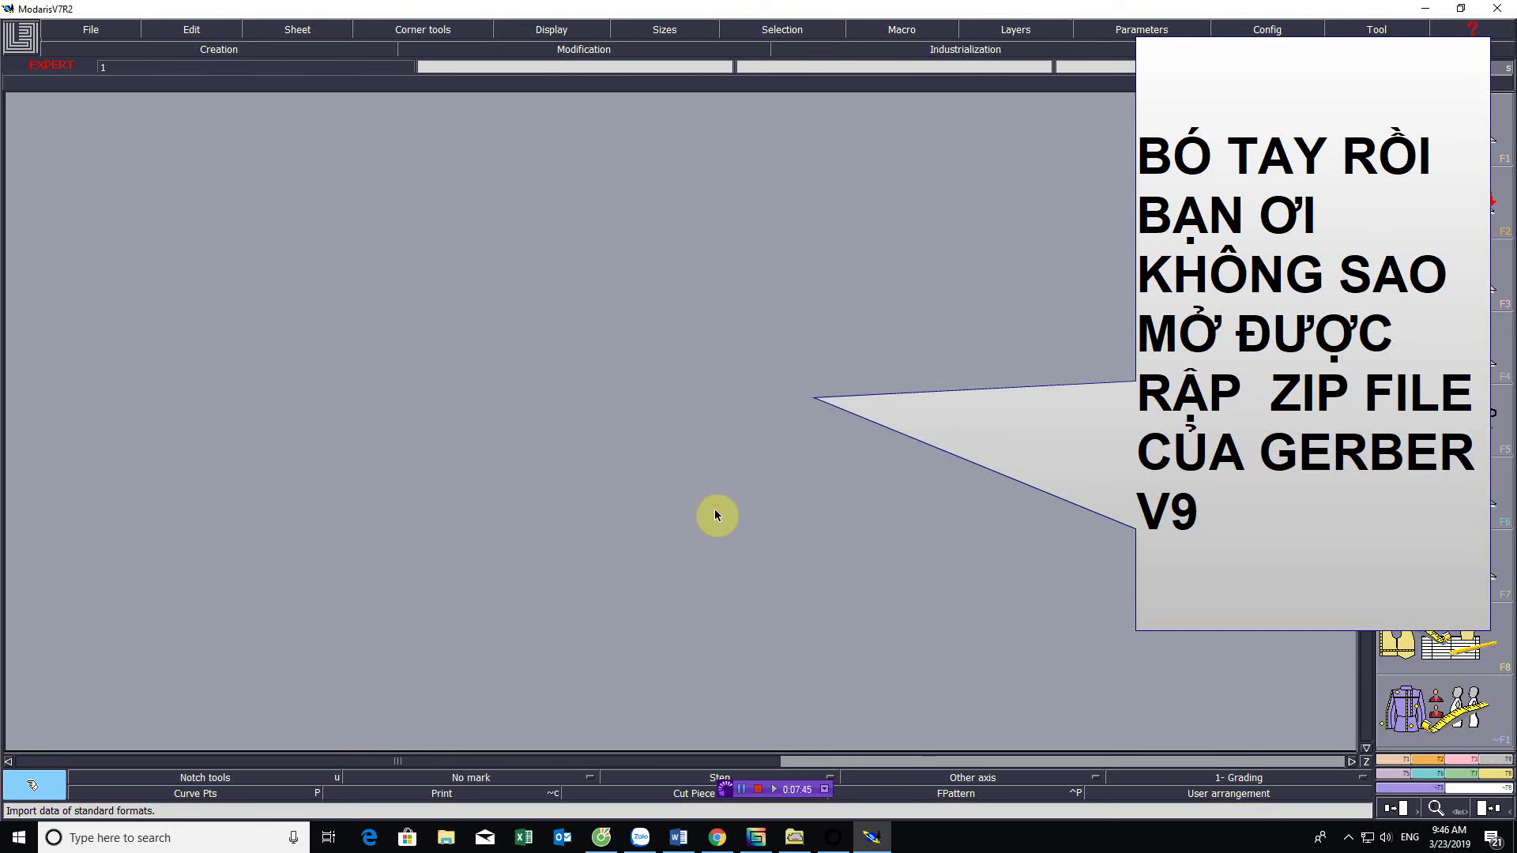
left_click(1497, 9)
left_click(822, 460)
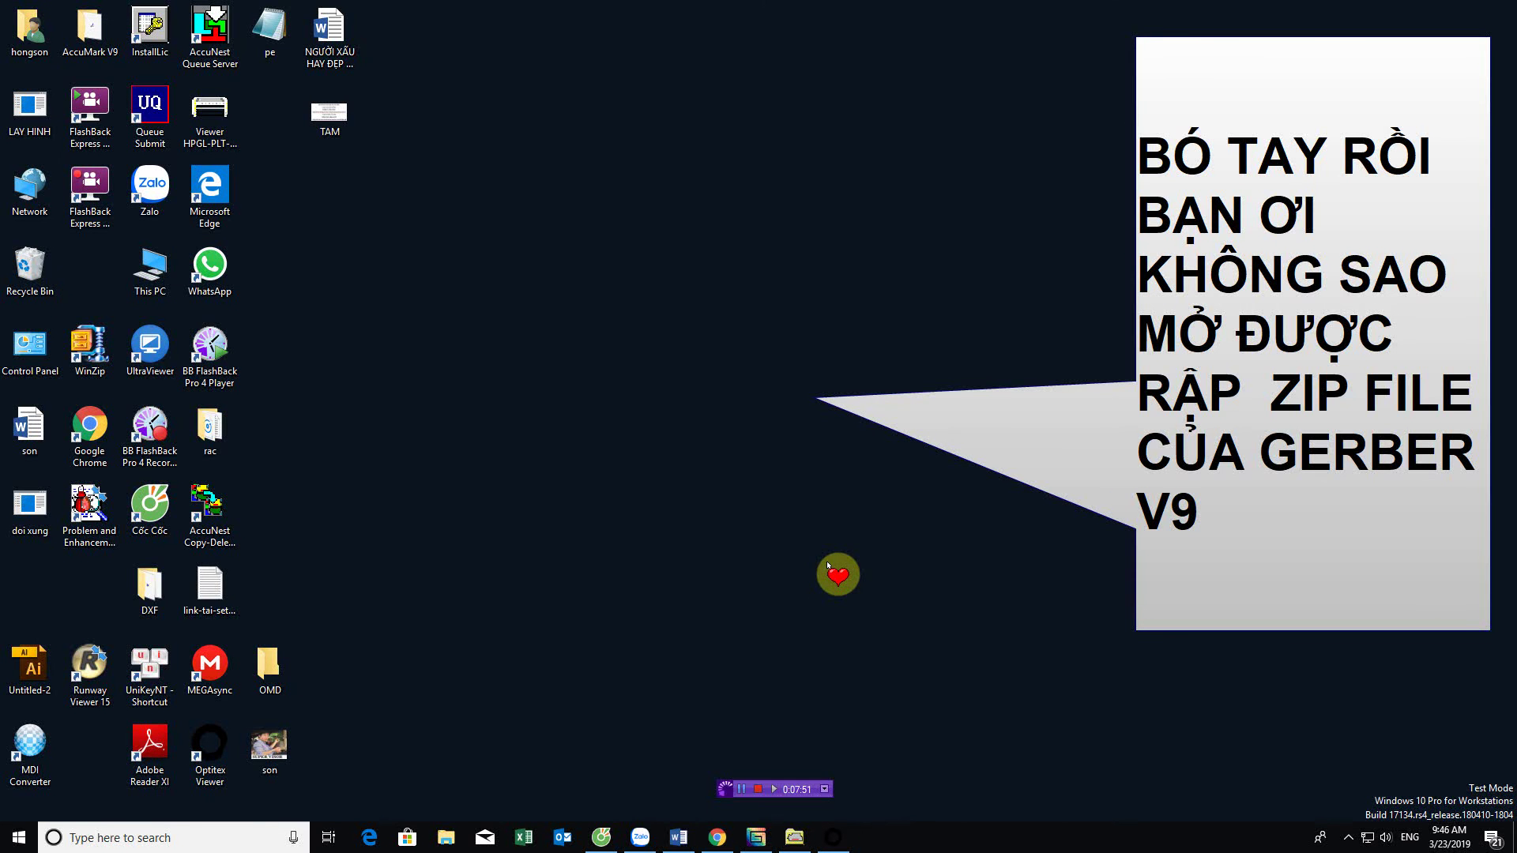
Switch to AccuMark Explorer and create a V9 storage area named GERBERV9 on drive D:
mouse_move(787, 840)
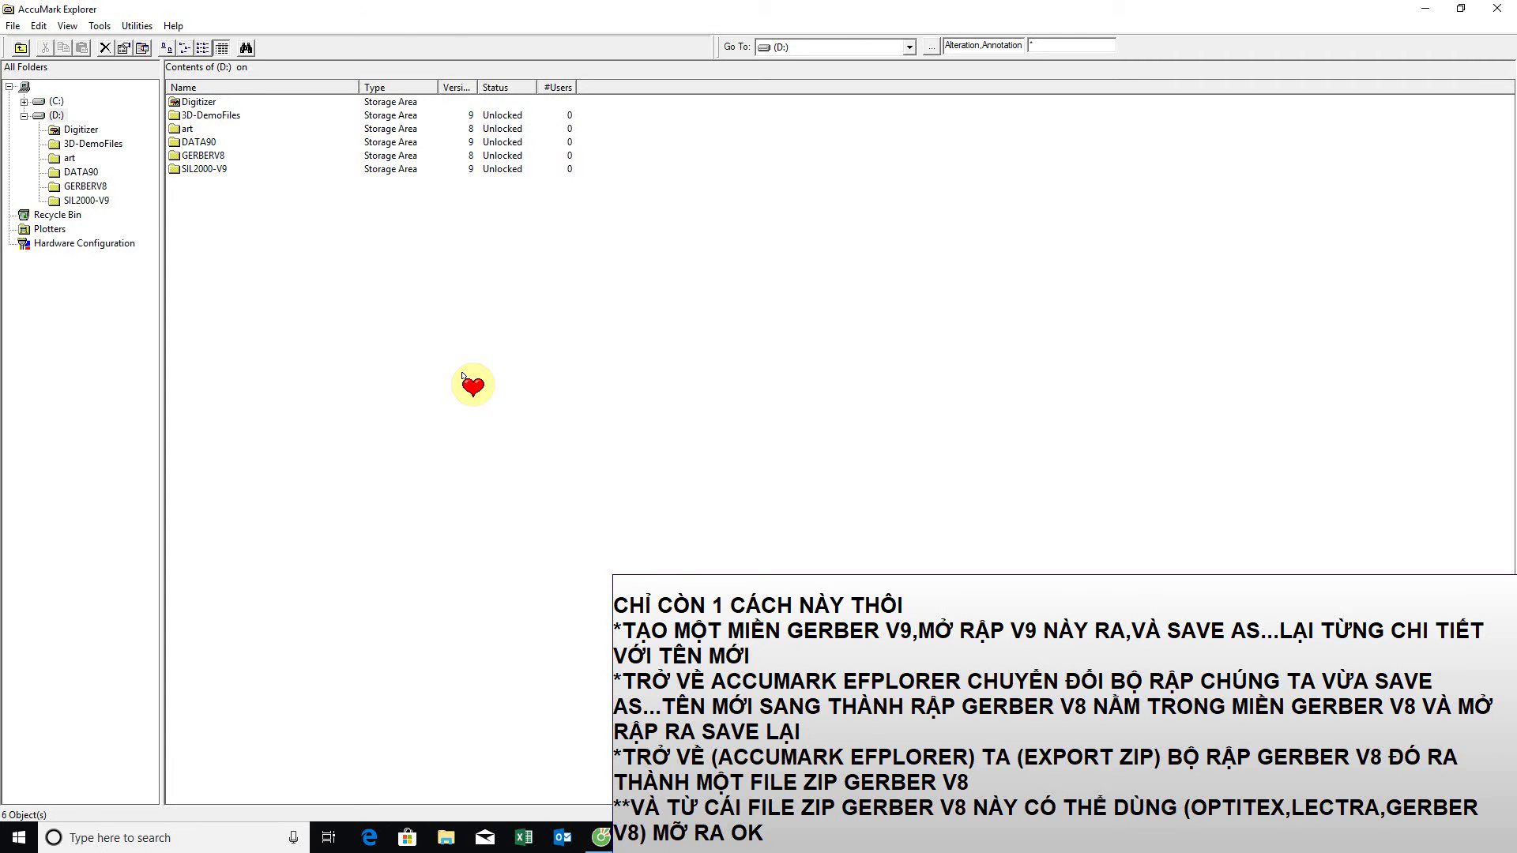
right_click(413, 332)
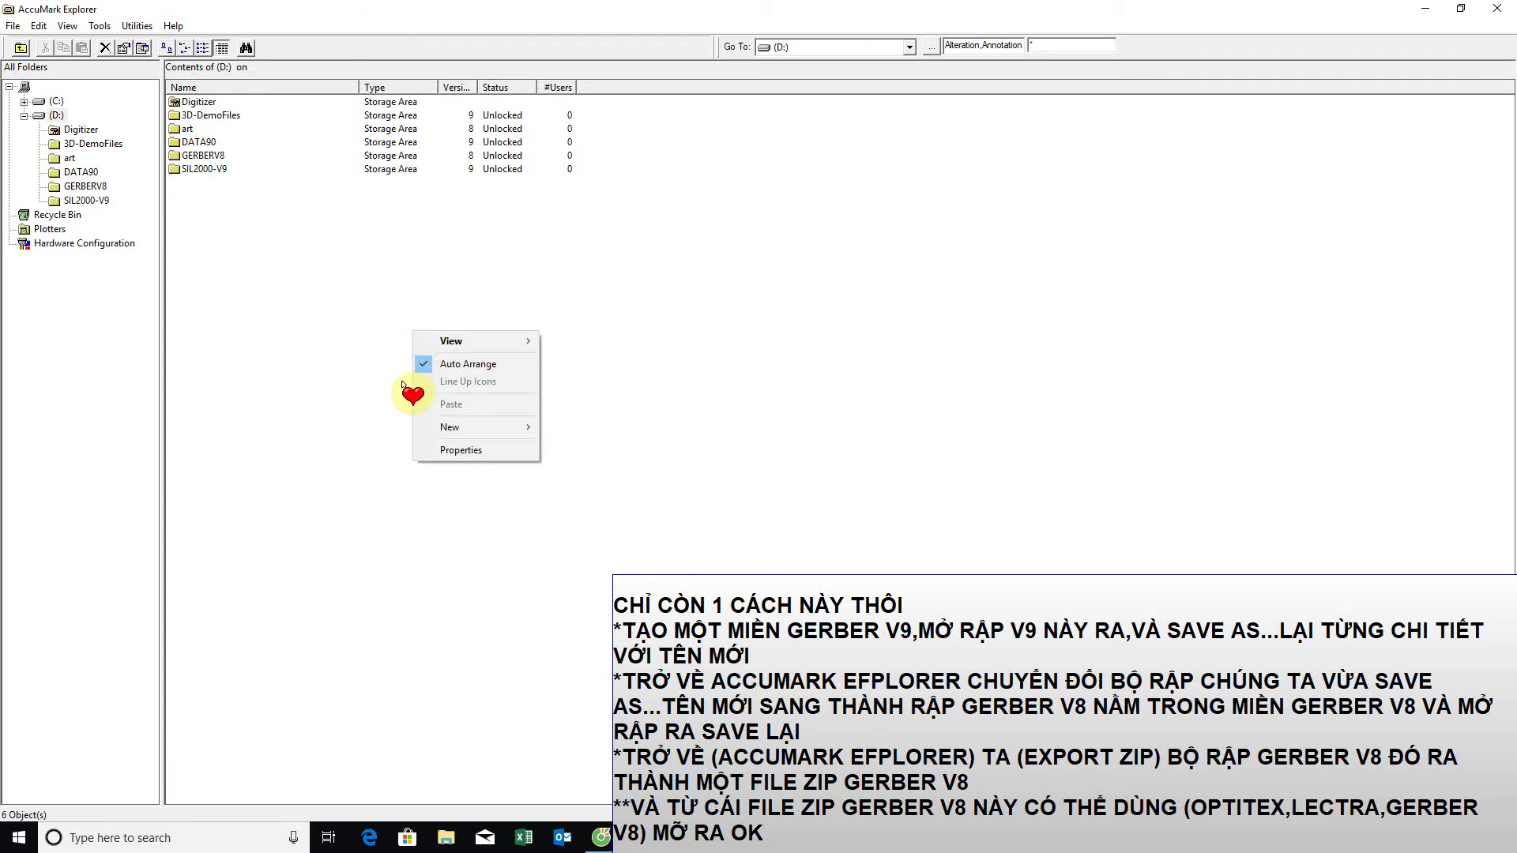
mouse_move(490, 427)
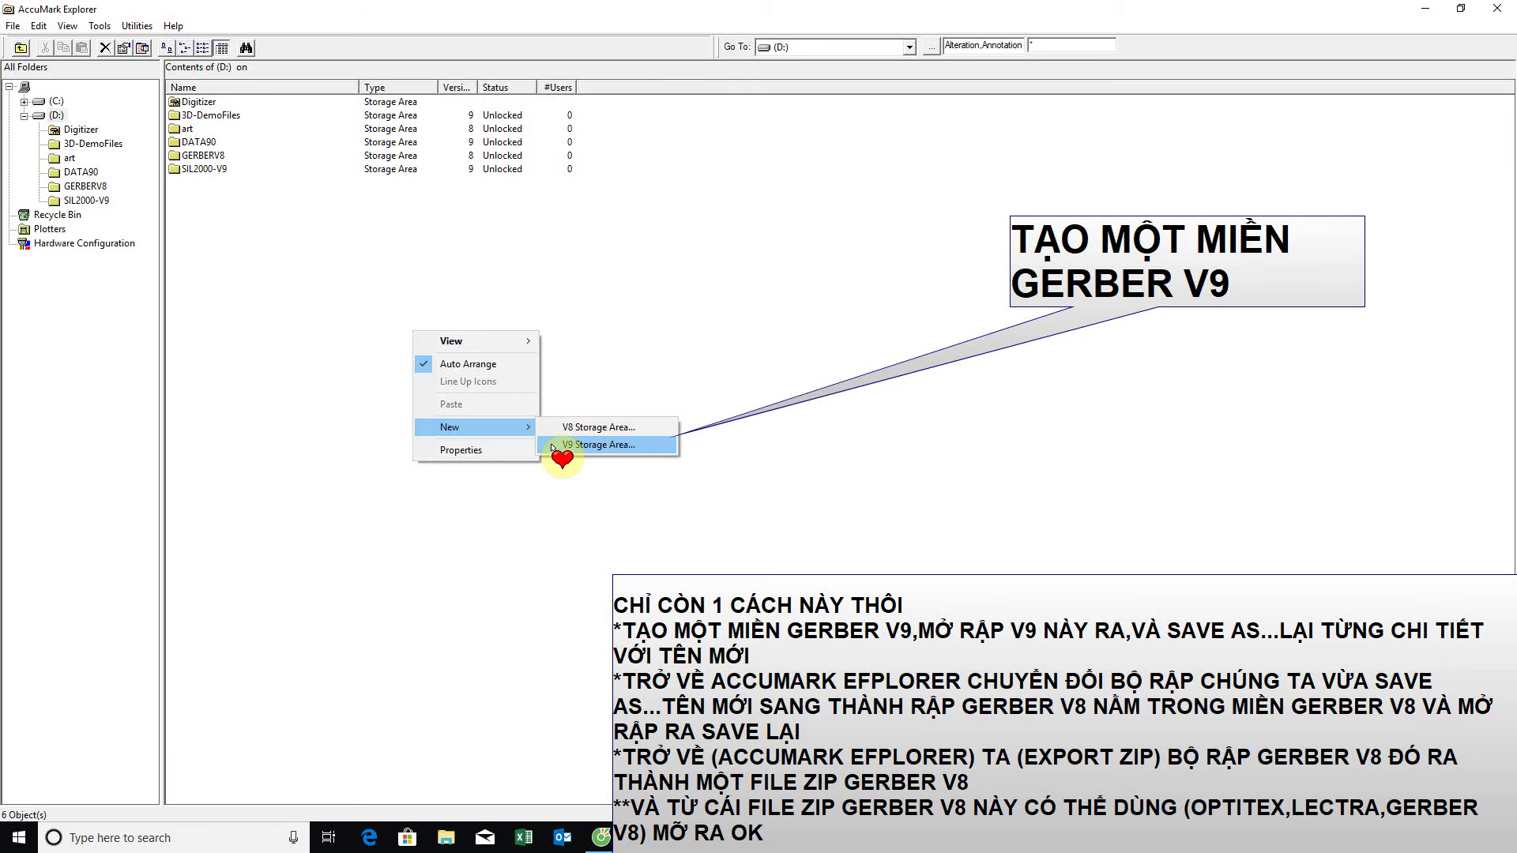
left_click(598, 445)
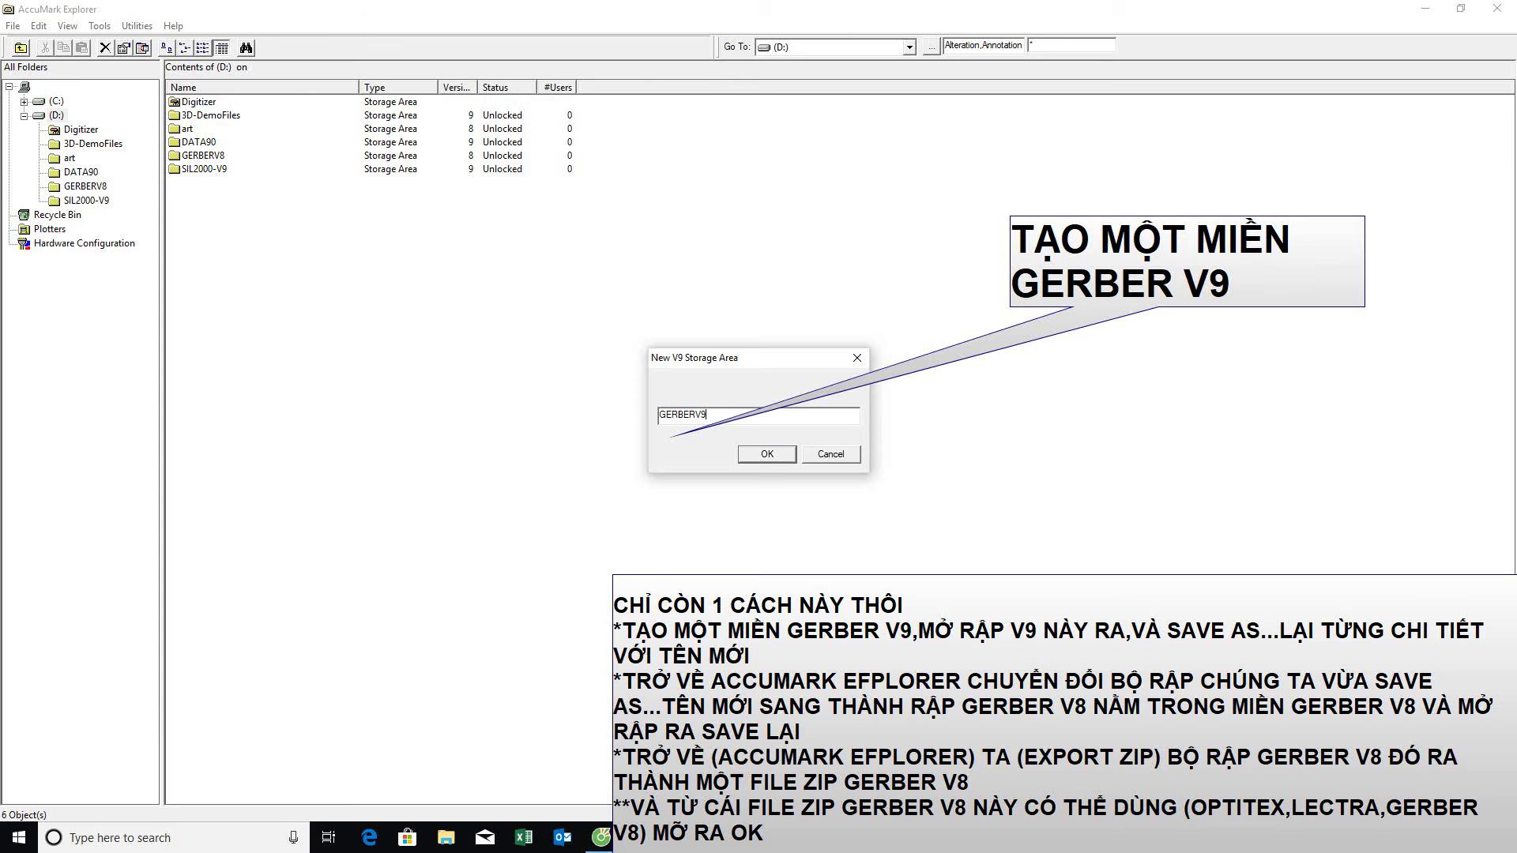
left_click(766, 454)
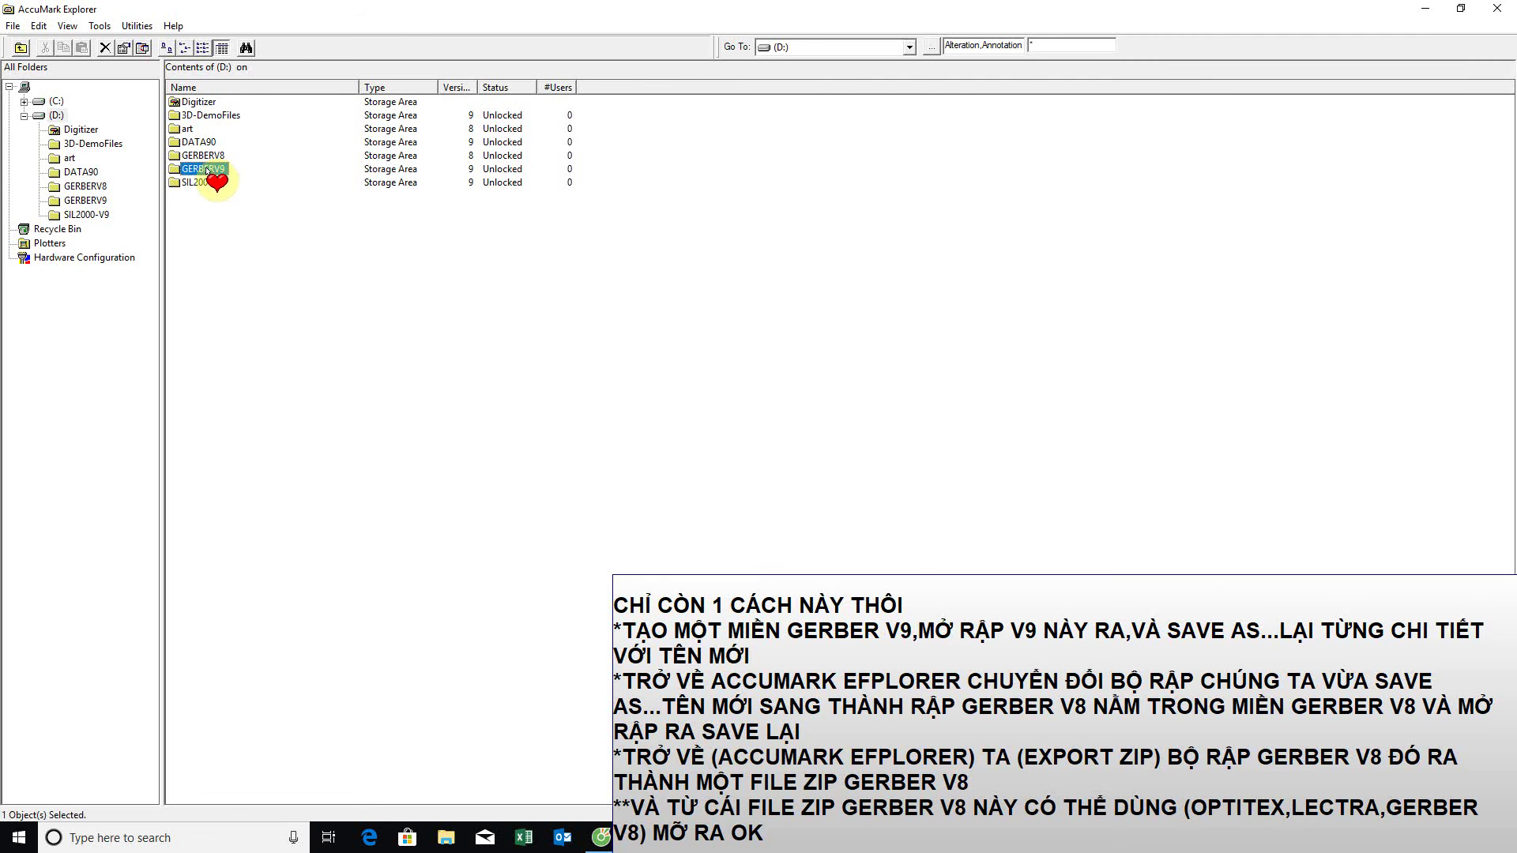
double_click(207, 170)
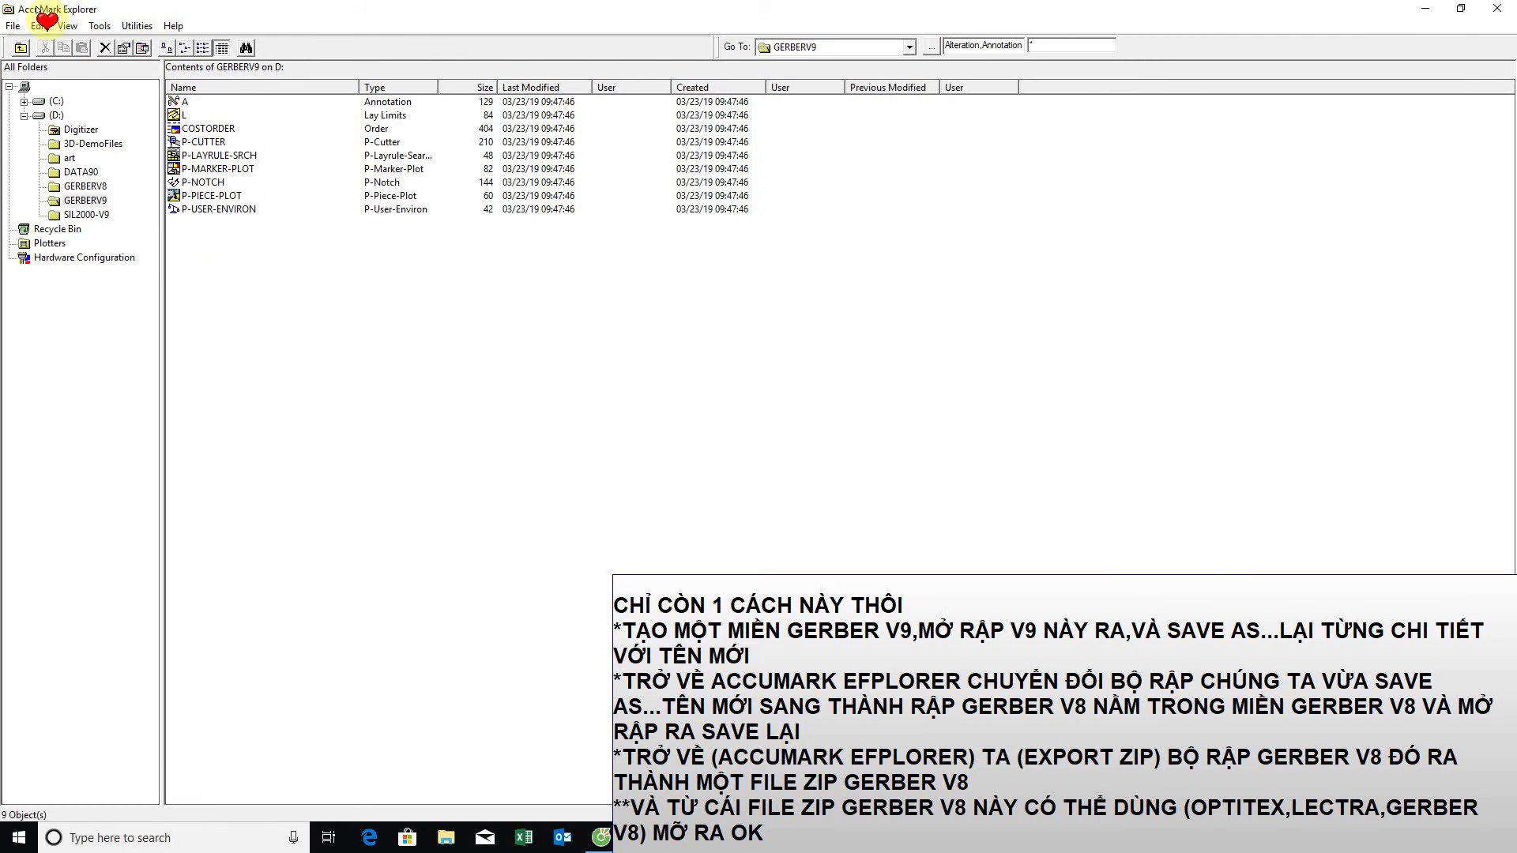
left_click(14, 28)
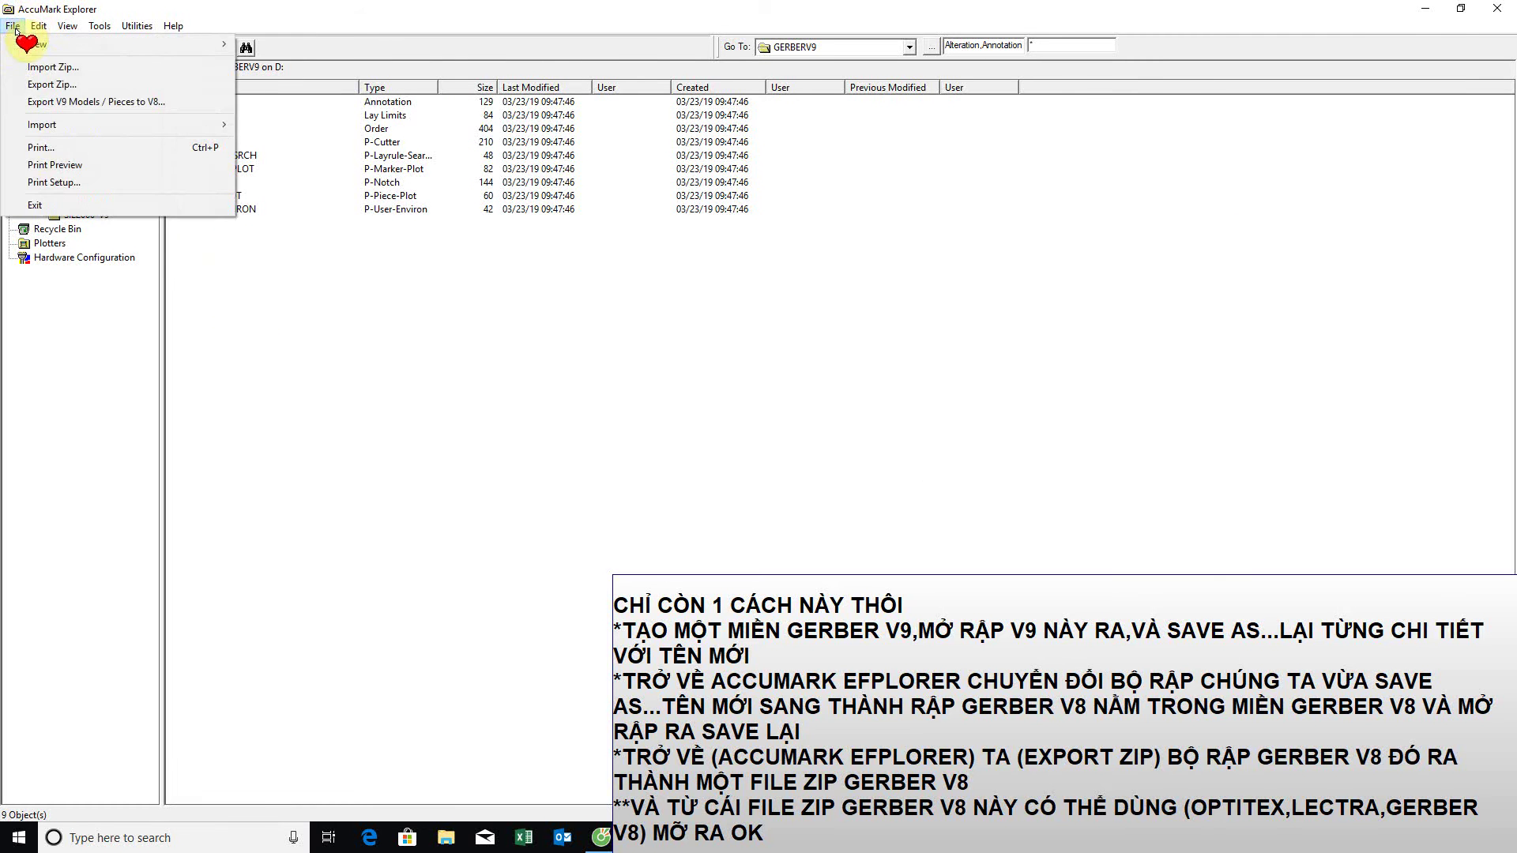
left_click(39, 70)
left_click(689, 320)
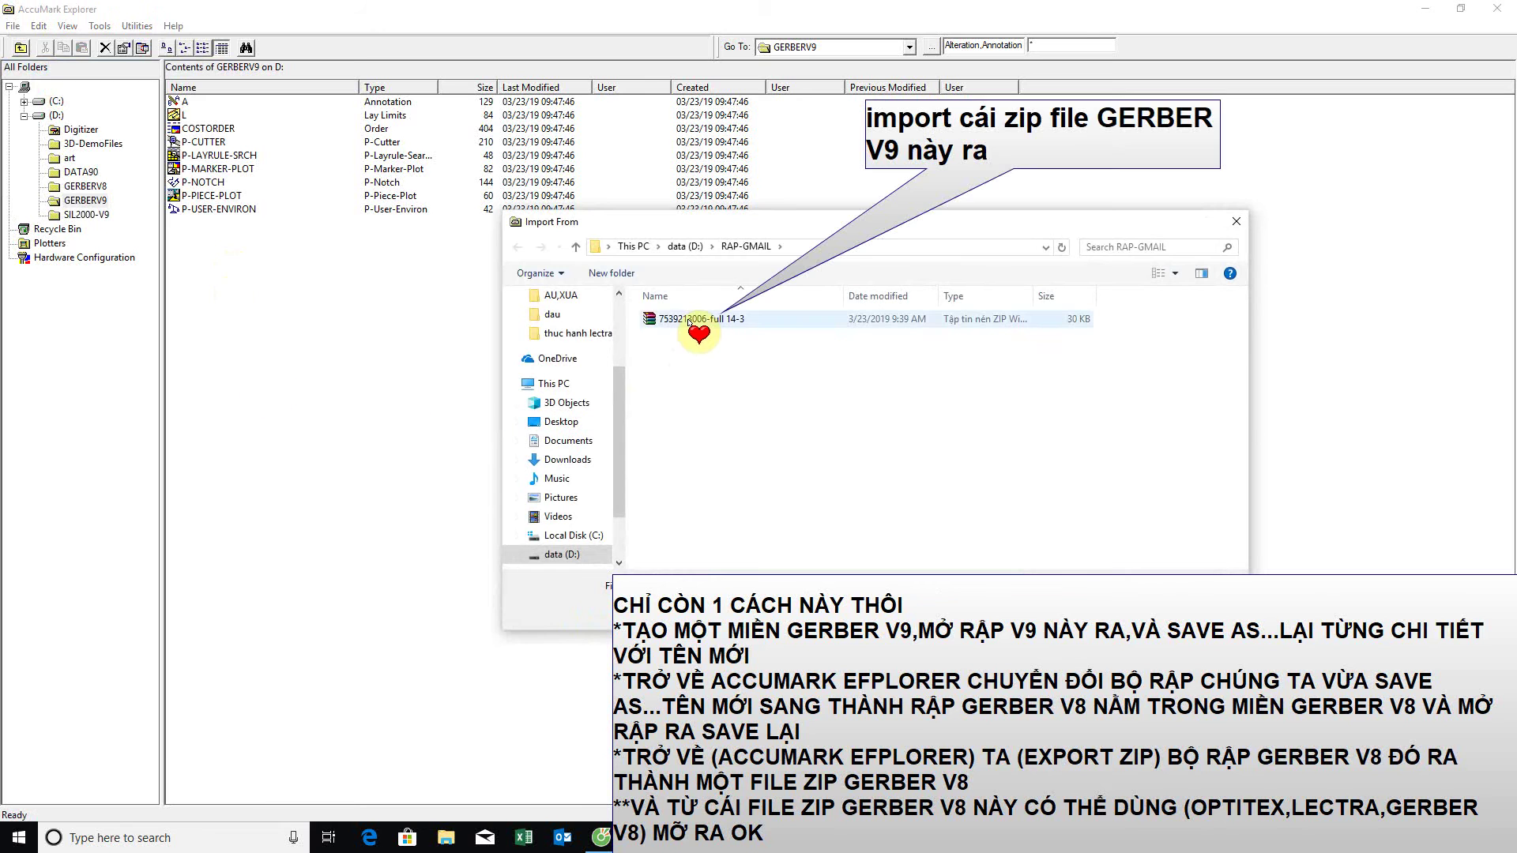
mouse_move(689, 320)
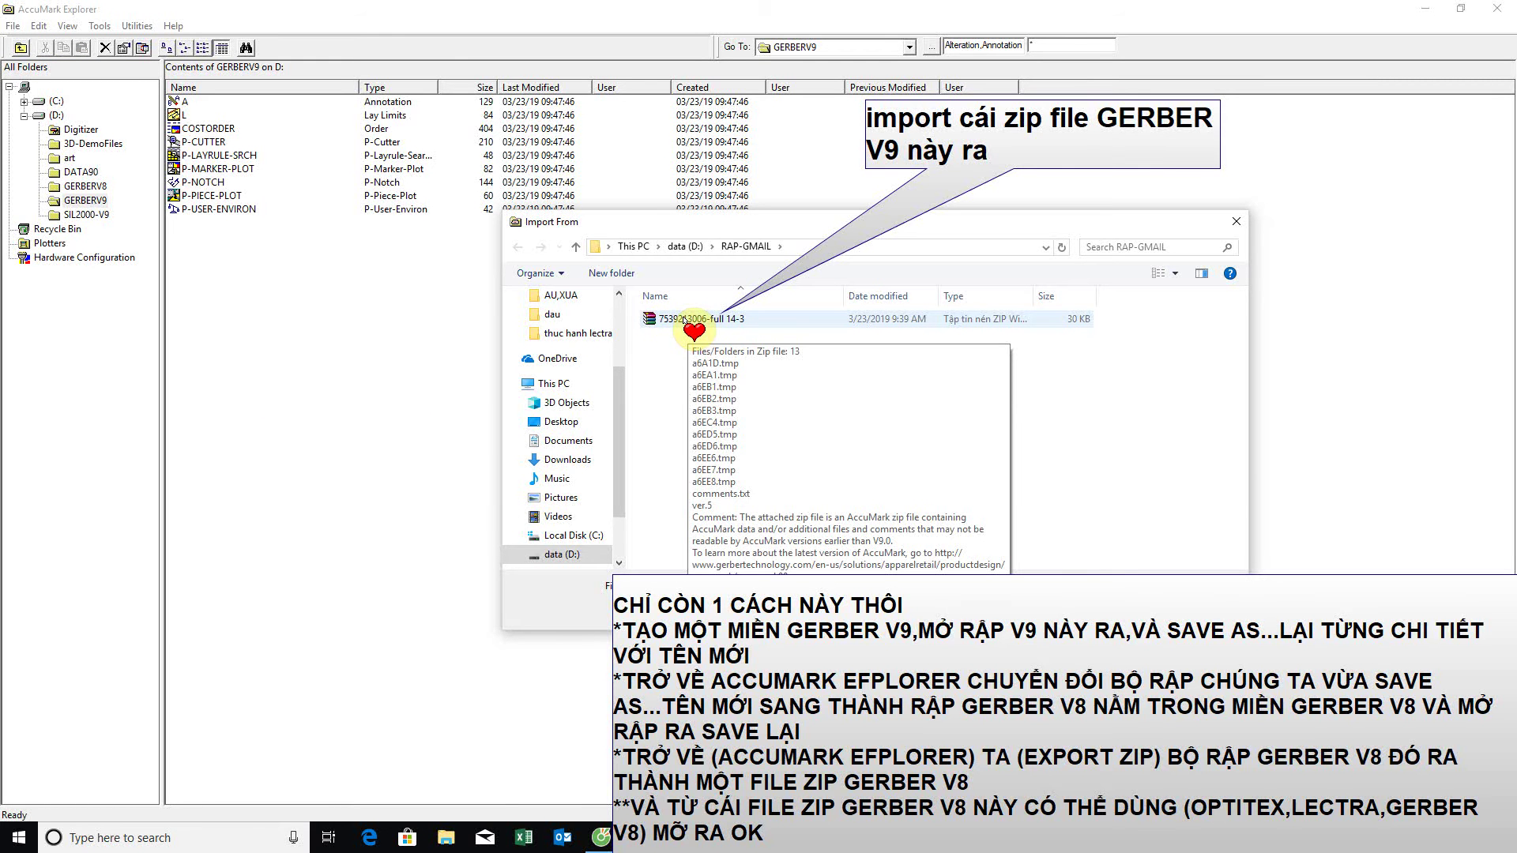
left_click(565, 554)
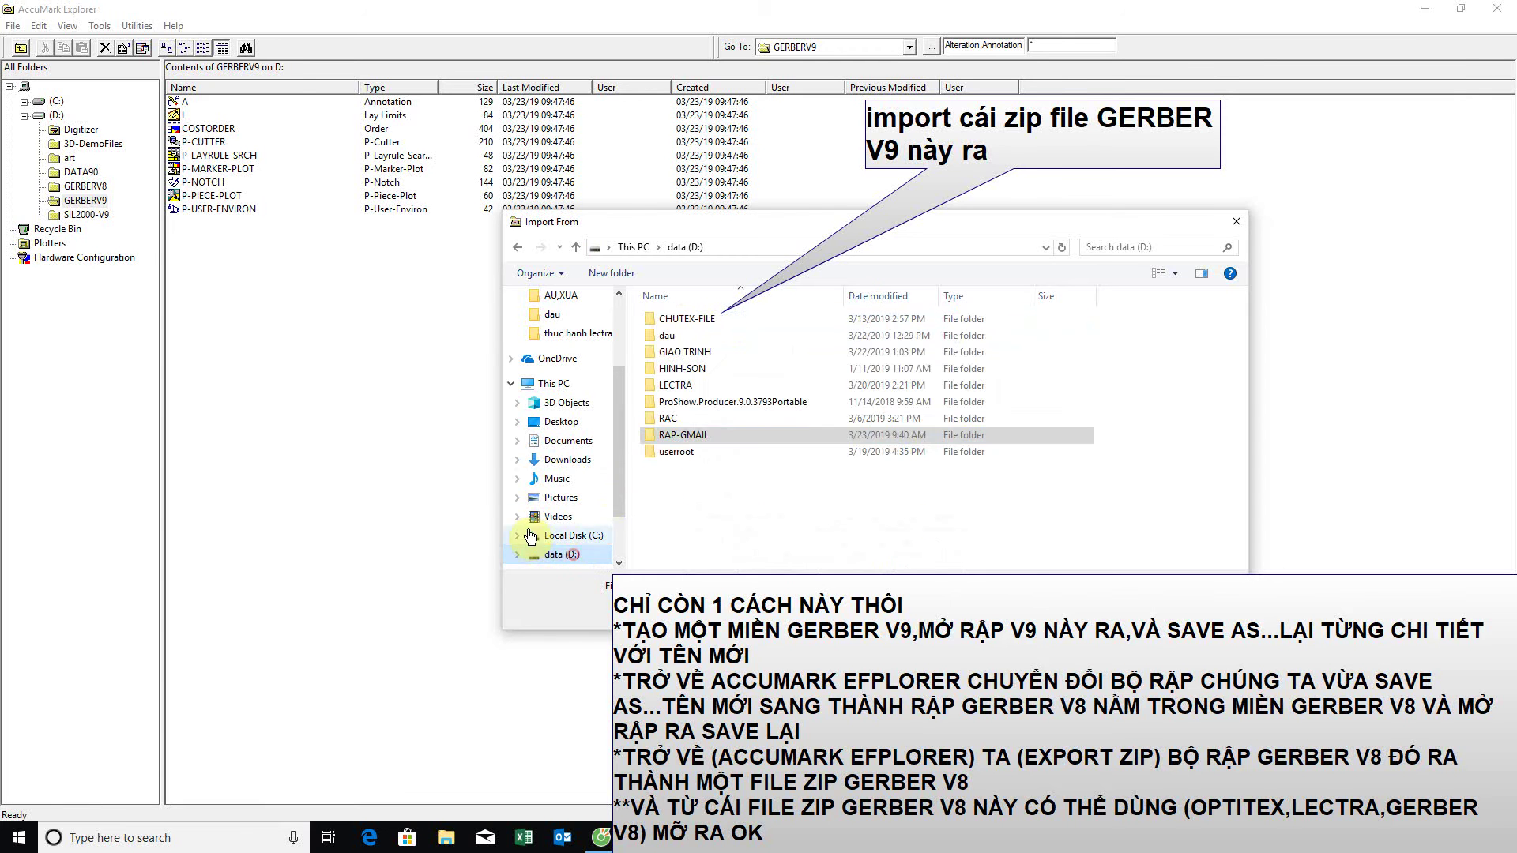
double_click(701, 436)
left_click(681, 320)
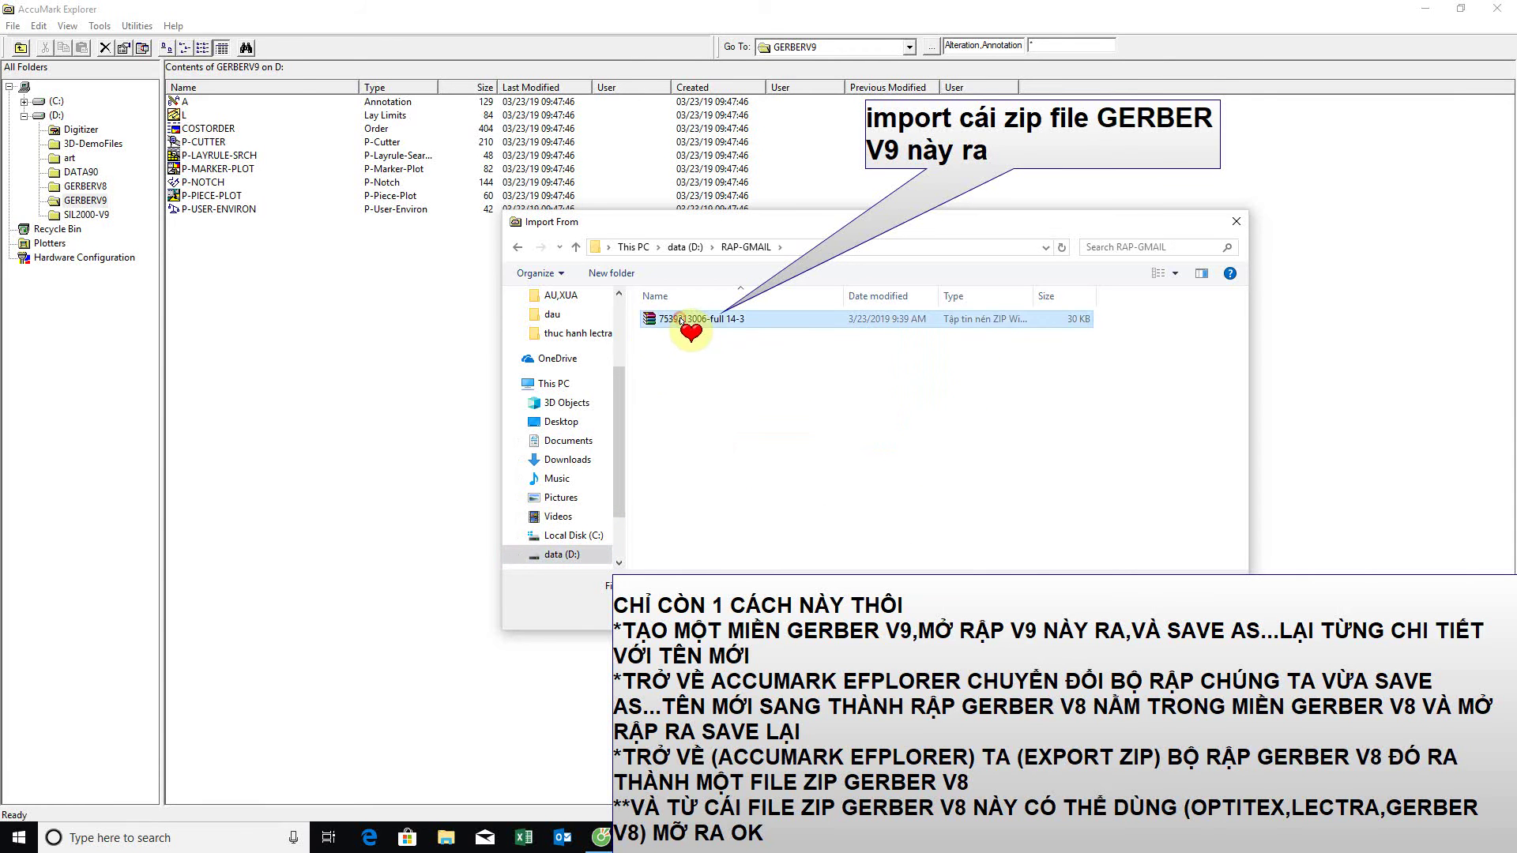
key("Return")
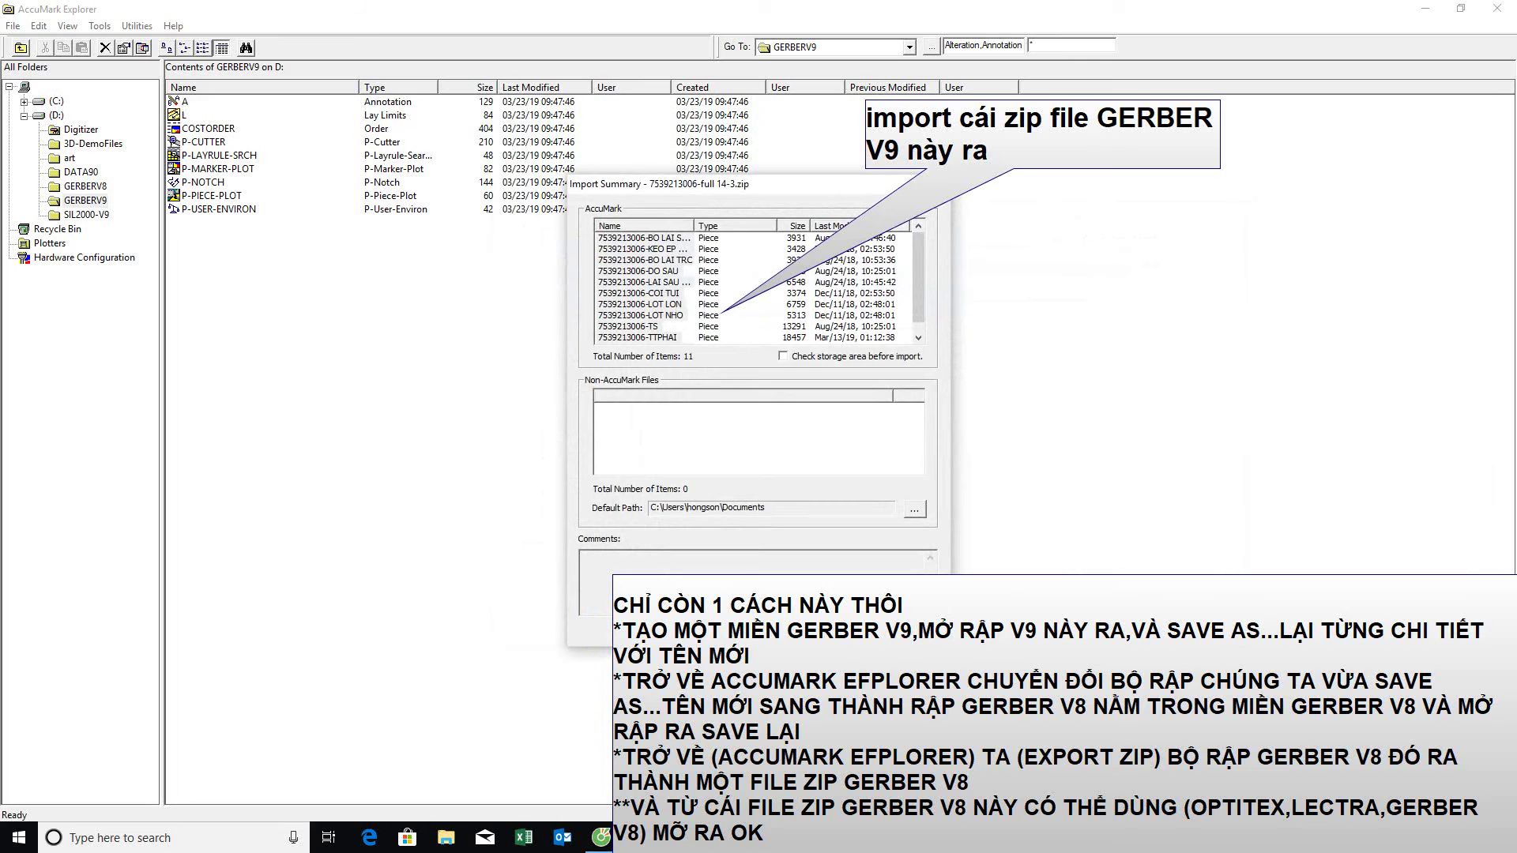
key("Return")
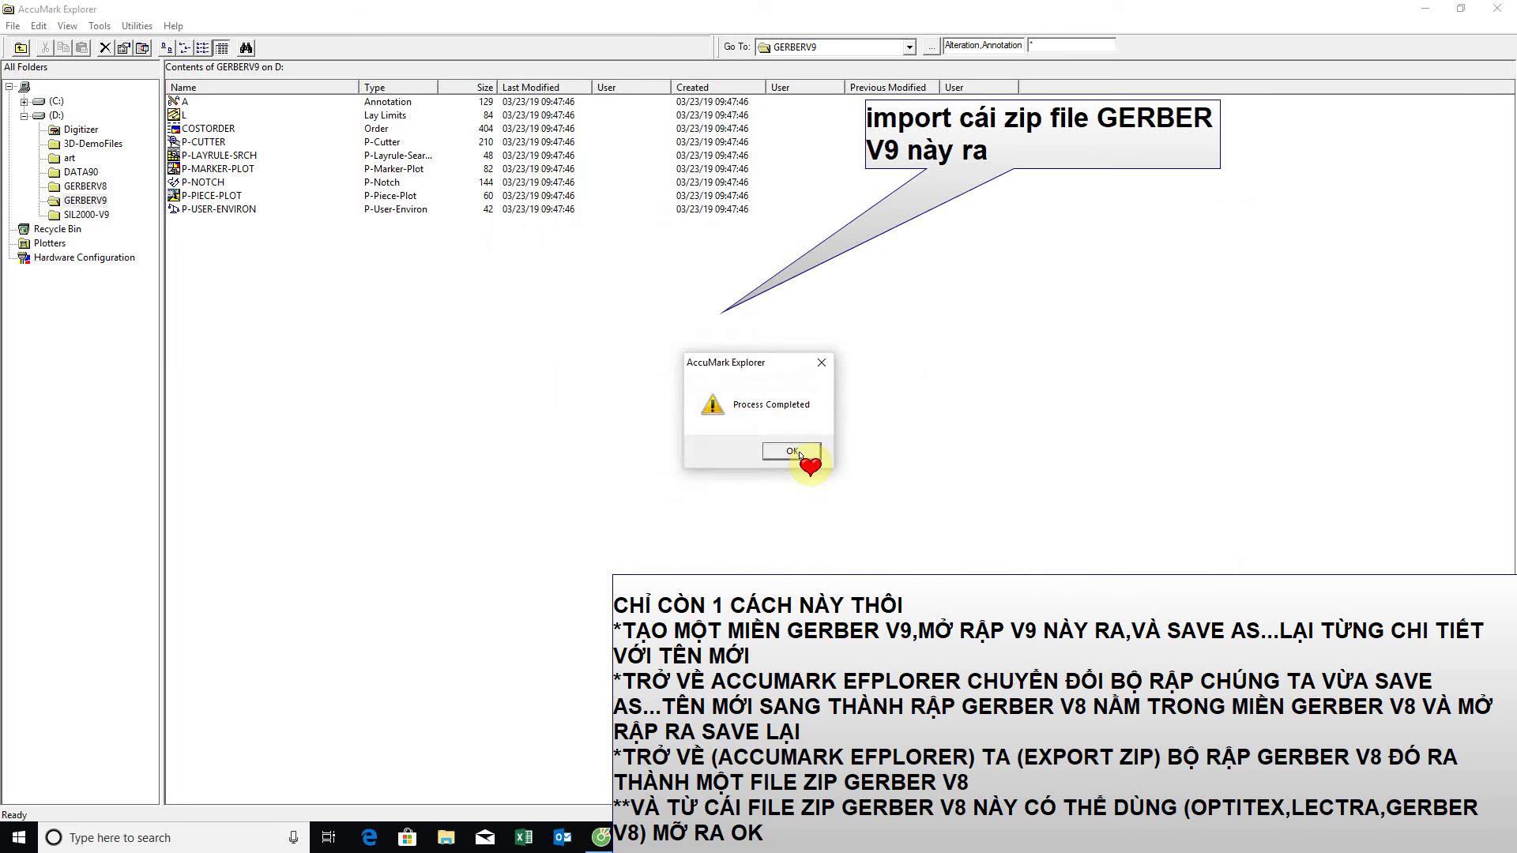
left_click(794, 452)
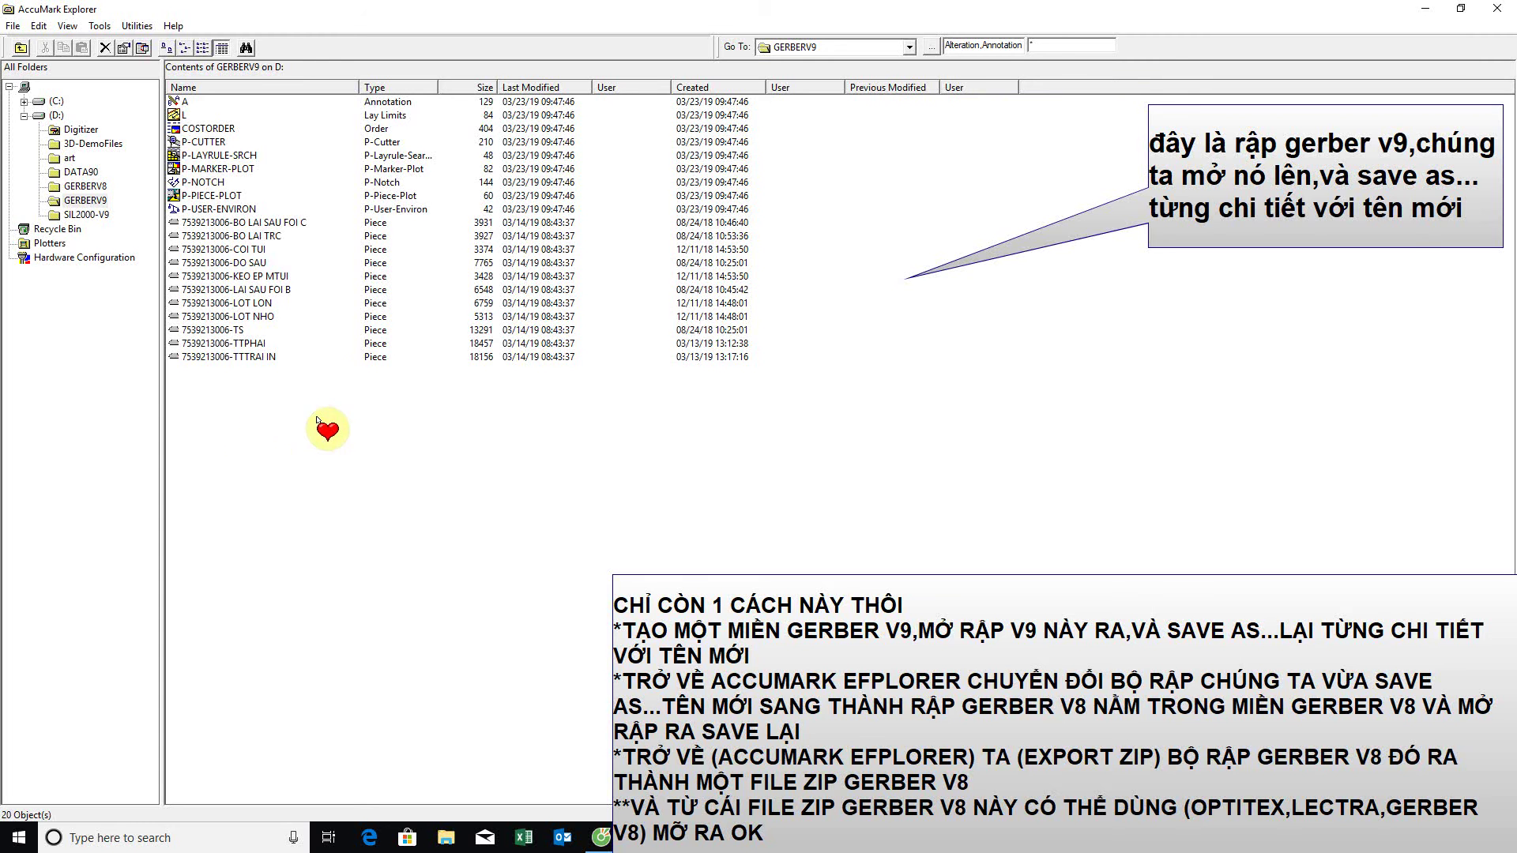
left_click_drag(298, 361, 201, 223)
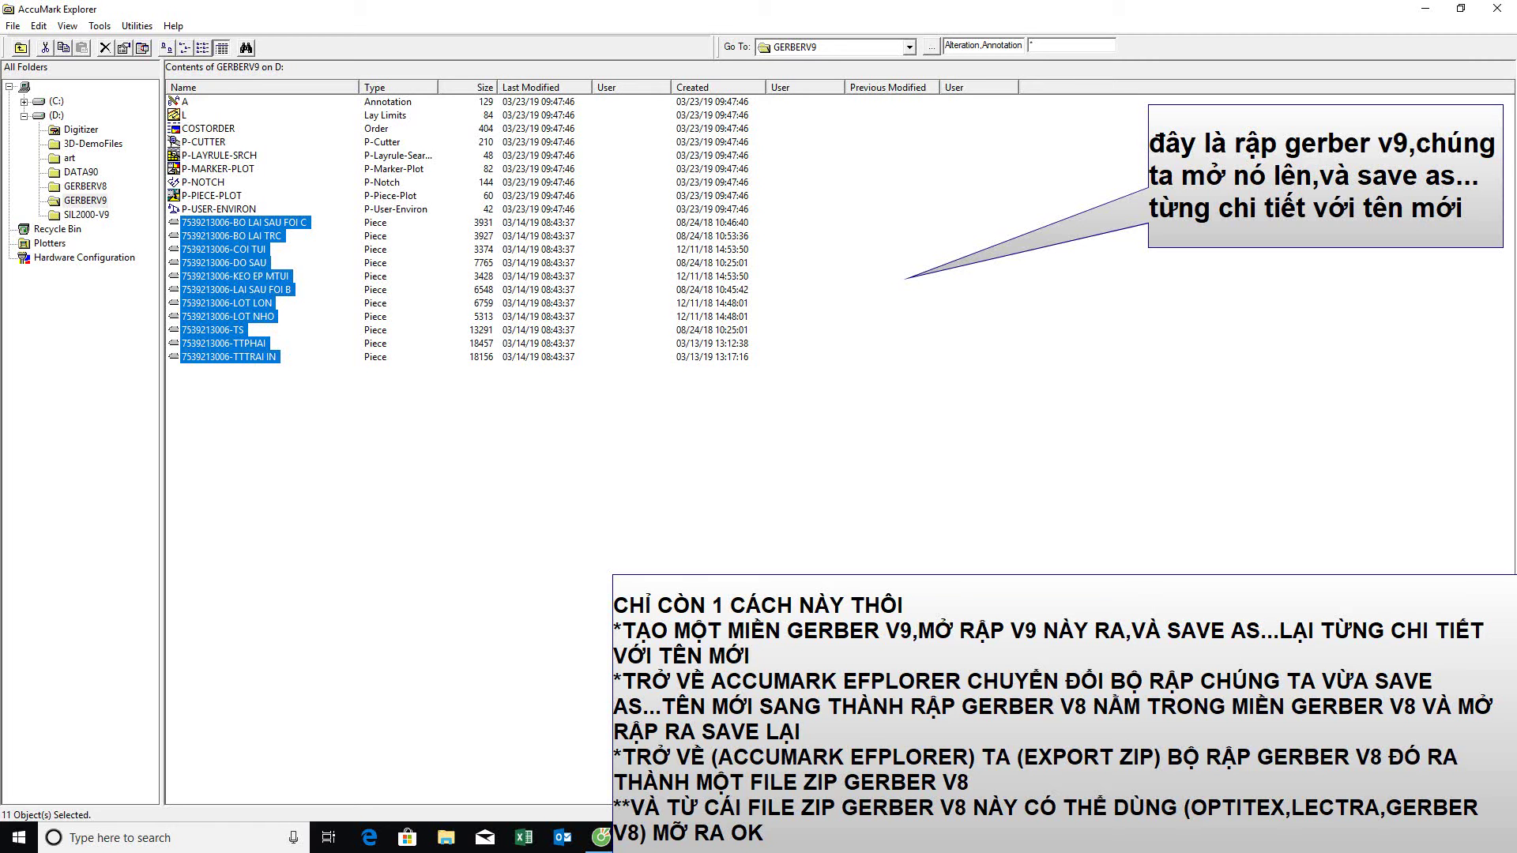
right_click(225, 267)
mouse_move(316, 282)
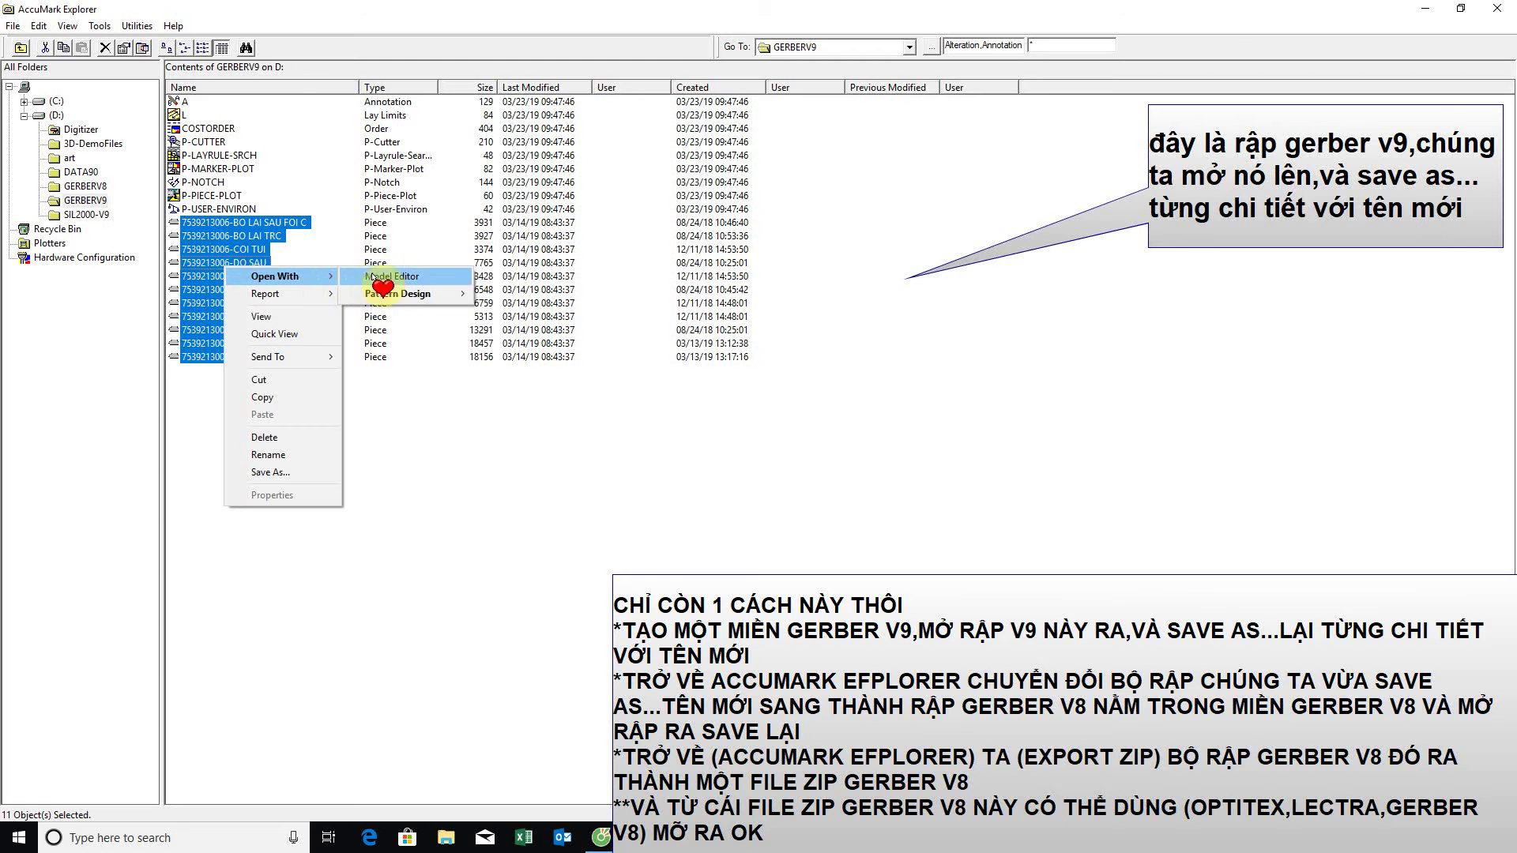
mouse_move(403, 295)
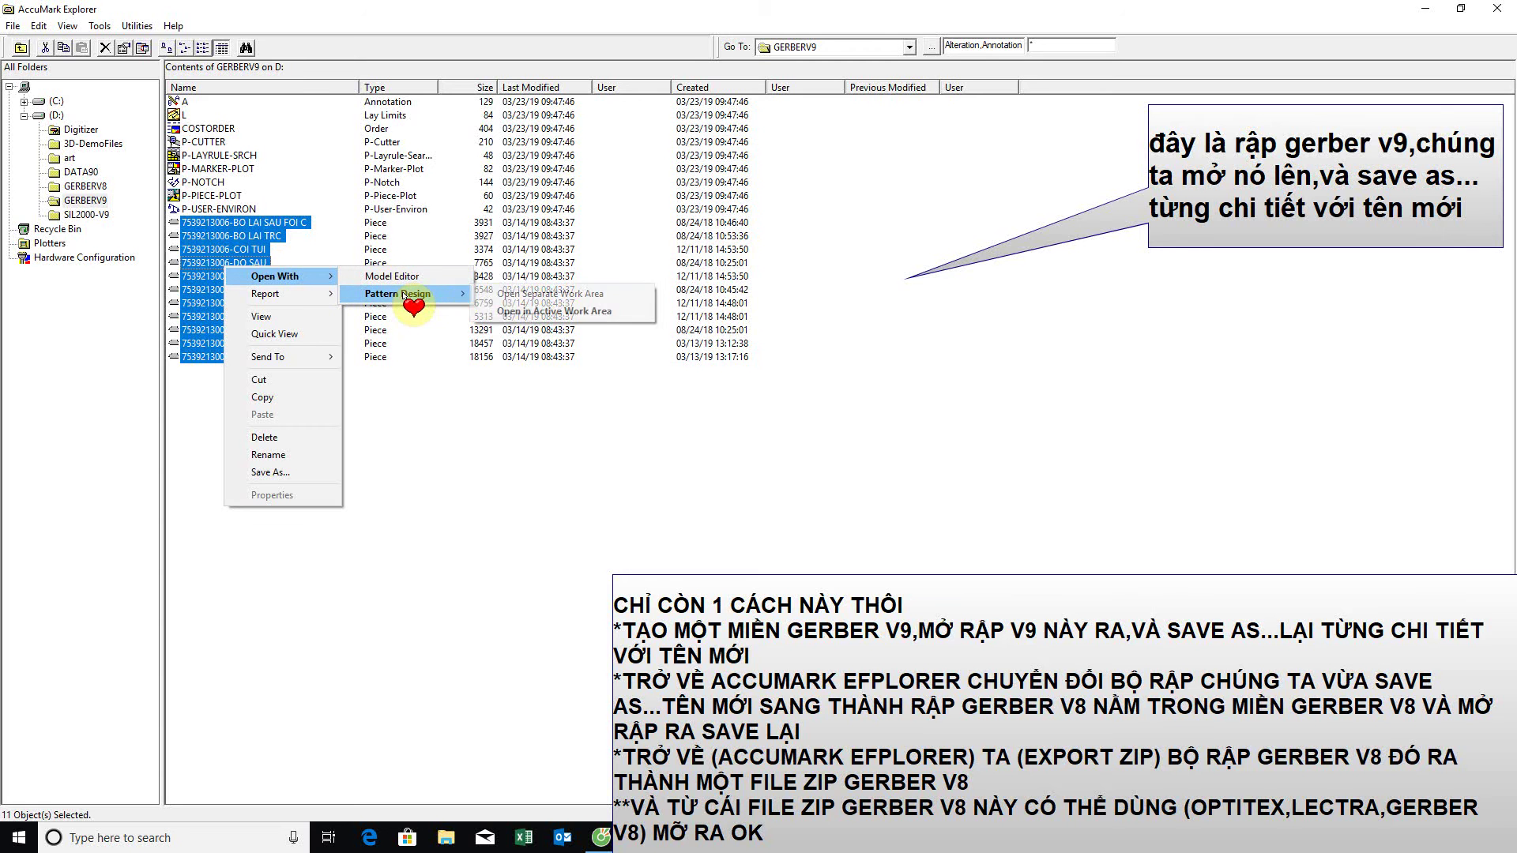
left_click(566, 311)
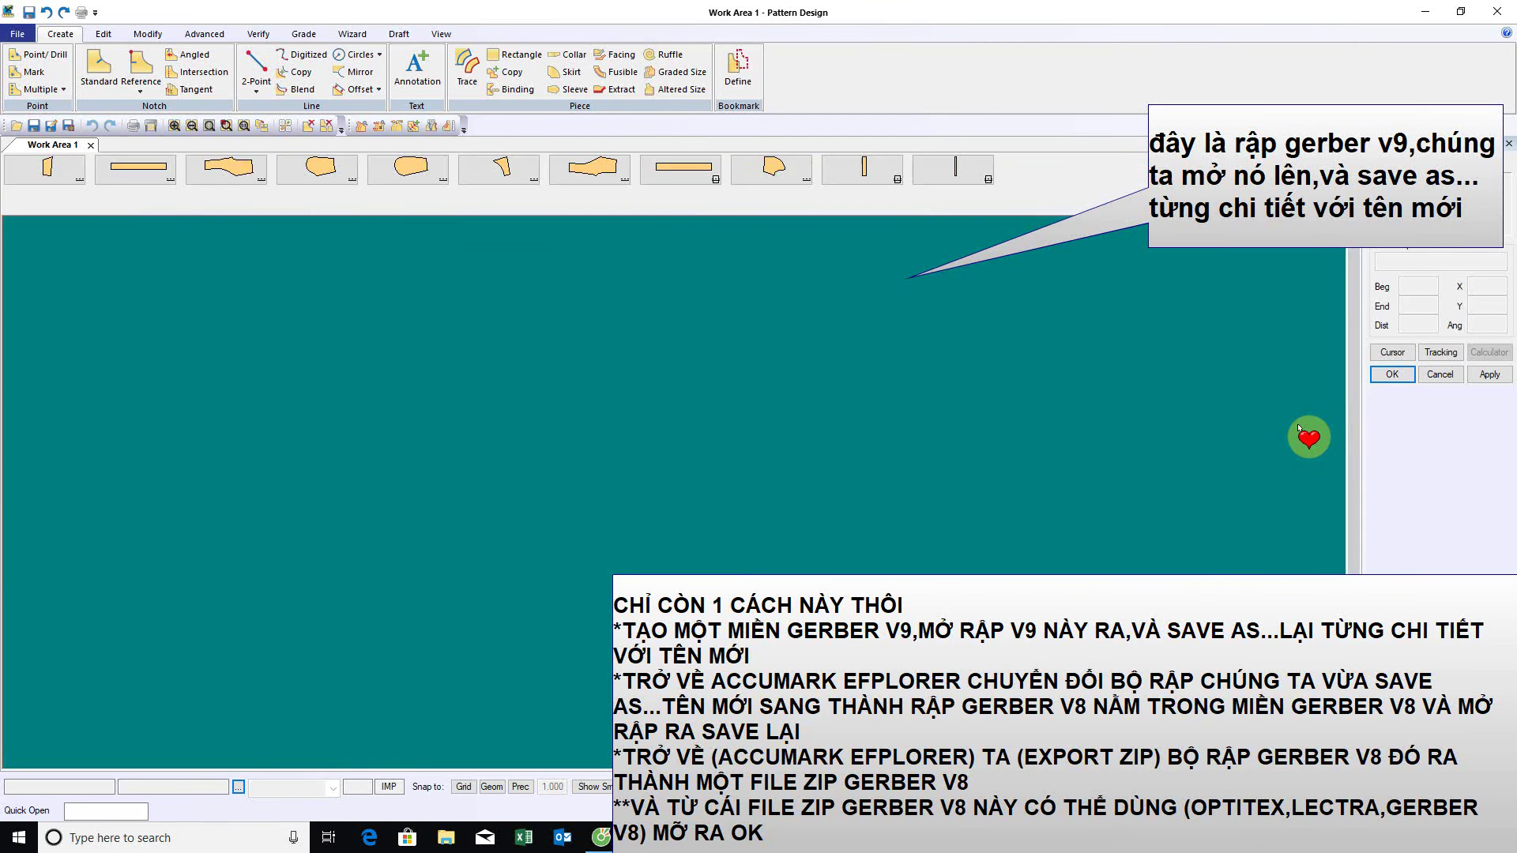
right_click(1096, 175)
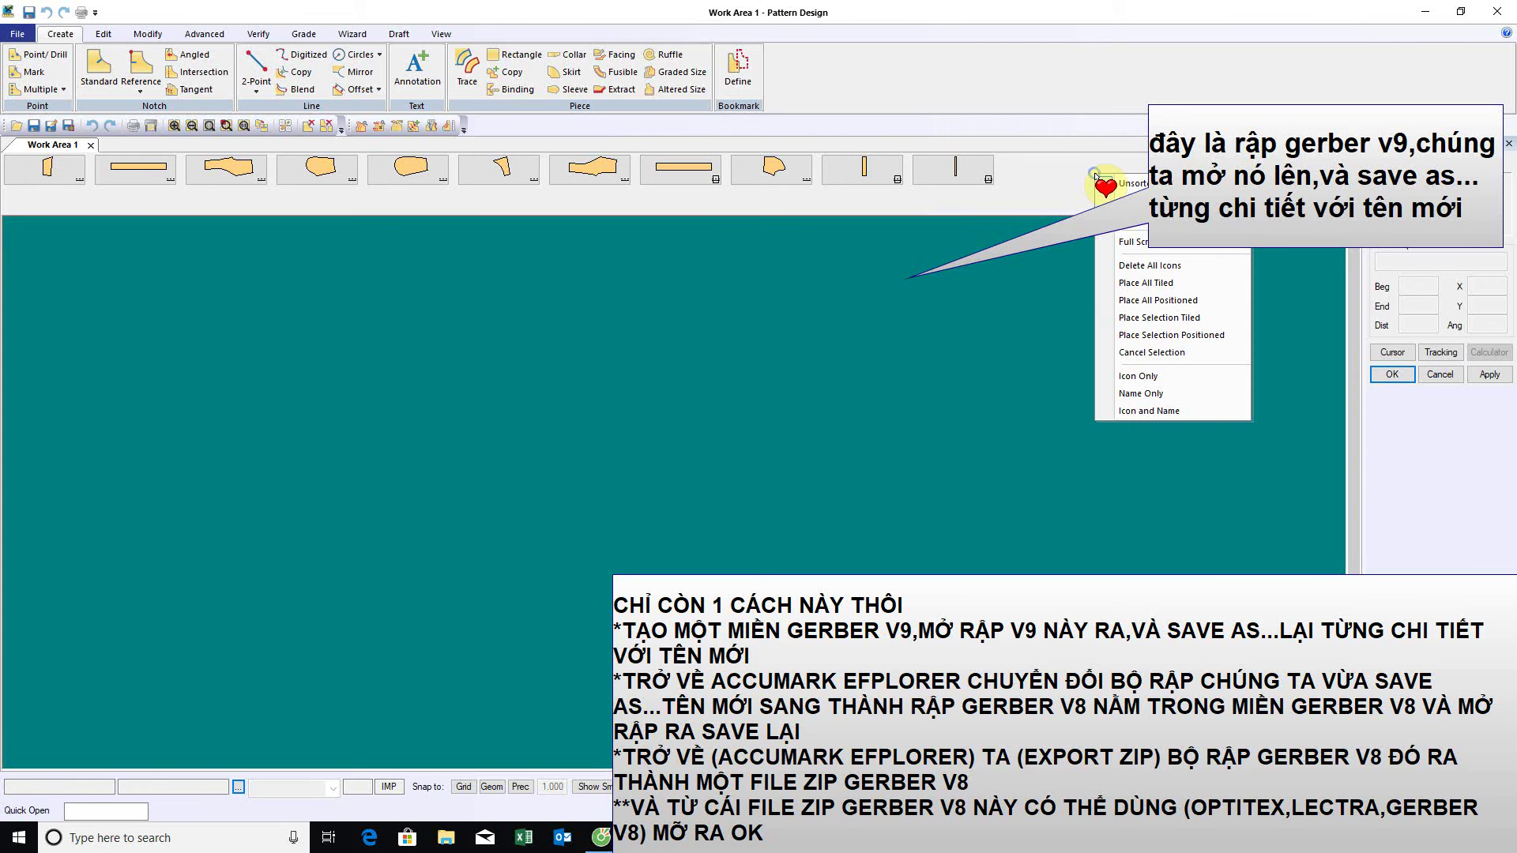
left_click(1154, 300)
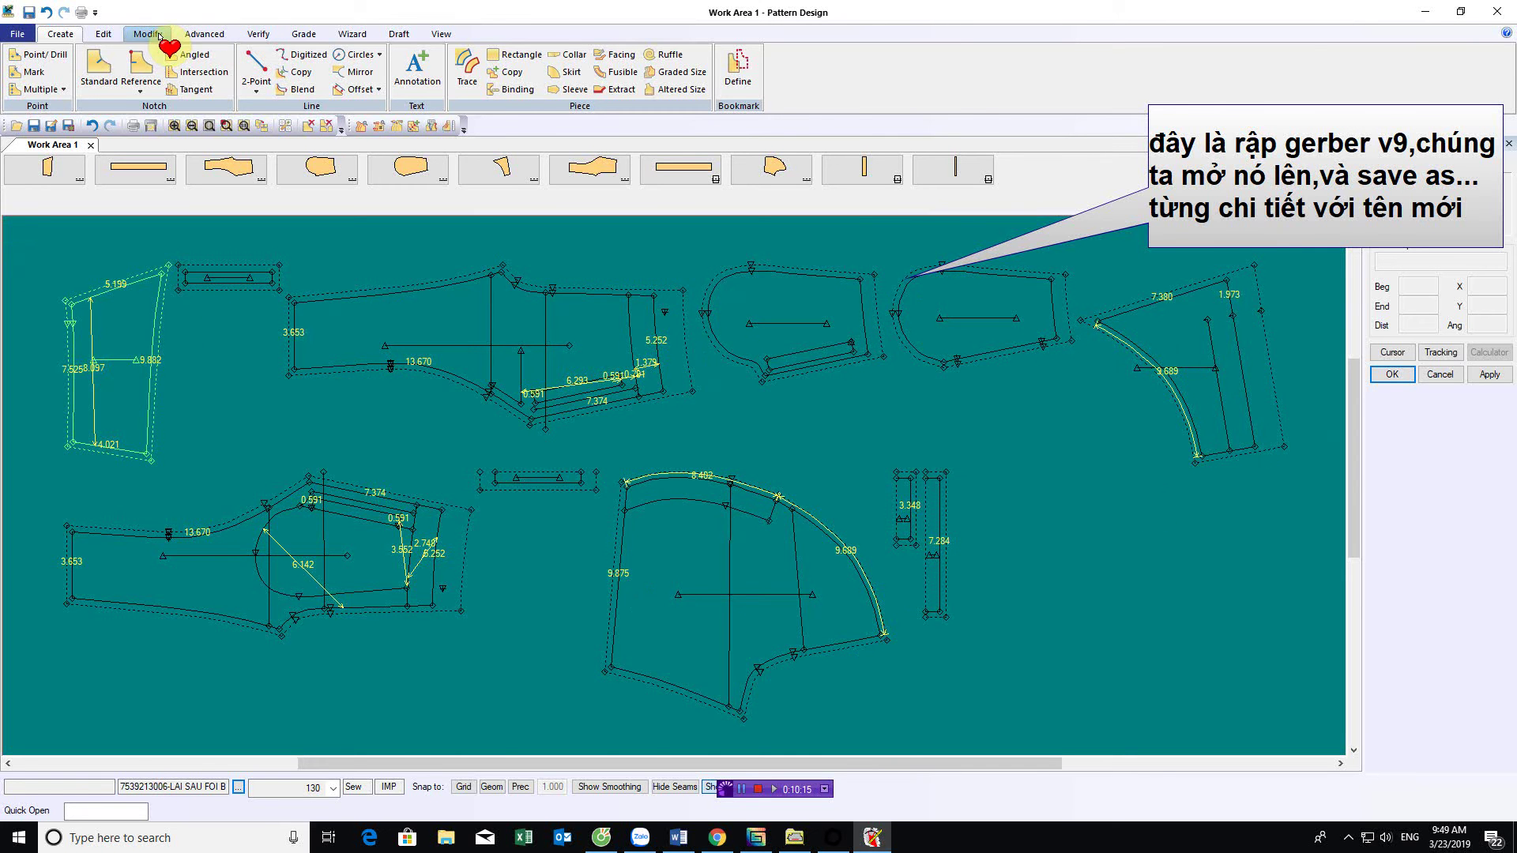
Set the AccuMark storage area in the preferences paths to GERBERV9 and save the preferences
left_click(105, 34)
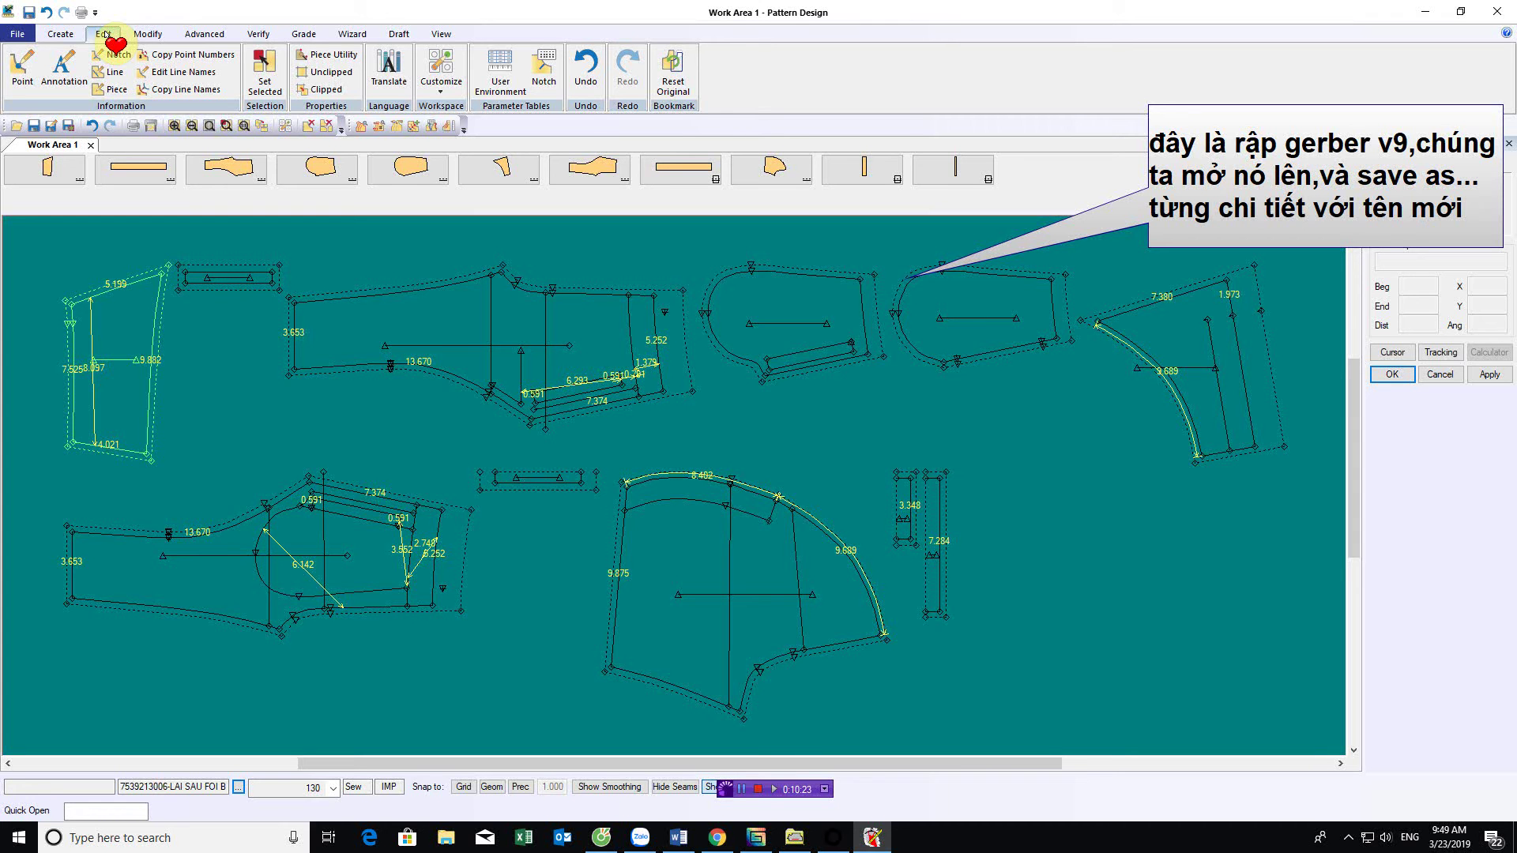
left_click(441, 69)
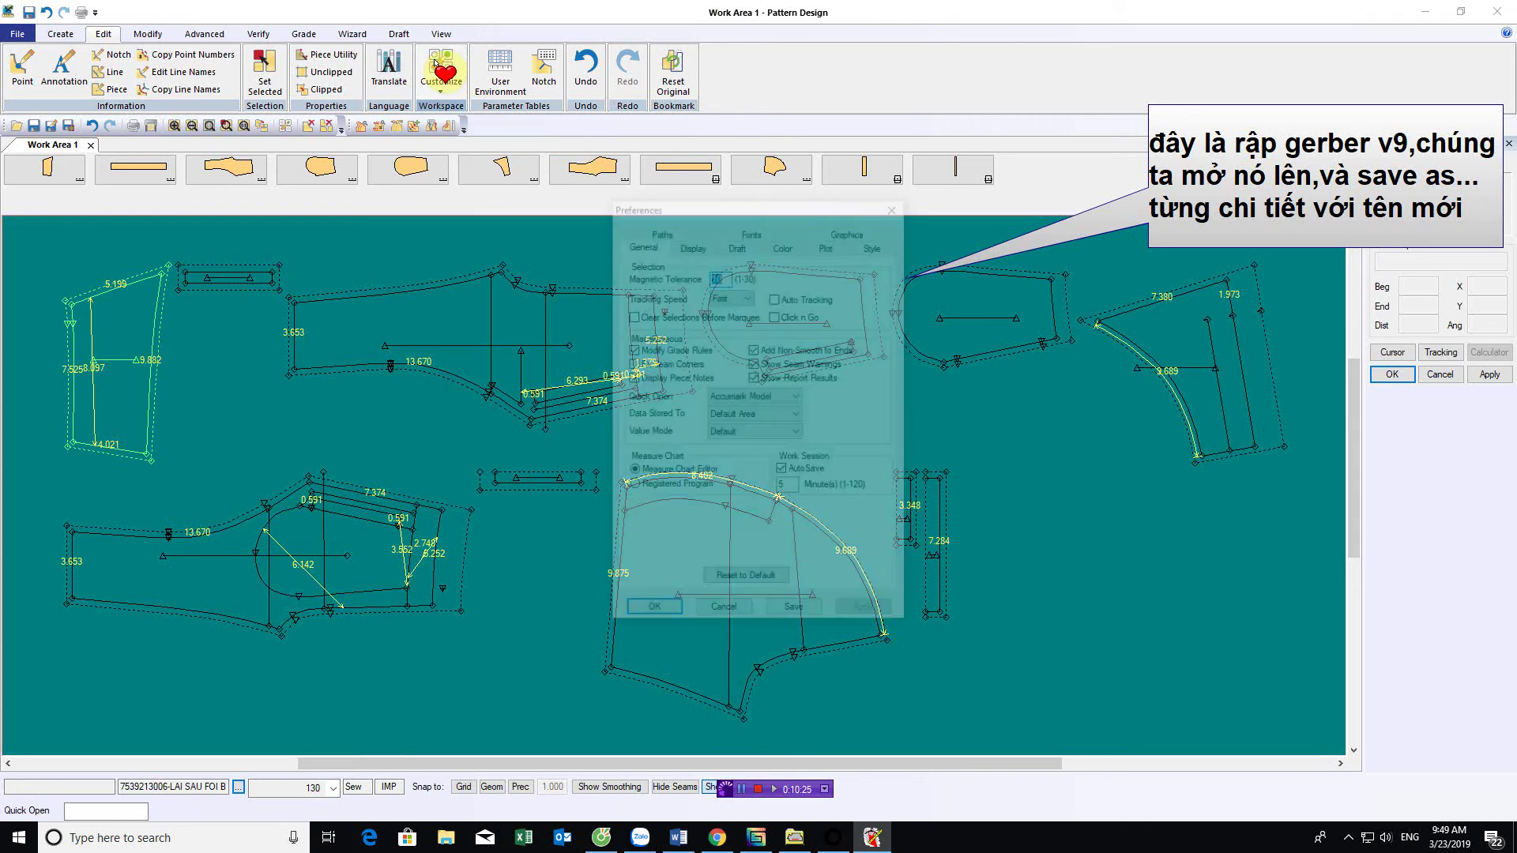
left_click(681, 229)
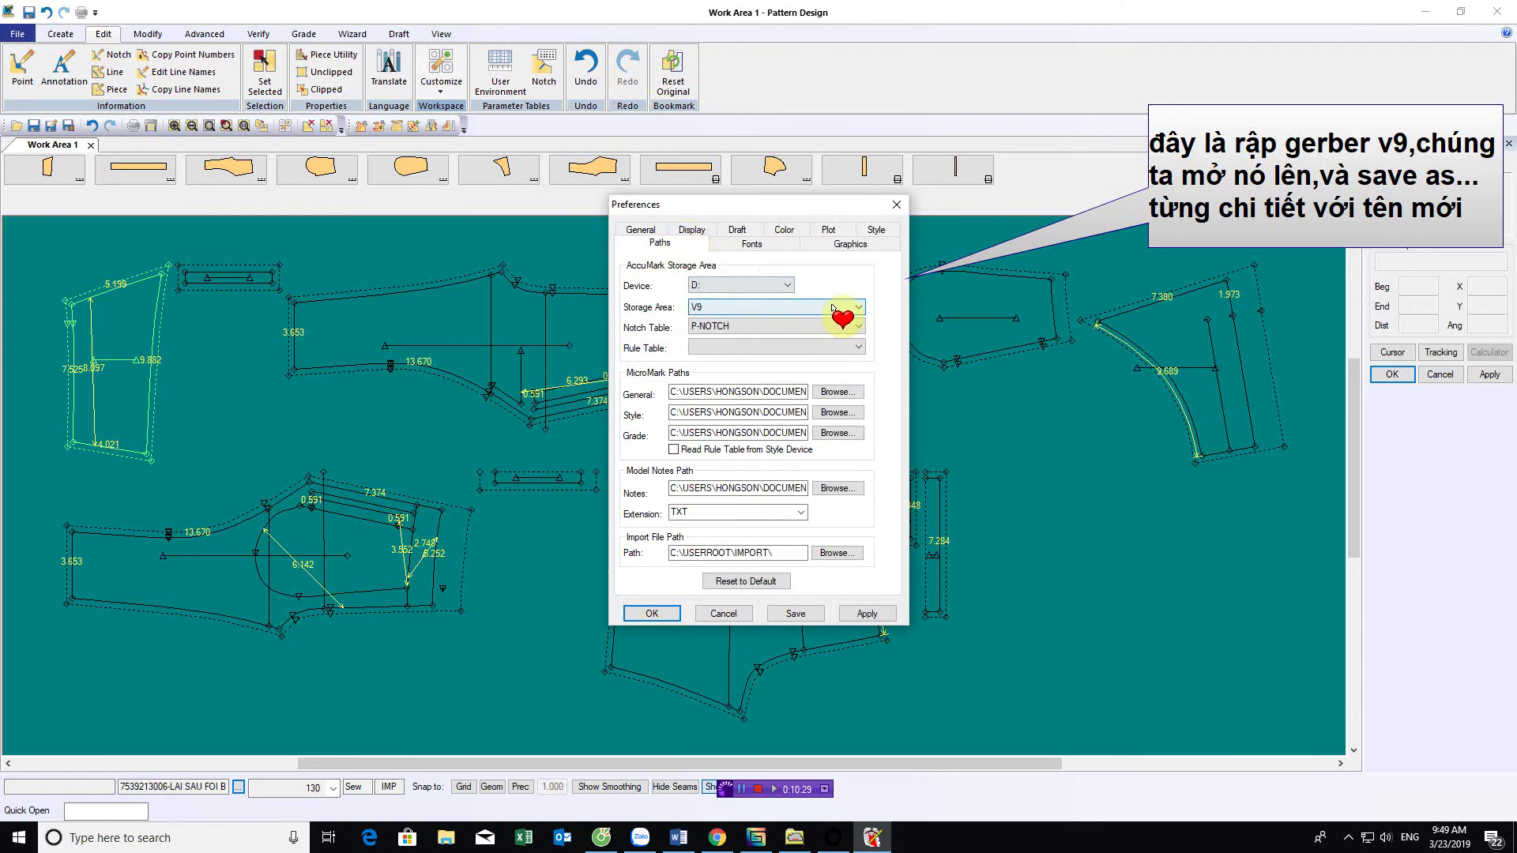
left_click(858, 310)
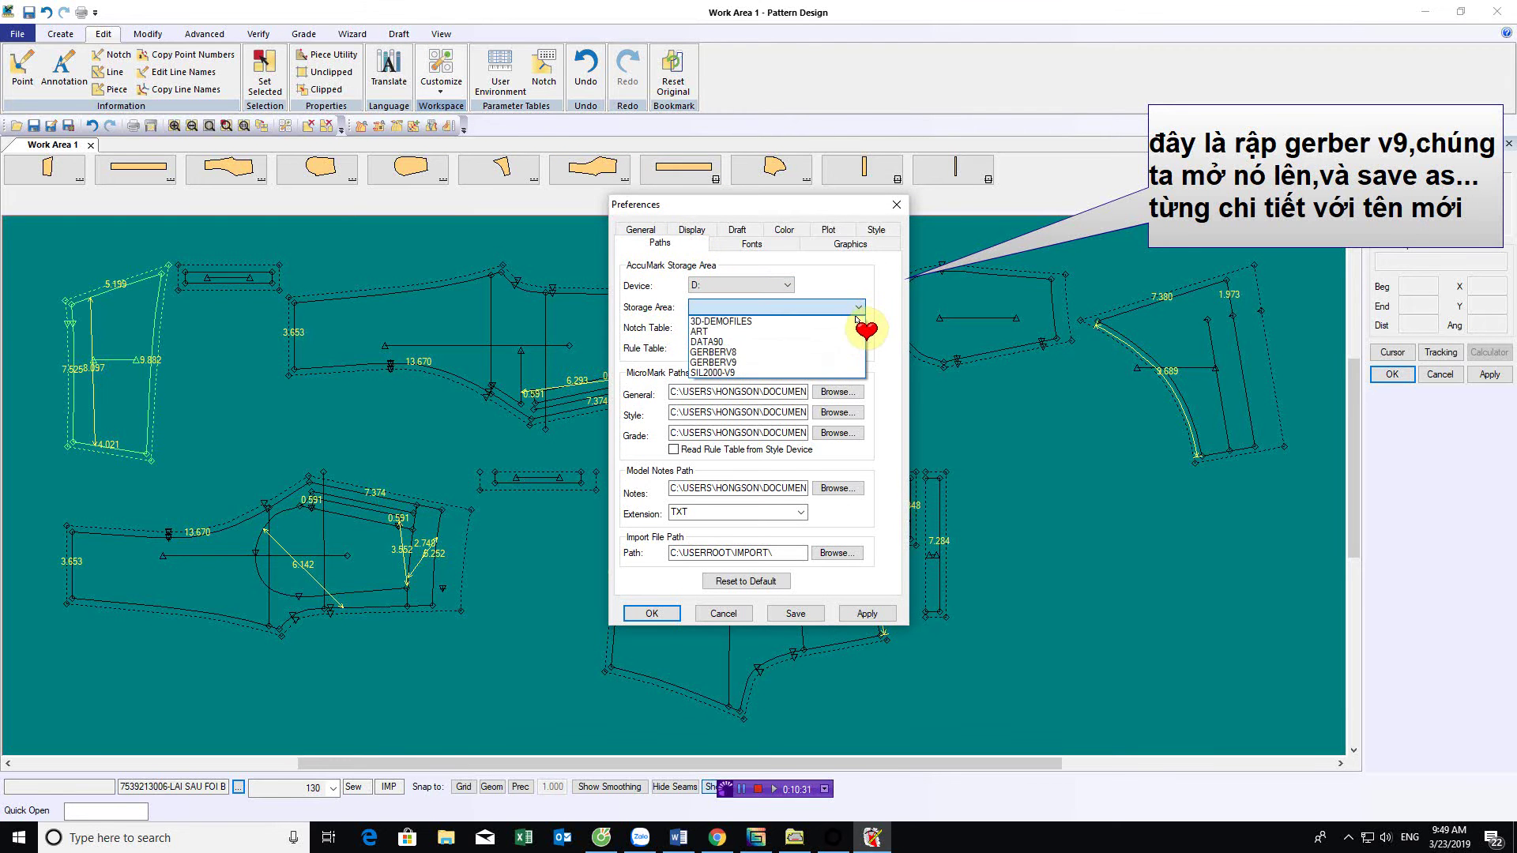
left_click(738, 364)
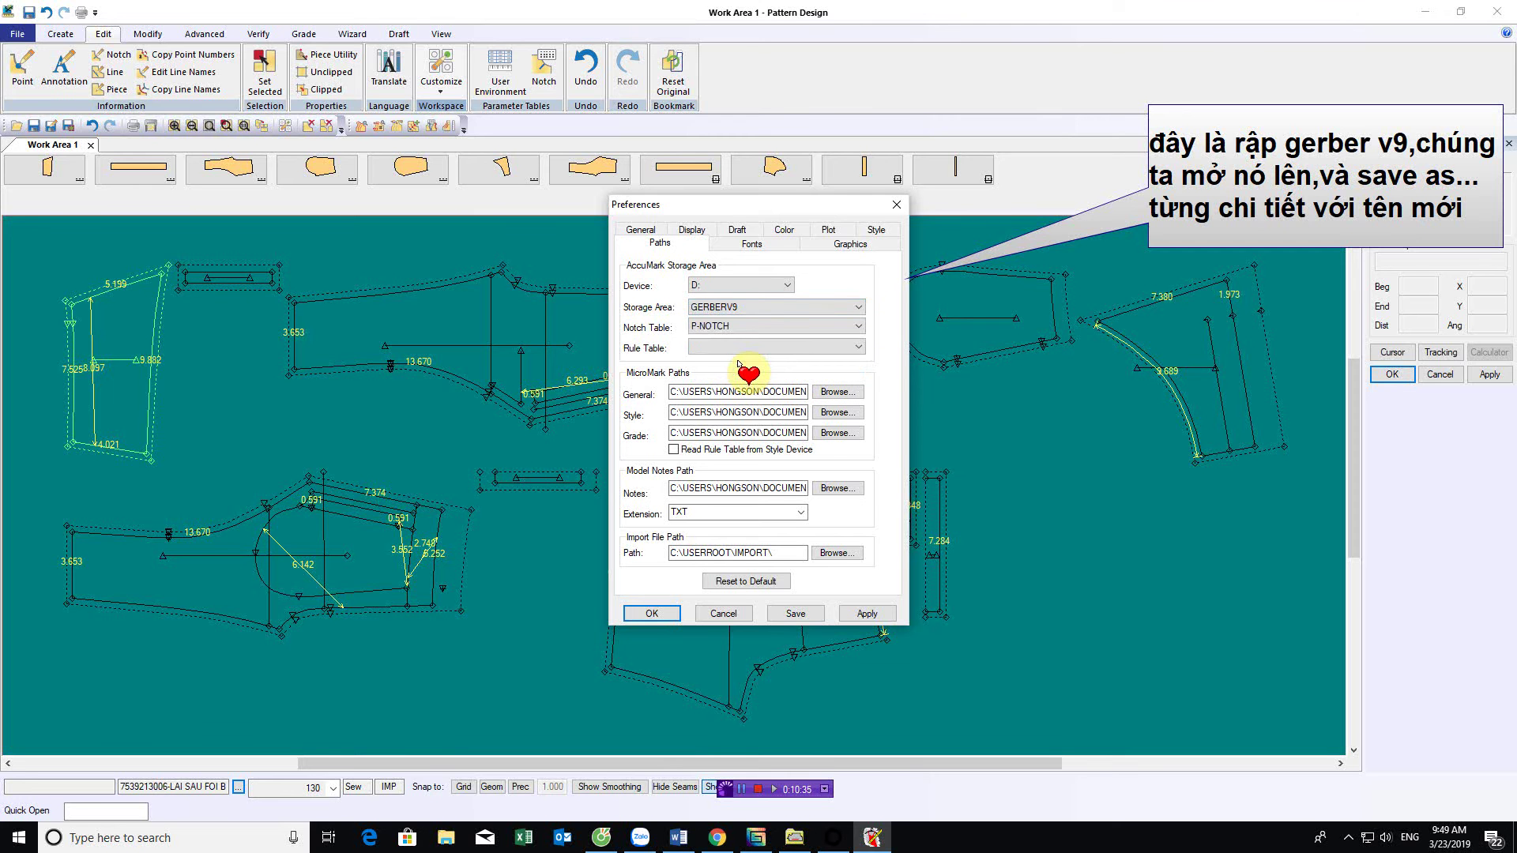
left_click(796, 613)
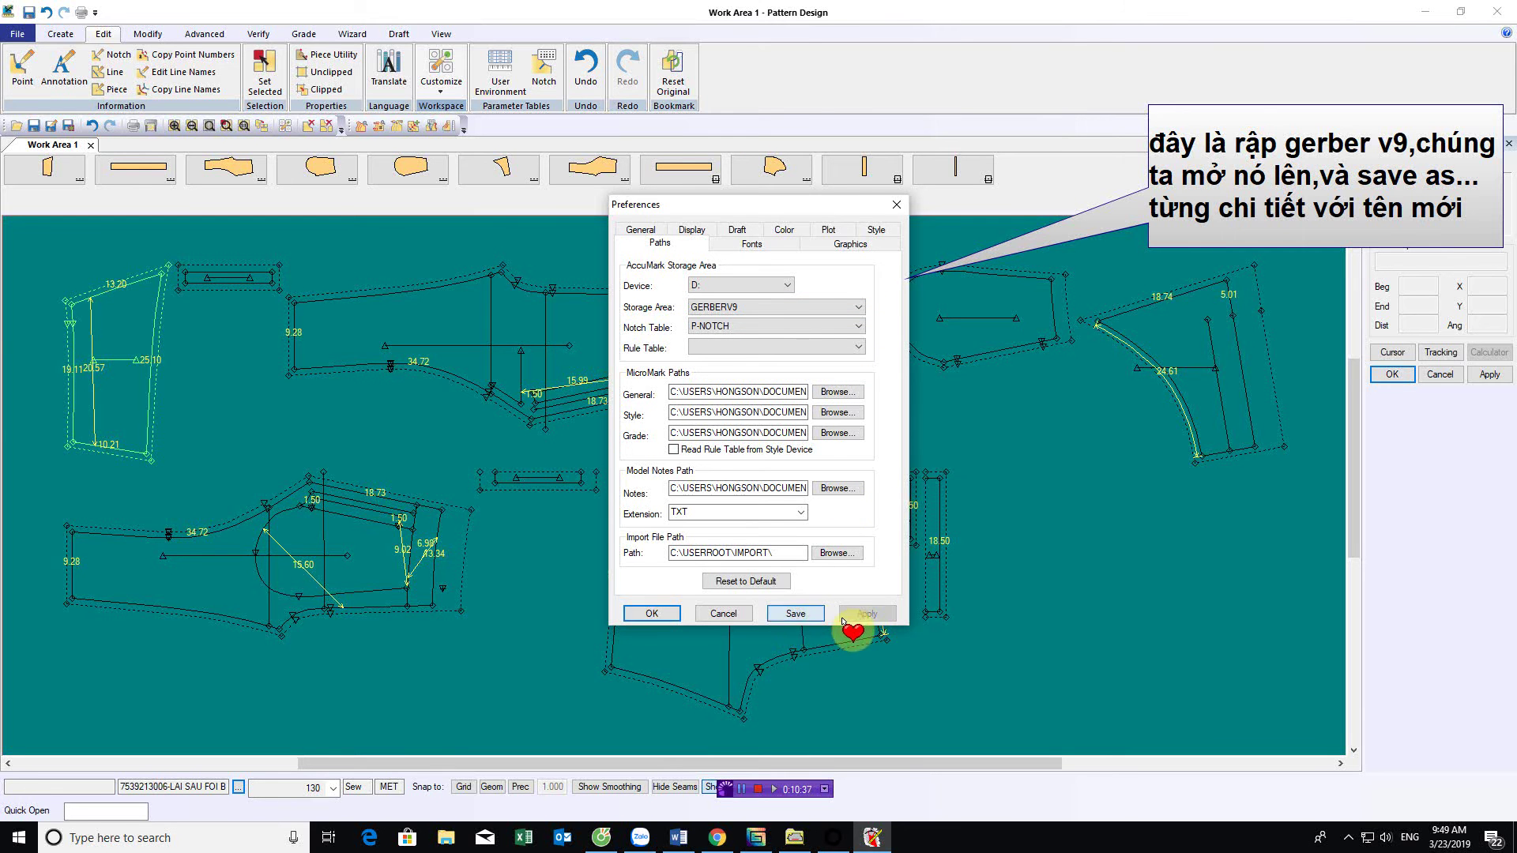
left_click(651, 614)
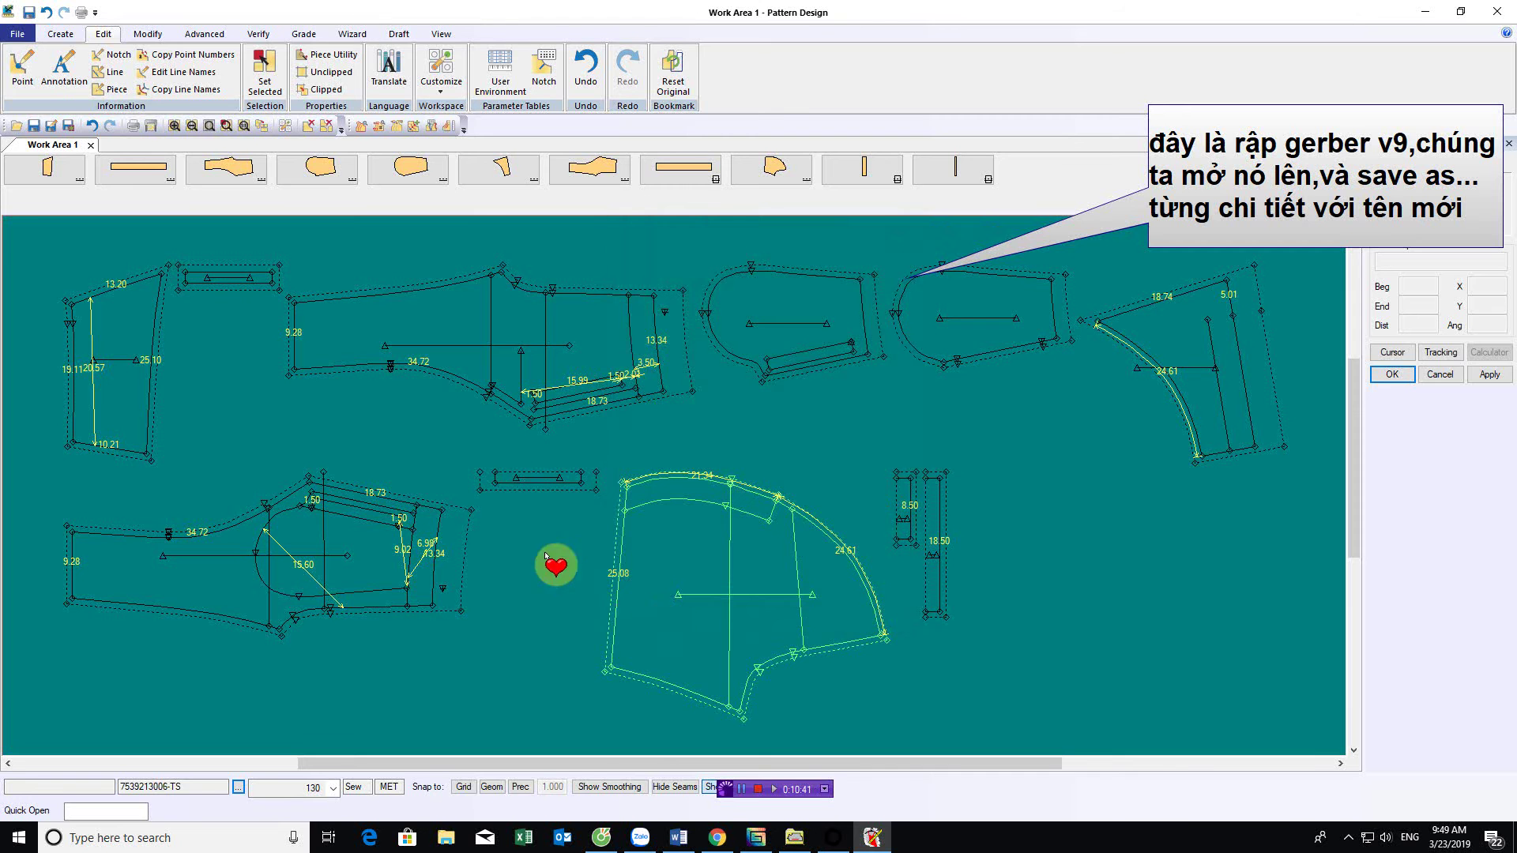
Clear all measurements from the pieces in the work area
left_click(412, 345)
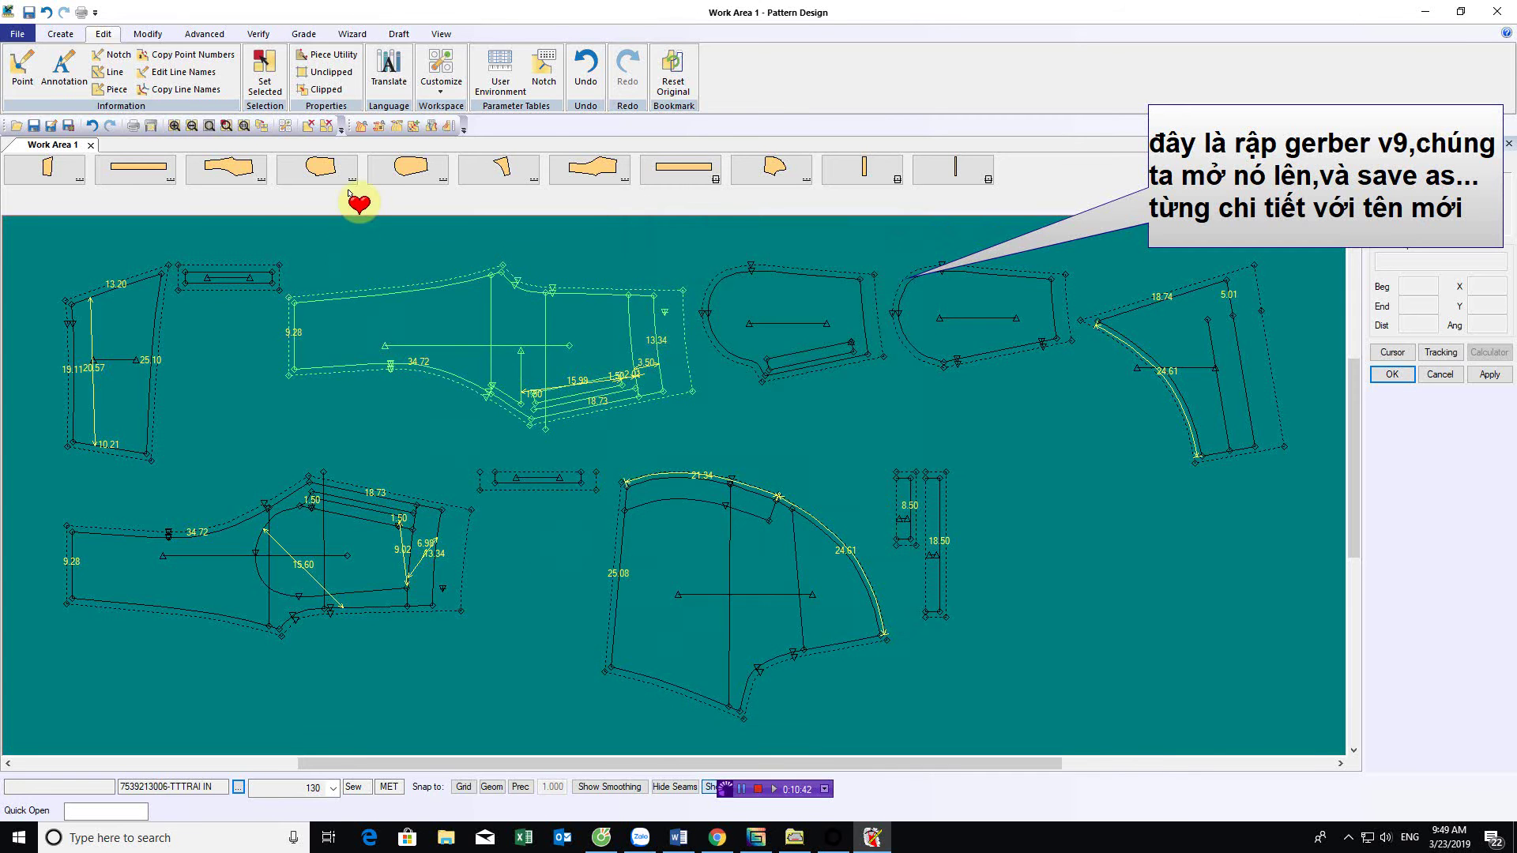
left_click(148, 34)
left_click(257, 34)
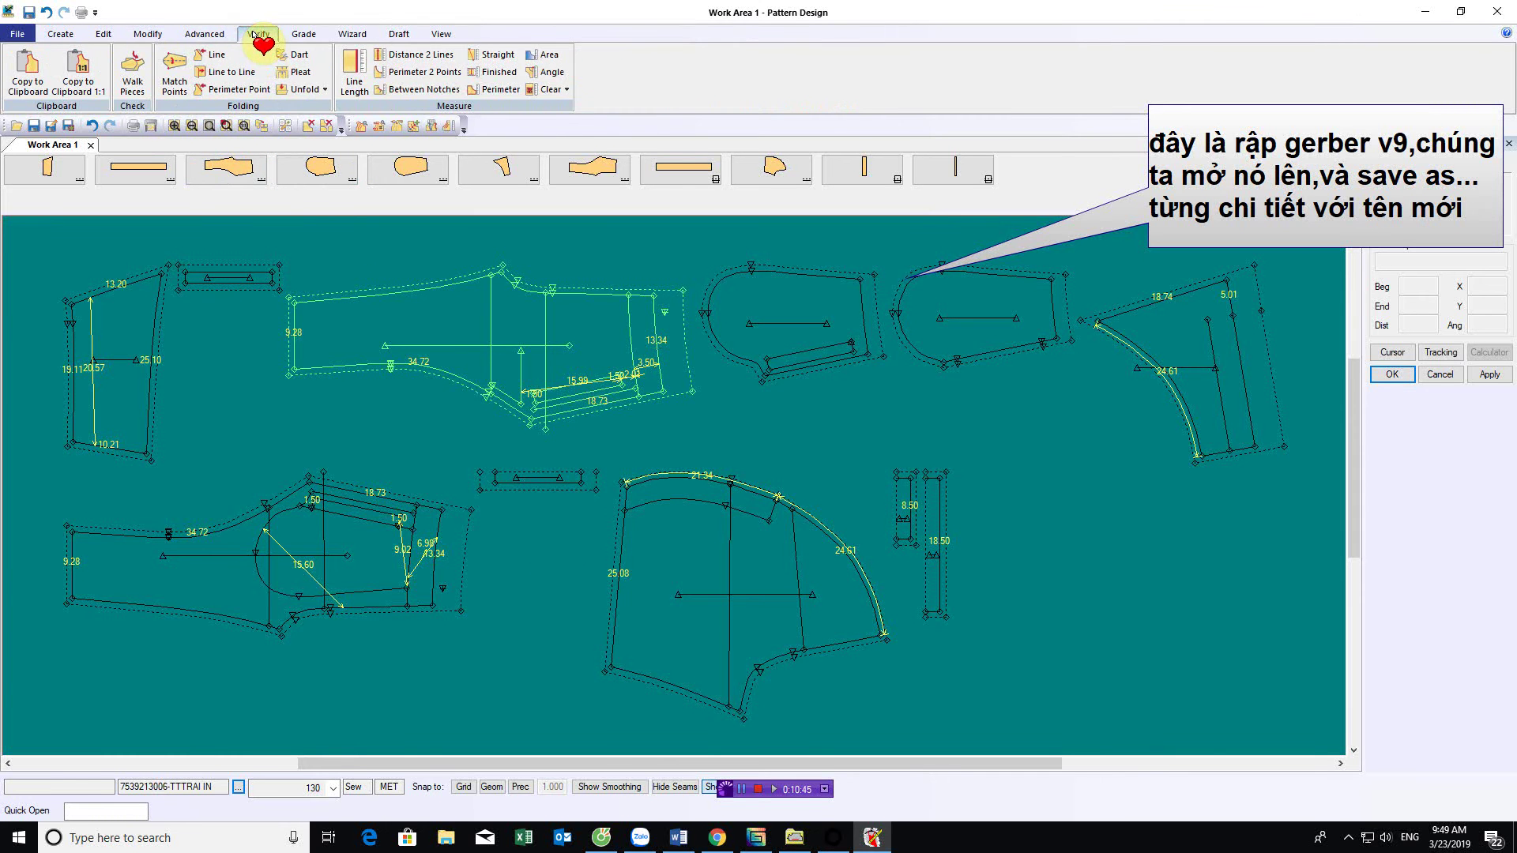
left_click(545, 89)
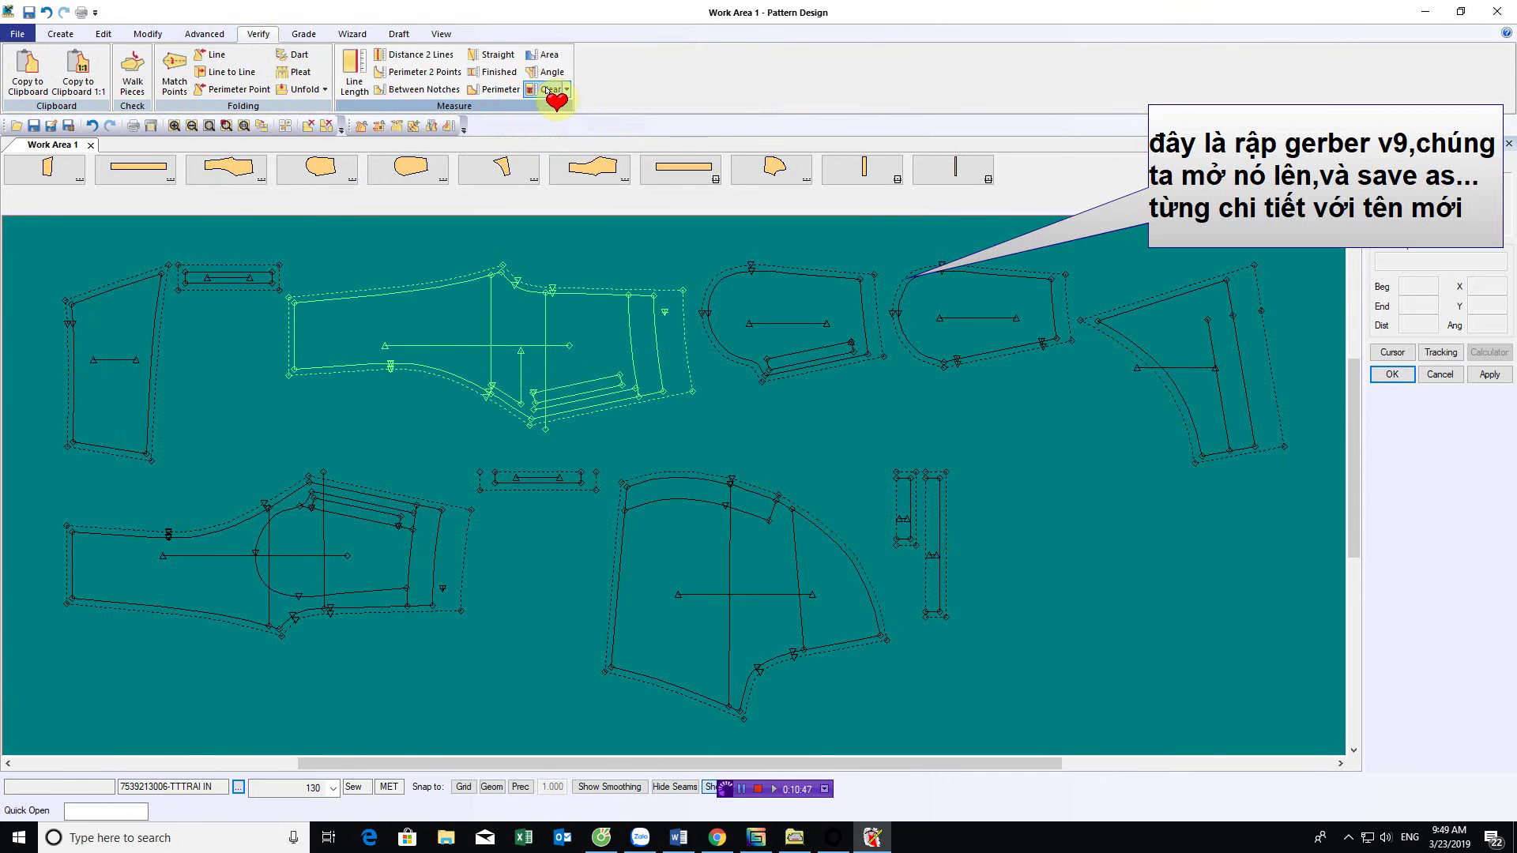
scroll(645, 378, "down", 2)
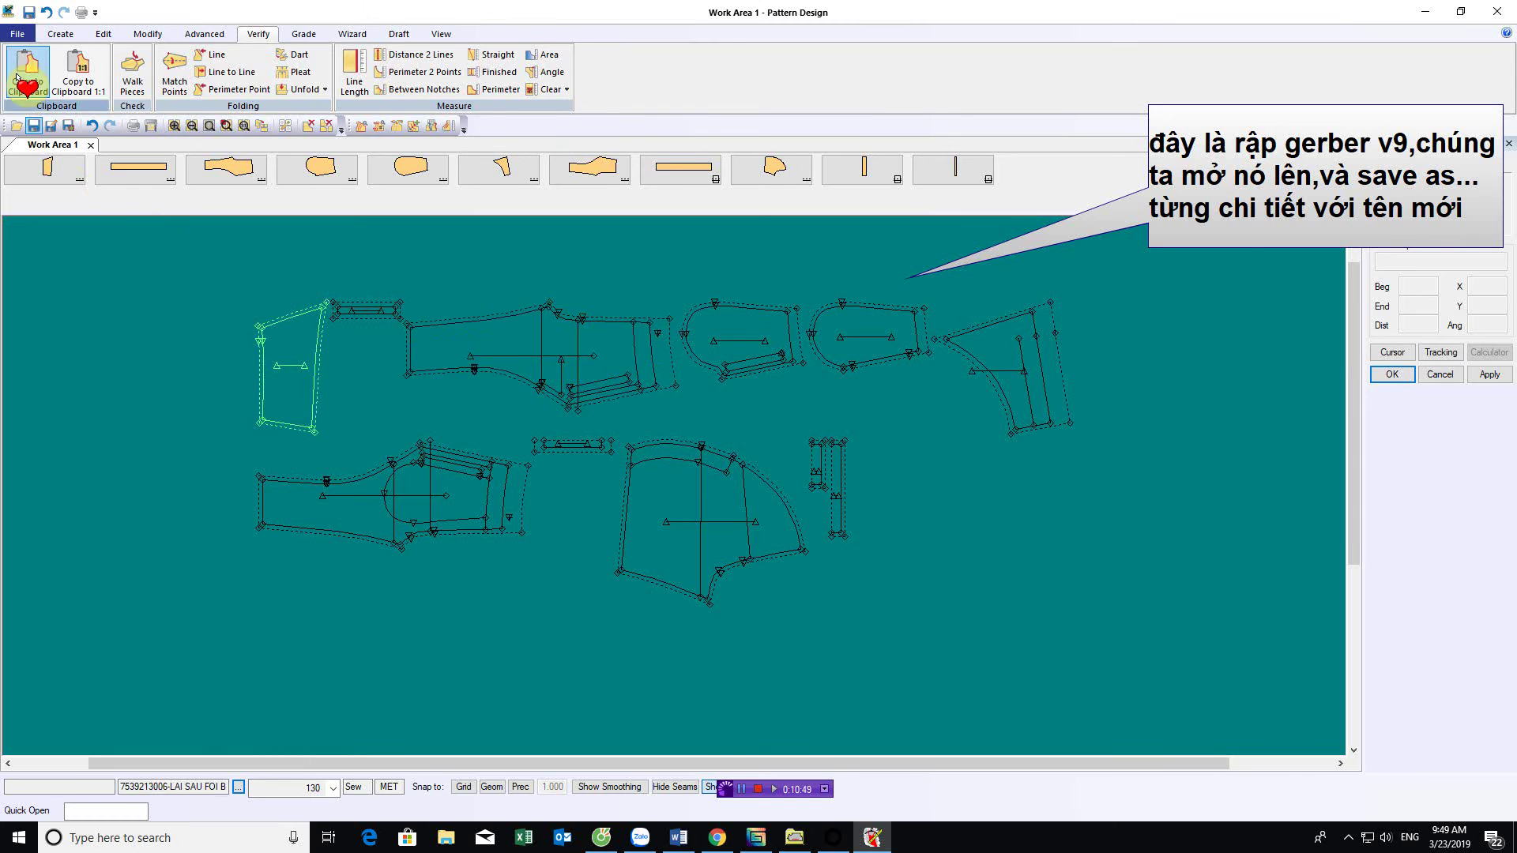
Save all the pieces in the work area under their existing names
left_click(28, 13)
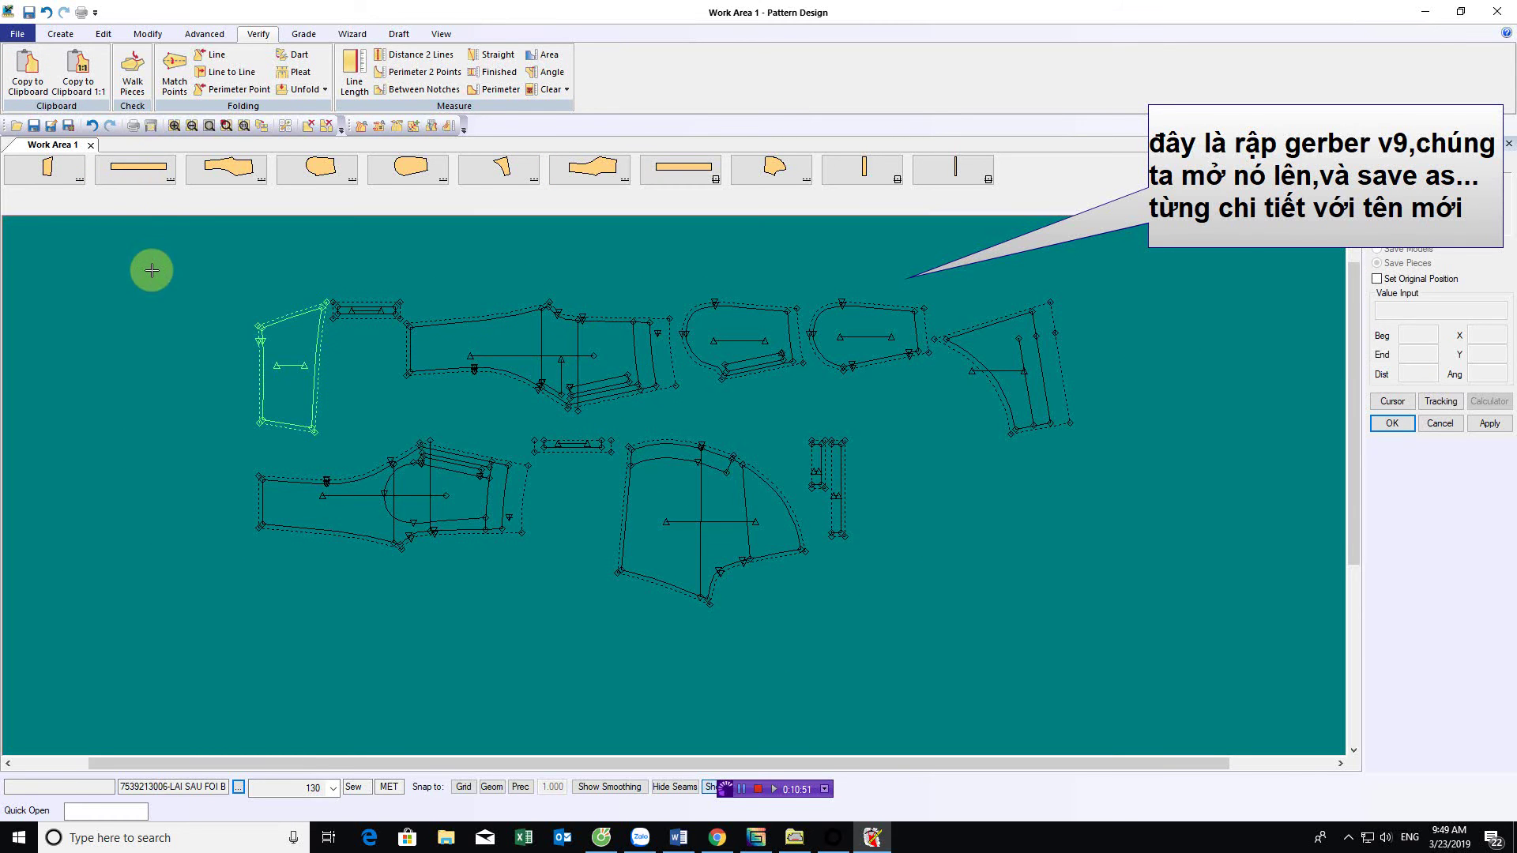
left_click_drag(139, 243, 1223, 640)
right_click(1043, 544)
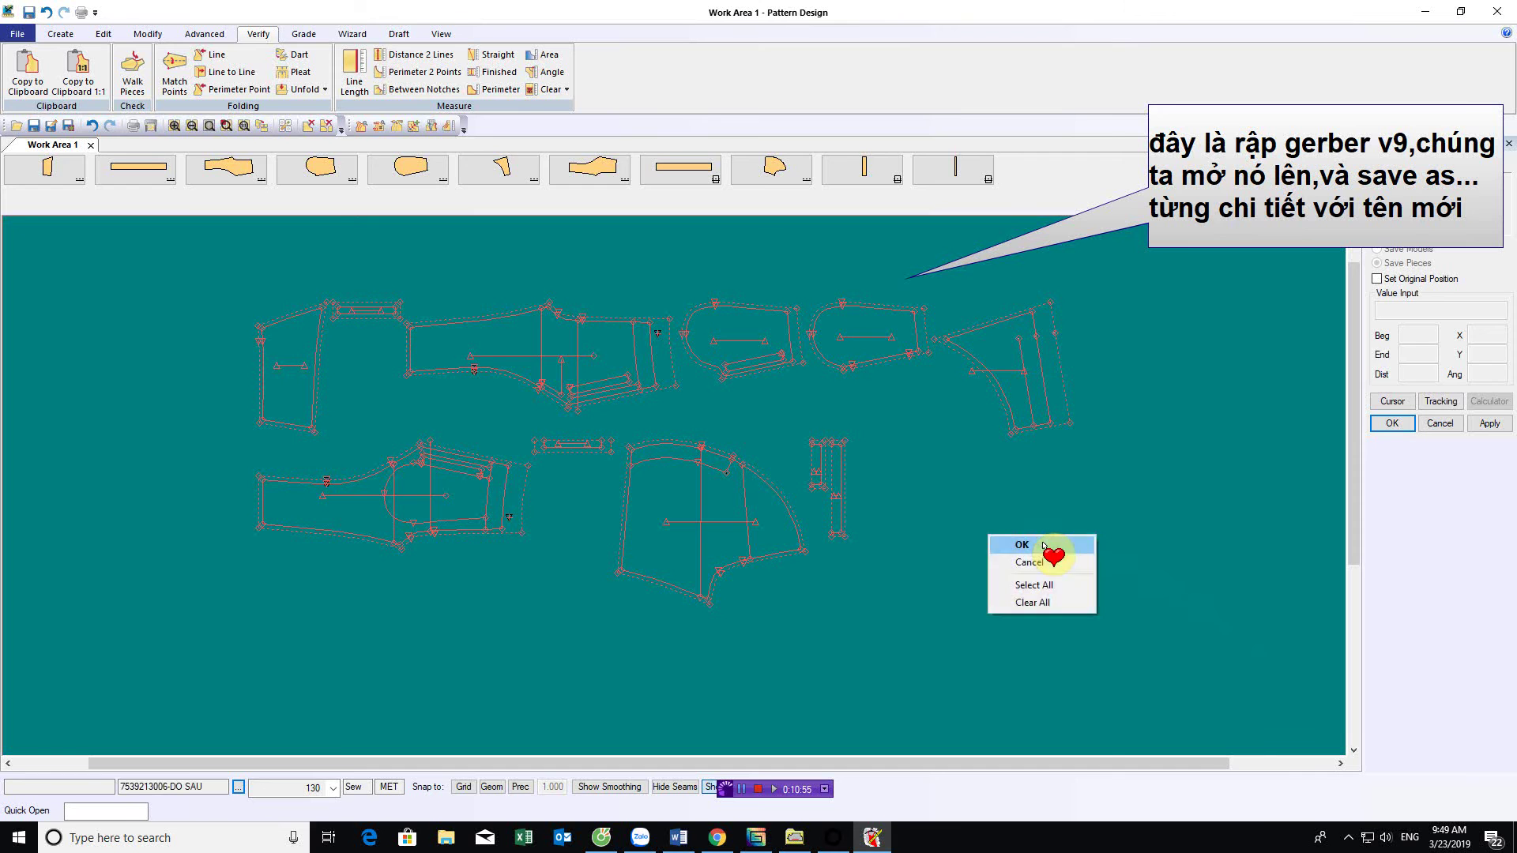
left_click(1043, 544)
right_click(1043, 542)
left_click(1052, 550)
Move the TS, TTTRAI IN, LAI SAU FOI B and pocketed front pieces into a spaced row low in the work area
left_click(379, 489)
left_click_drag(378, 498, 321, 557)
left_click_drag(620, 552, 571, 594)
left_click(575, 609)
left_click(532, 353)
left_click(921, 602)
left_click(301, 365)
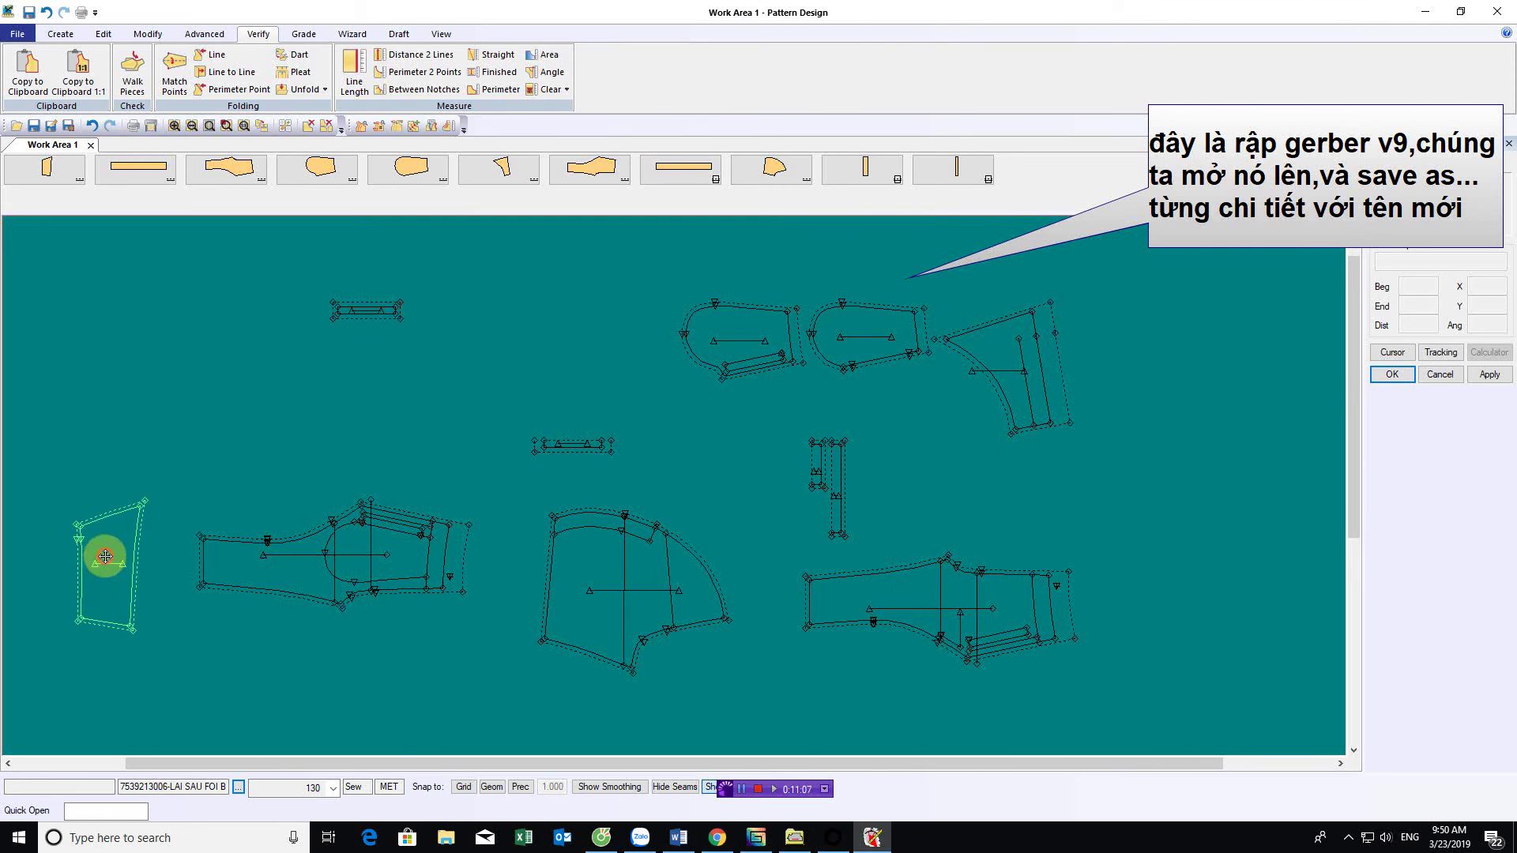
left_click(105, 557)
Move the two narrow vertical strips and the lower horizontal strip up beside the other horizontal strip, with space between them
left_click(836, 502)
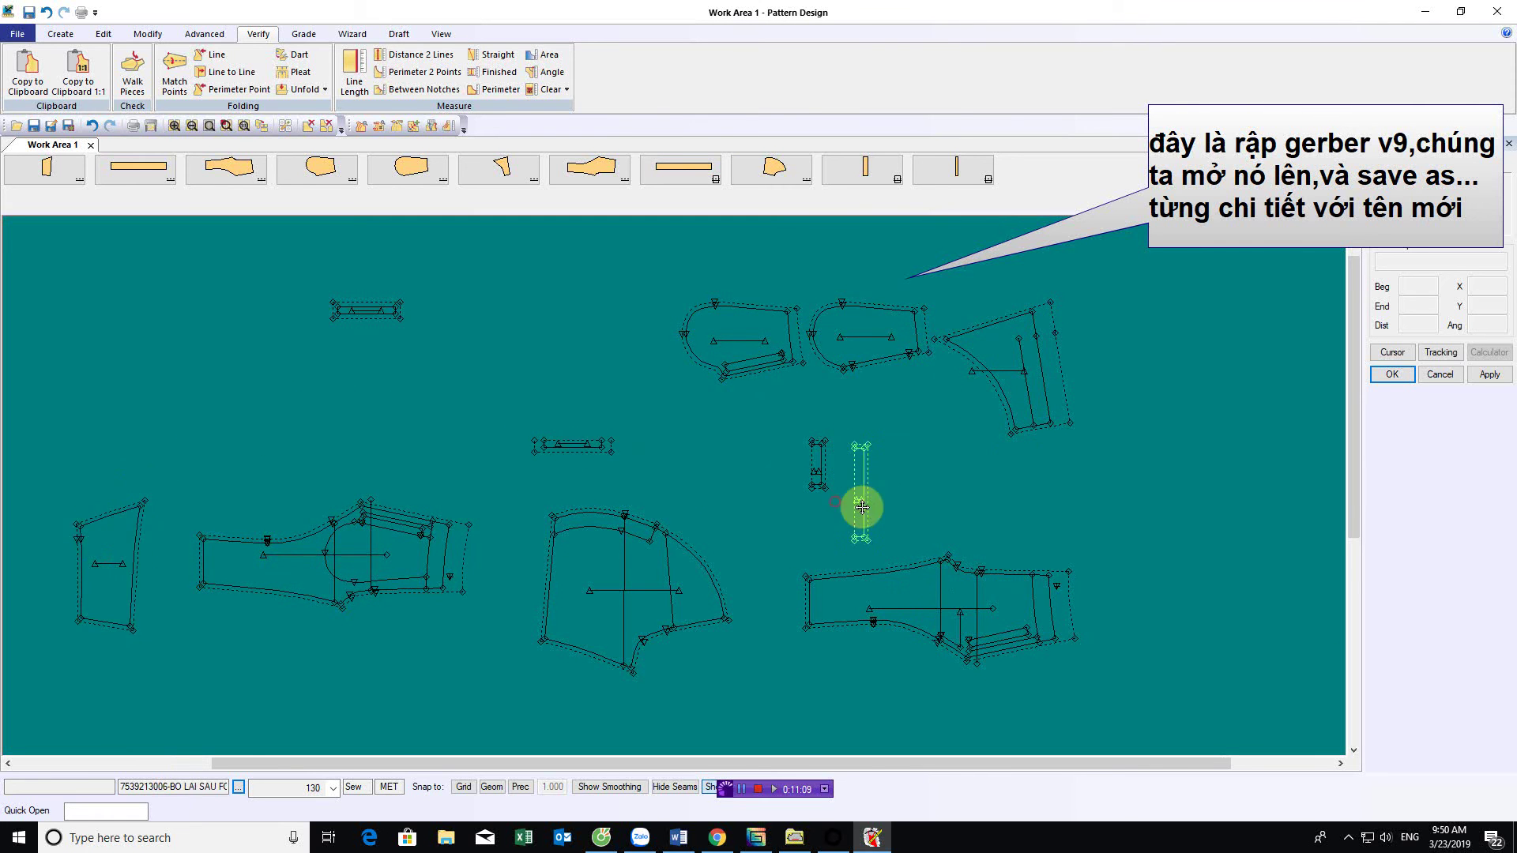
left_click(452, 330)
left_click(576, 446)
left_click(559, 305)
left_click(818, 464)
left_click(648, 309)
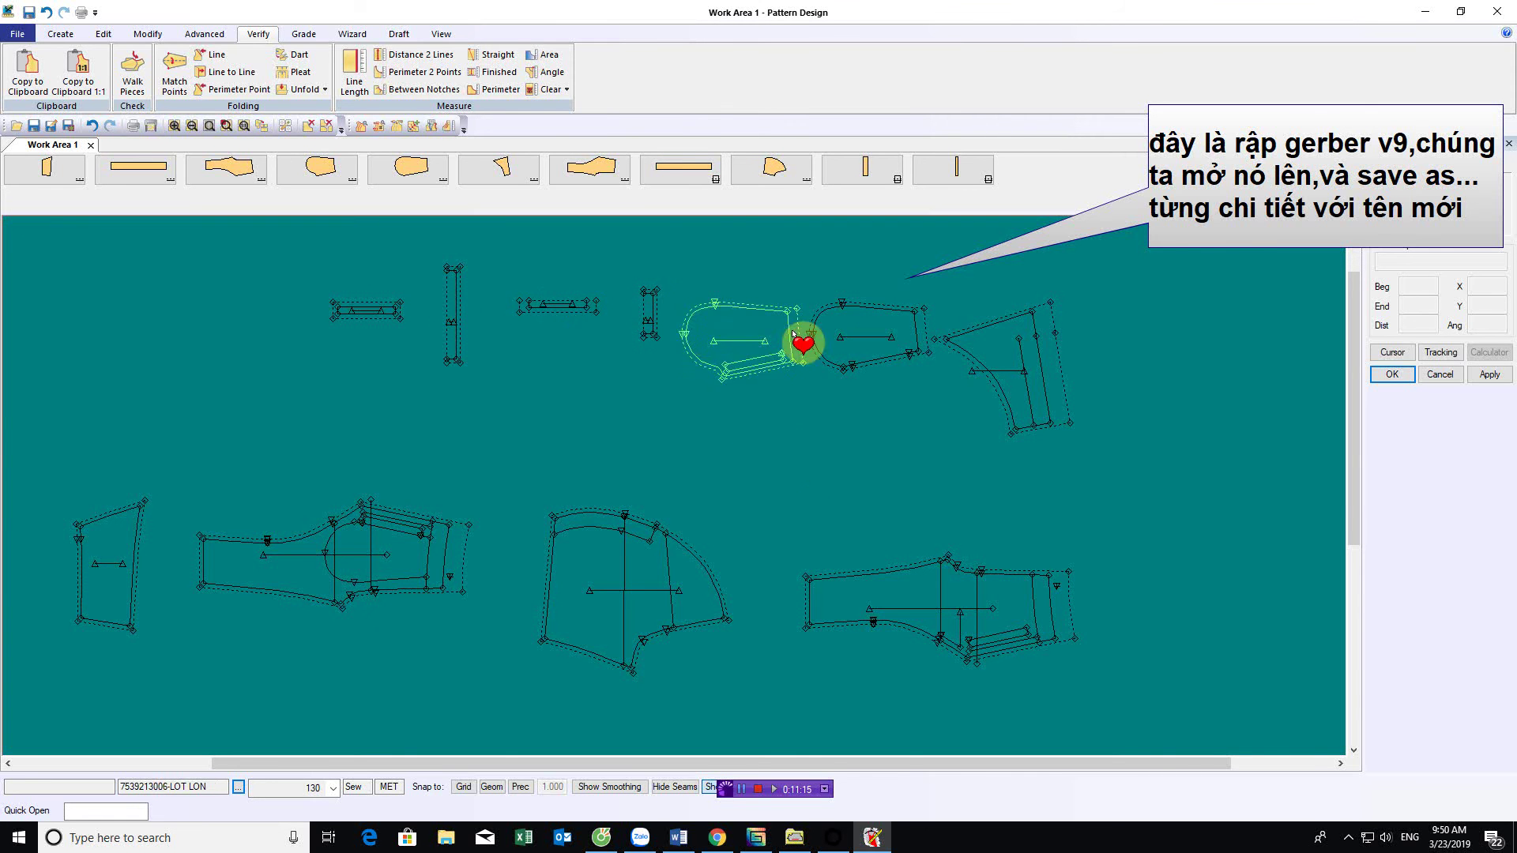
Space out the yoke piece and the two pocket lining pieces, LOT NHO and LOT LON, in the upper row
left_click(1031, 352)
left_click(1057, 352)
left_click(869, 336)
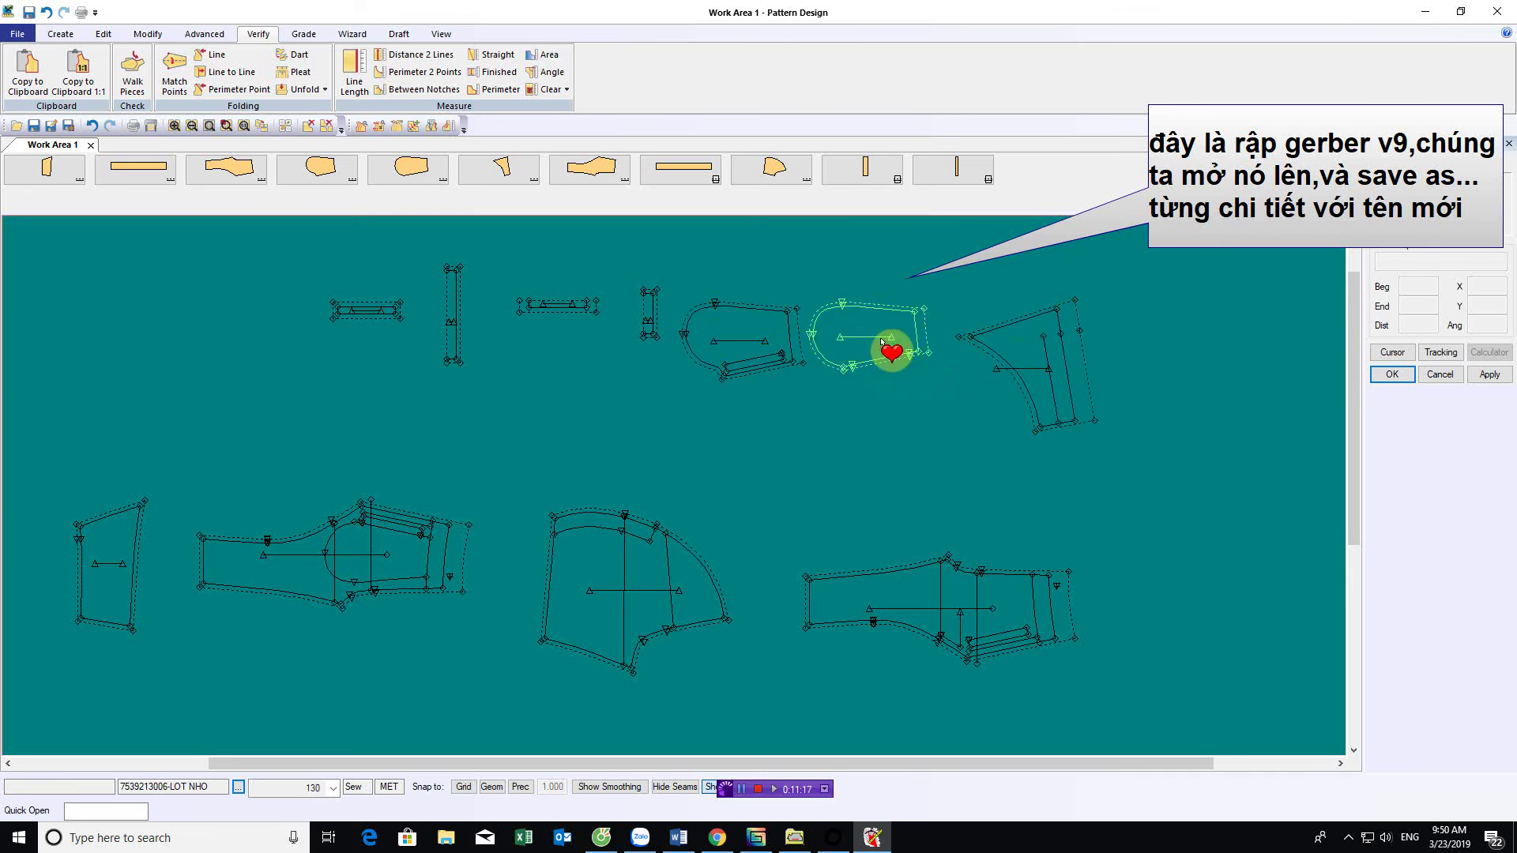
left_click(861, 376)
left_click(721, 304)
left_click(711, 347)
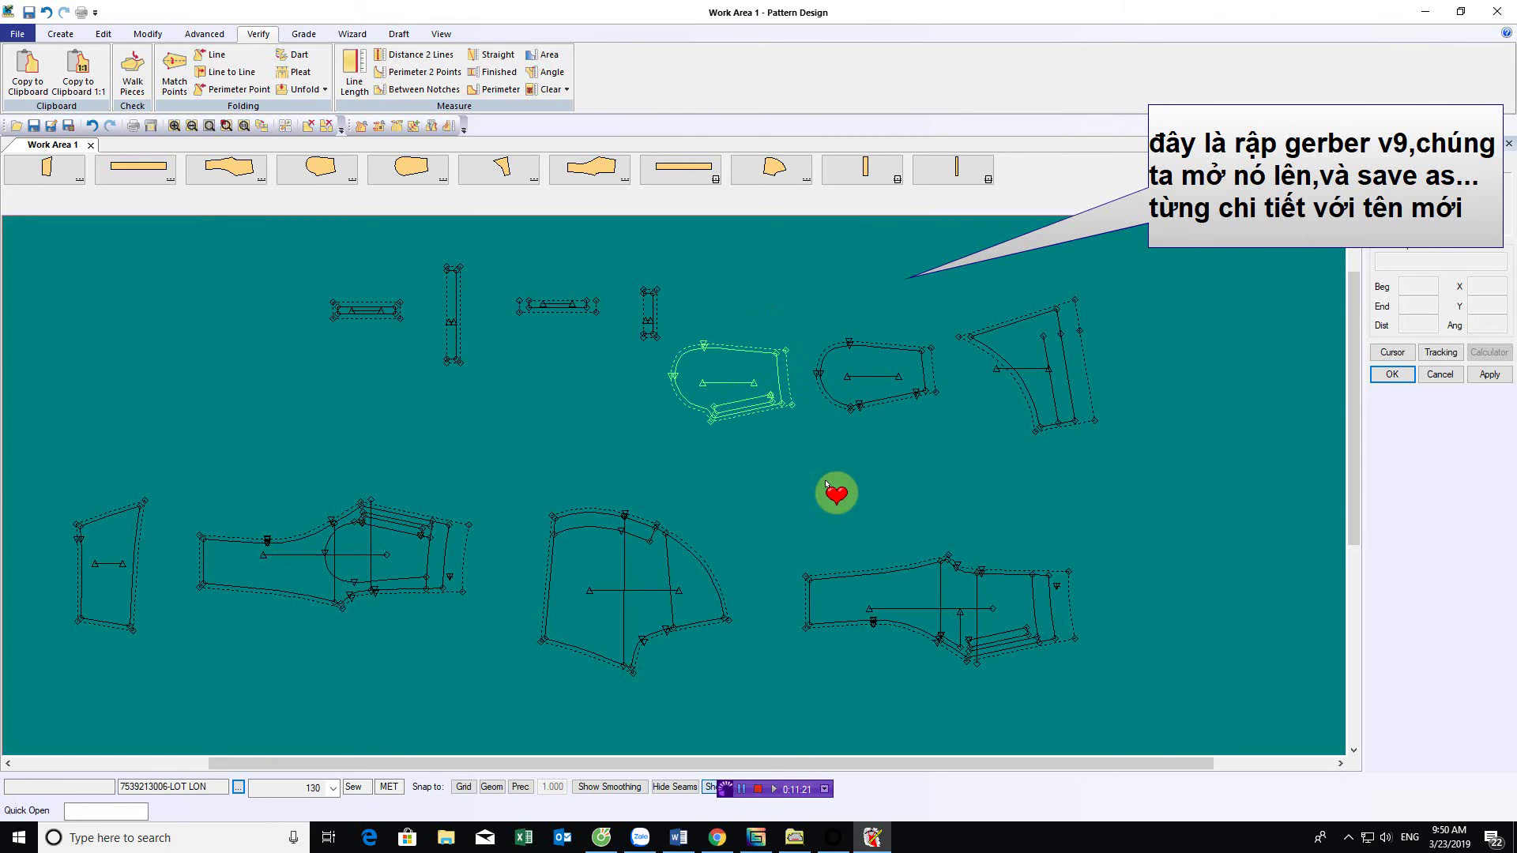
left_click(826, 484)
mouse_move(83, 544)
left_mouse_down()
mouse_move(203, 305)
mouse_move(89, 433)
mouse_move(101, 535)
left_mouse_up()
left_click(112, 575)
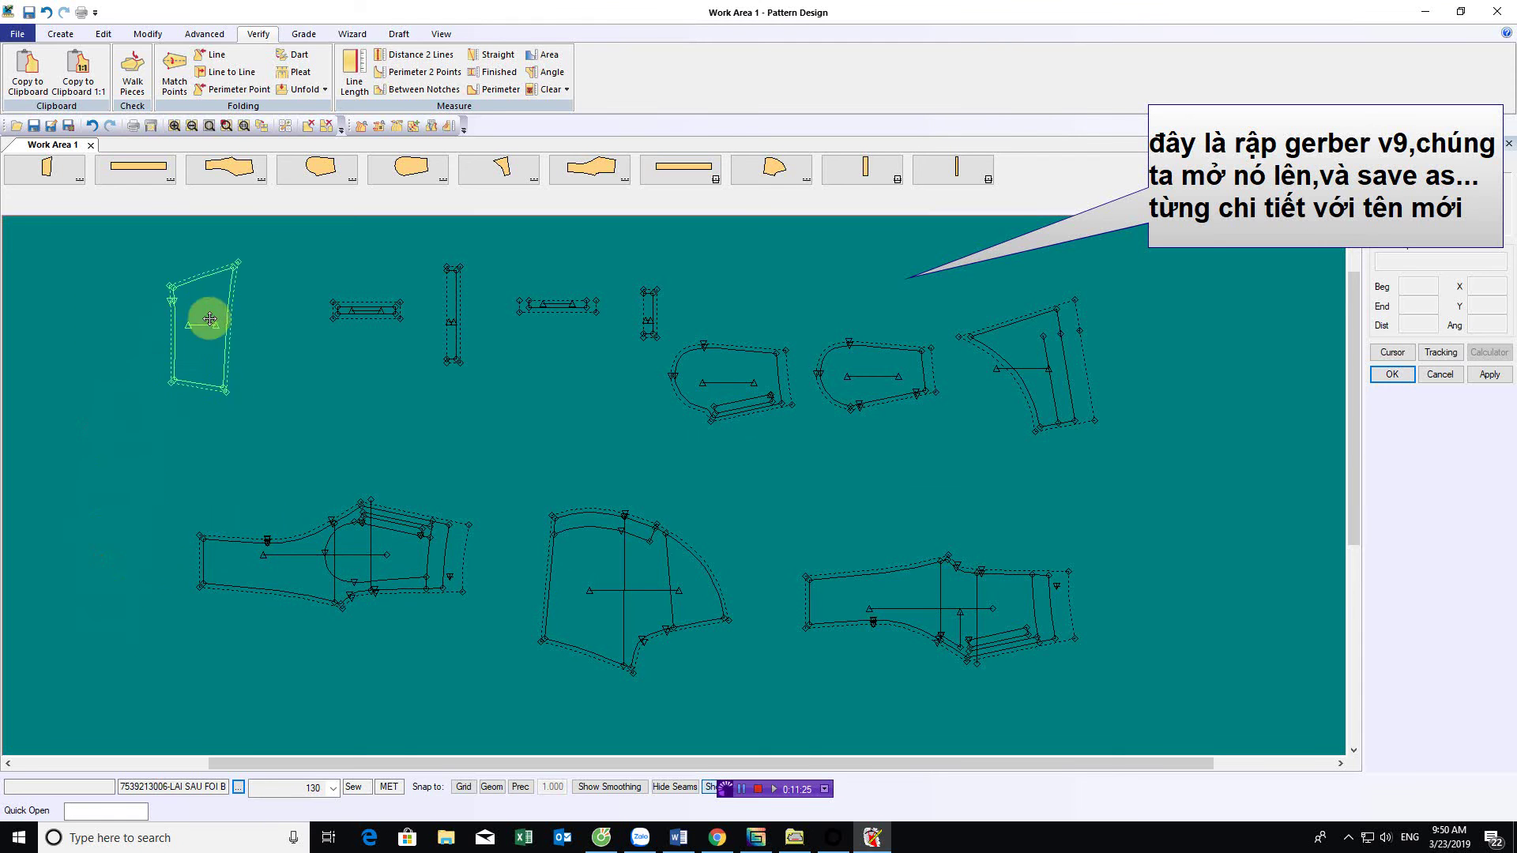
left_click(253, 325)
left_click(445, 316)
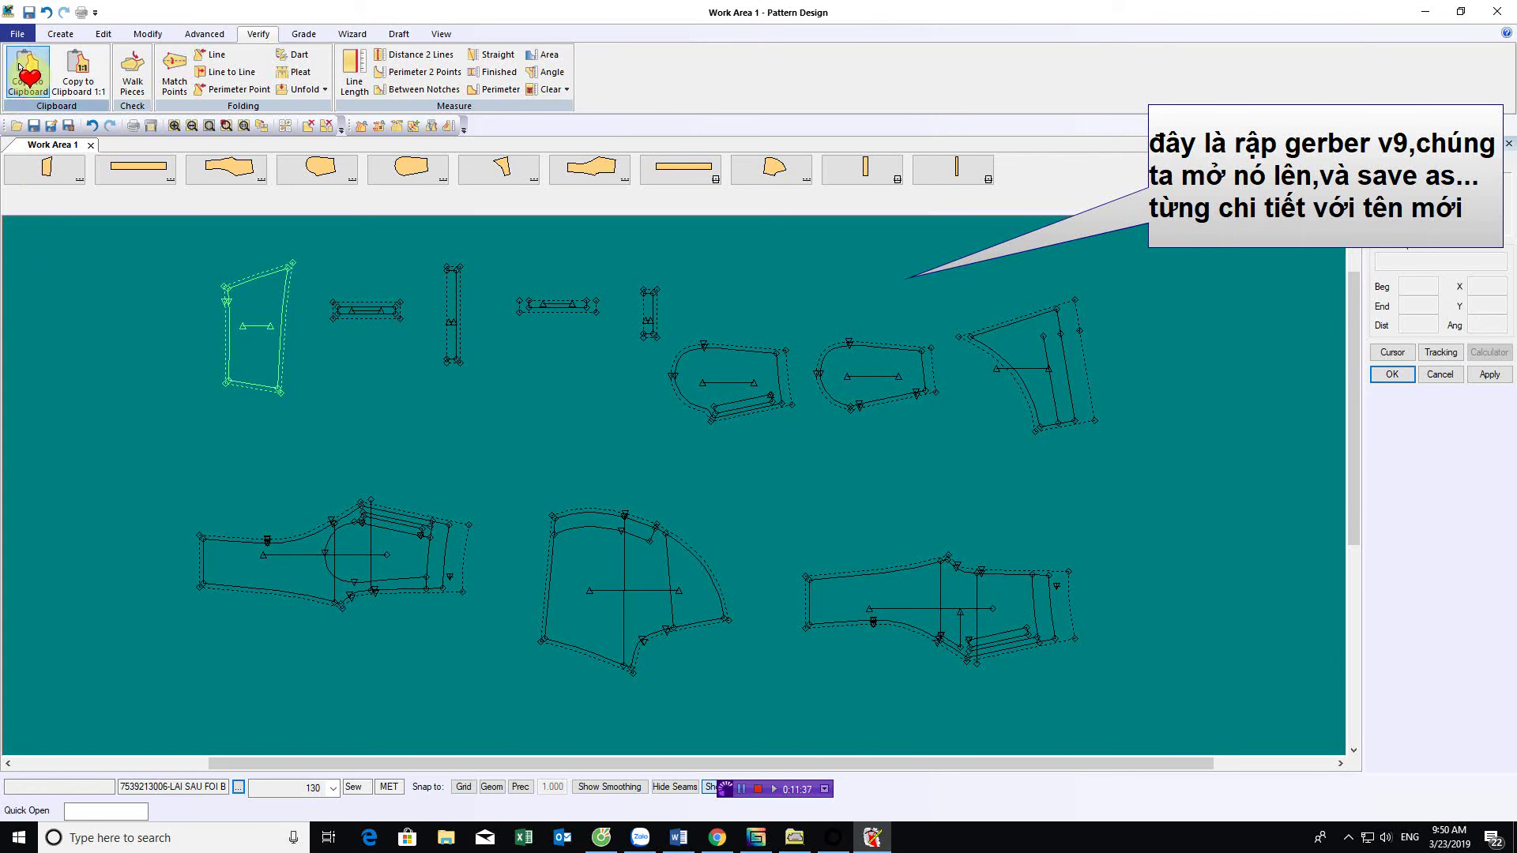
left_click(16, 34)
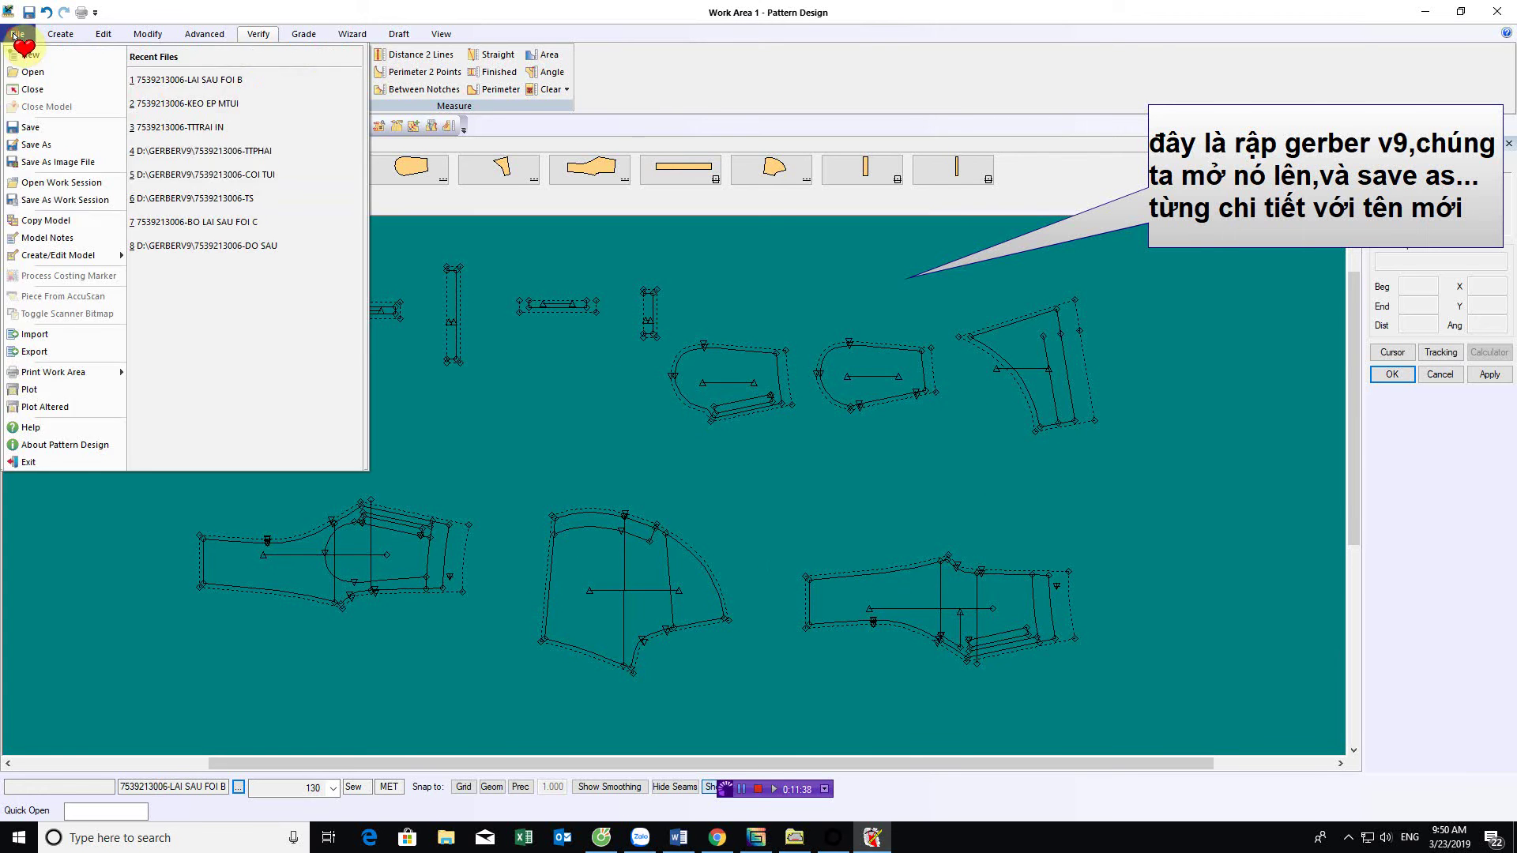
left_click(27, 145)
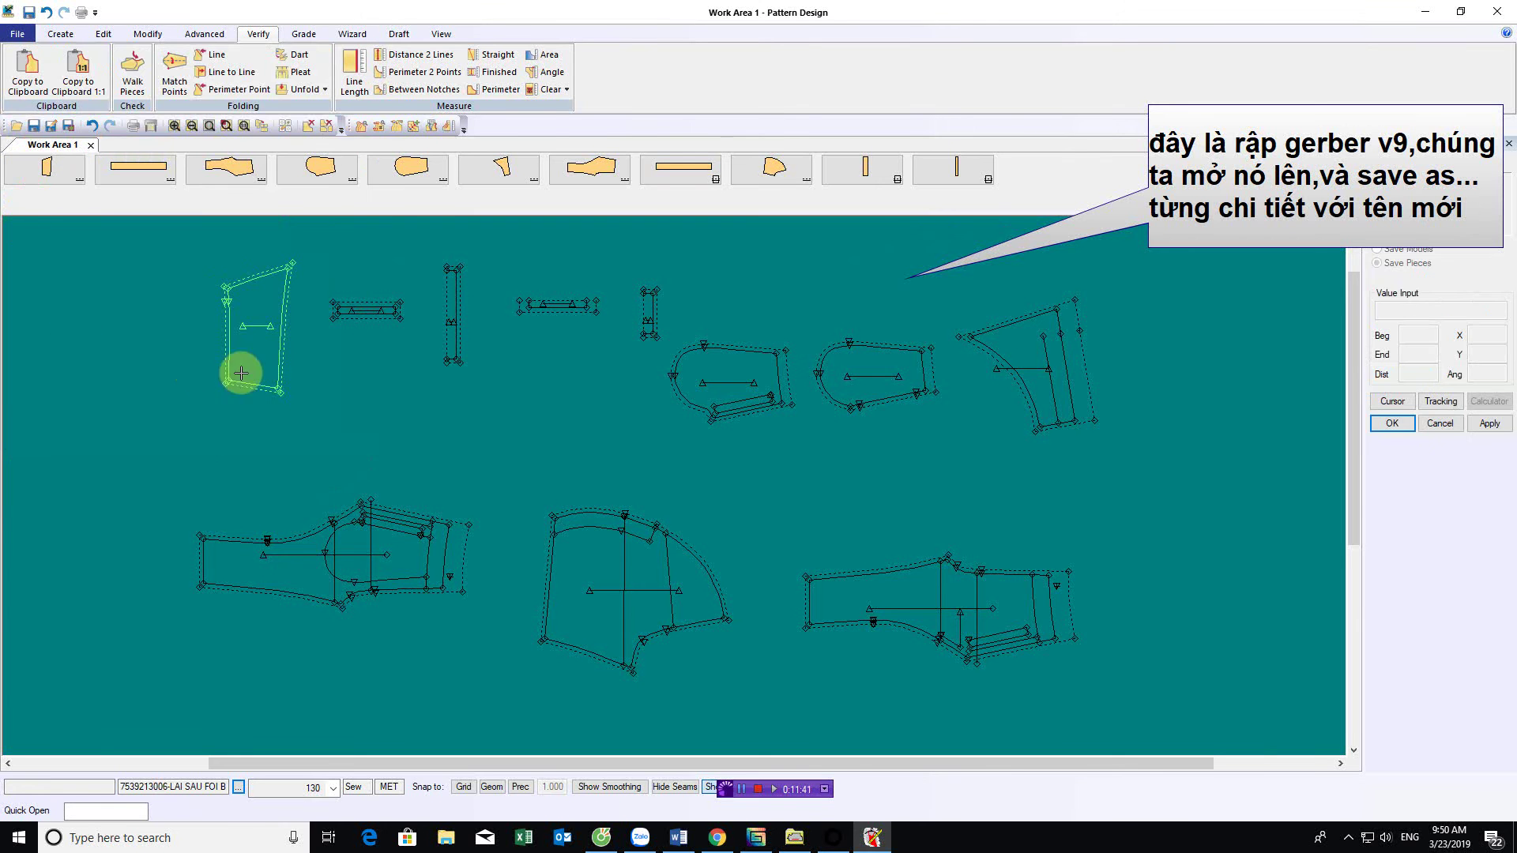
left_click(249, 292)
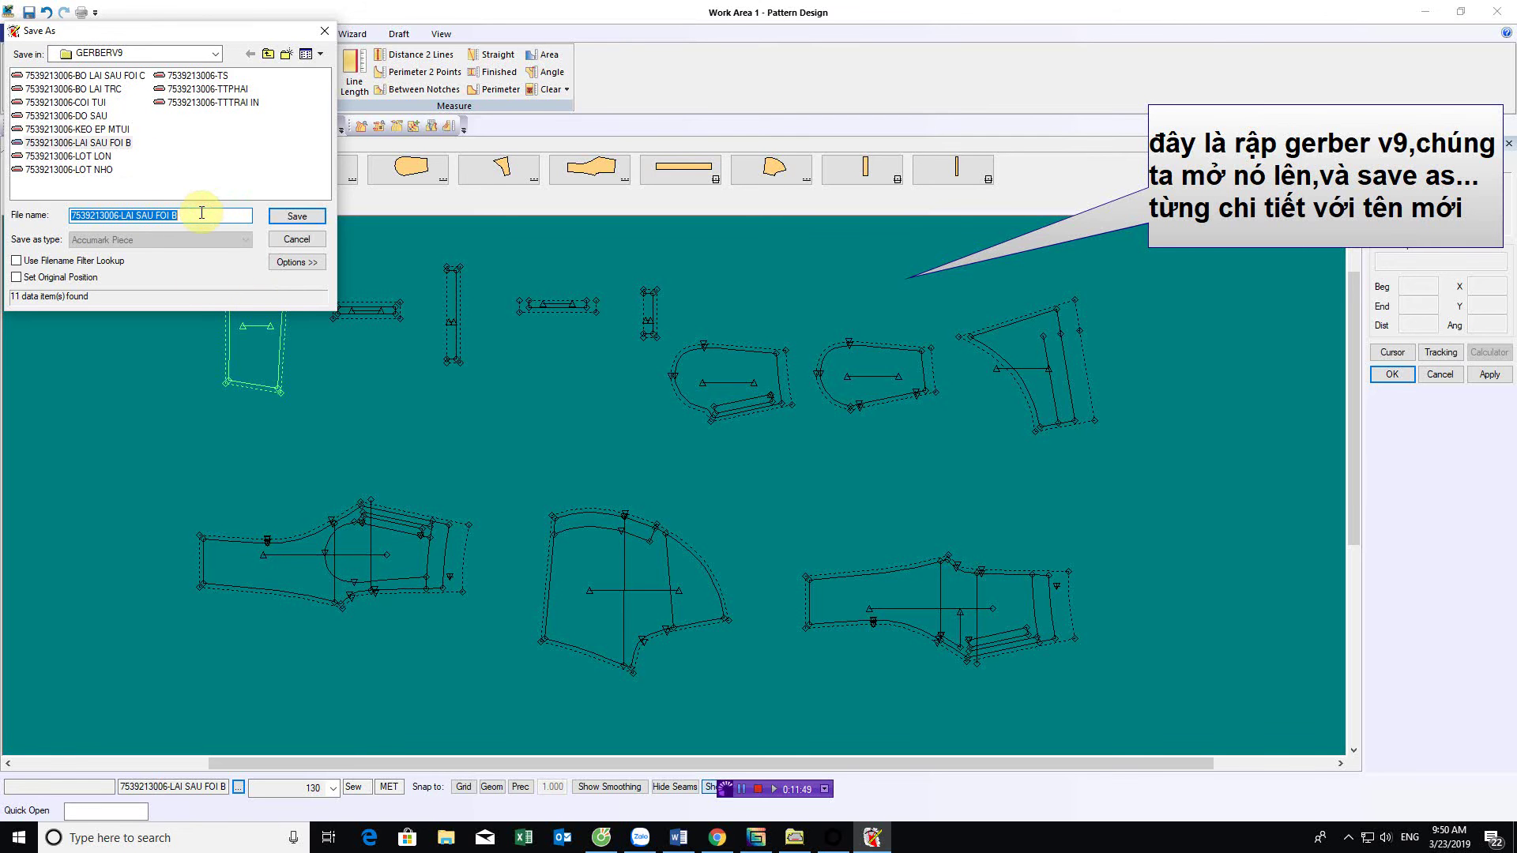
type("1")
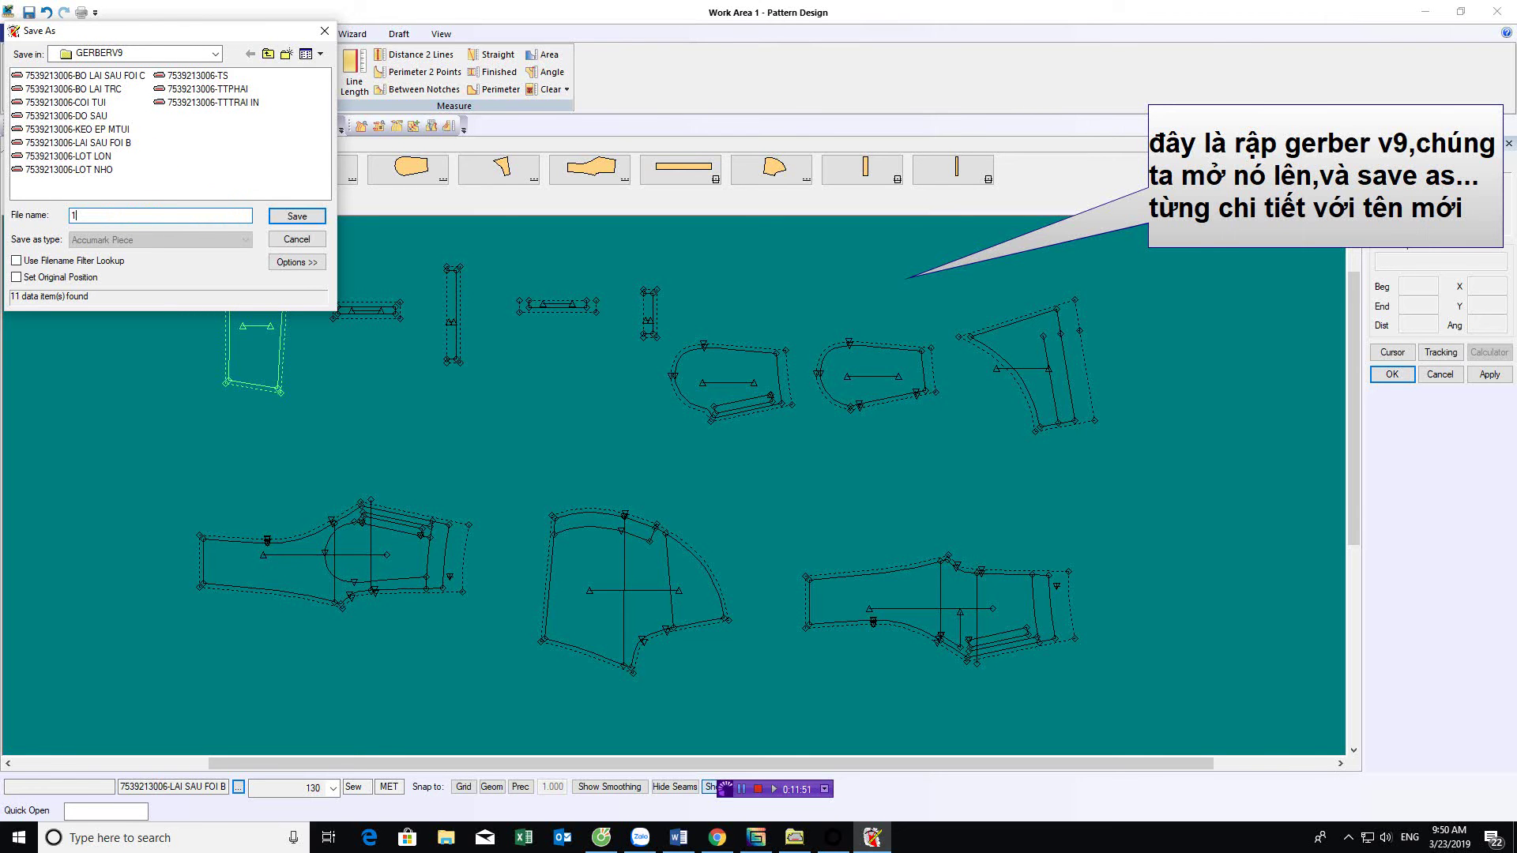
left_click(284, 218)
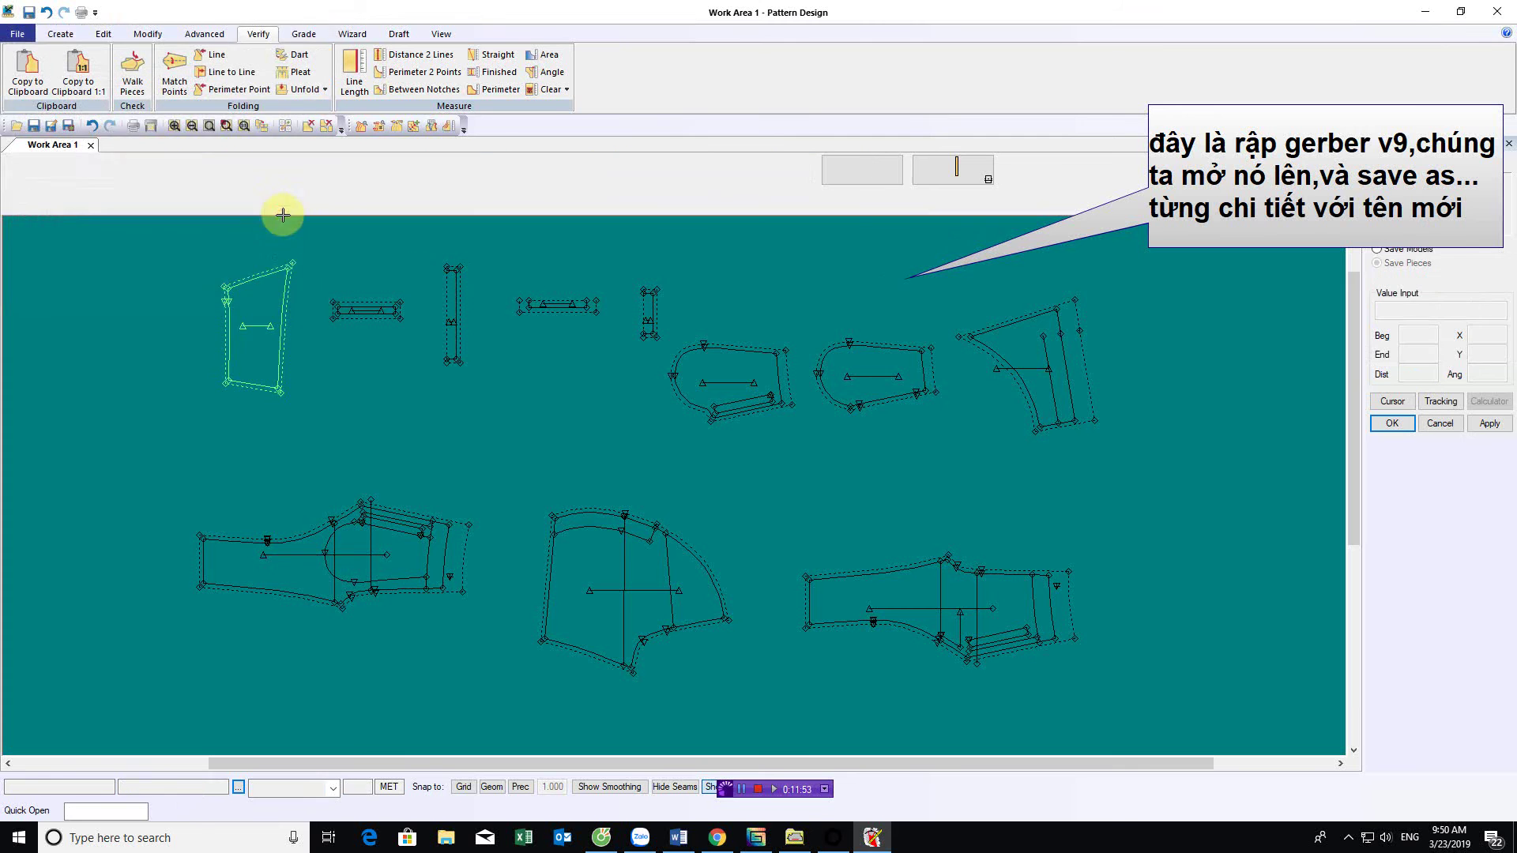
left_click(356, 317)
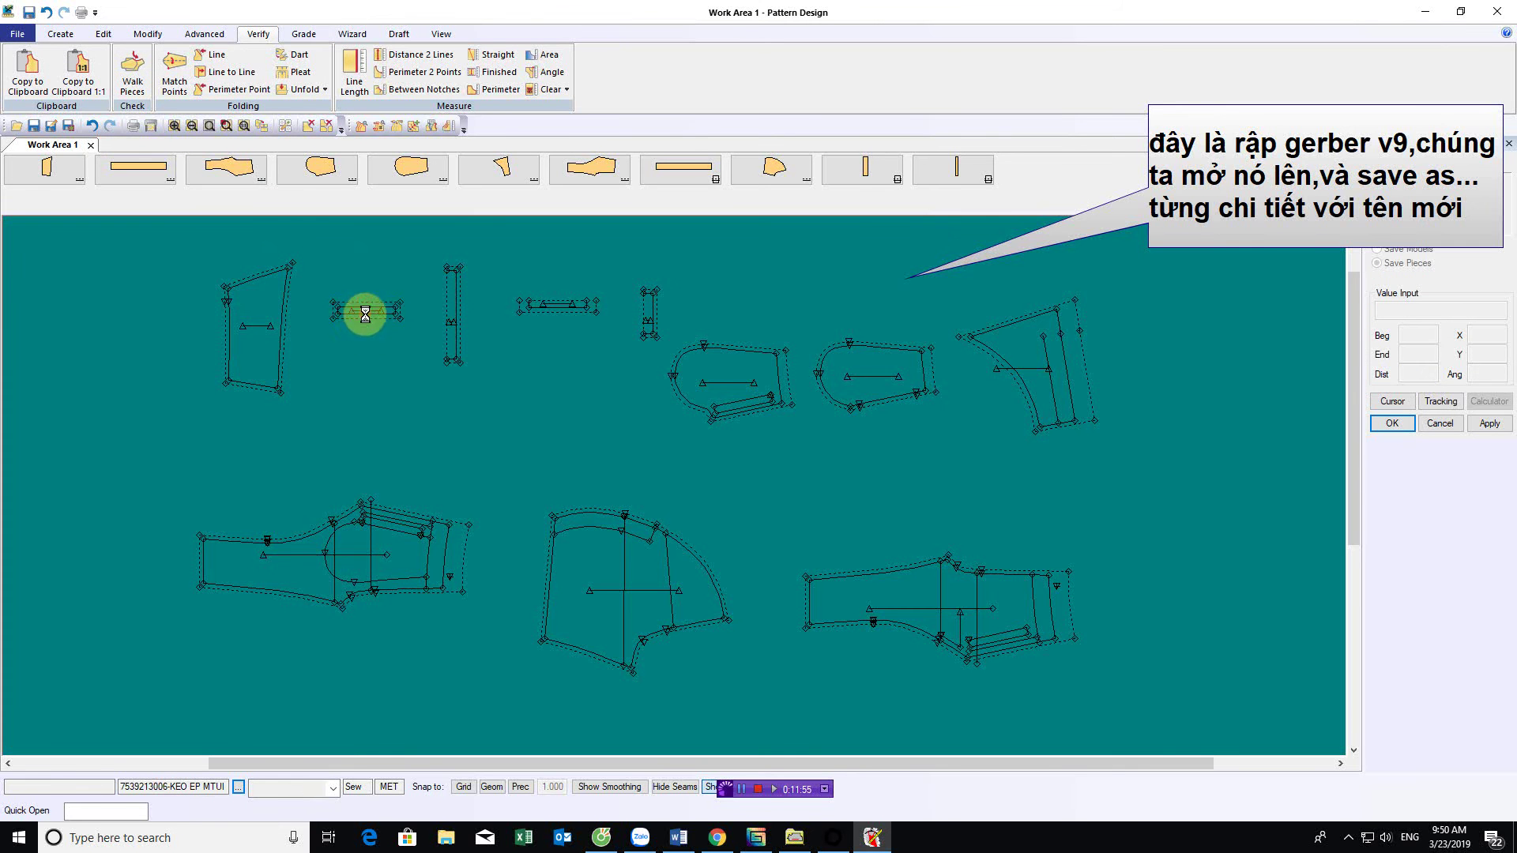
type("2")
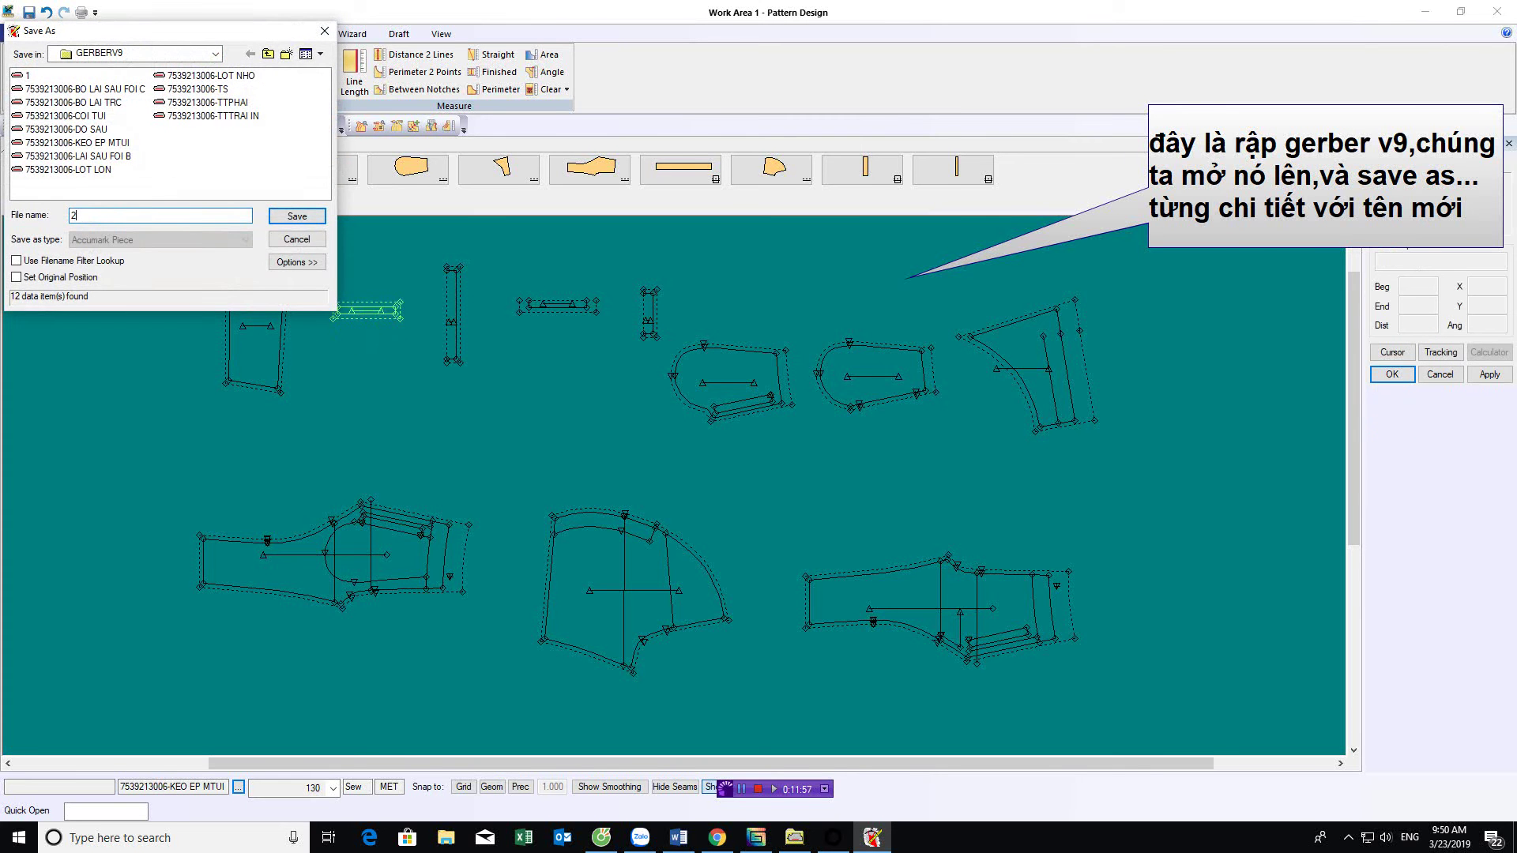
left_click(296, 216)
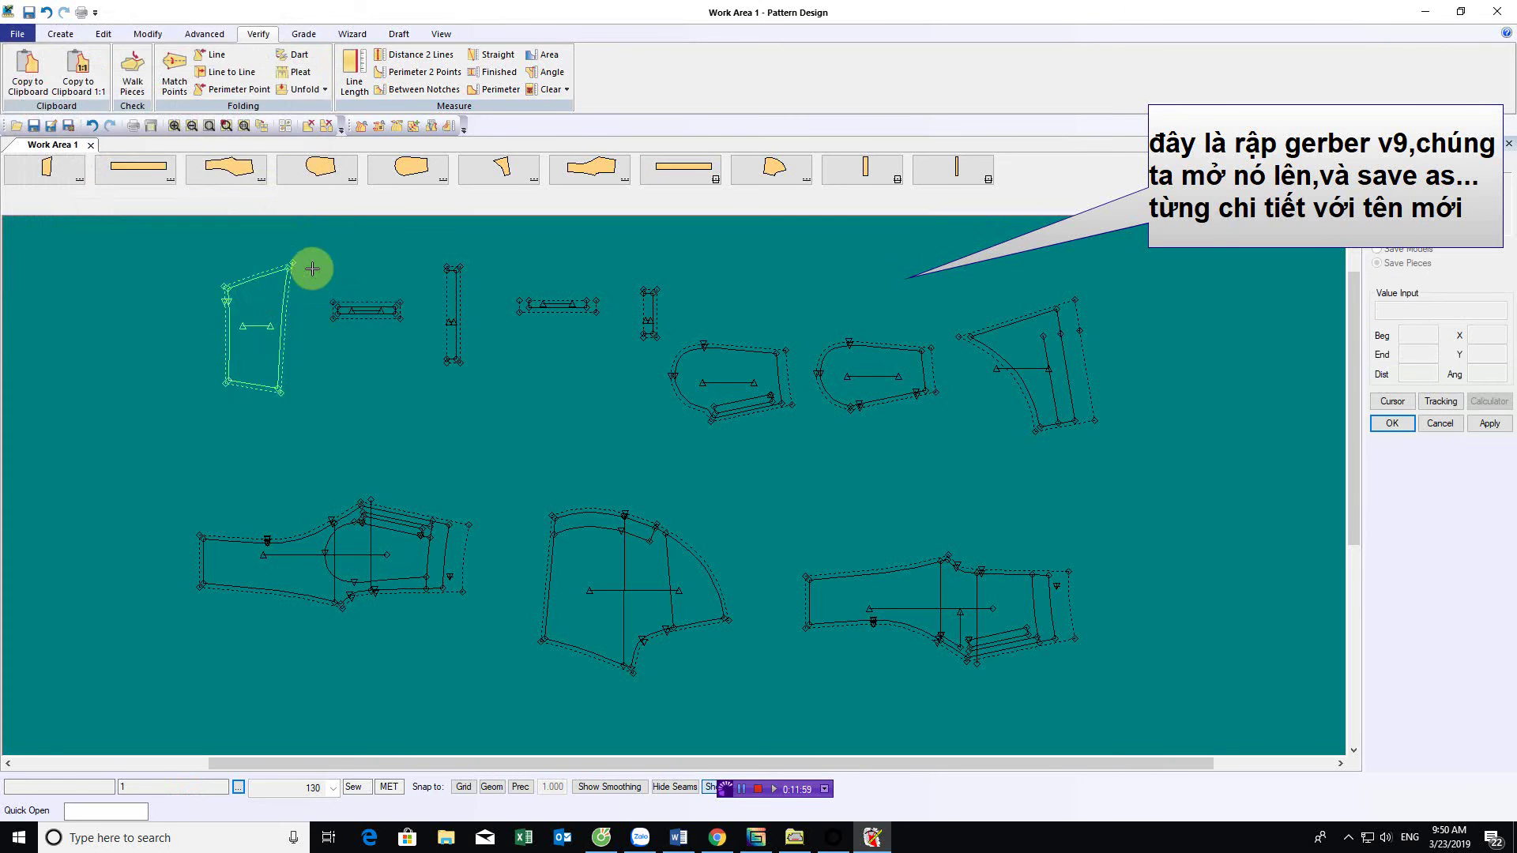
left_click(448, 316)
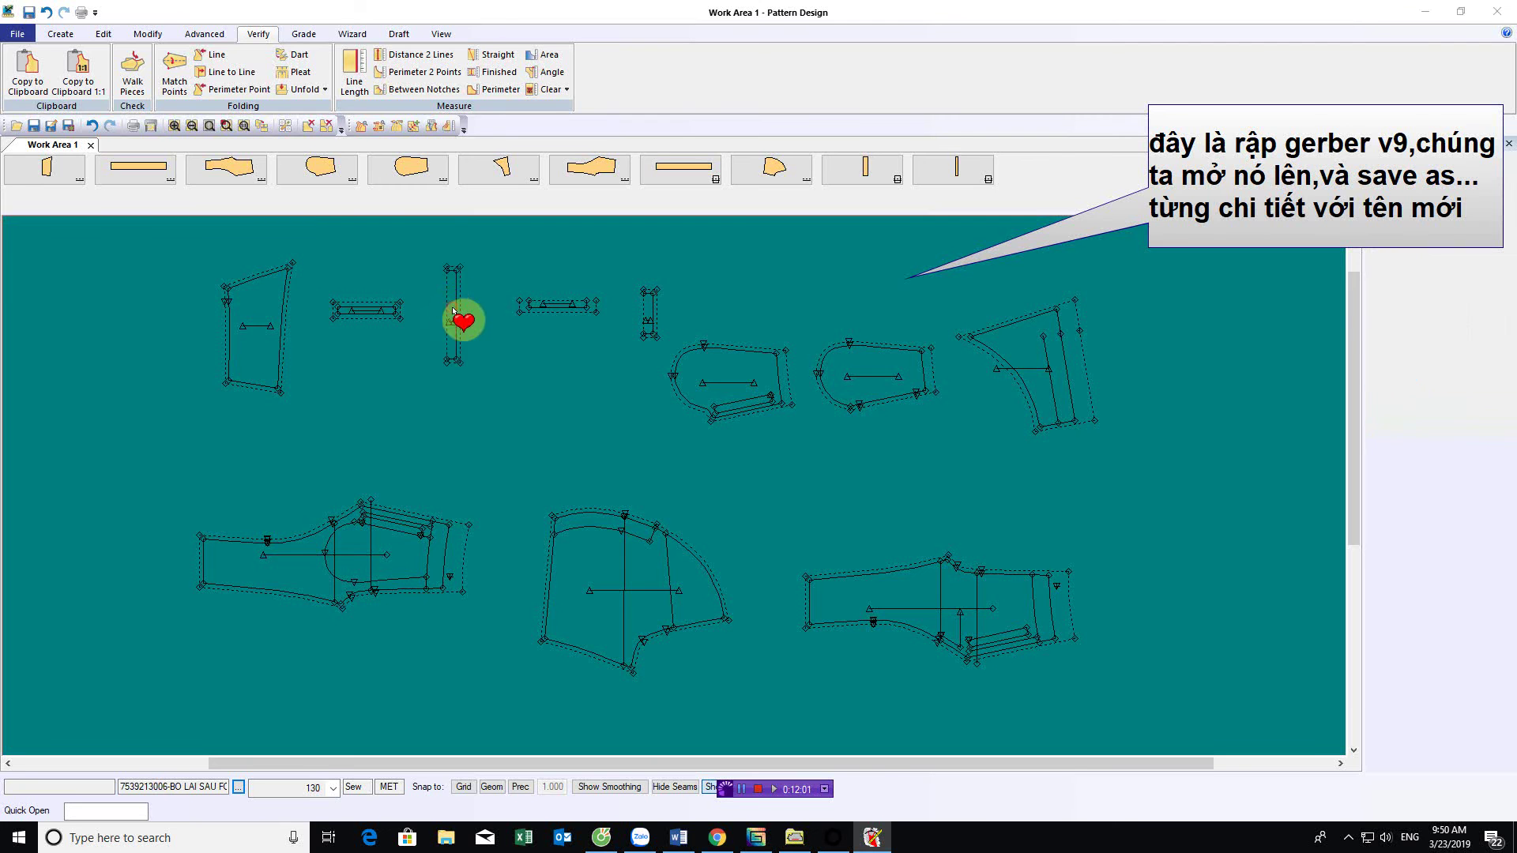
type("3")
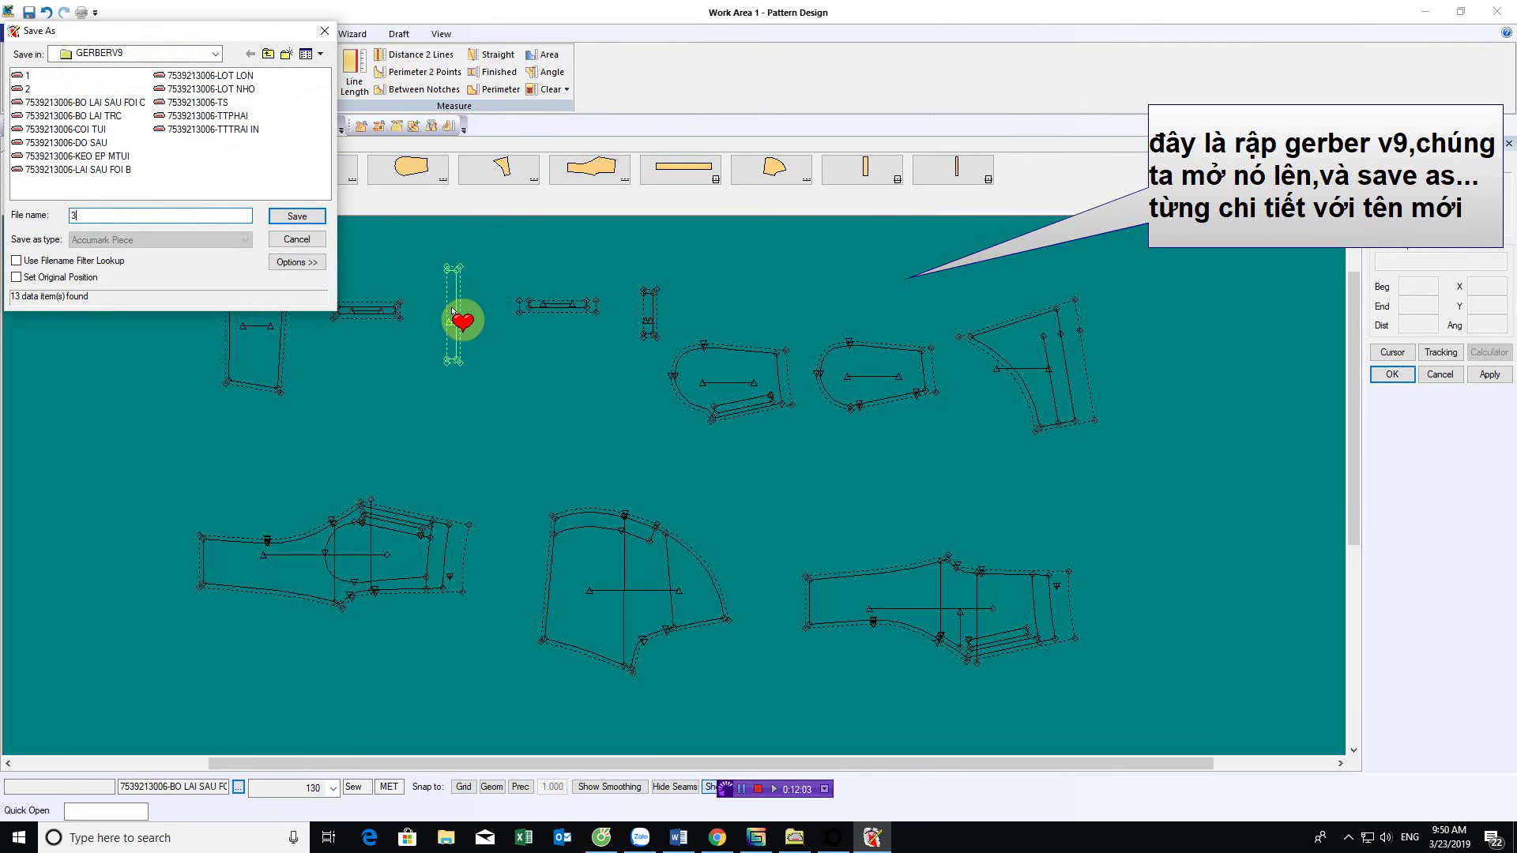
left_click(294, 215)
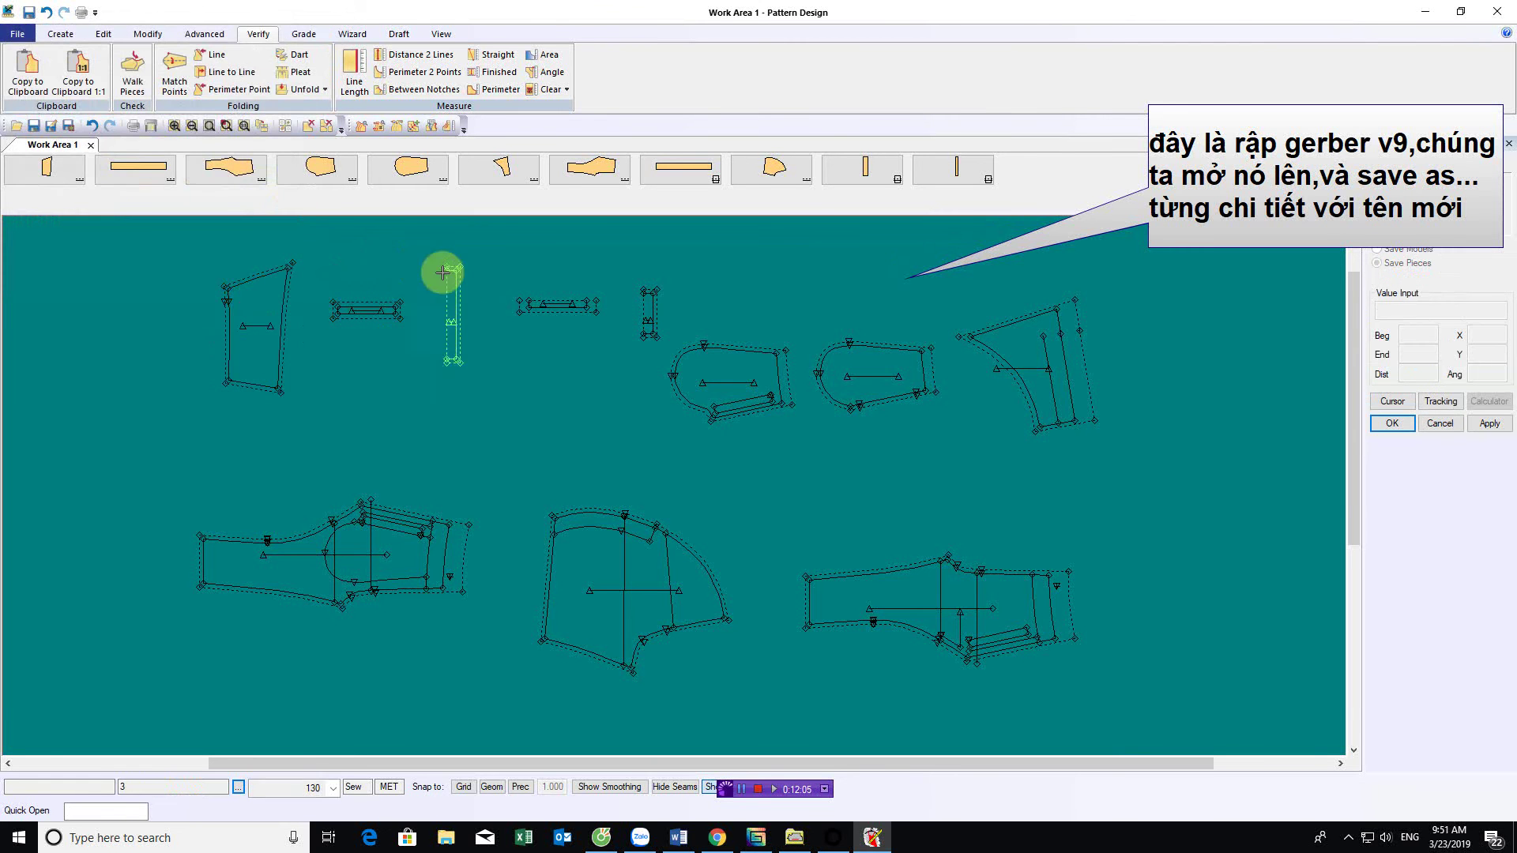
left_click(551, 308)
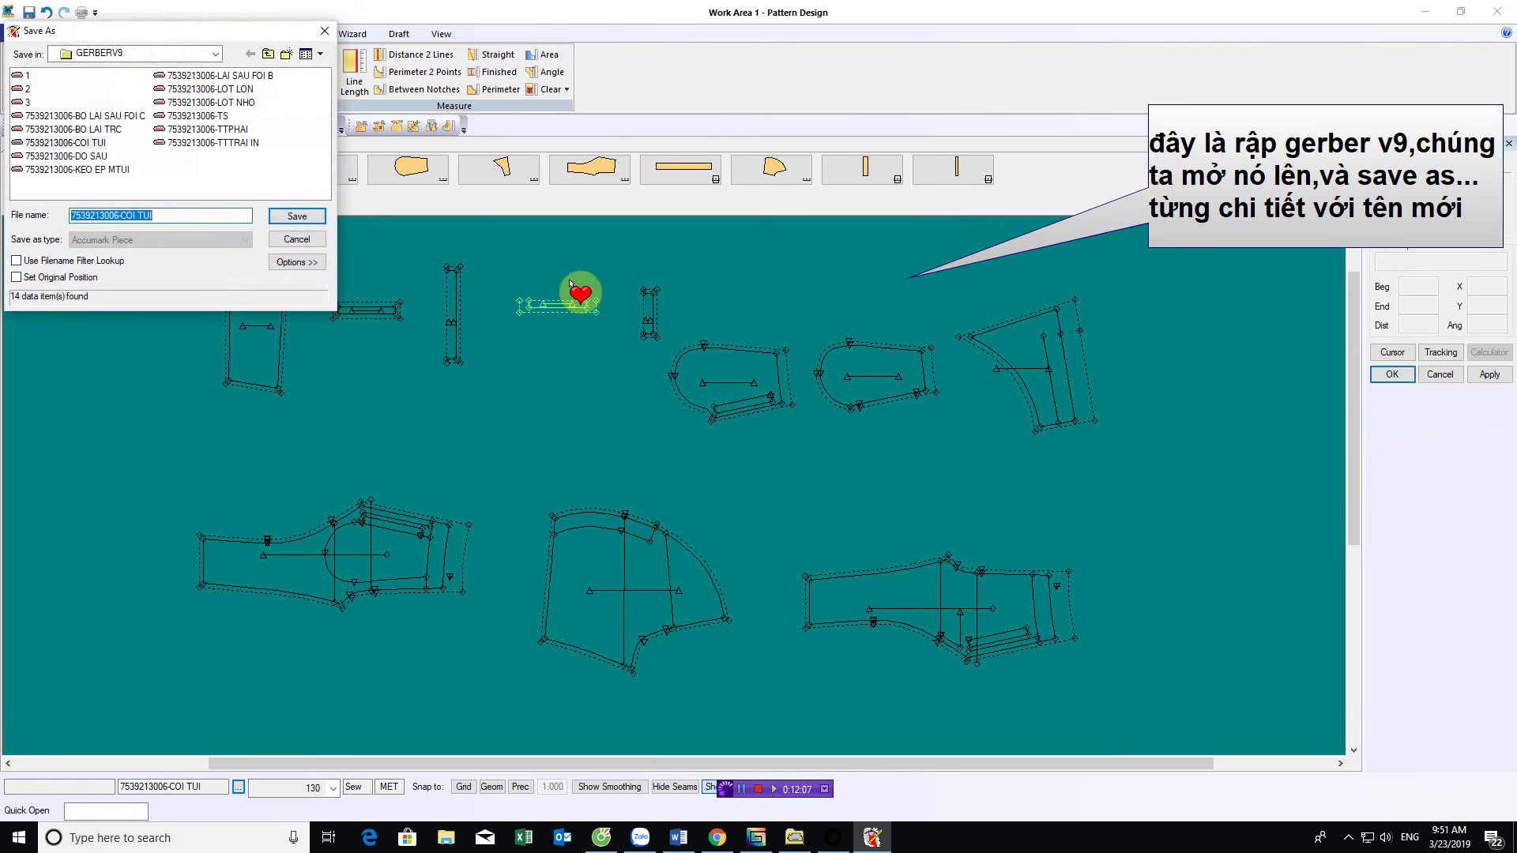
type("4")
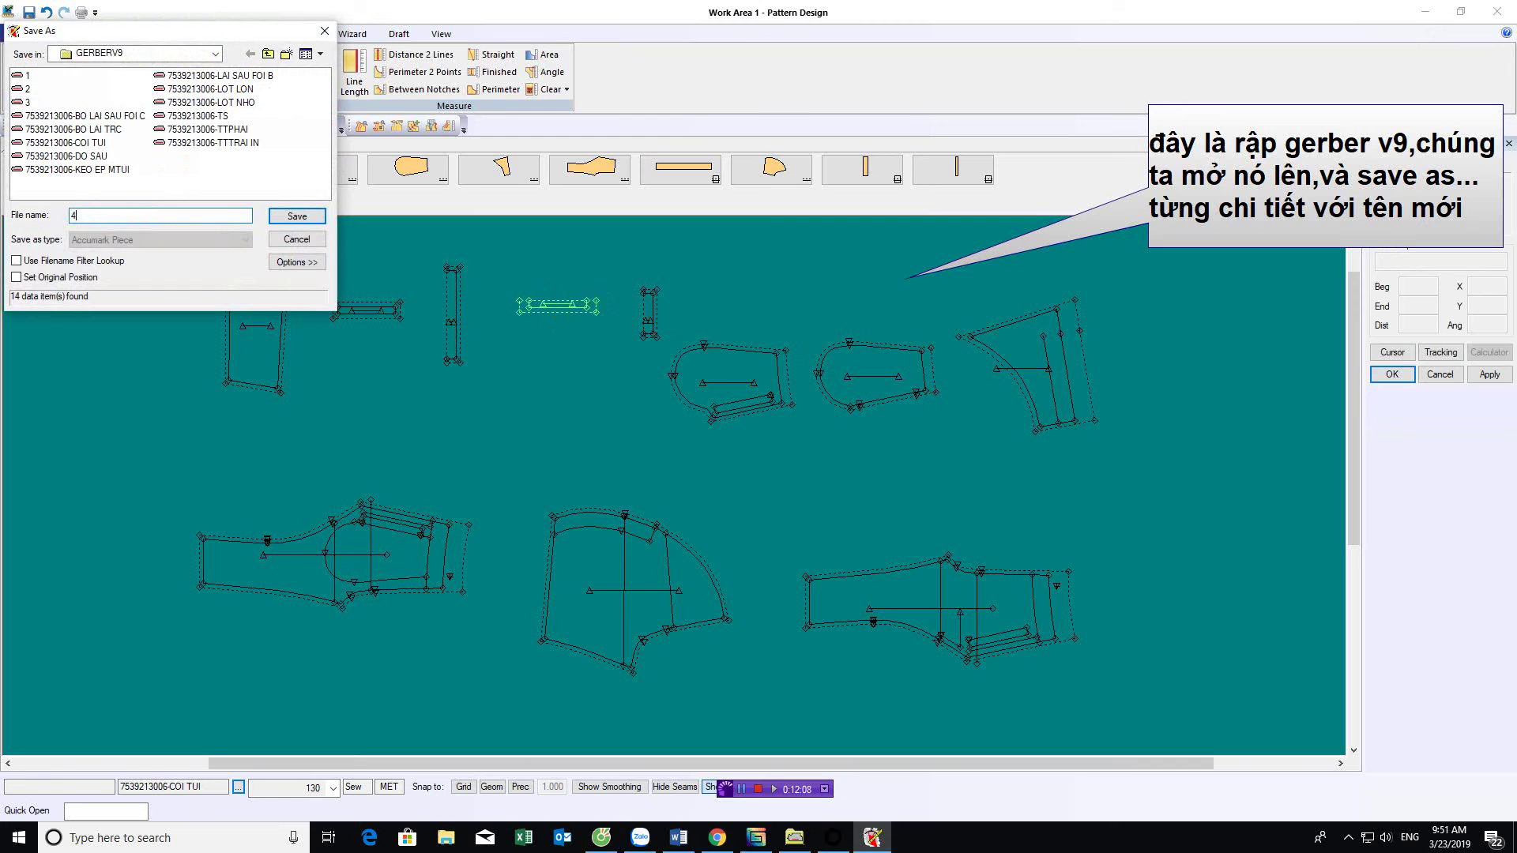
left_click(300, 215)
left_click(651, 316)
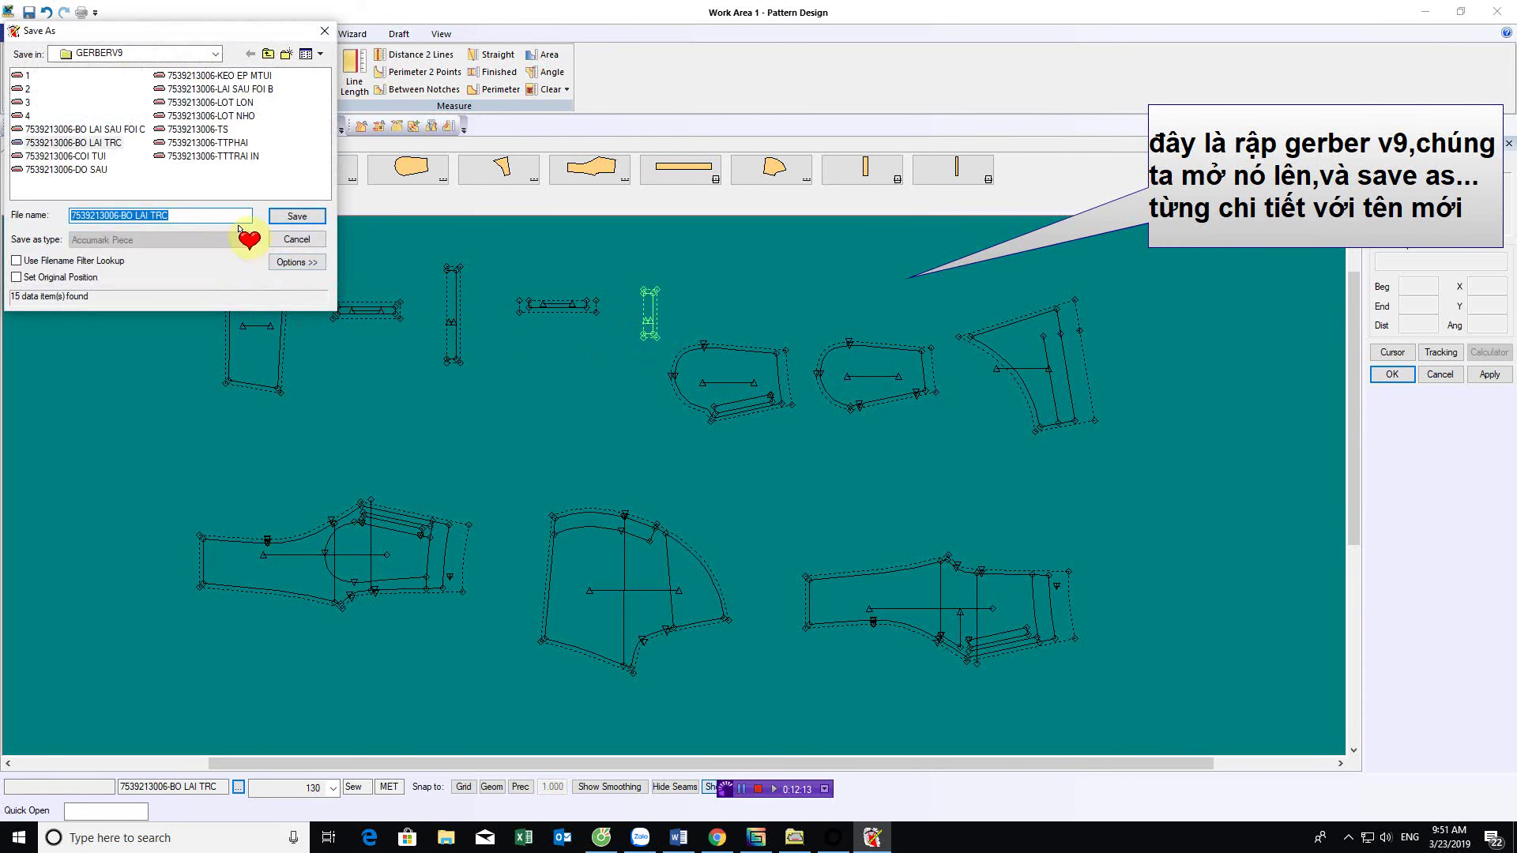
type("5")
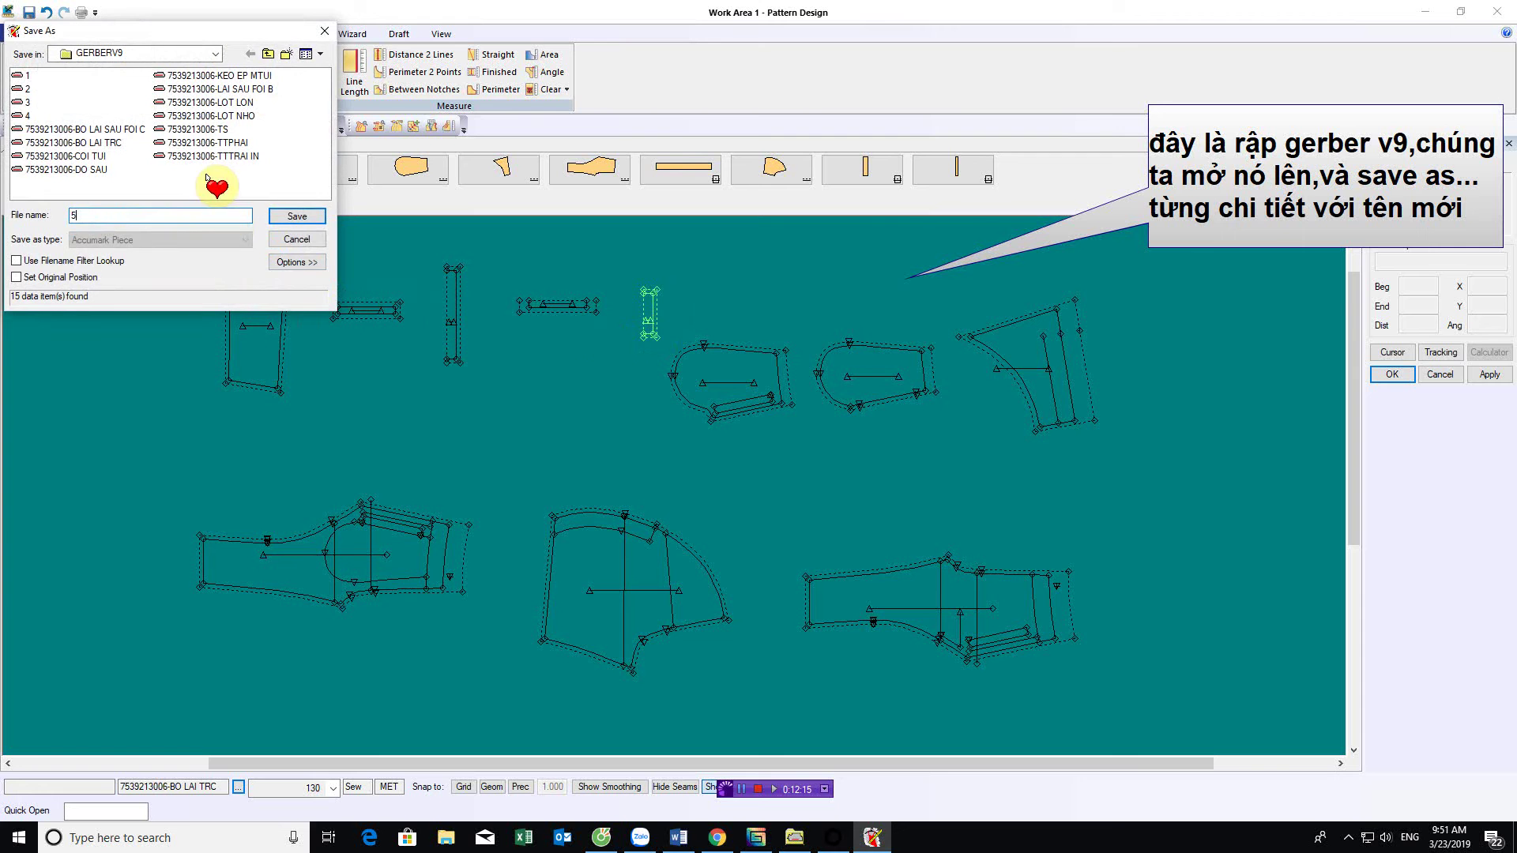
left_click(276, 215)
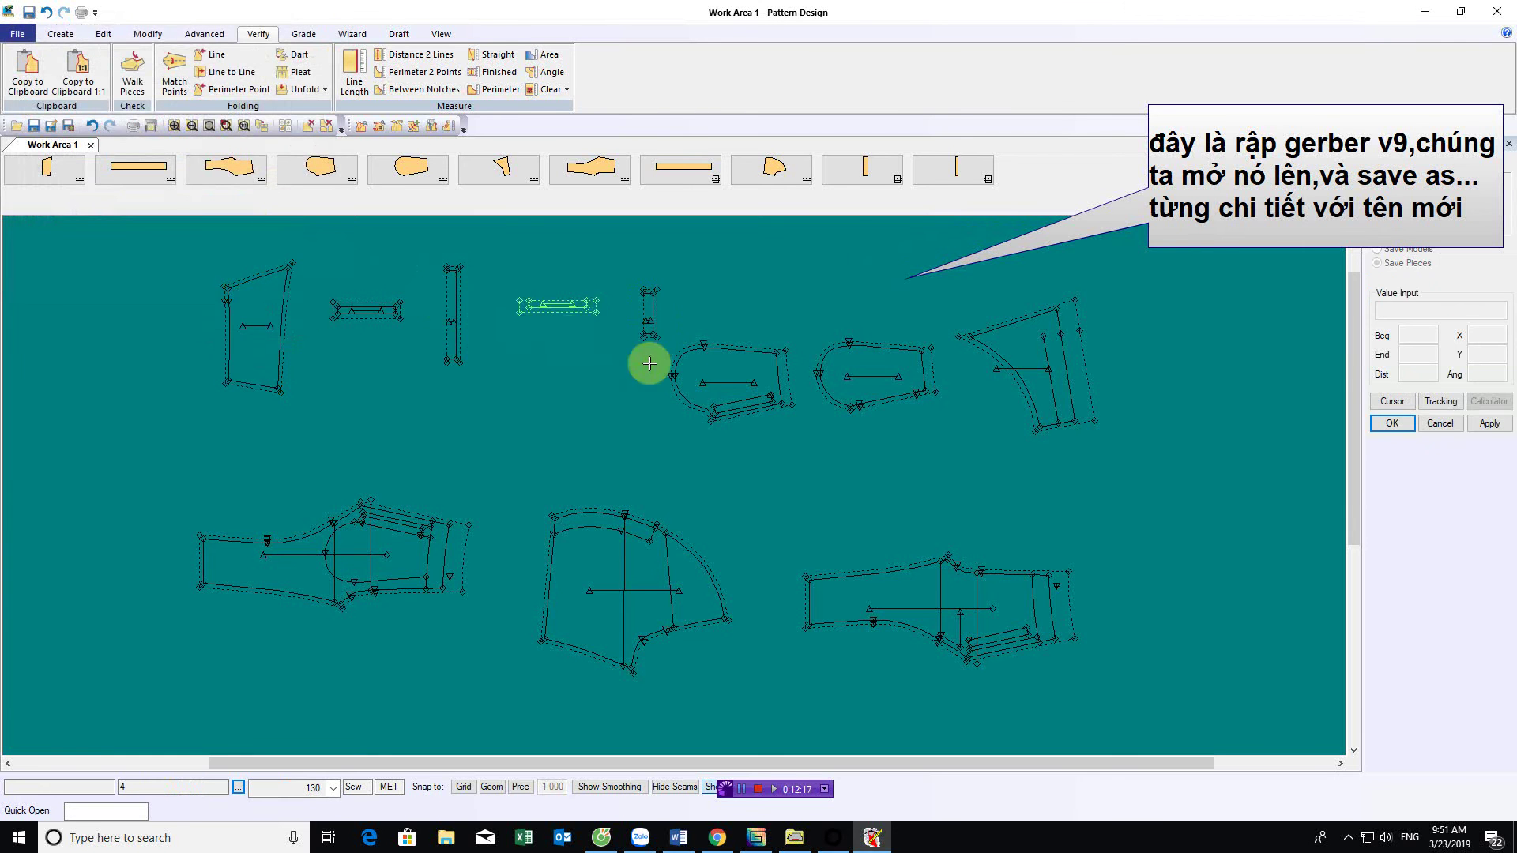
left_click(751, 389)
right_click(751, 389)
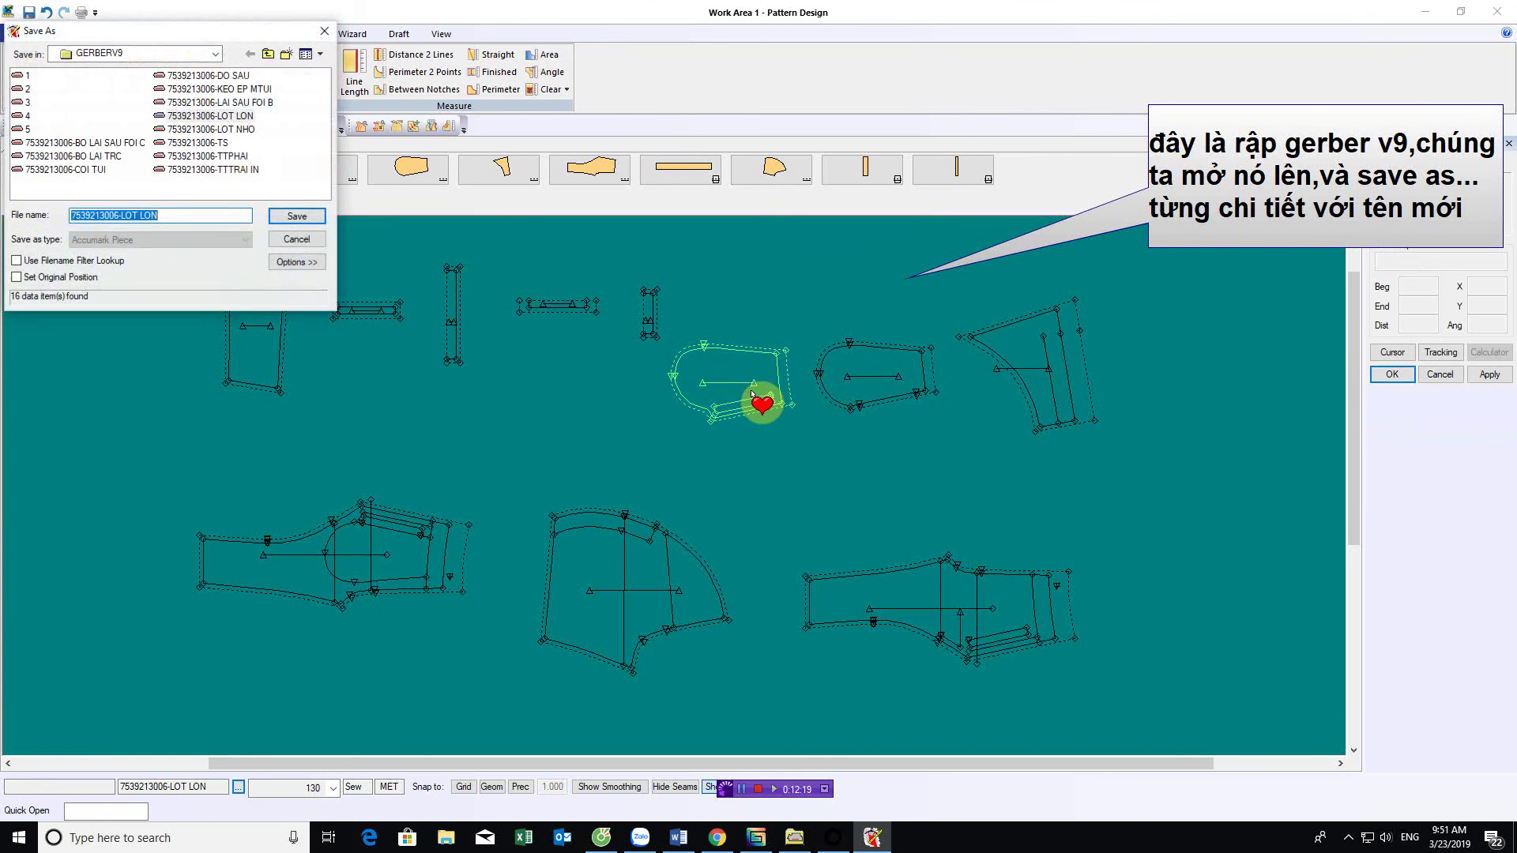
left_click_drag(230, 30, 401, 153)
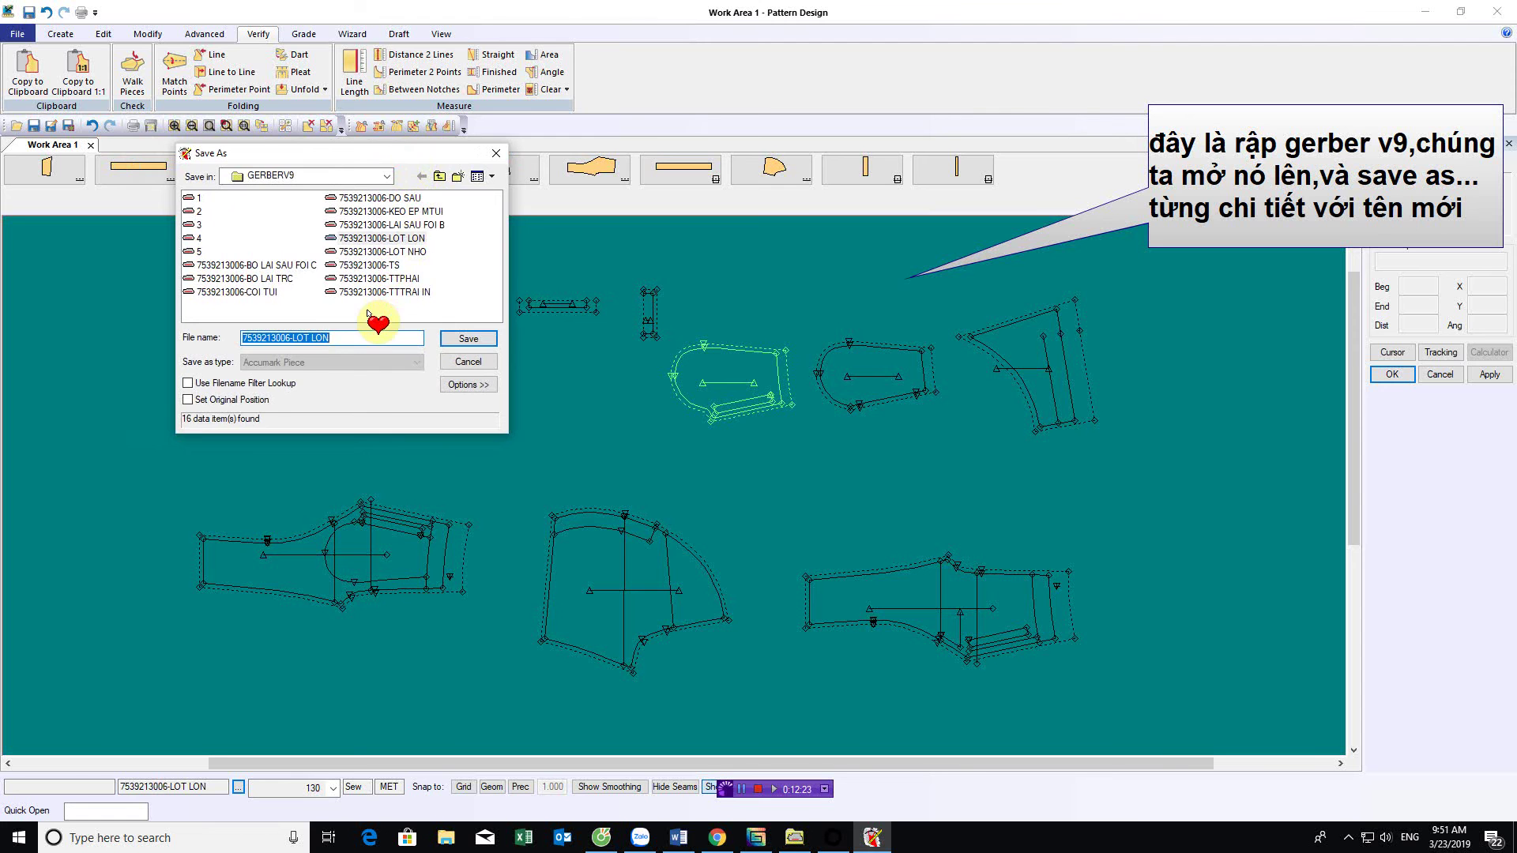
type("6")
left_click(456, 340)
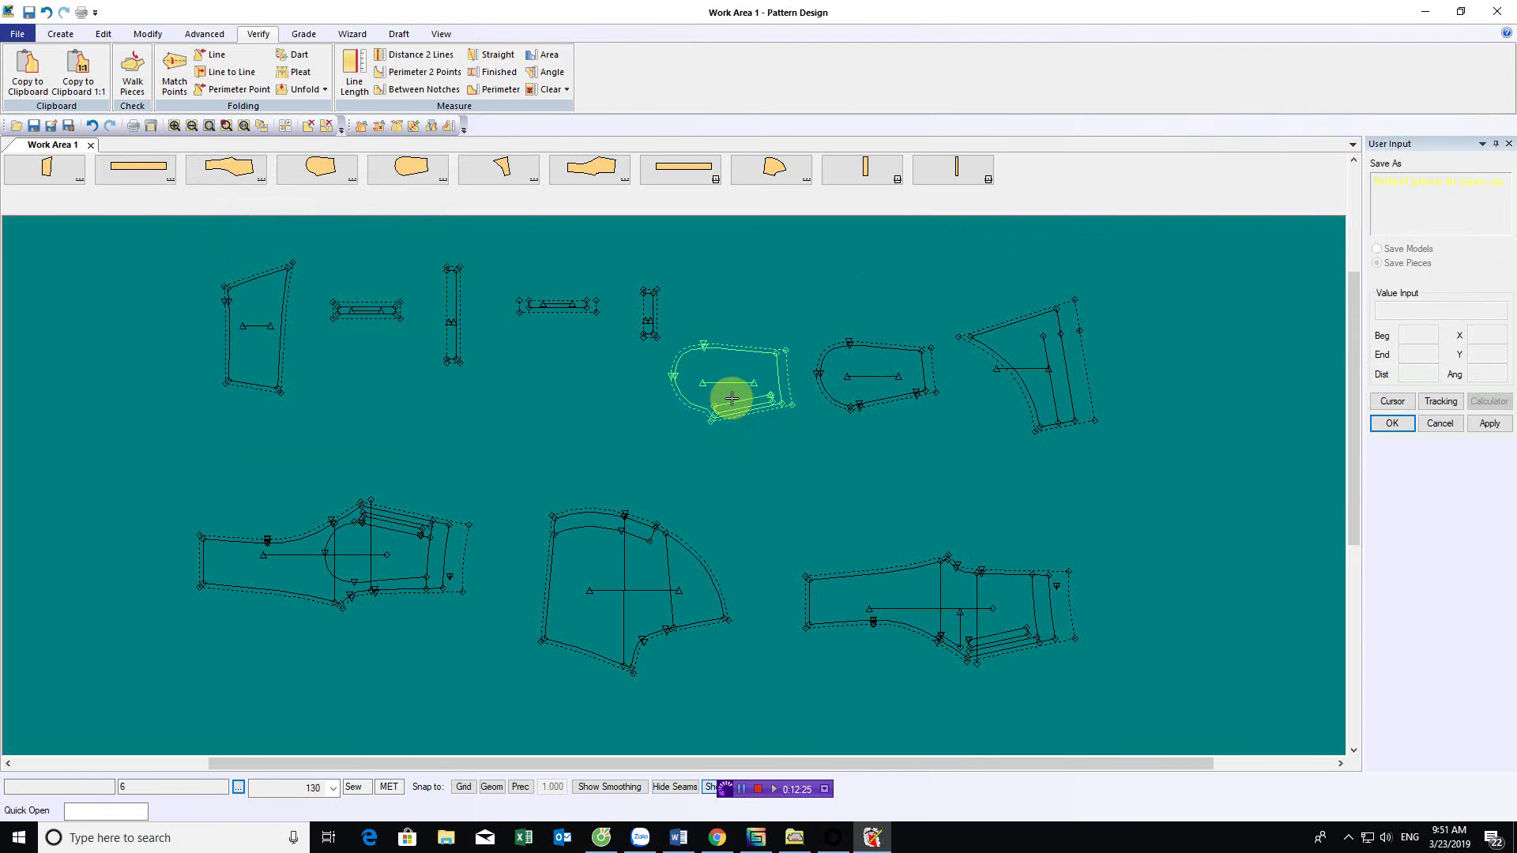
right_click(877, 371)
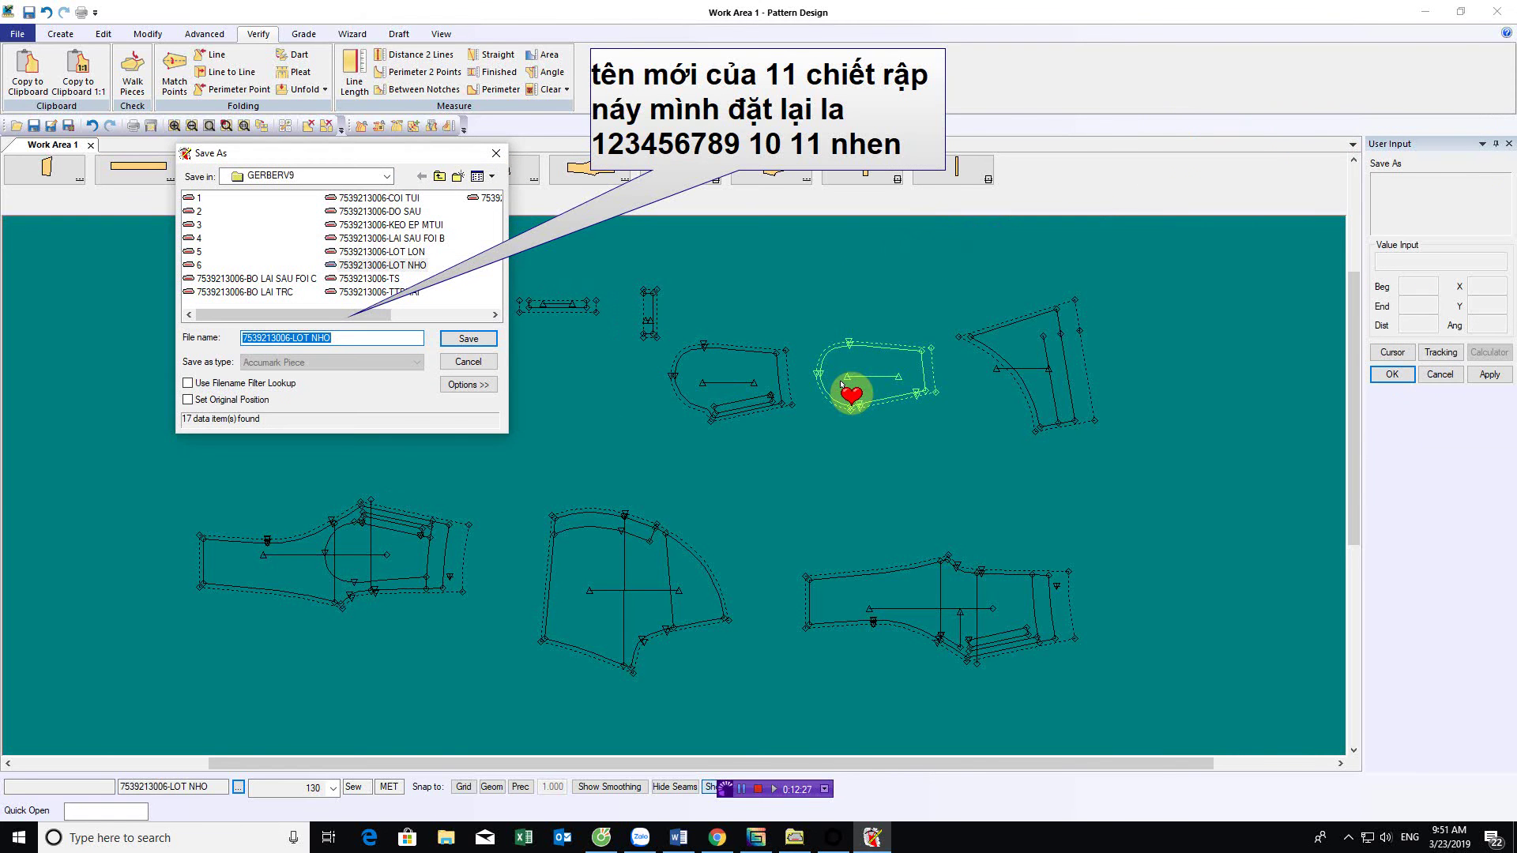
type("7")
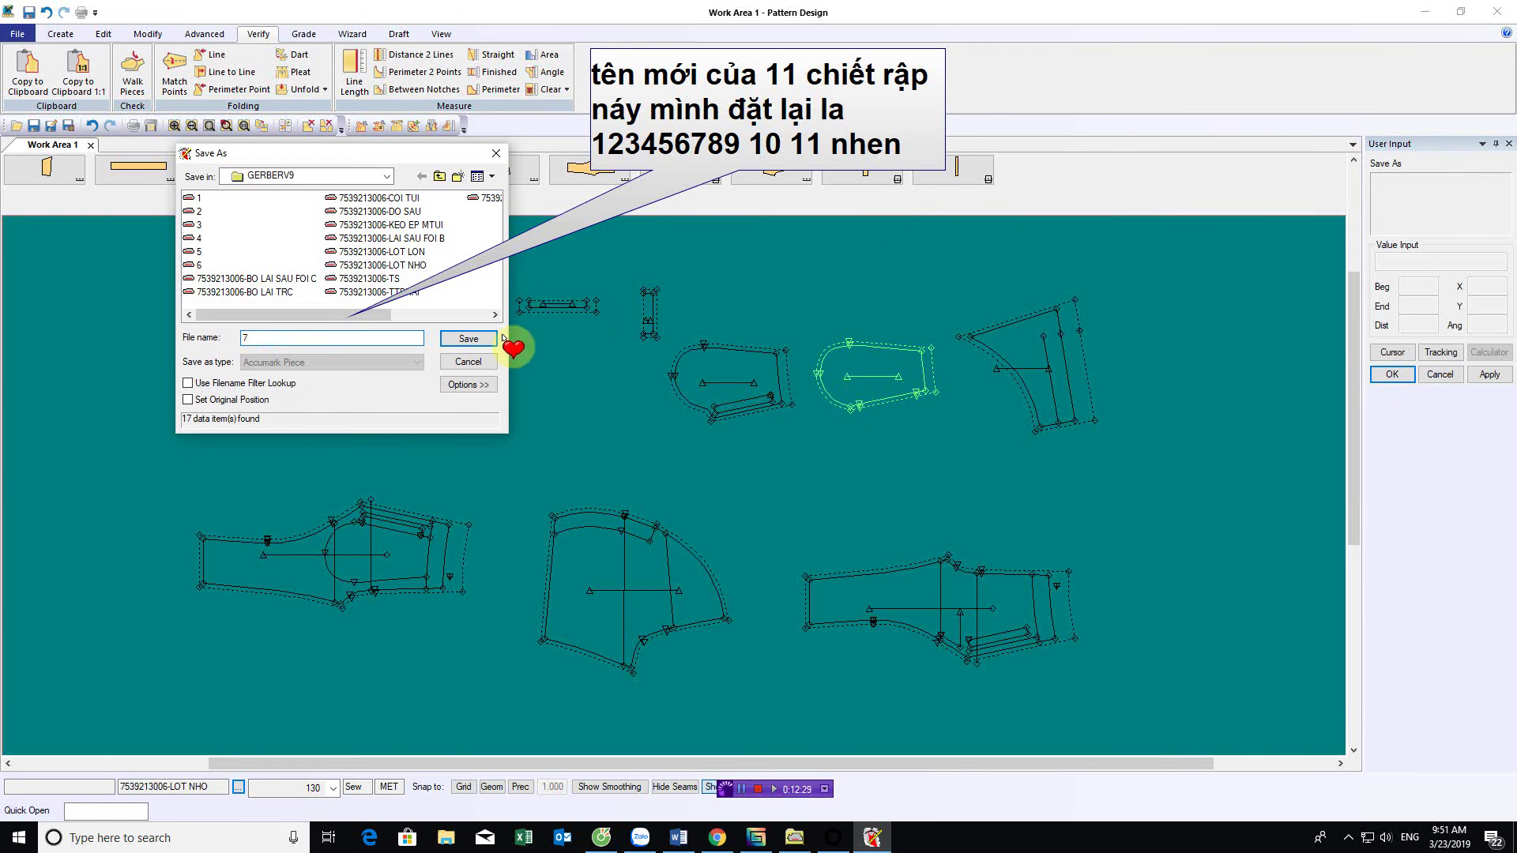
left_click(474, 338)
right_click(443, 331)
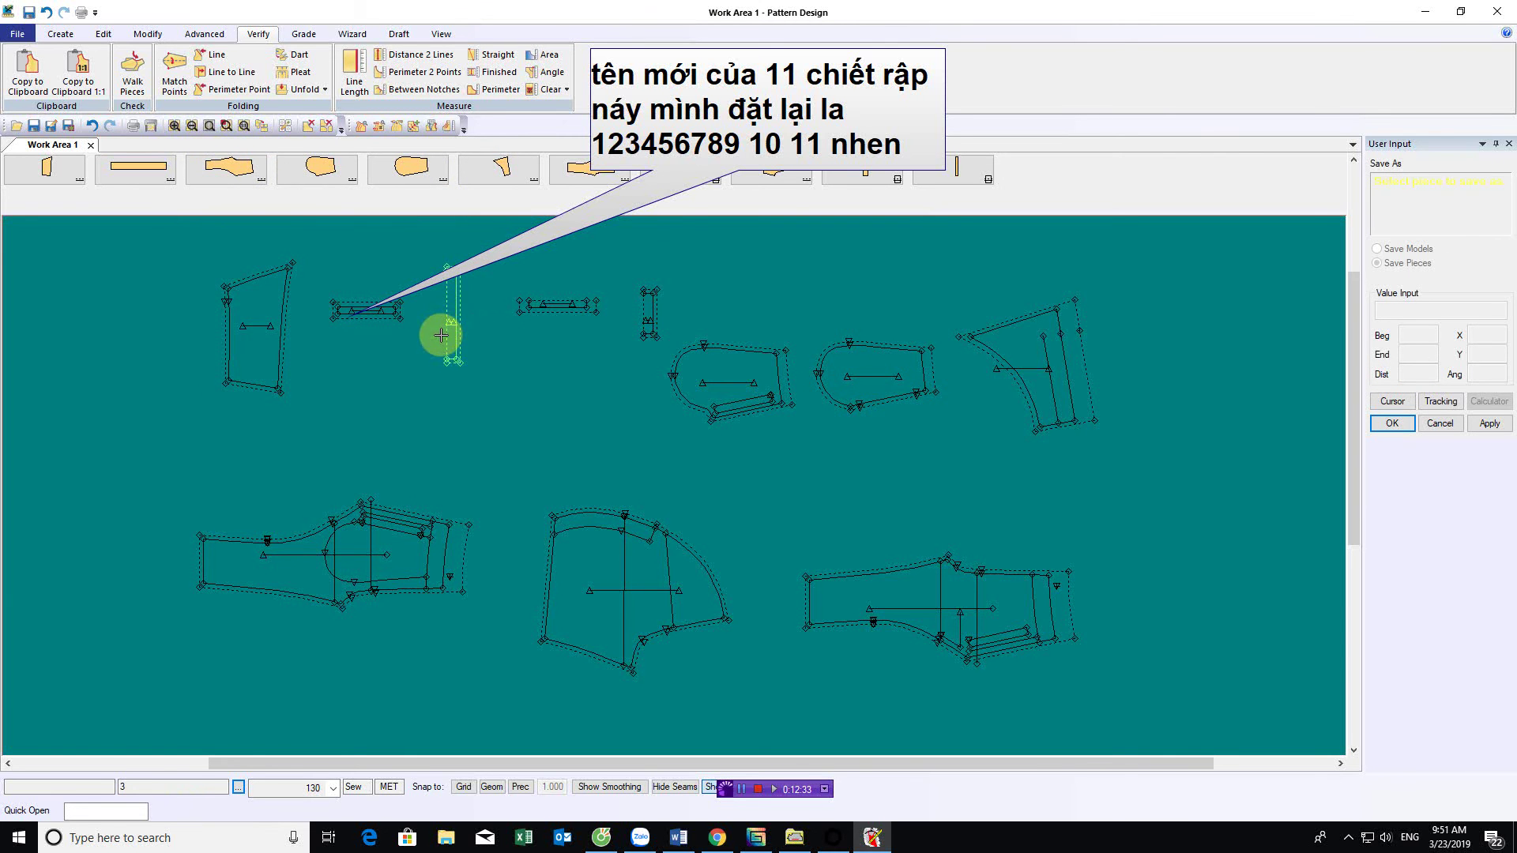
left_click(1026, 349)
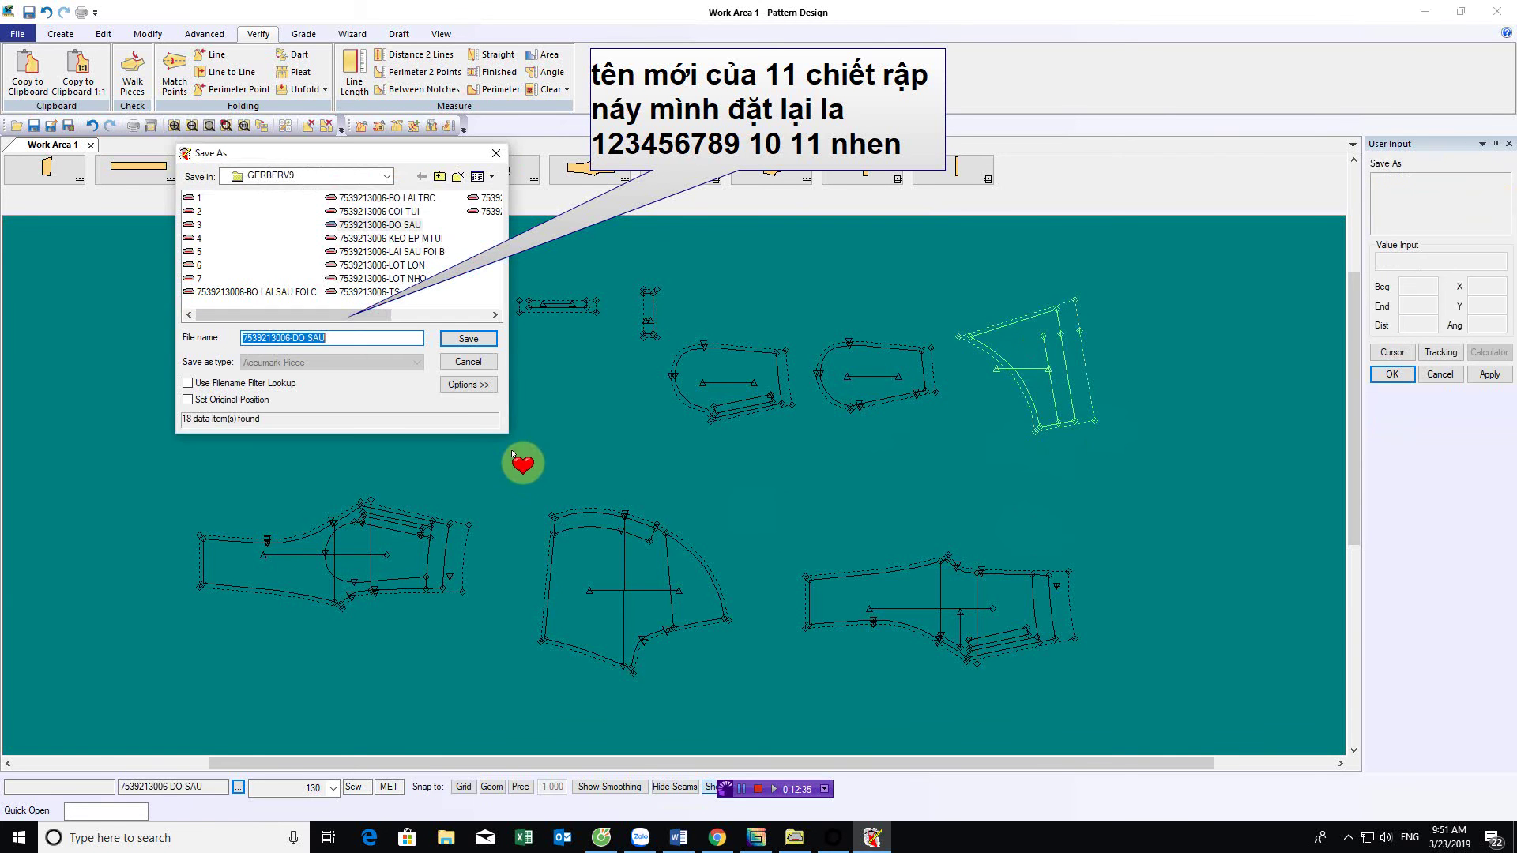
type("8")
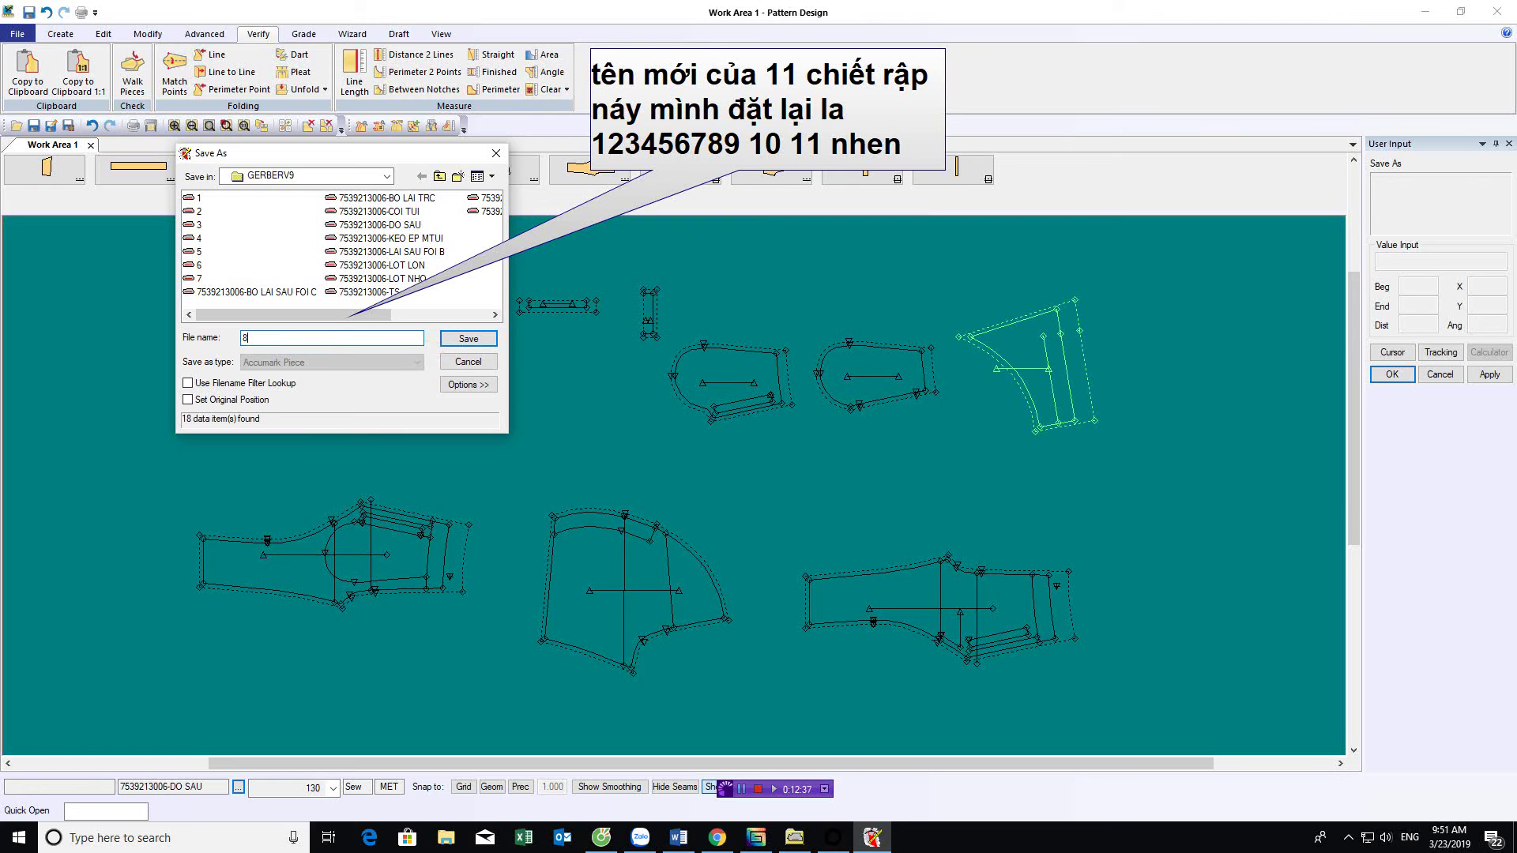
left_click(455, 340)
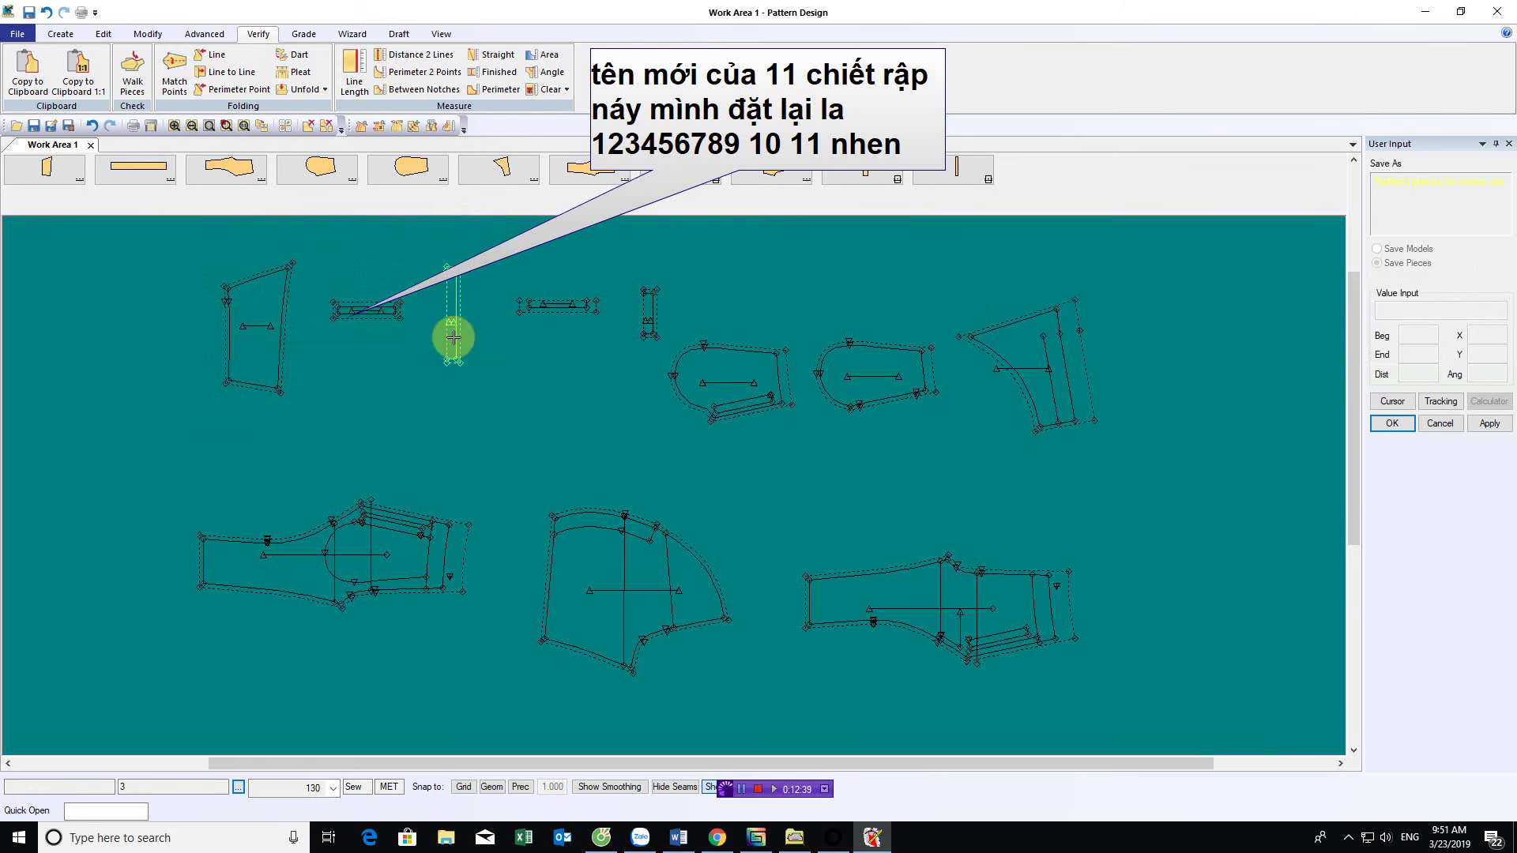
left_click(334, 545)
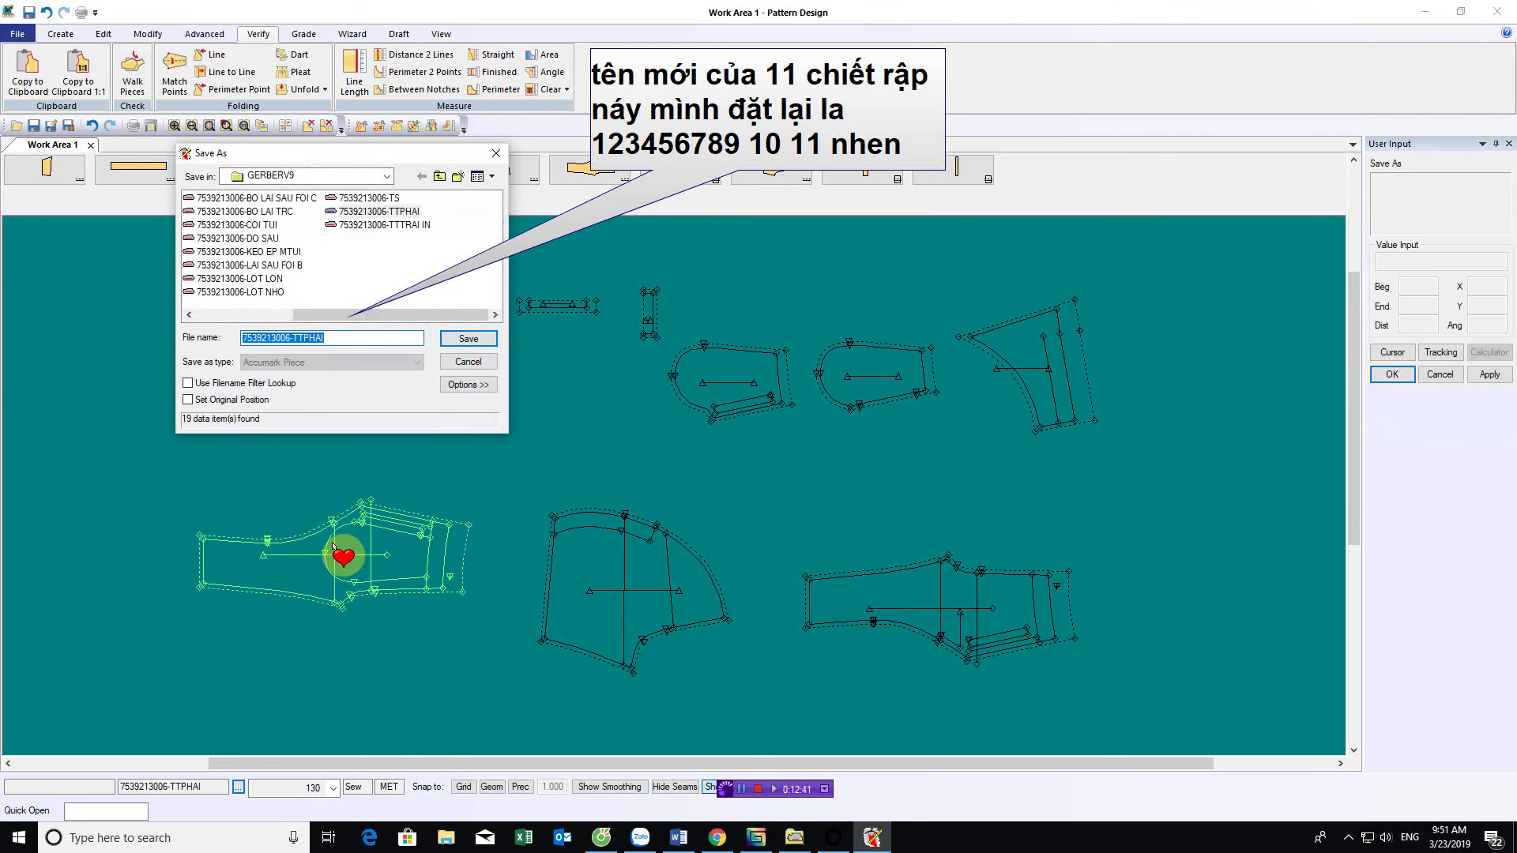
type("9")
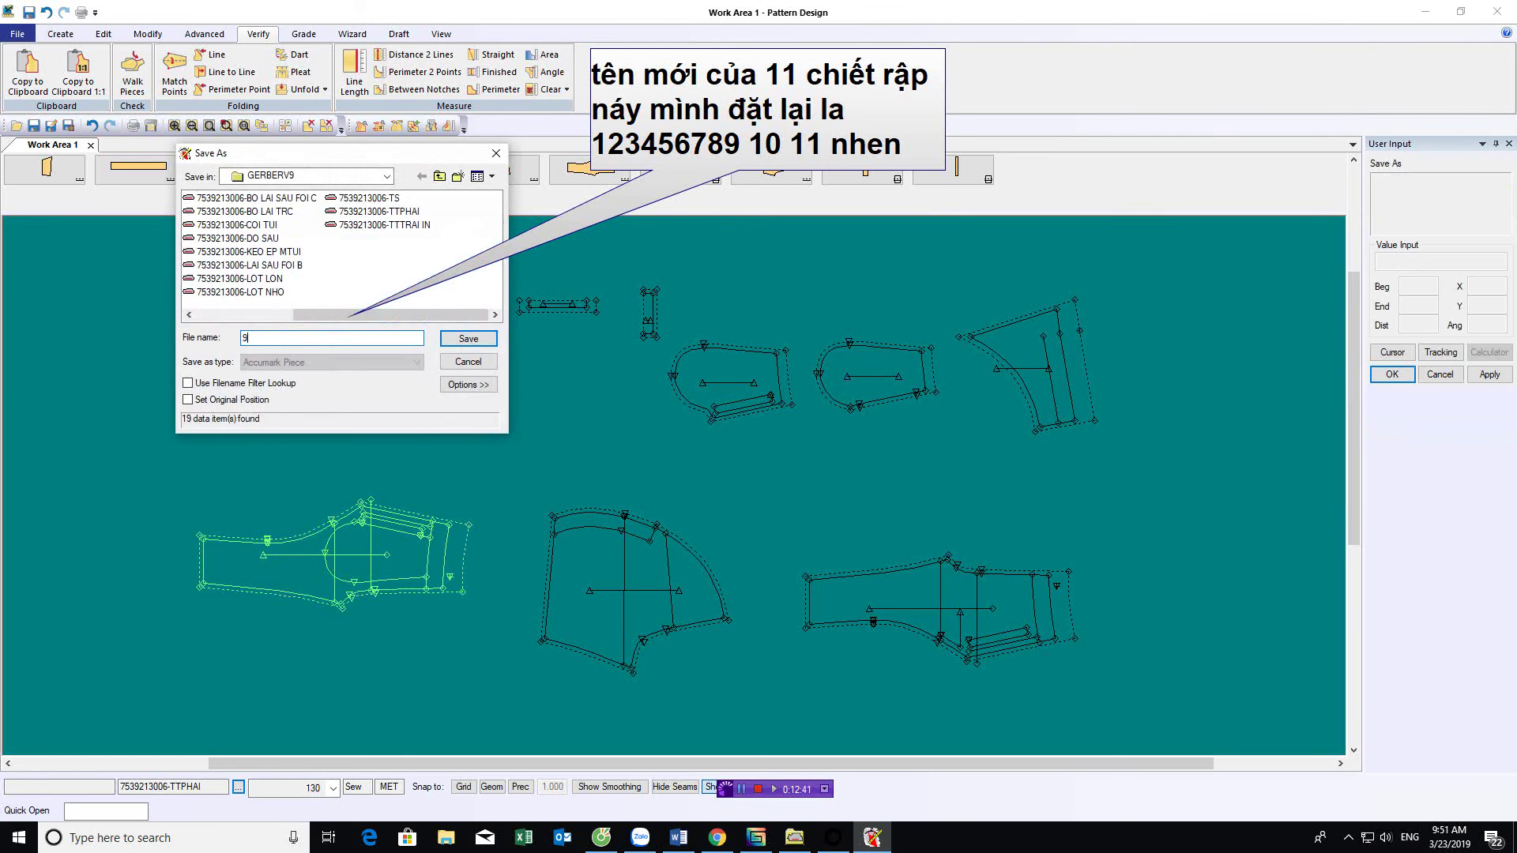
left_click(466, 338)
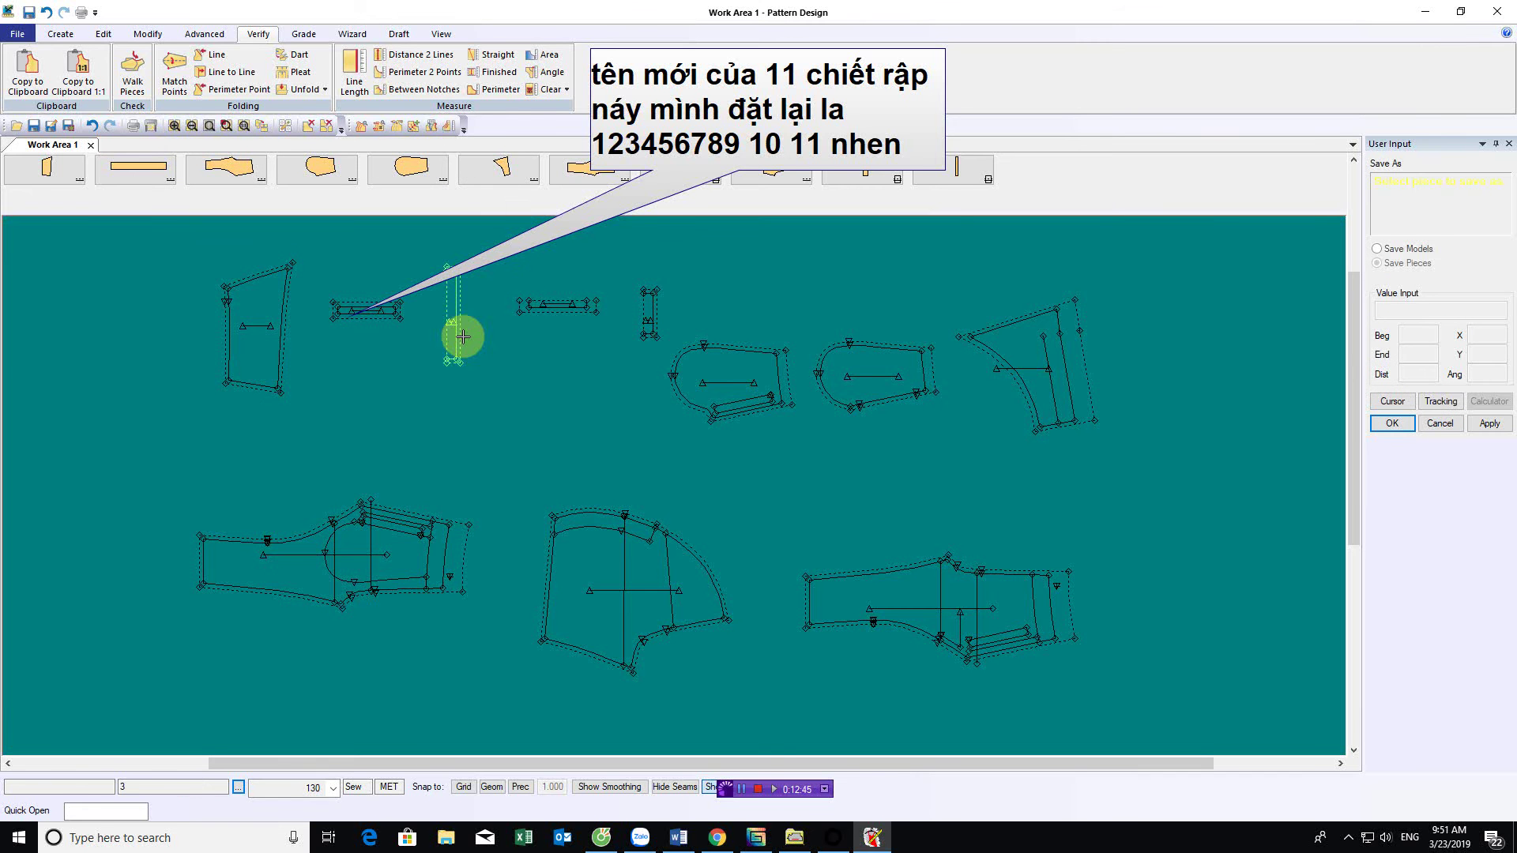
left_click(598, 572)
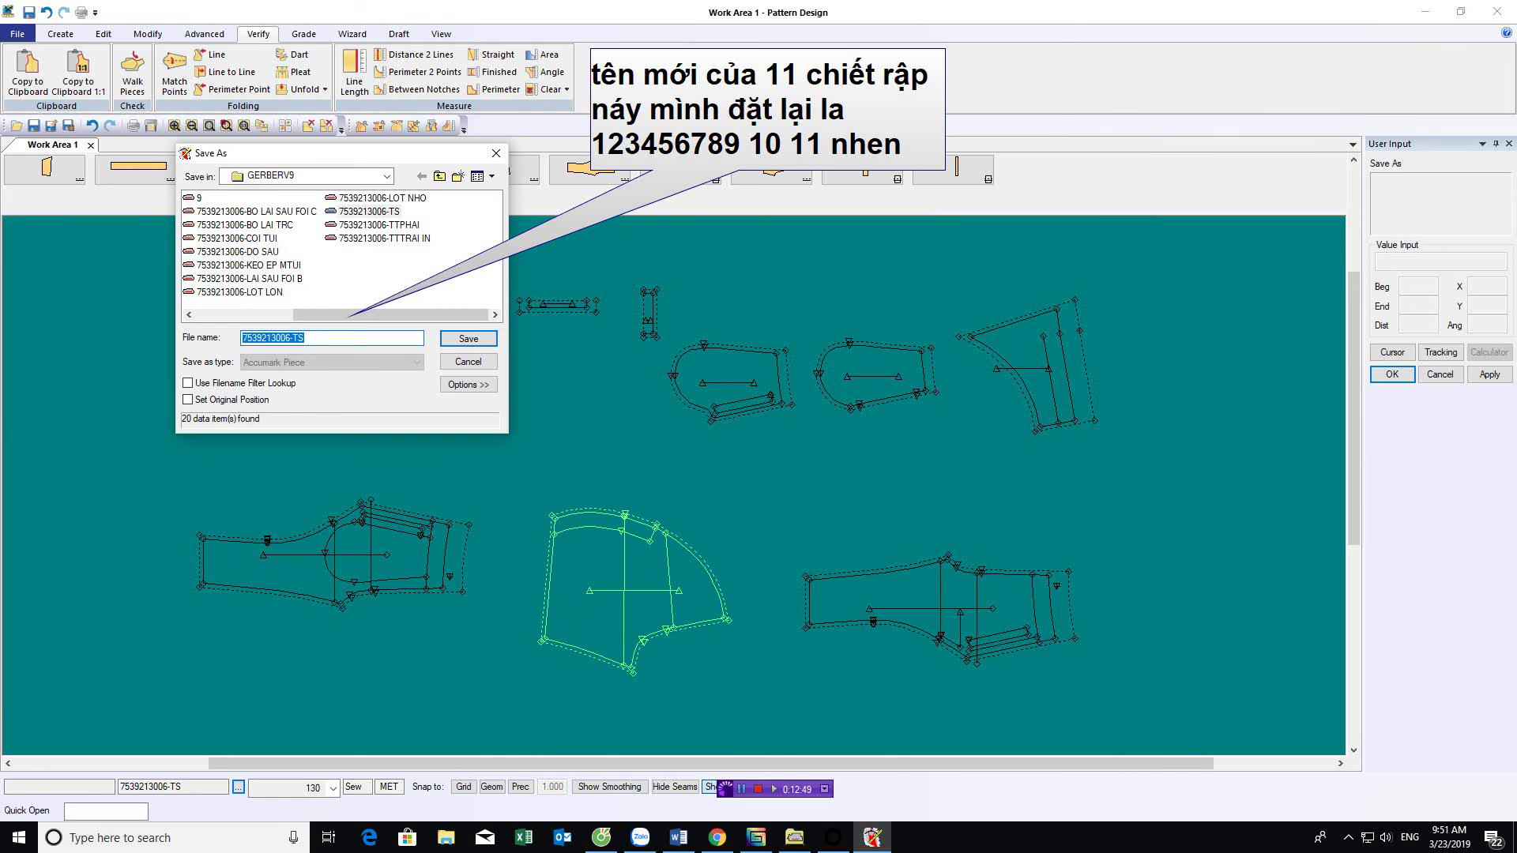
left_click(486, 339)
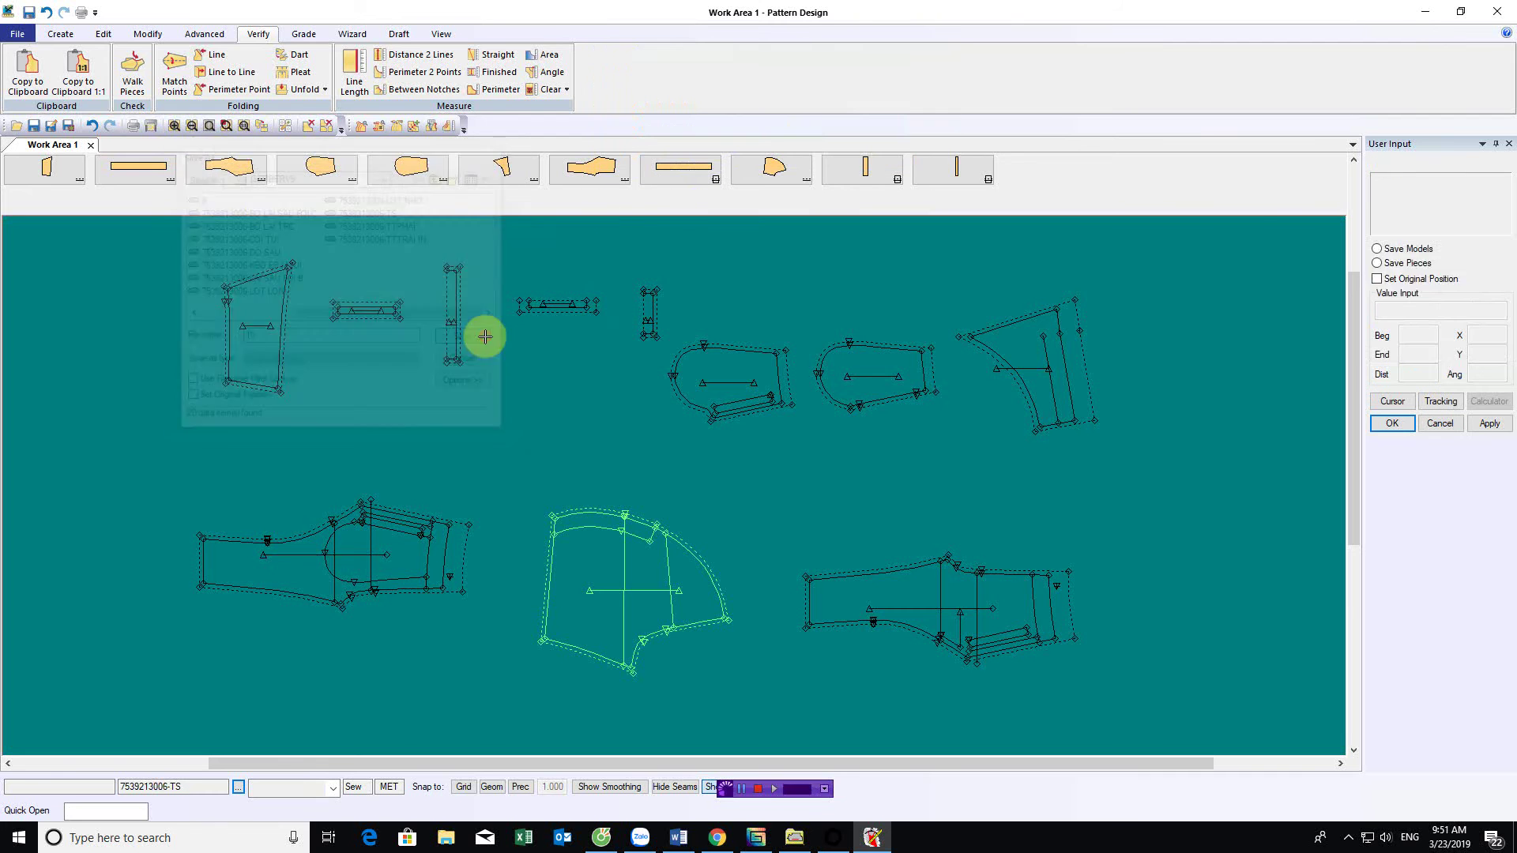
left_click(922, 605)
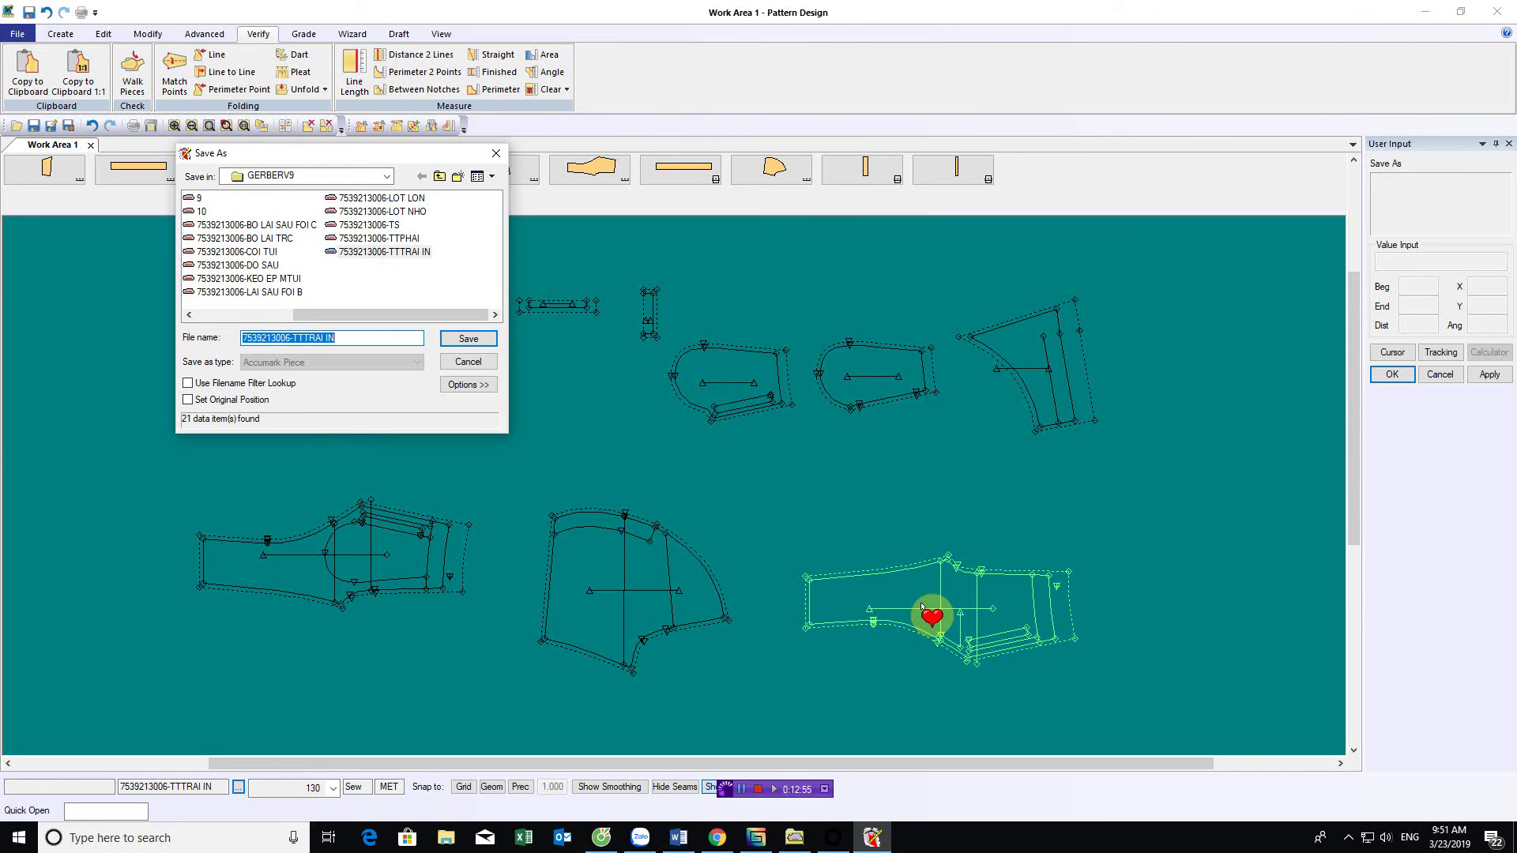
type("11")
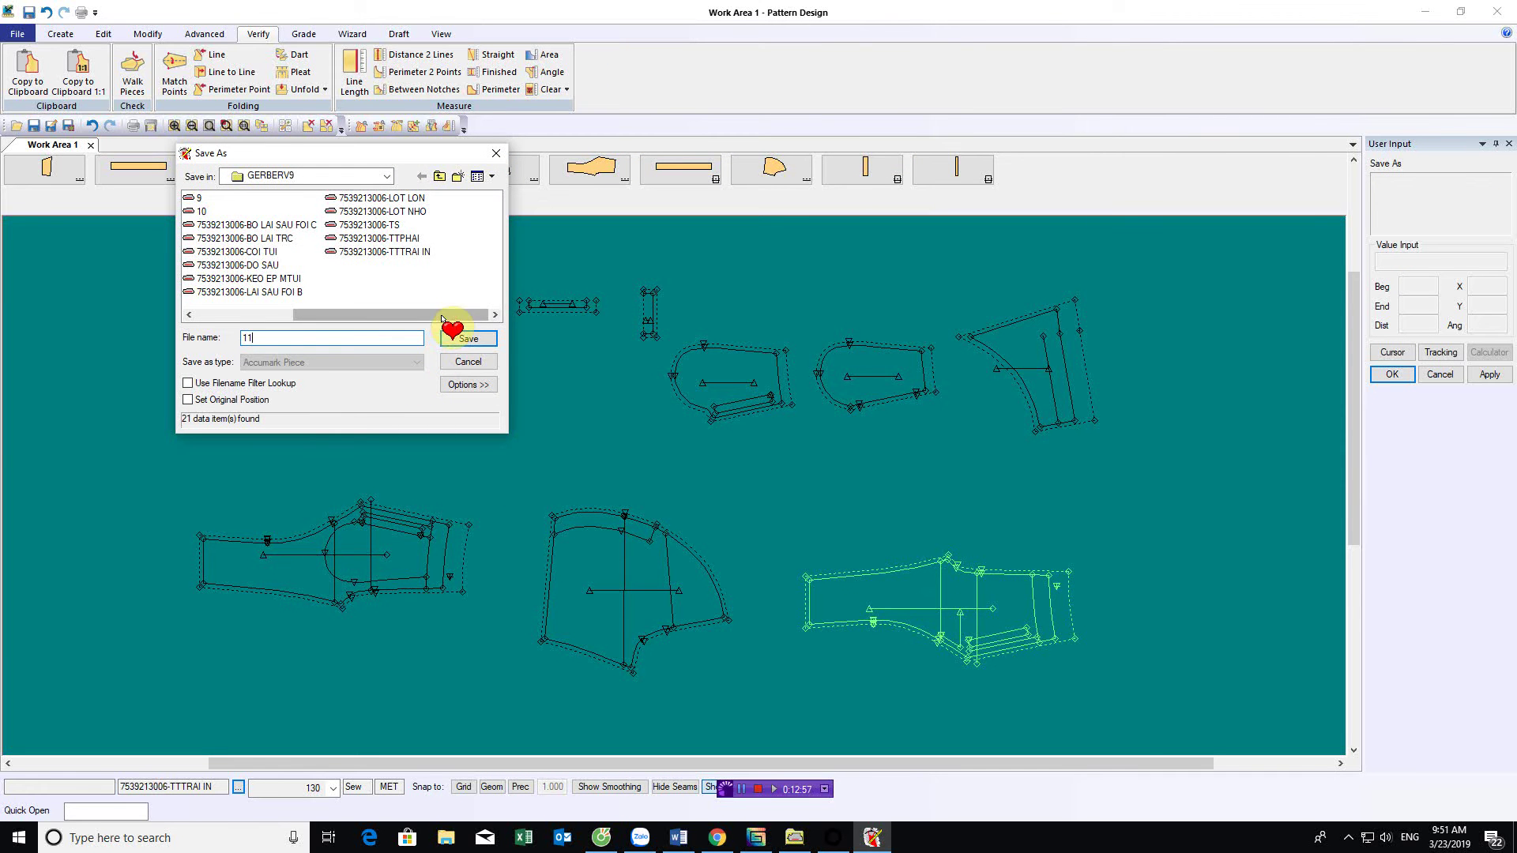
left_click(466, 339)
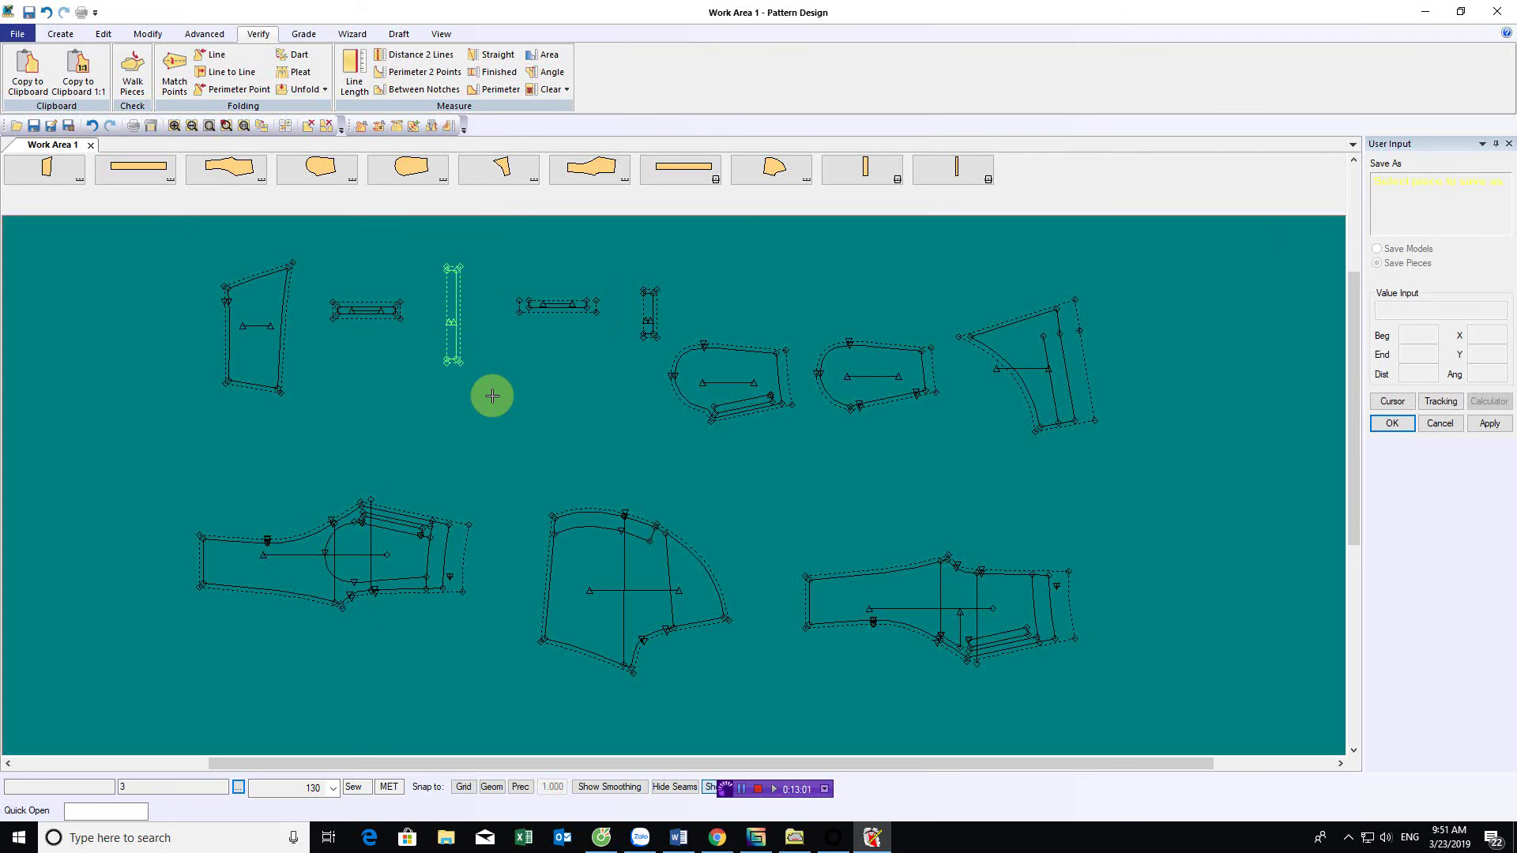
left_click(9, 11)
left_click(531, 572)
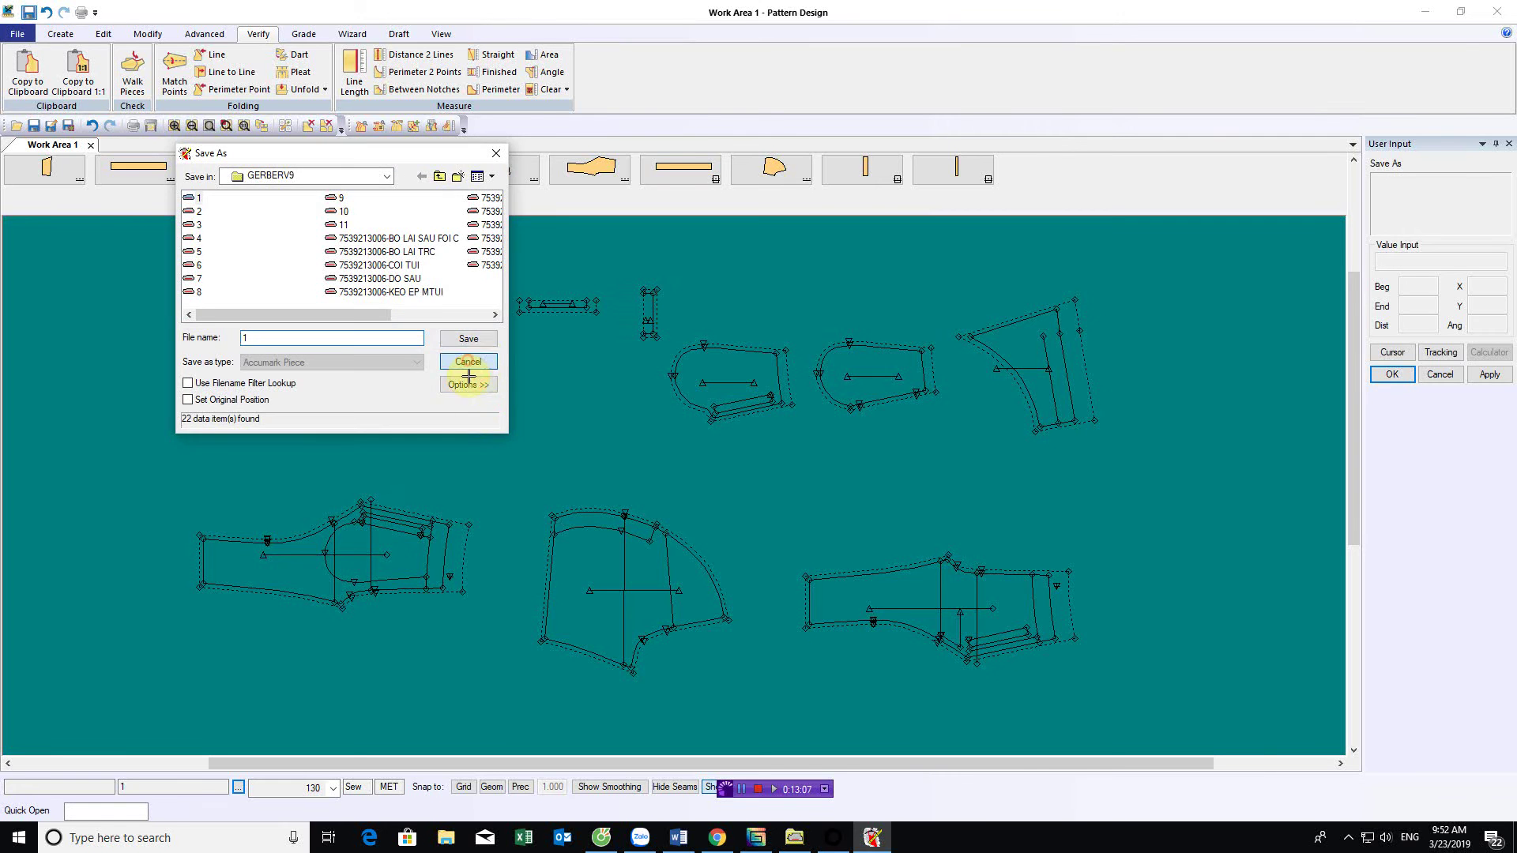
left_click(467, 362)
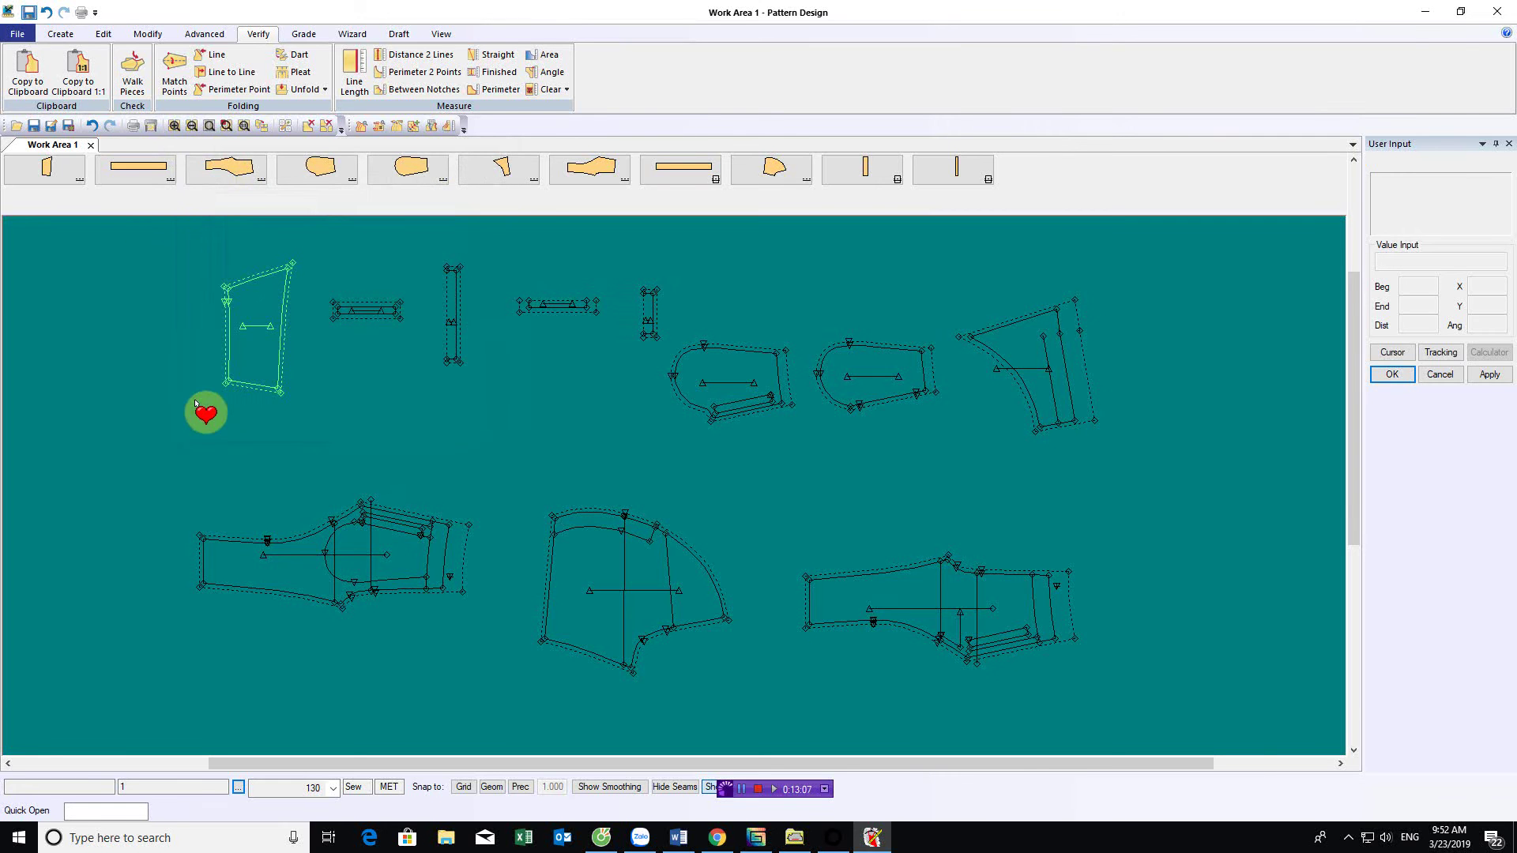
Save all eleven renamed pieces in the work area together under their new names
left_click(27, 12)
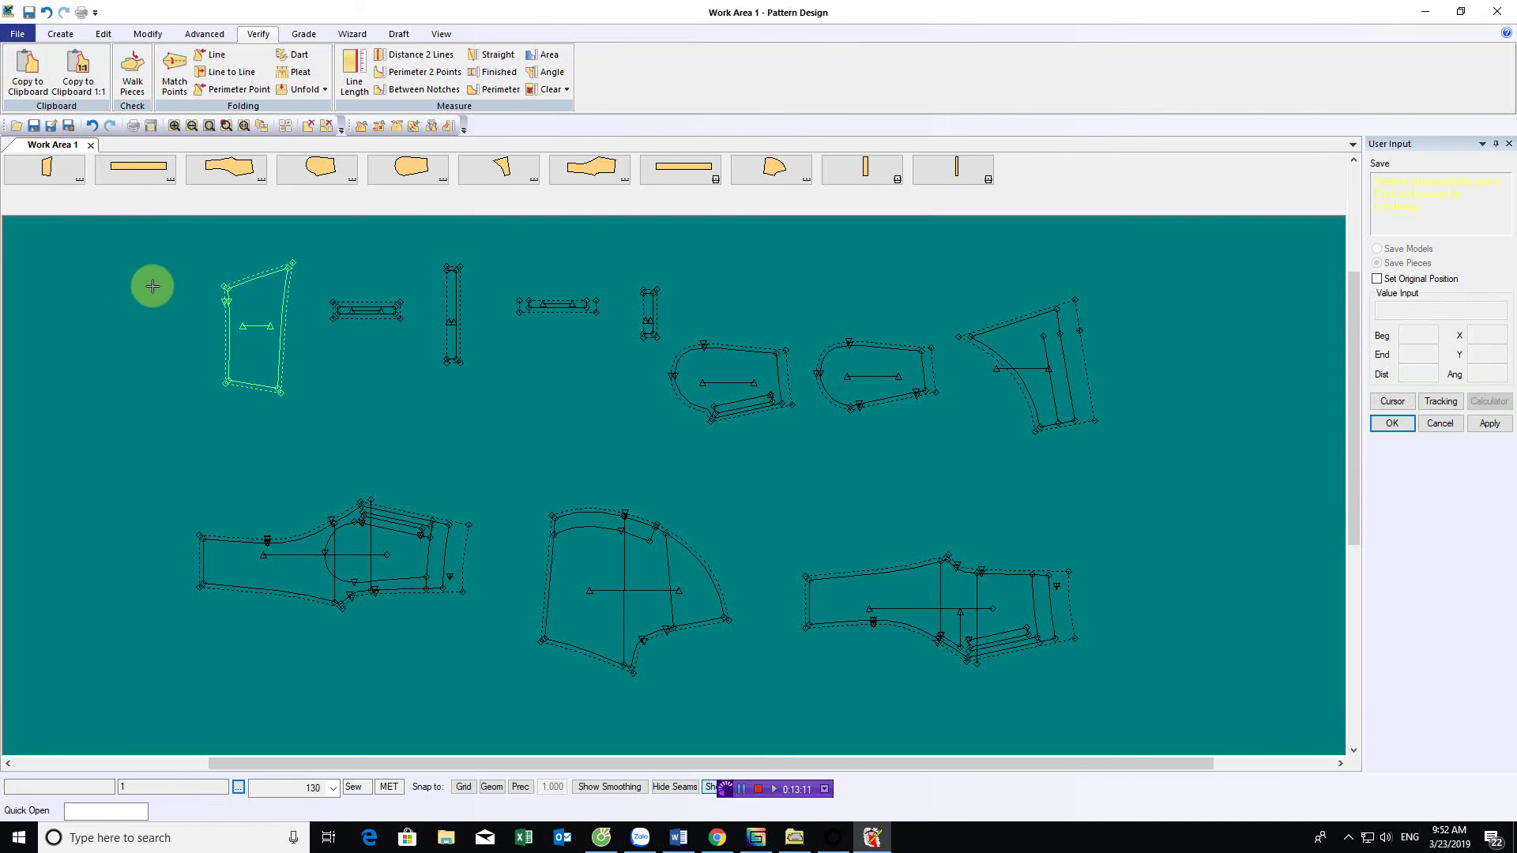
left_click_drag(201, 442, 1192, 721)
right_click(924, 465)
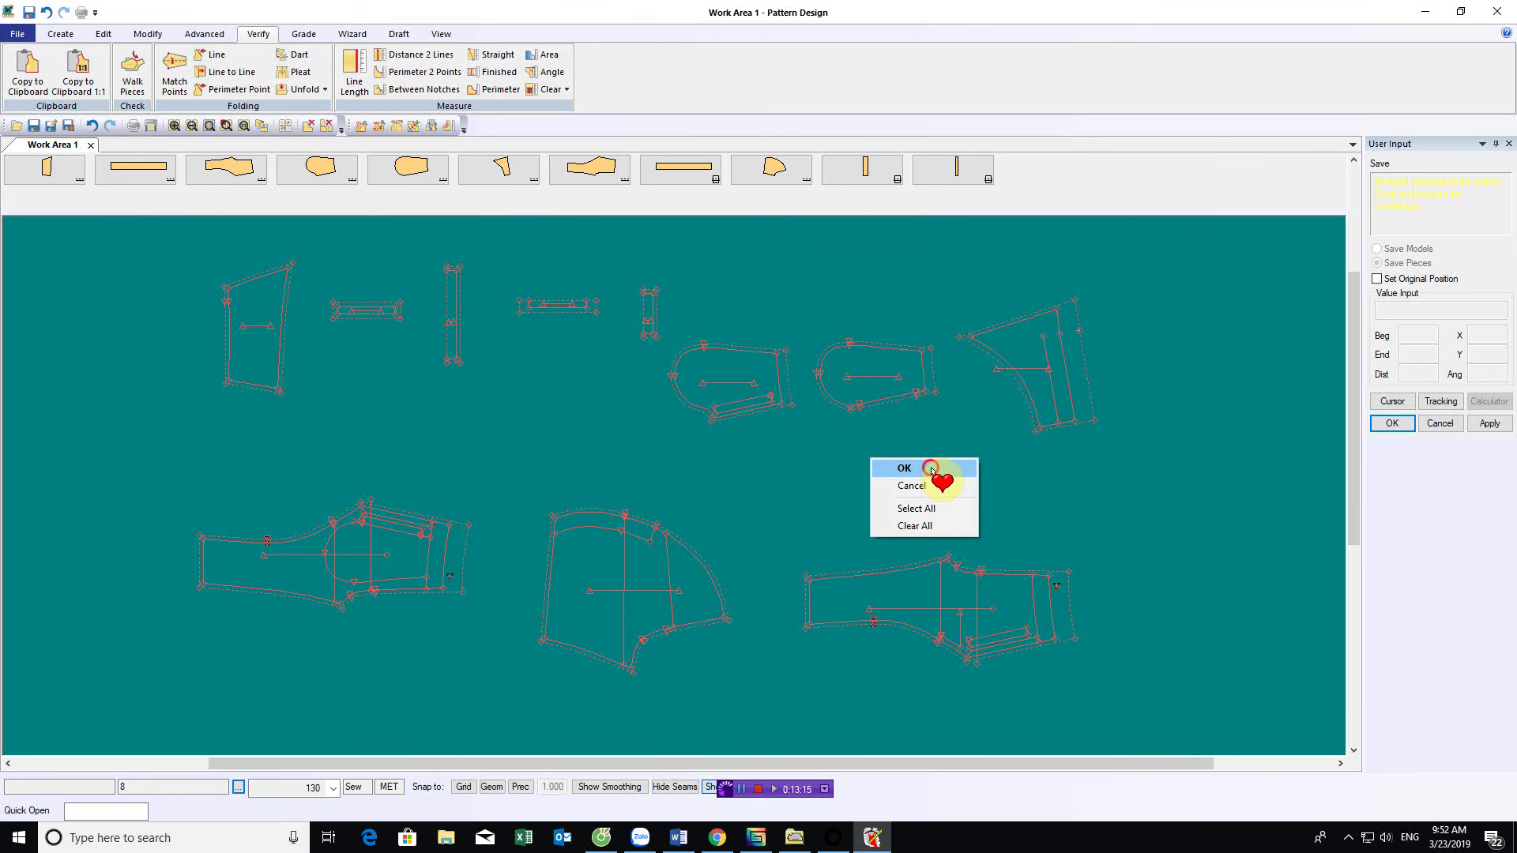
left_click(932, 470)
right_click(932, 469)
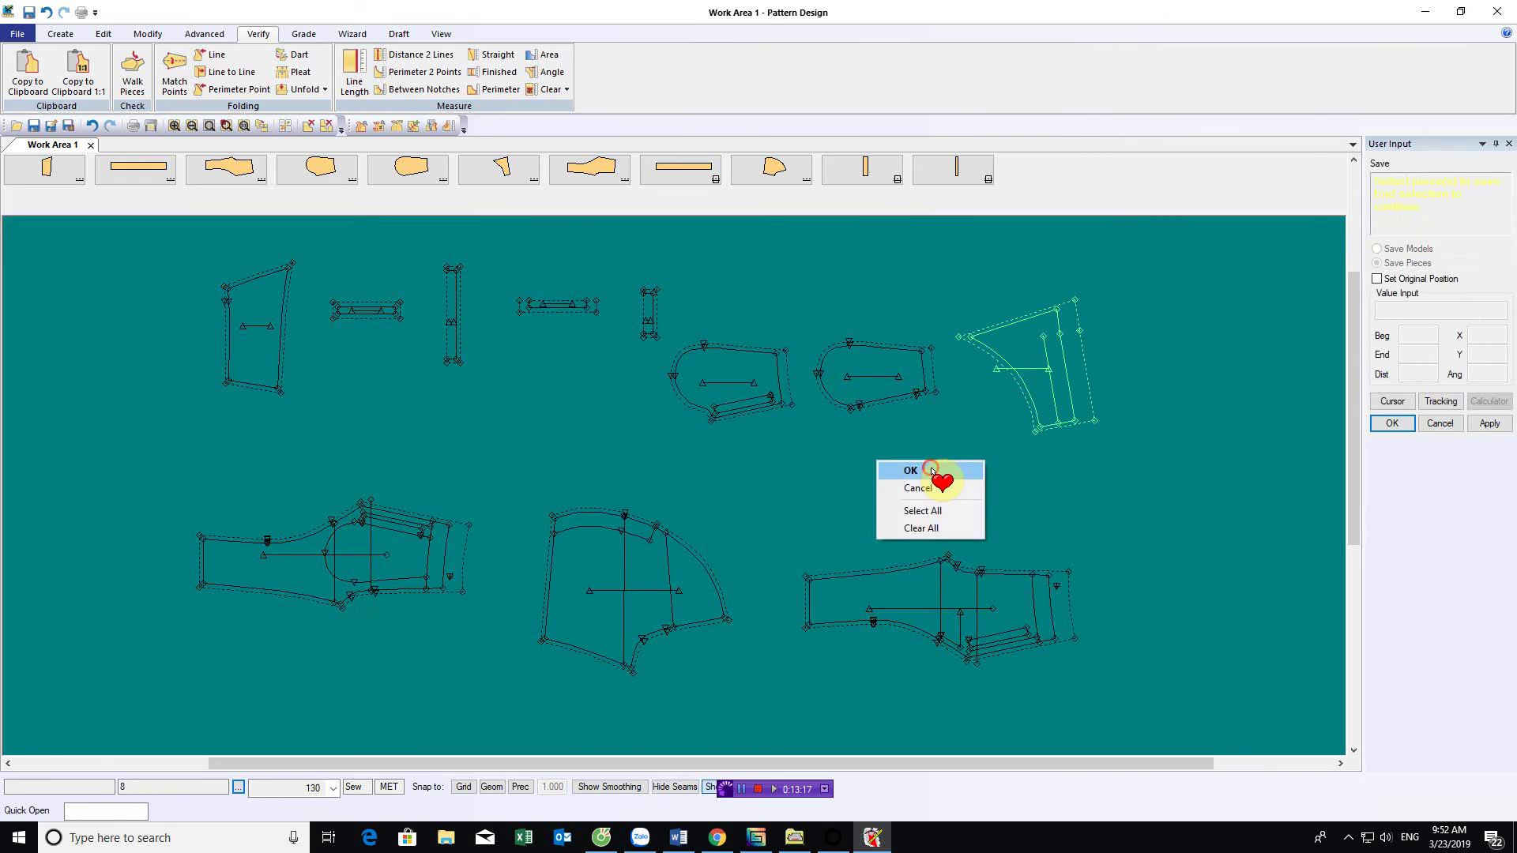
left_click(932, 471)
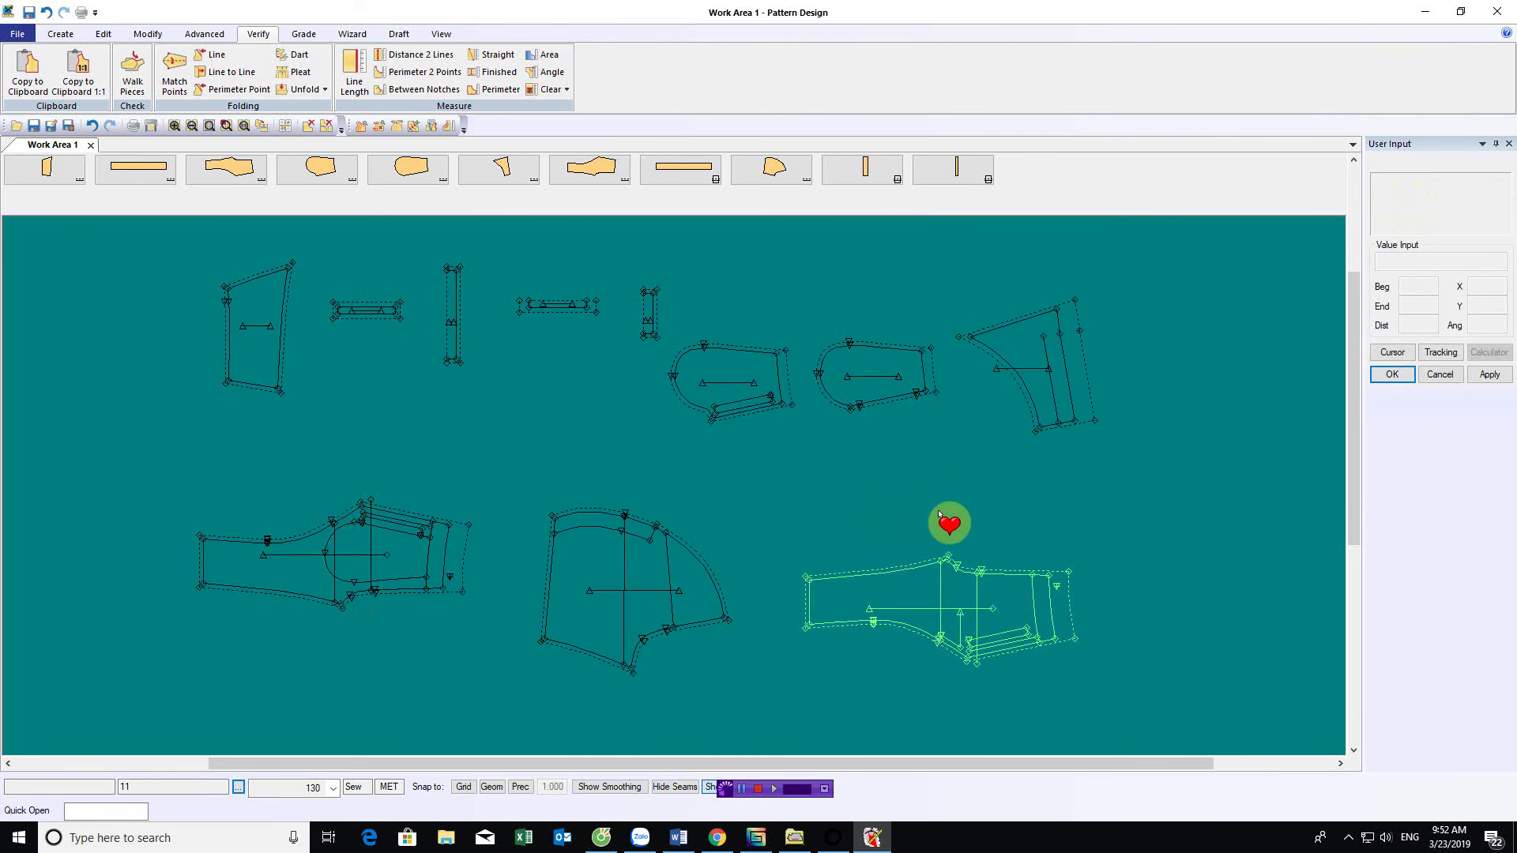
Close Pattern Design and check the new pieces 1 to 11 in the GERBERV9 storage area in AccuMark Explorer
left_click(1501, 10)
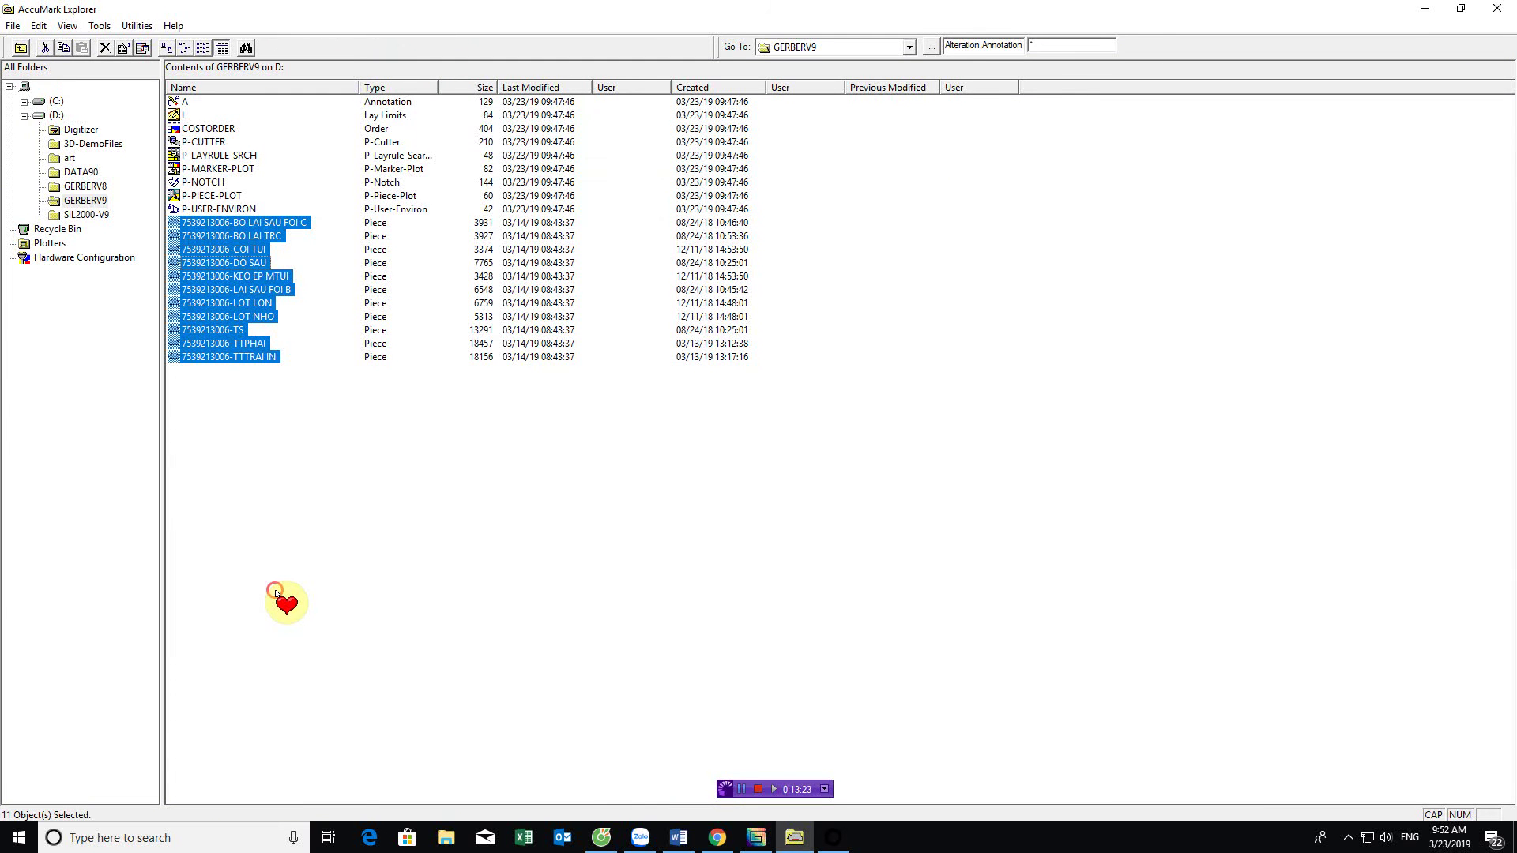
left_click(275, 593)
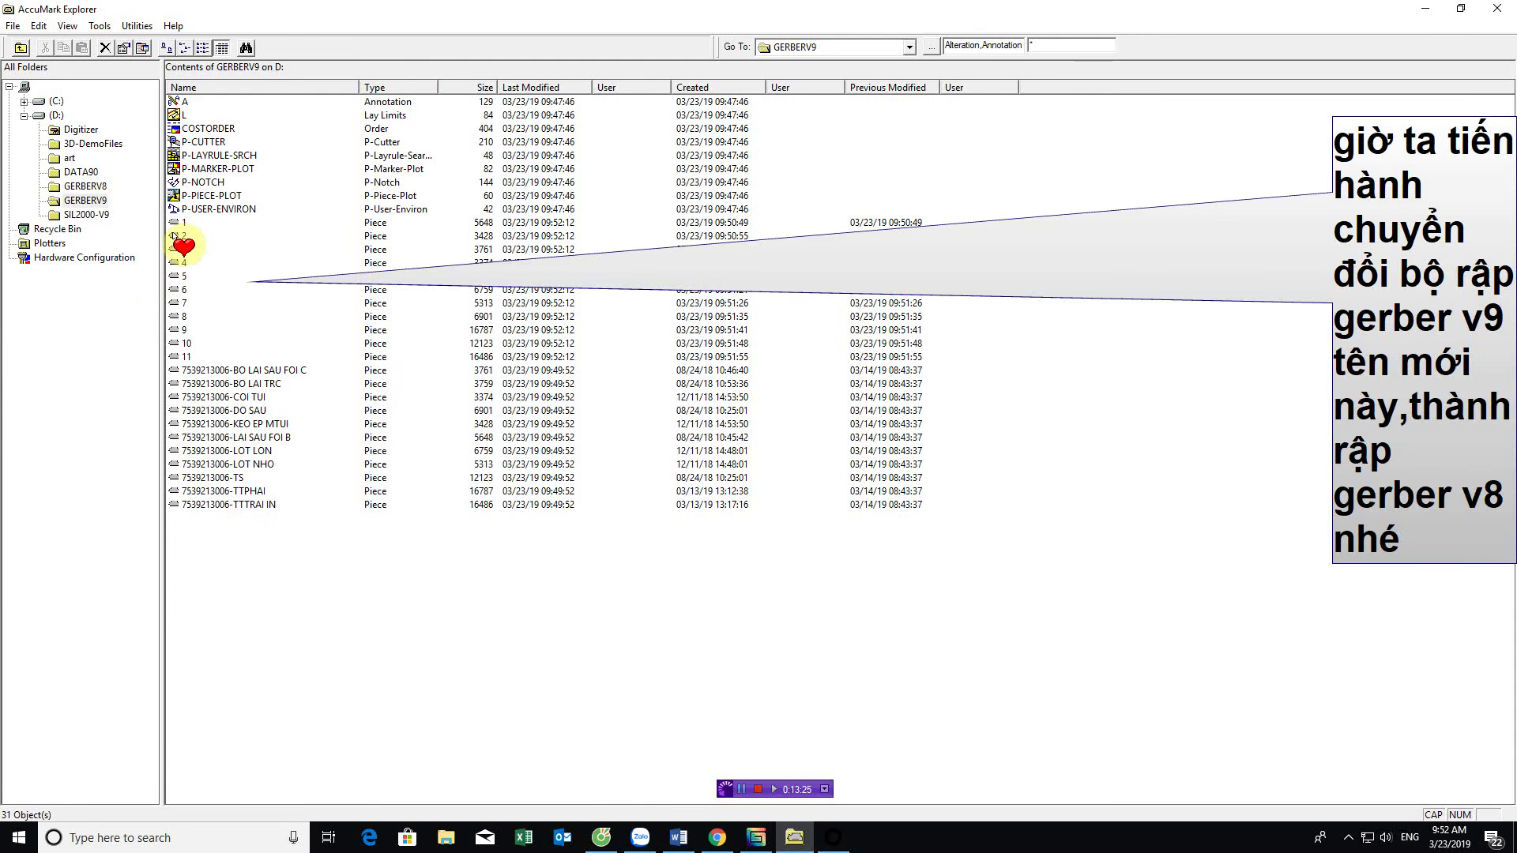
left_click(185, 224)
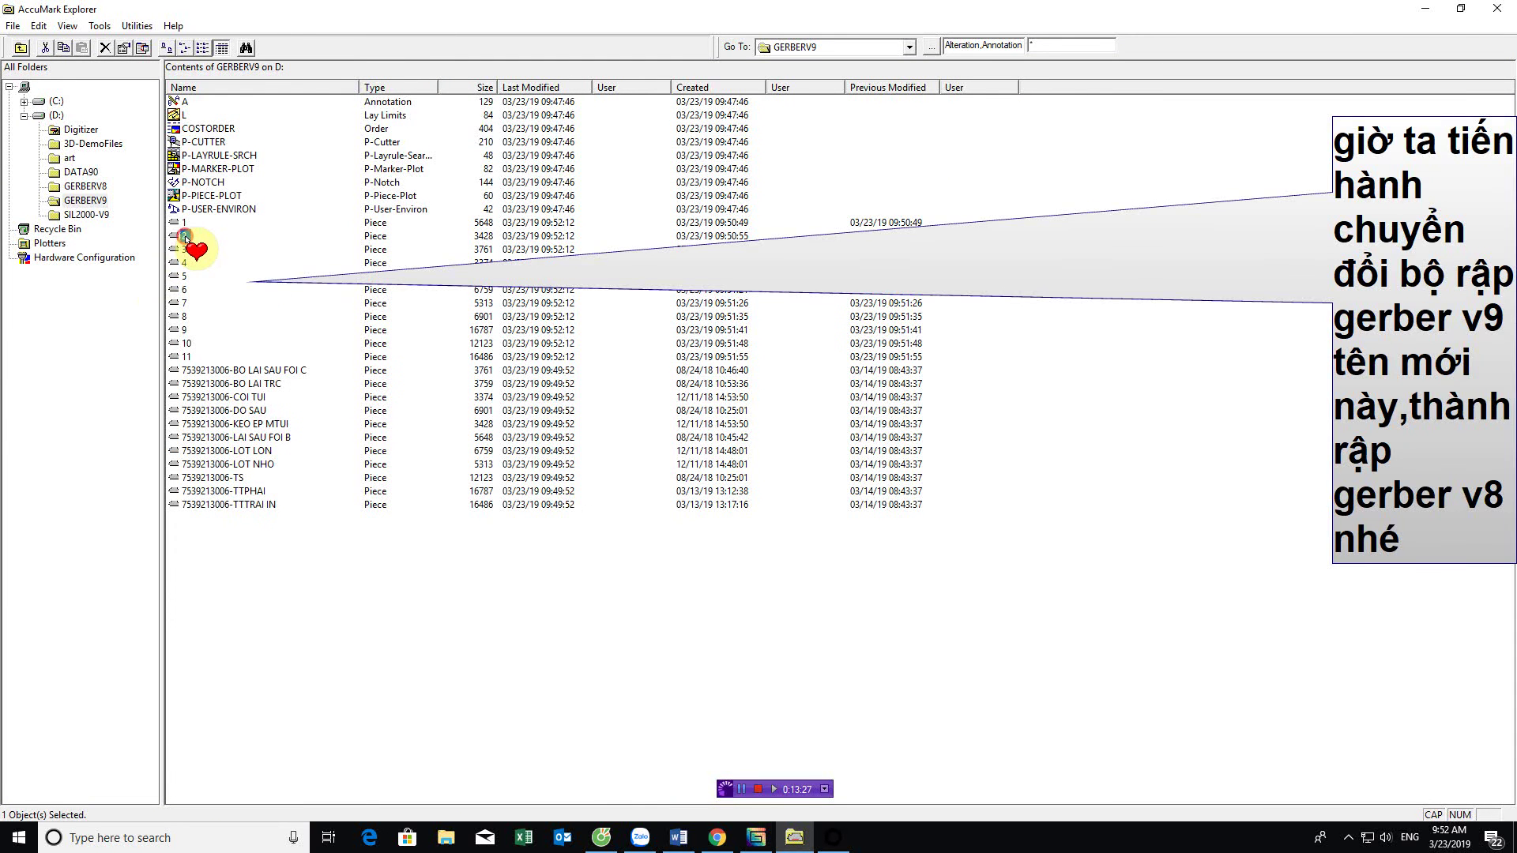
left_click(180, 276)
left_click(179, 289)
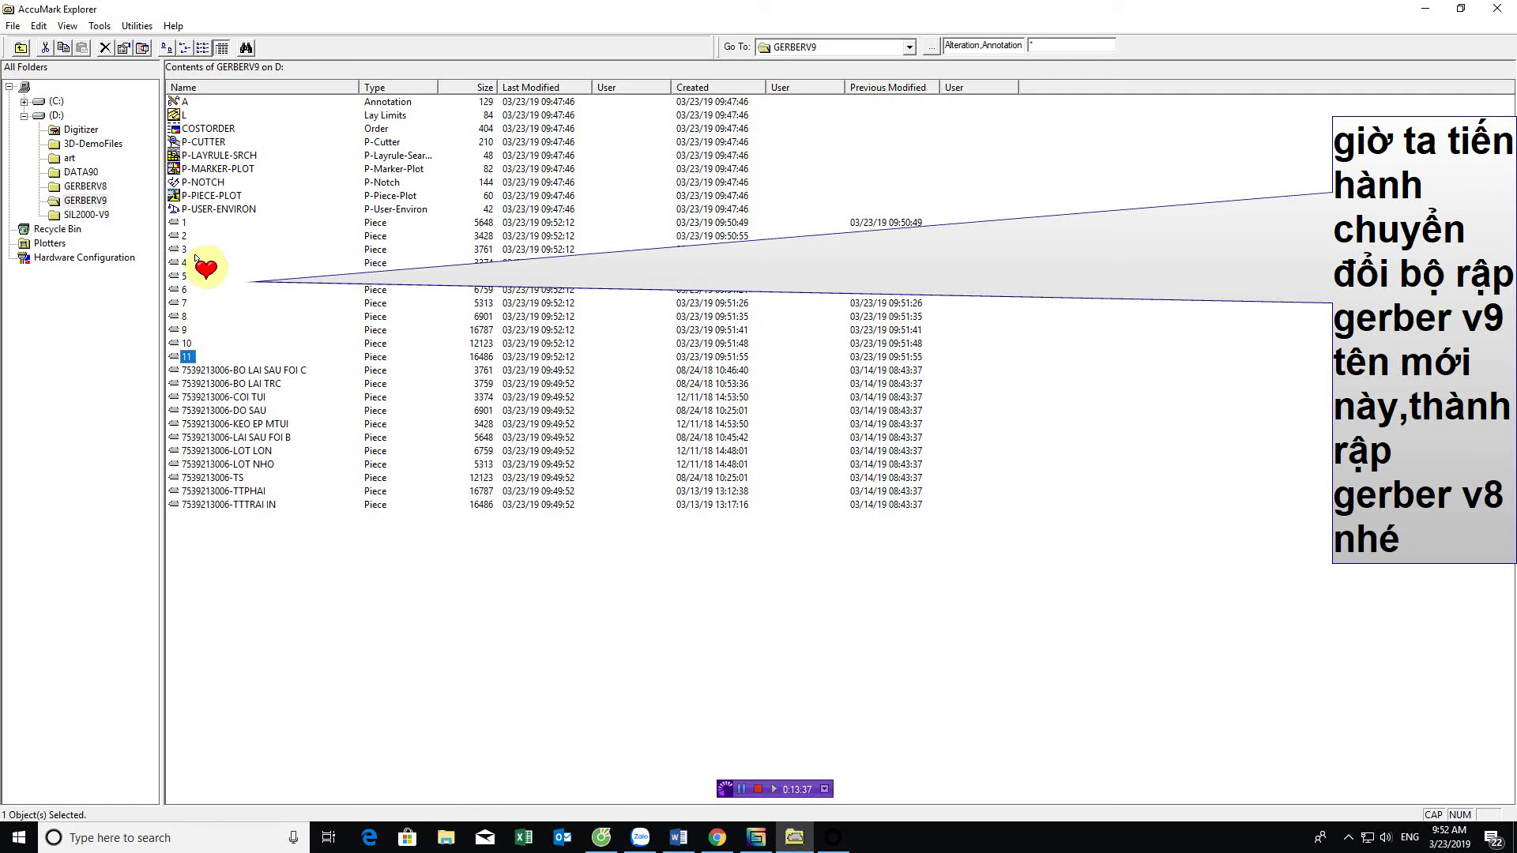
Open GERBERV9 pieces 1 to 11 in a separate Pattern Design work area, place them all for inspection, and close Pattern Design
left_click(181, 223, "shift")
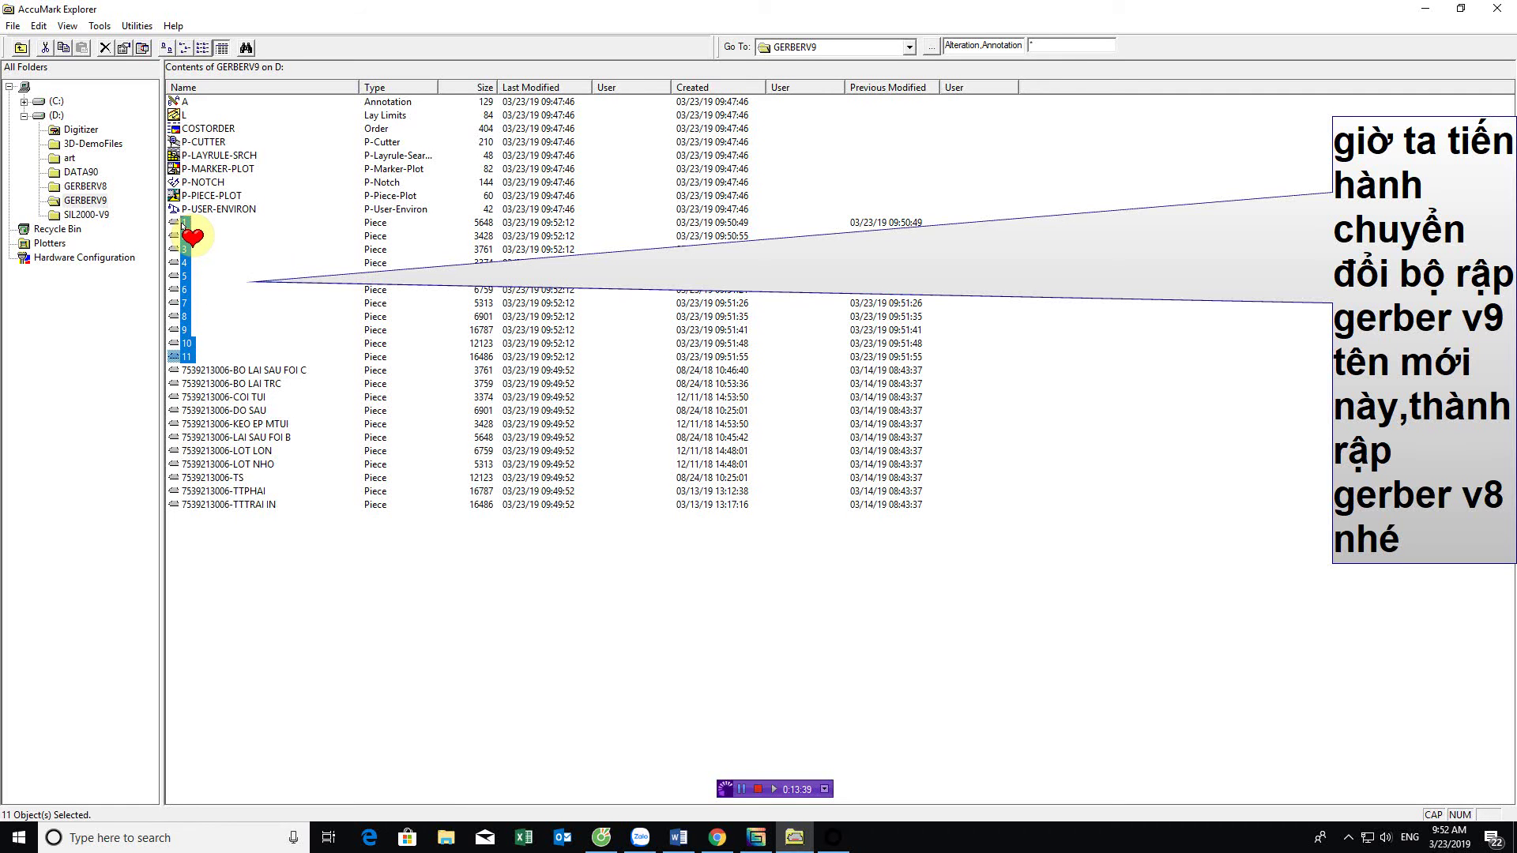
right_click(182, 223)
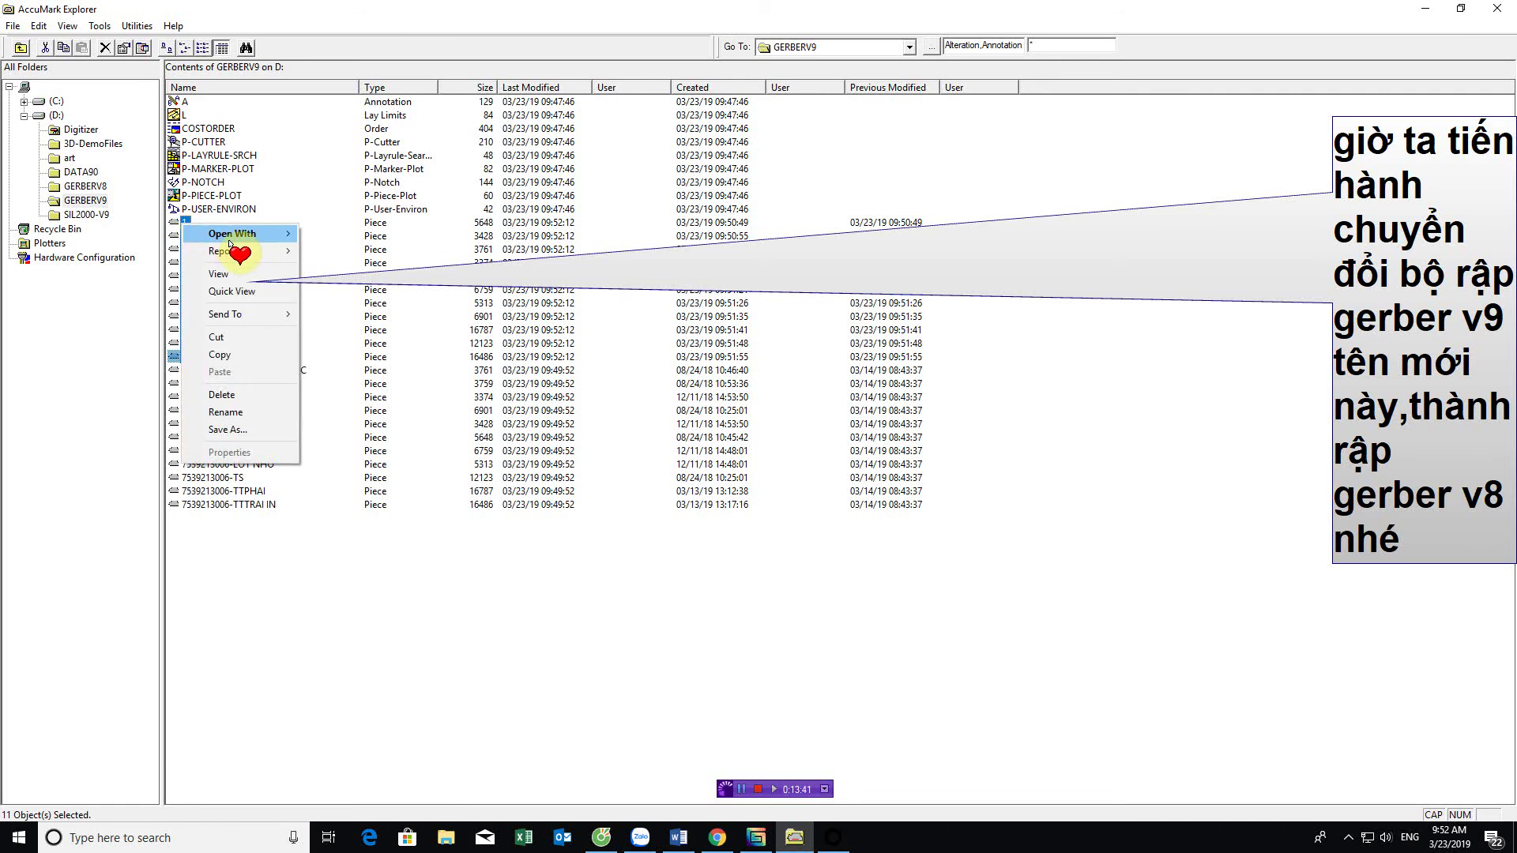
mouse_move(237, 234)
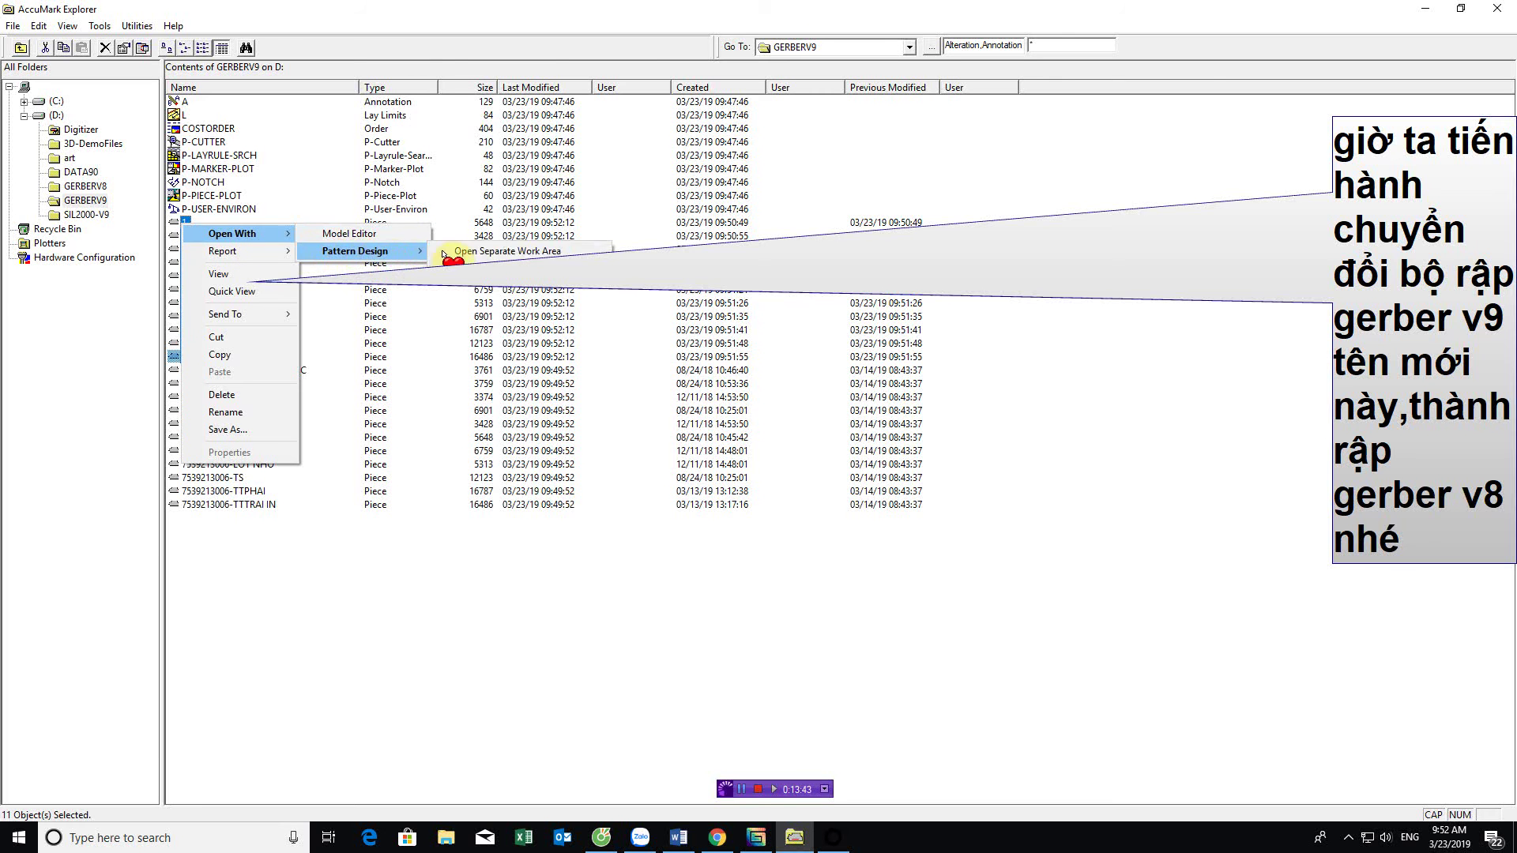
left_click(498, 251)
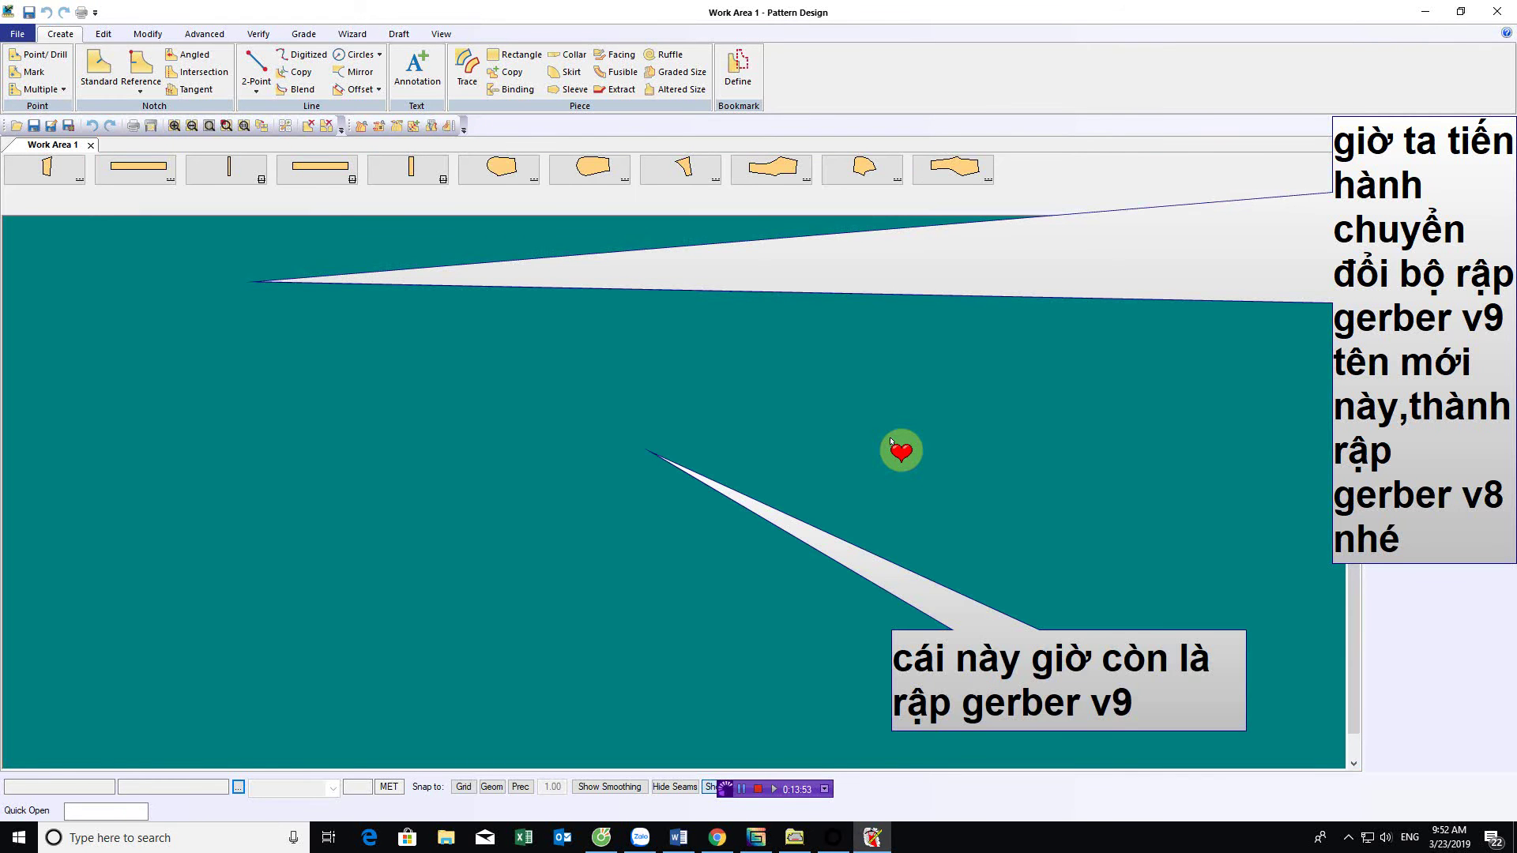
right_click(1060, 162)
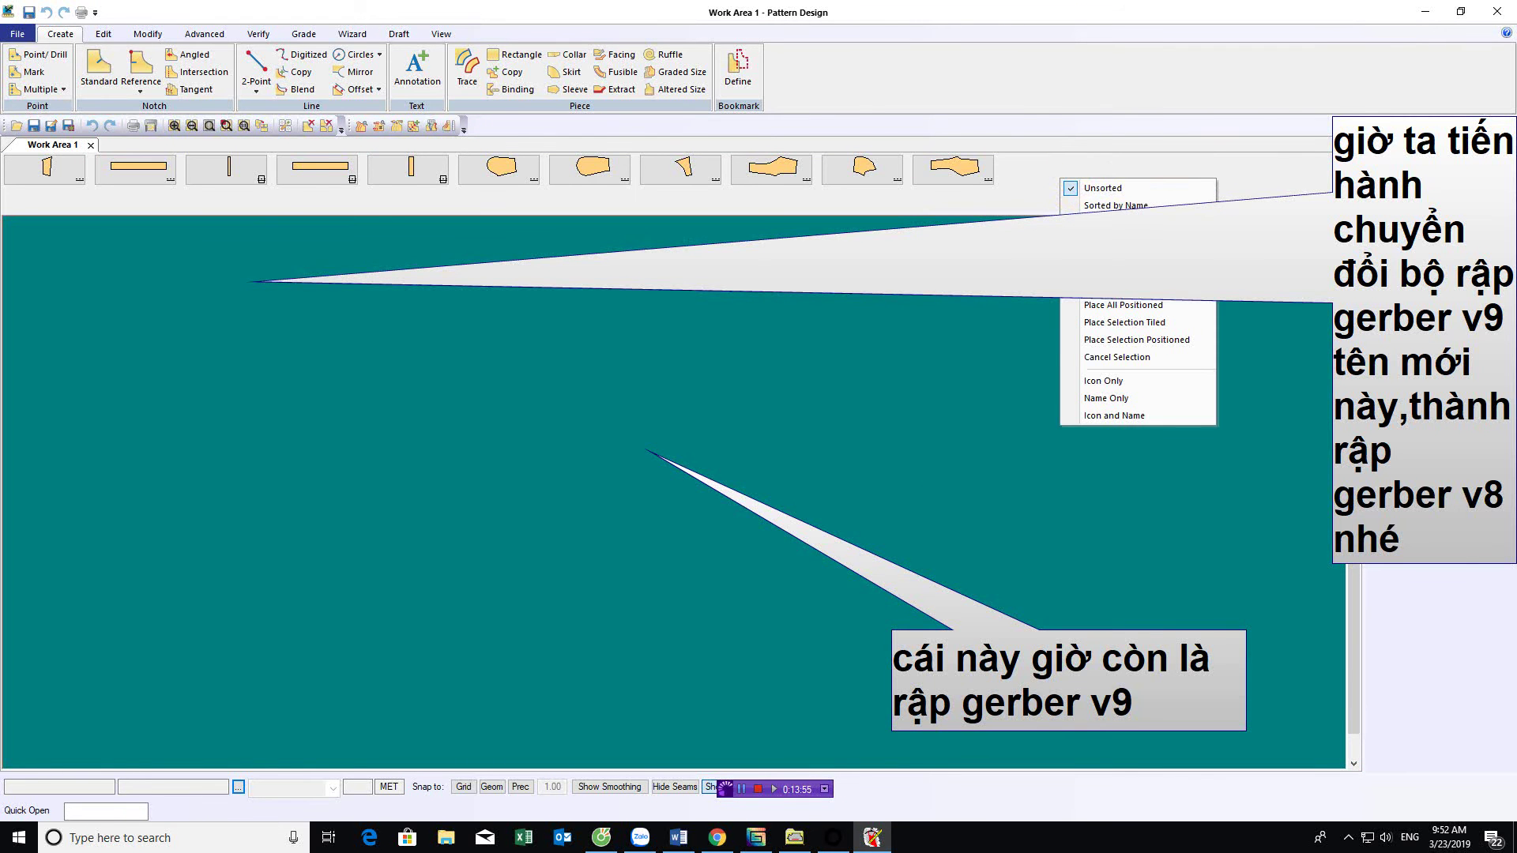
left_click(1138, 305)
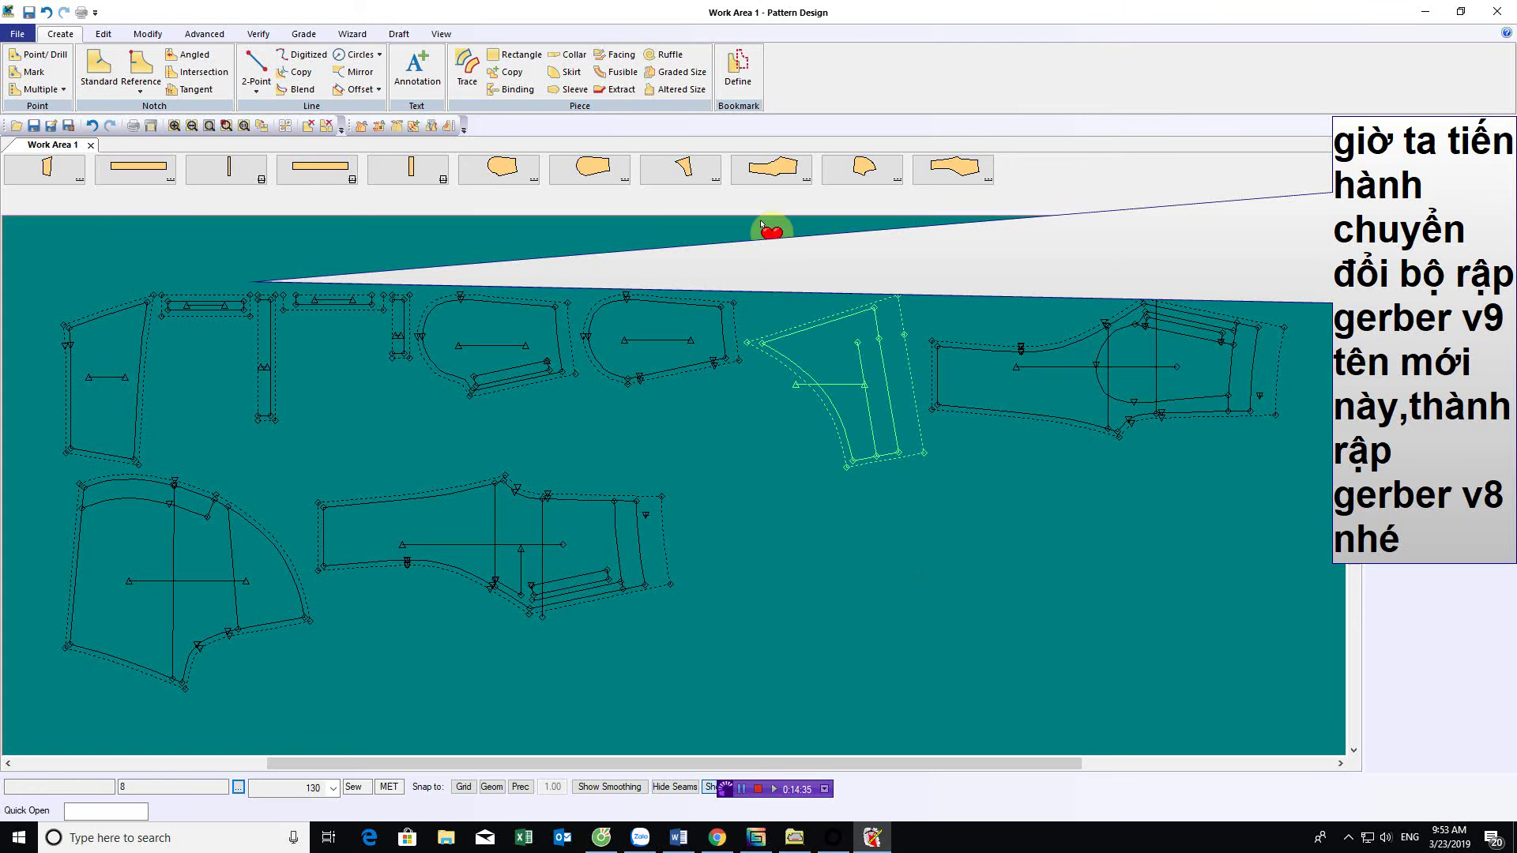
left_click(1496, 9)
left_click(531, 638)
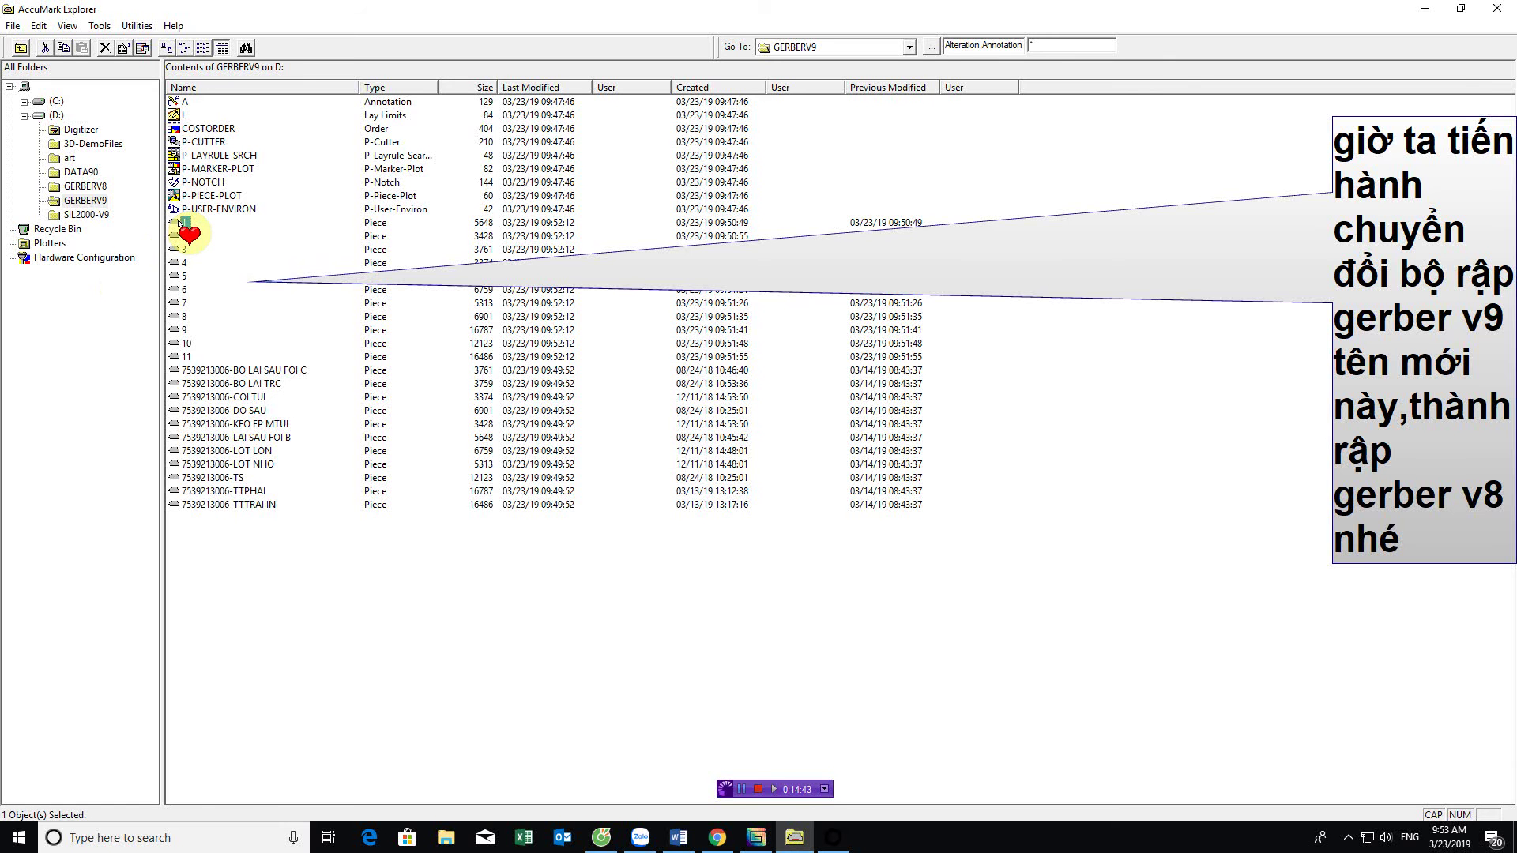
Export pieces 1 to 11 from V9 to V8 into the GERBERV8 storage area on drive D, keeping their piece names
left_click(187, 357, "shift")
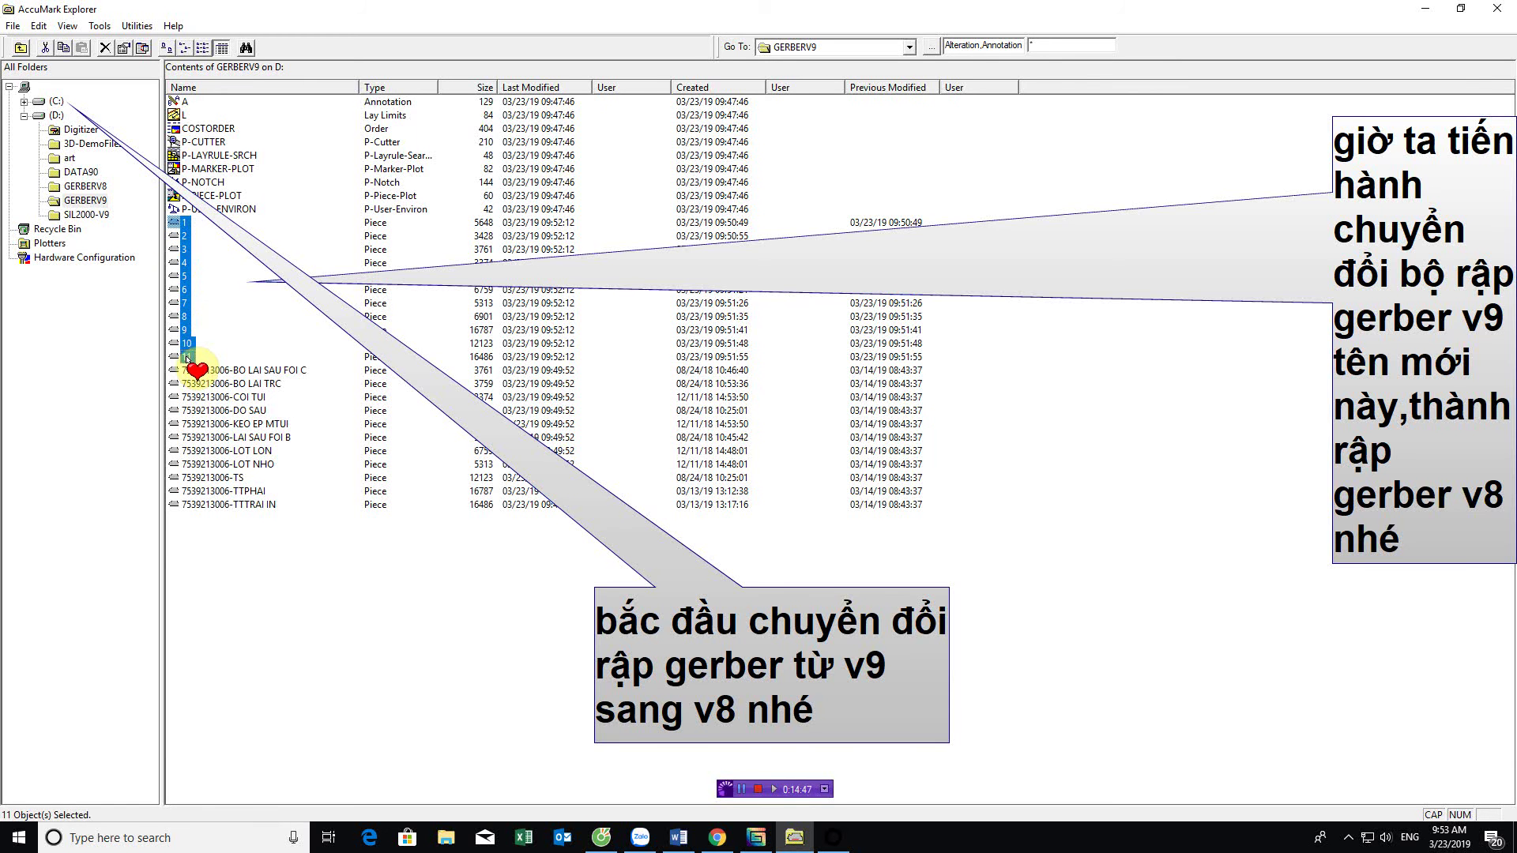
left_click(14, 26)
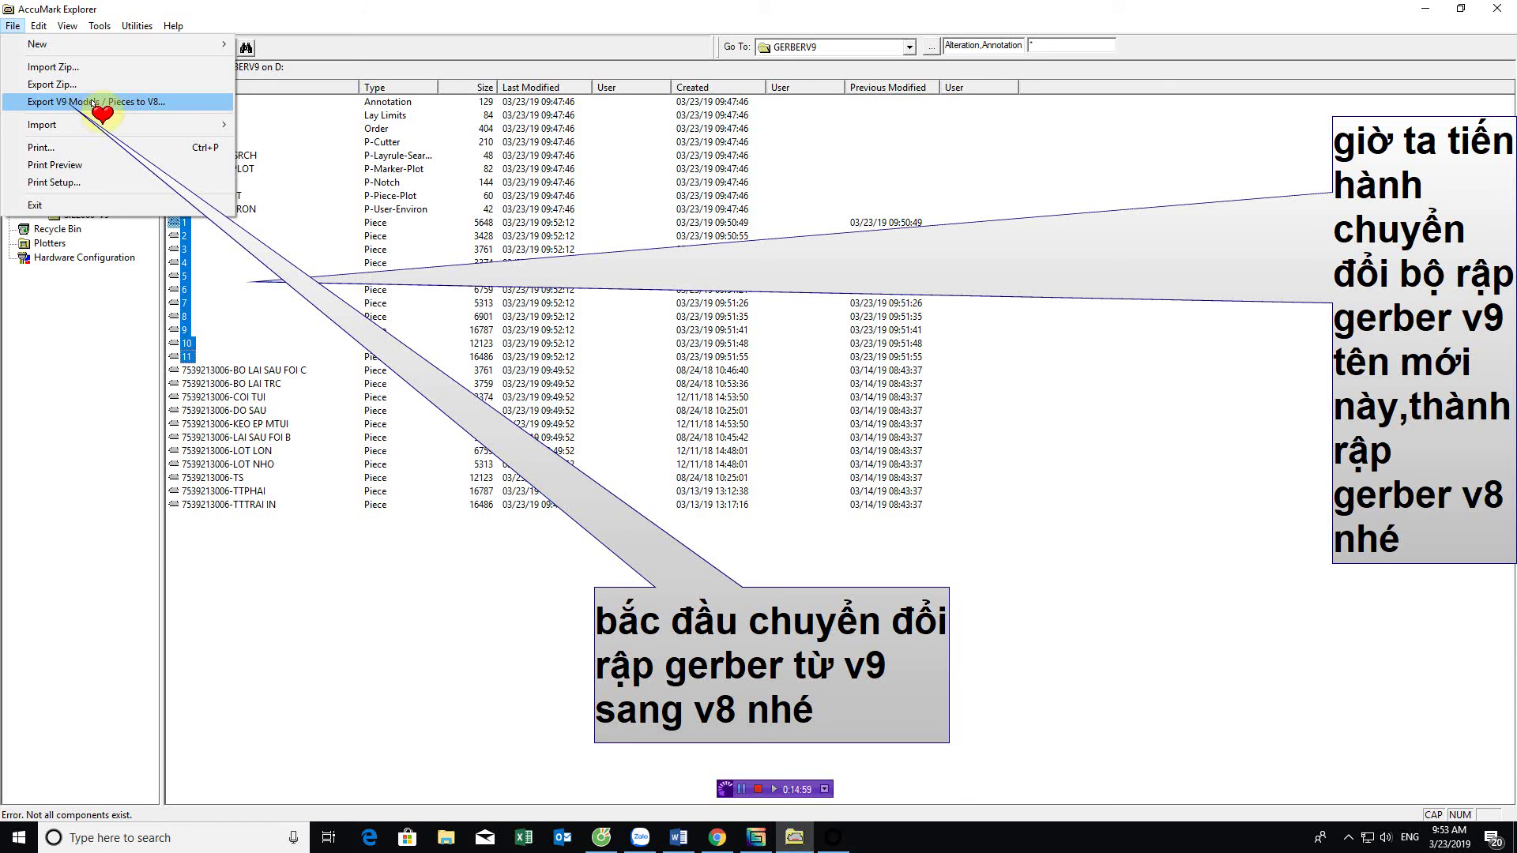
left_click(84, 103)
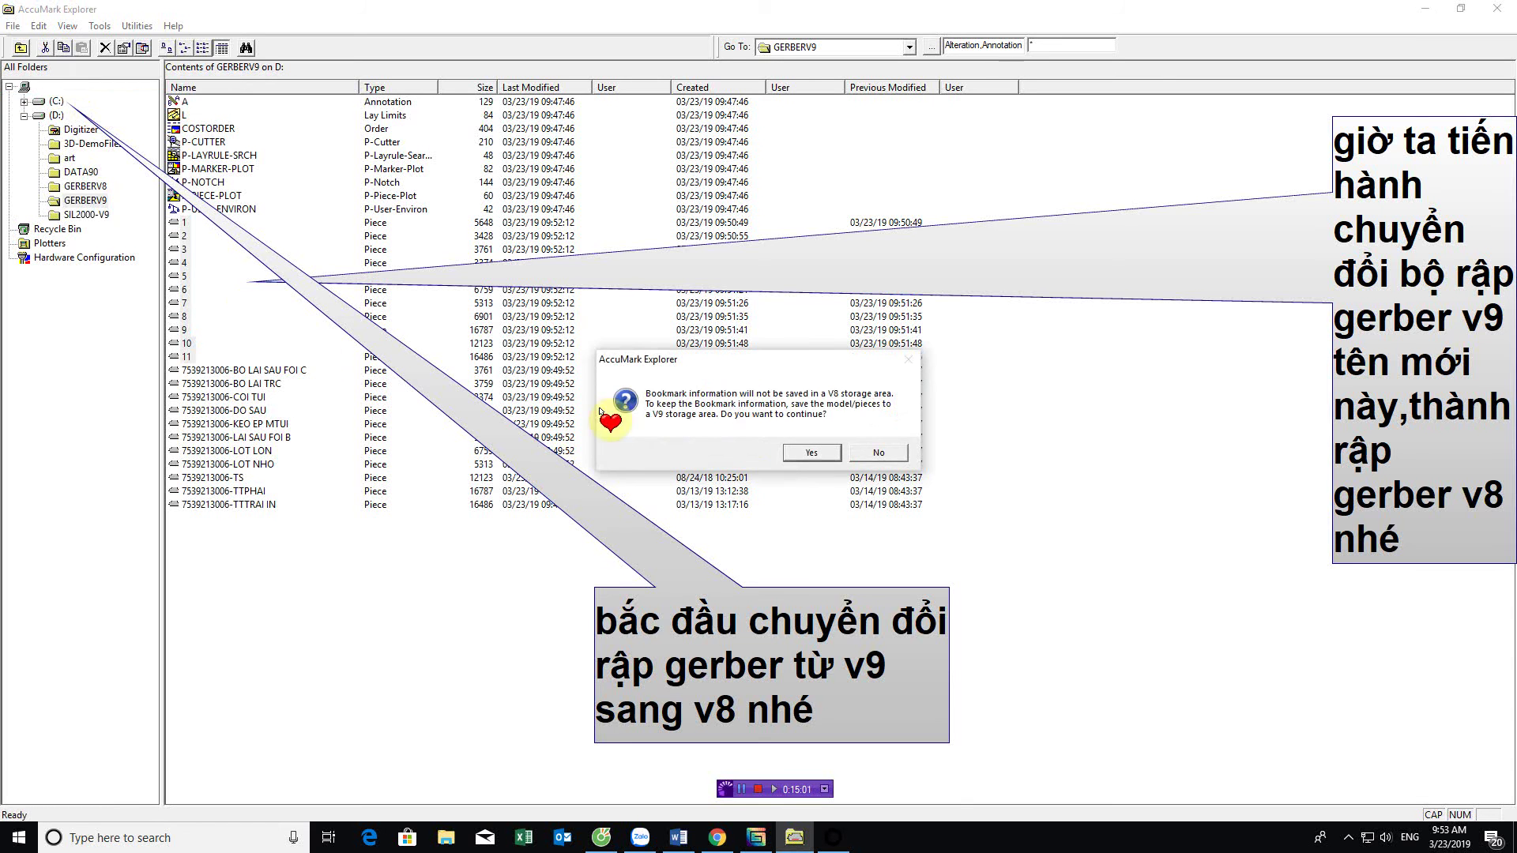
left_click(811, 455)
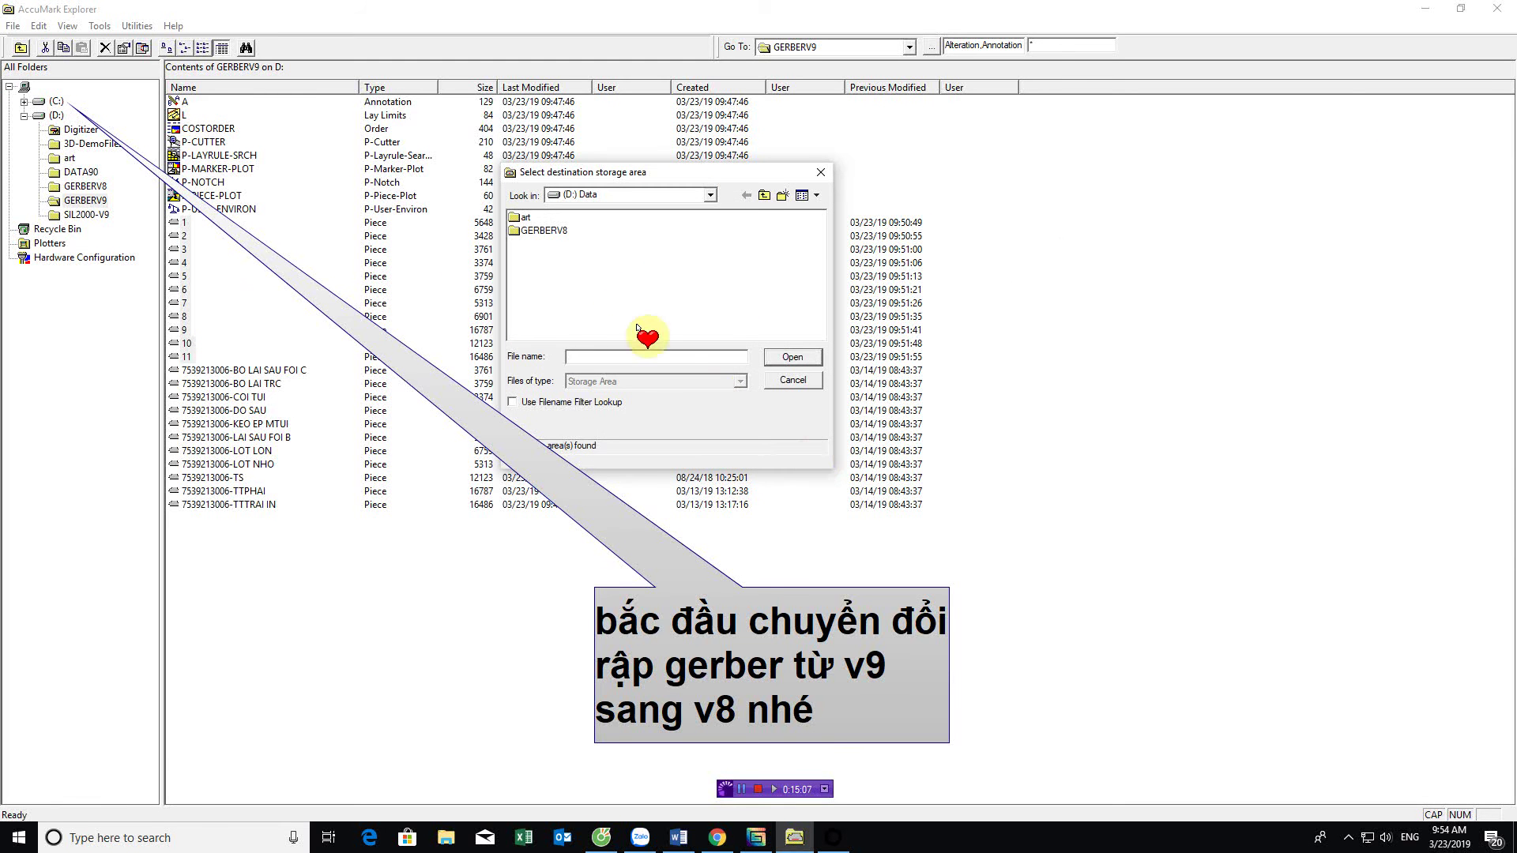
double_click(542, 231)
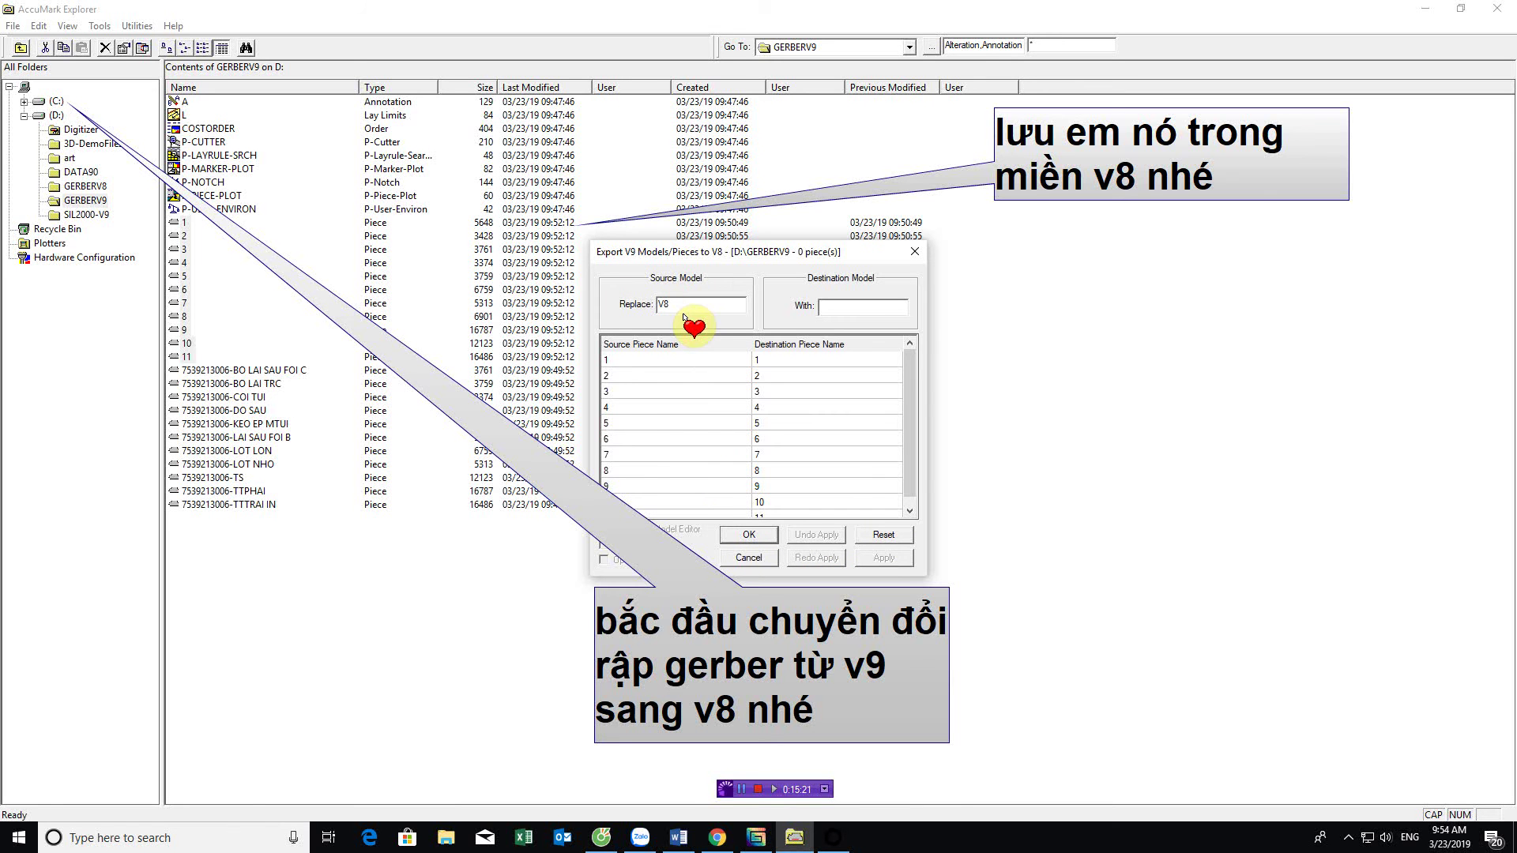
left_click(751, 533)
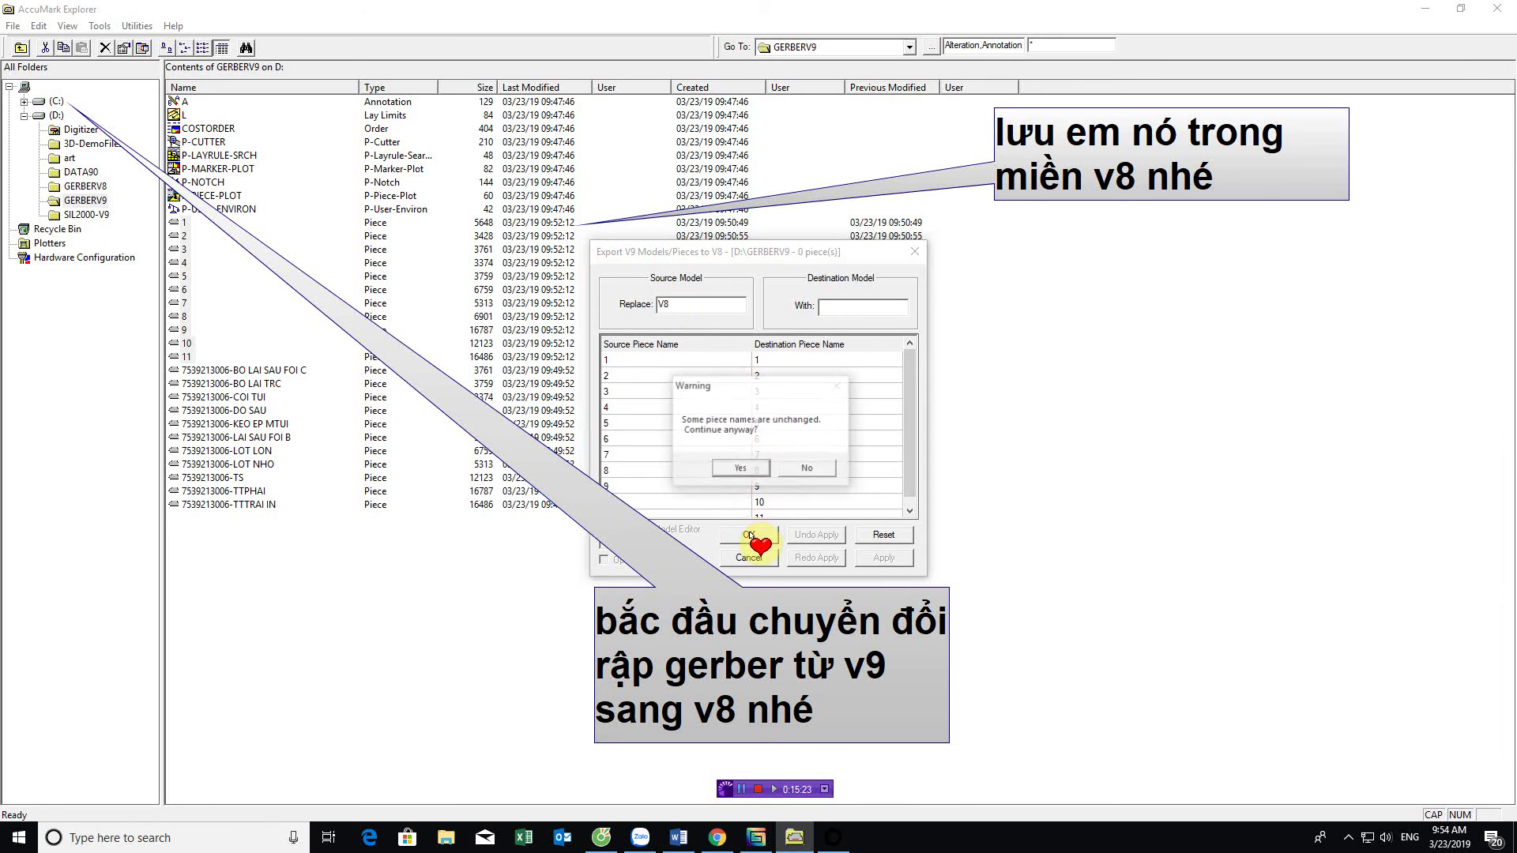
left_click(735, 470)
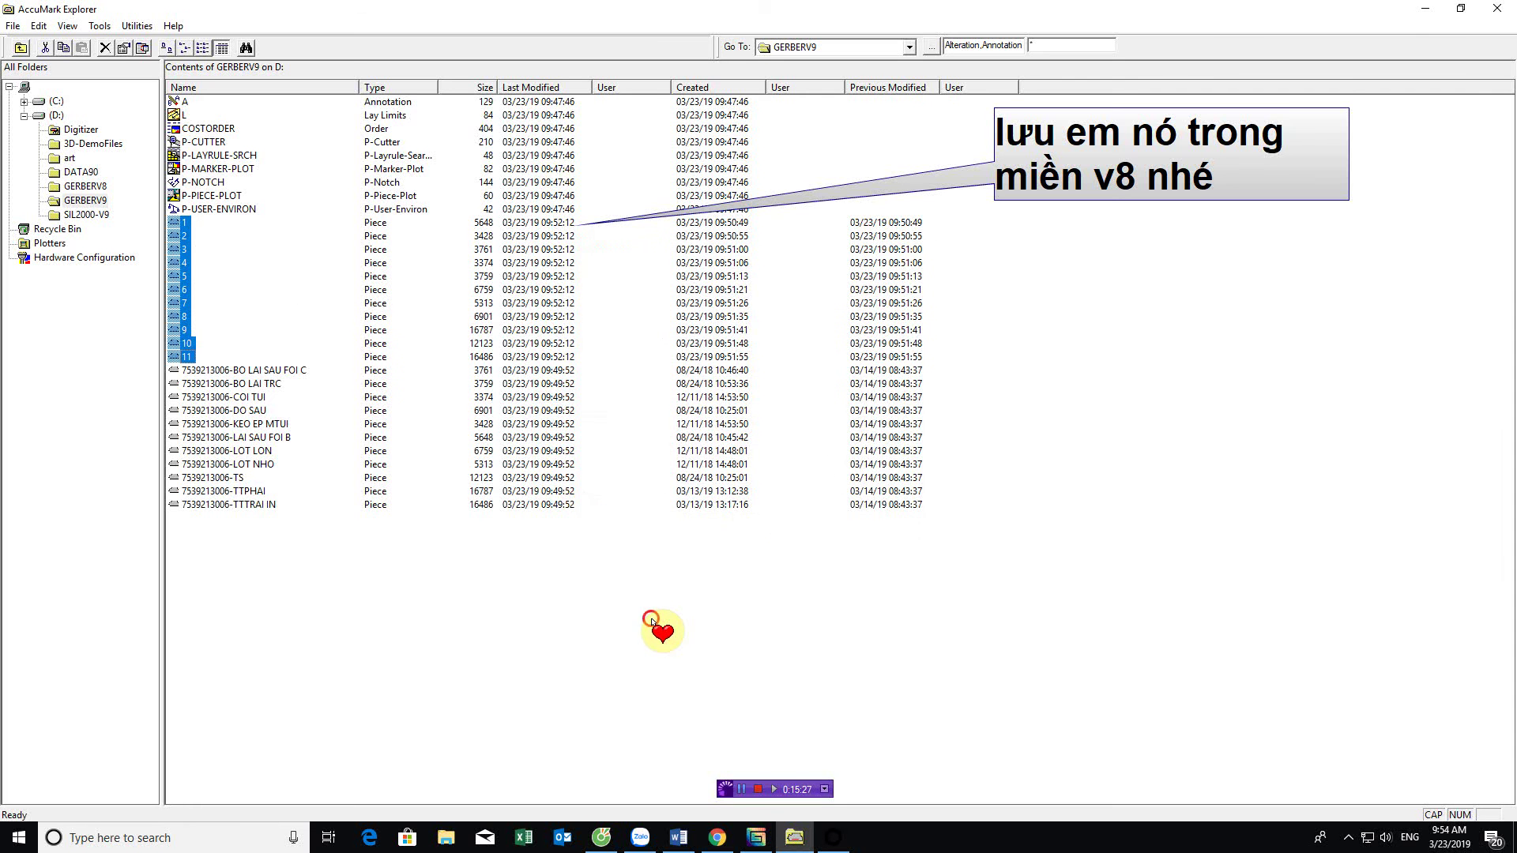
left_click(651, 621)
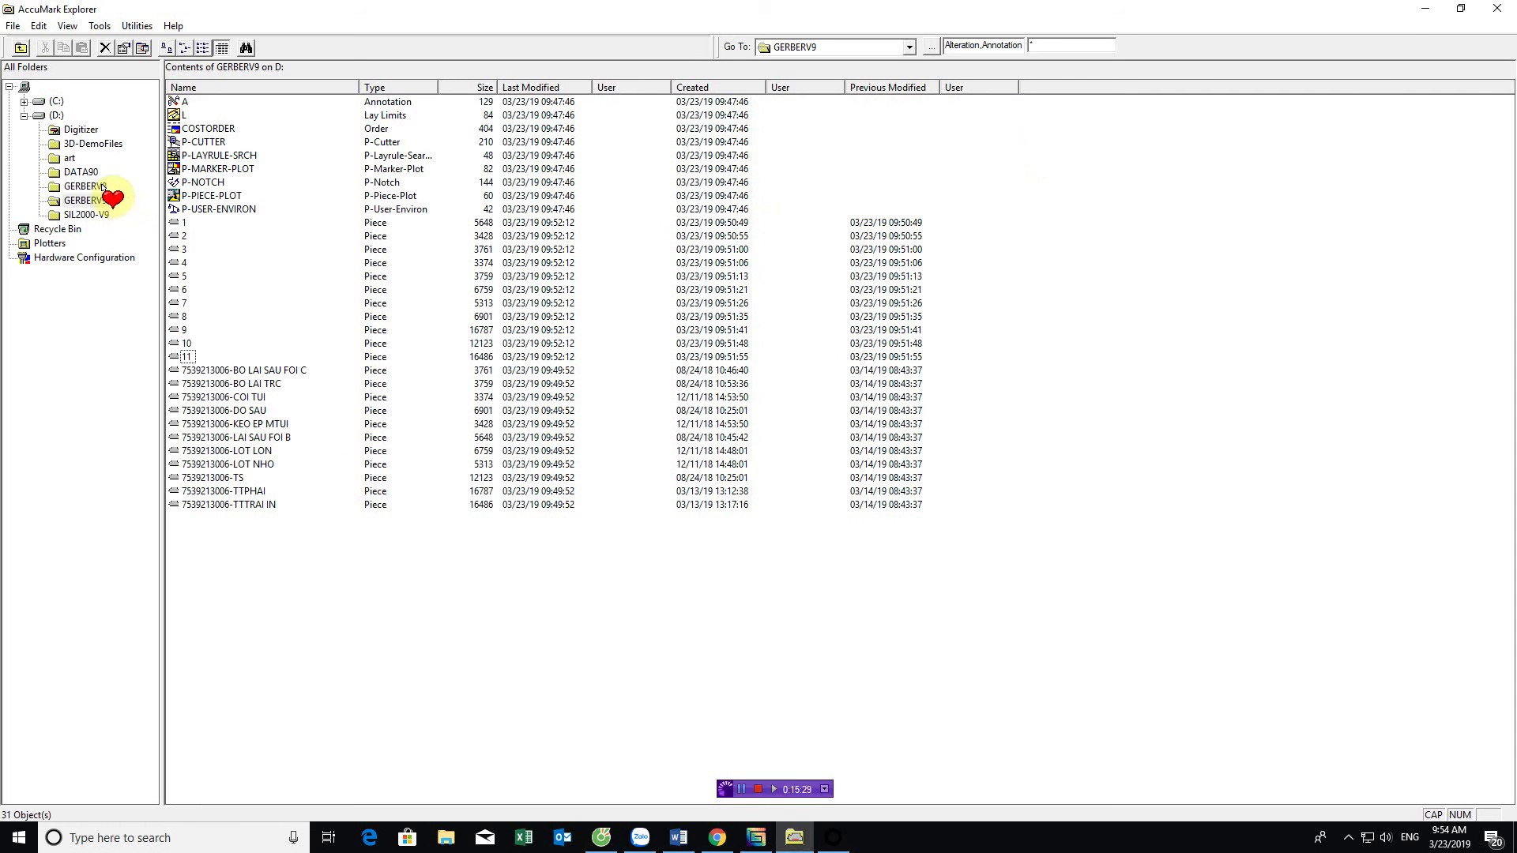
Open the GERBERV8 storage area on drive D to check the exported pieces
left_click(41, 115)
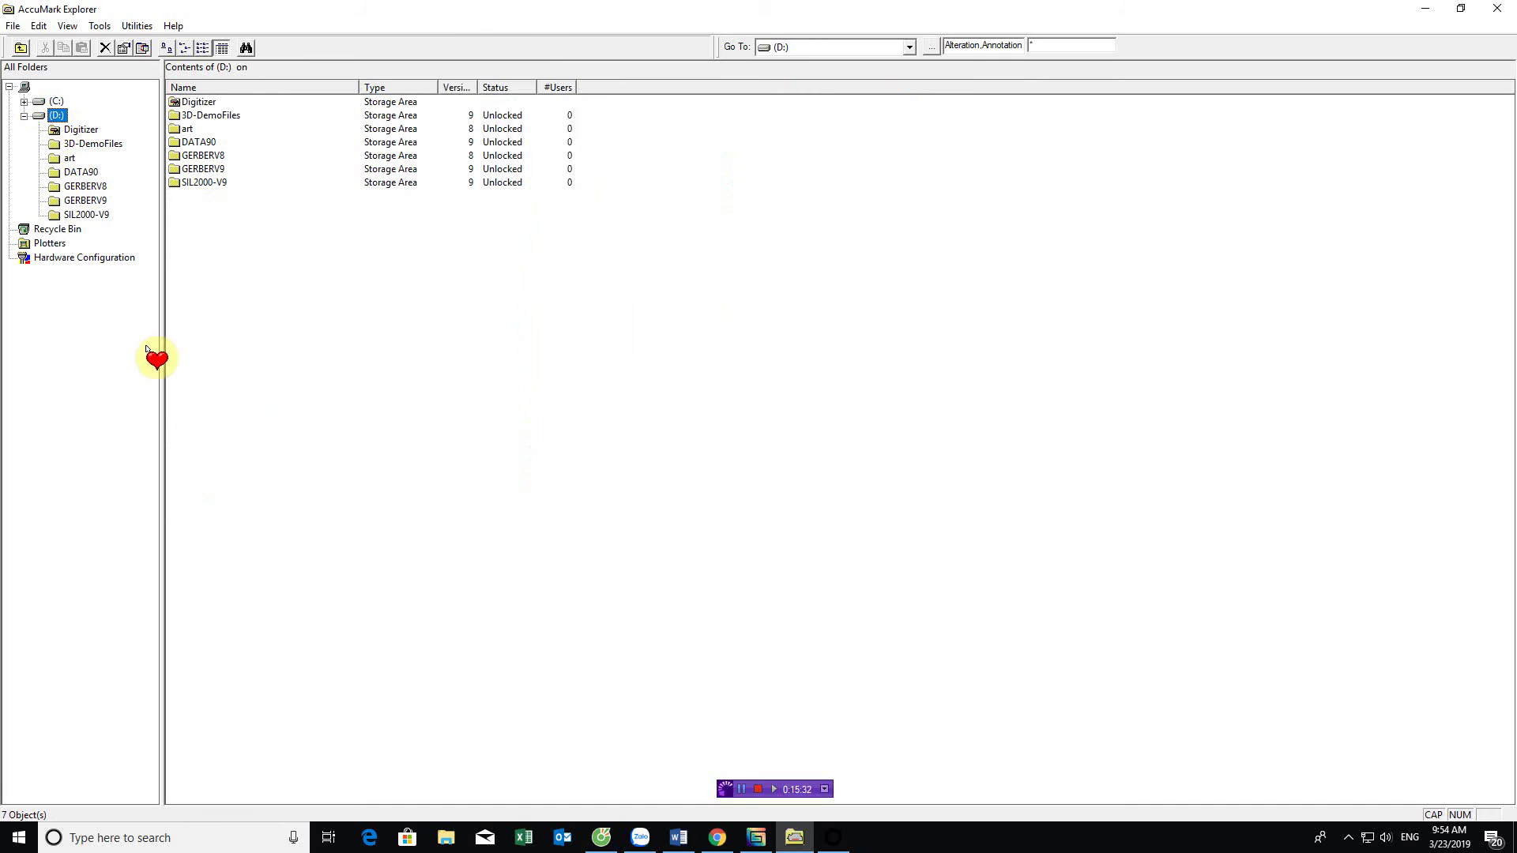
left_click(211, 156)
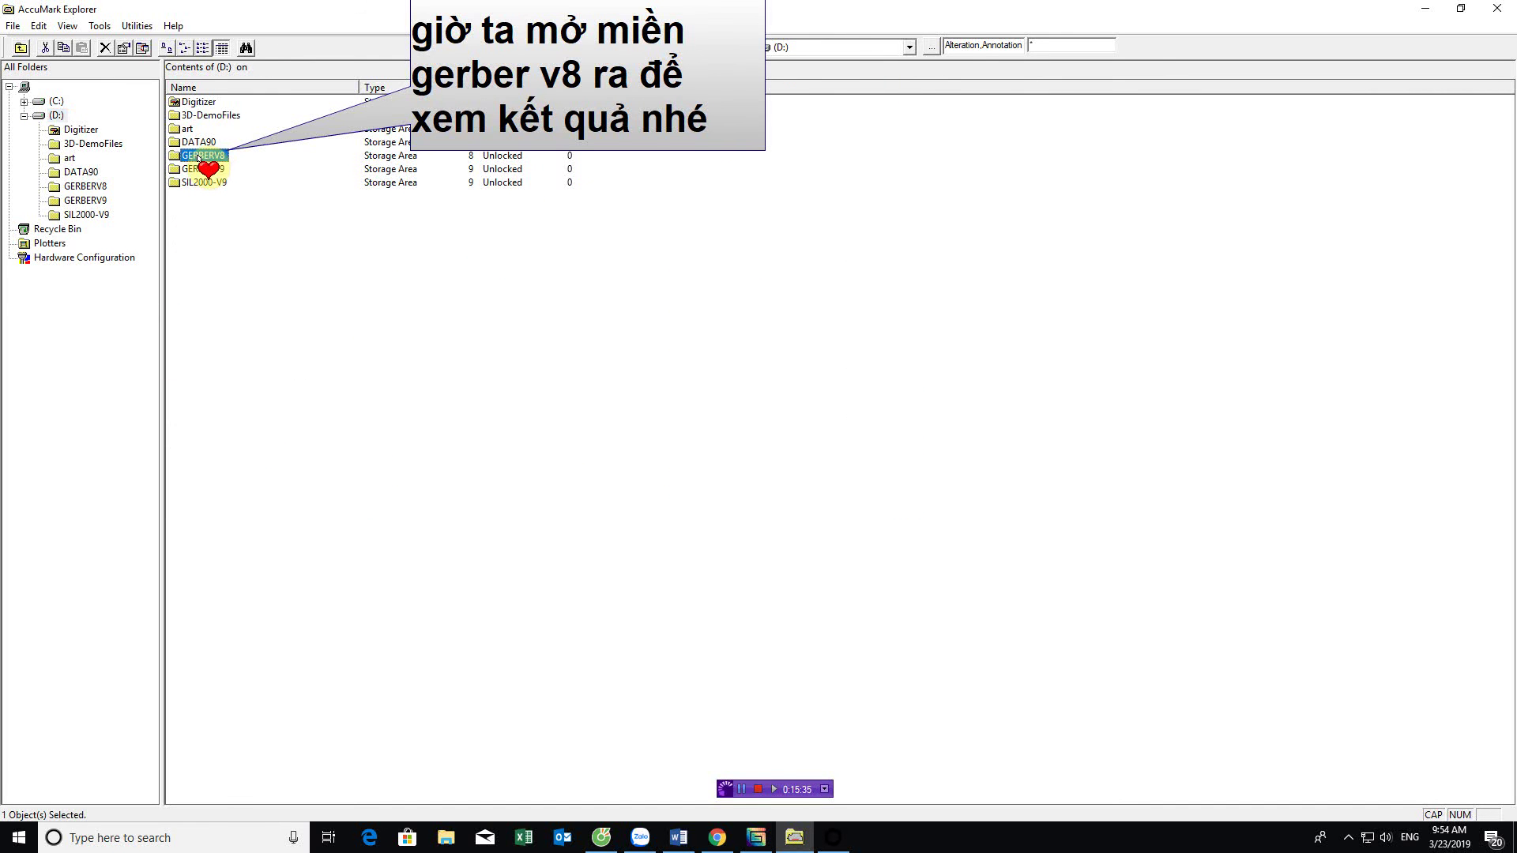
double_click(197, 155)
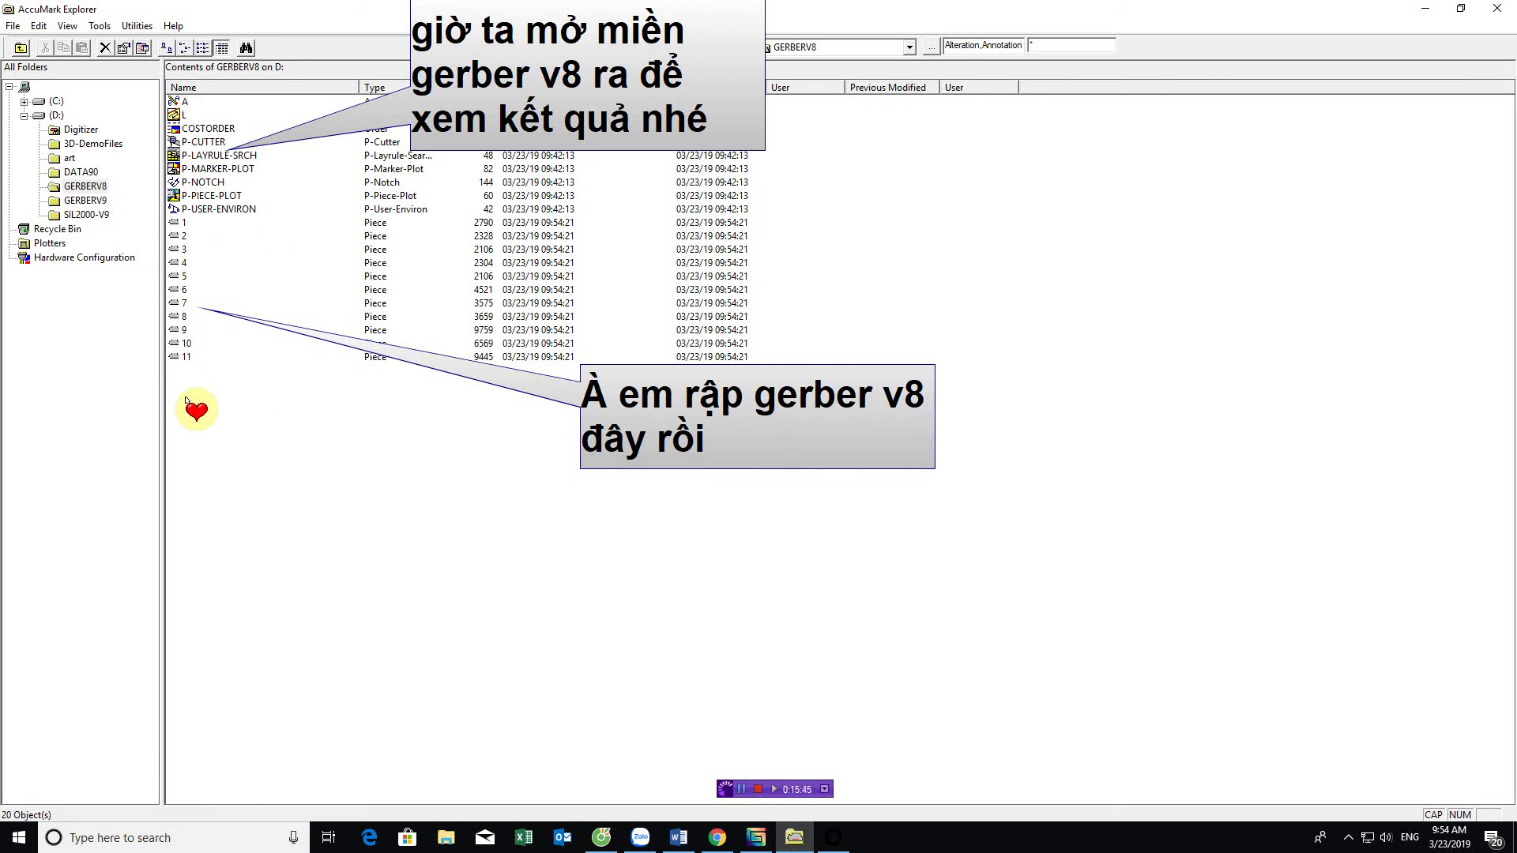
Open the GERBERV8 pieces 1 to 11 in the active Pattern Design work area and place them all tiled
left_click_drag(200, 382, 171, 220)
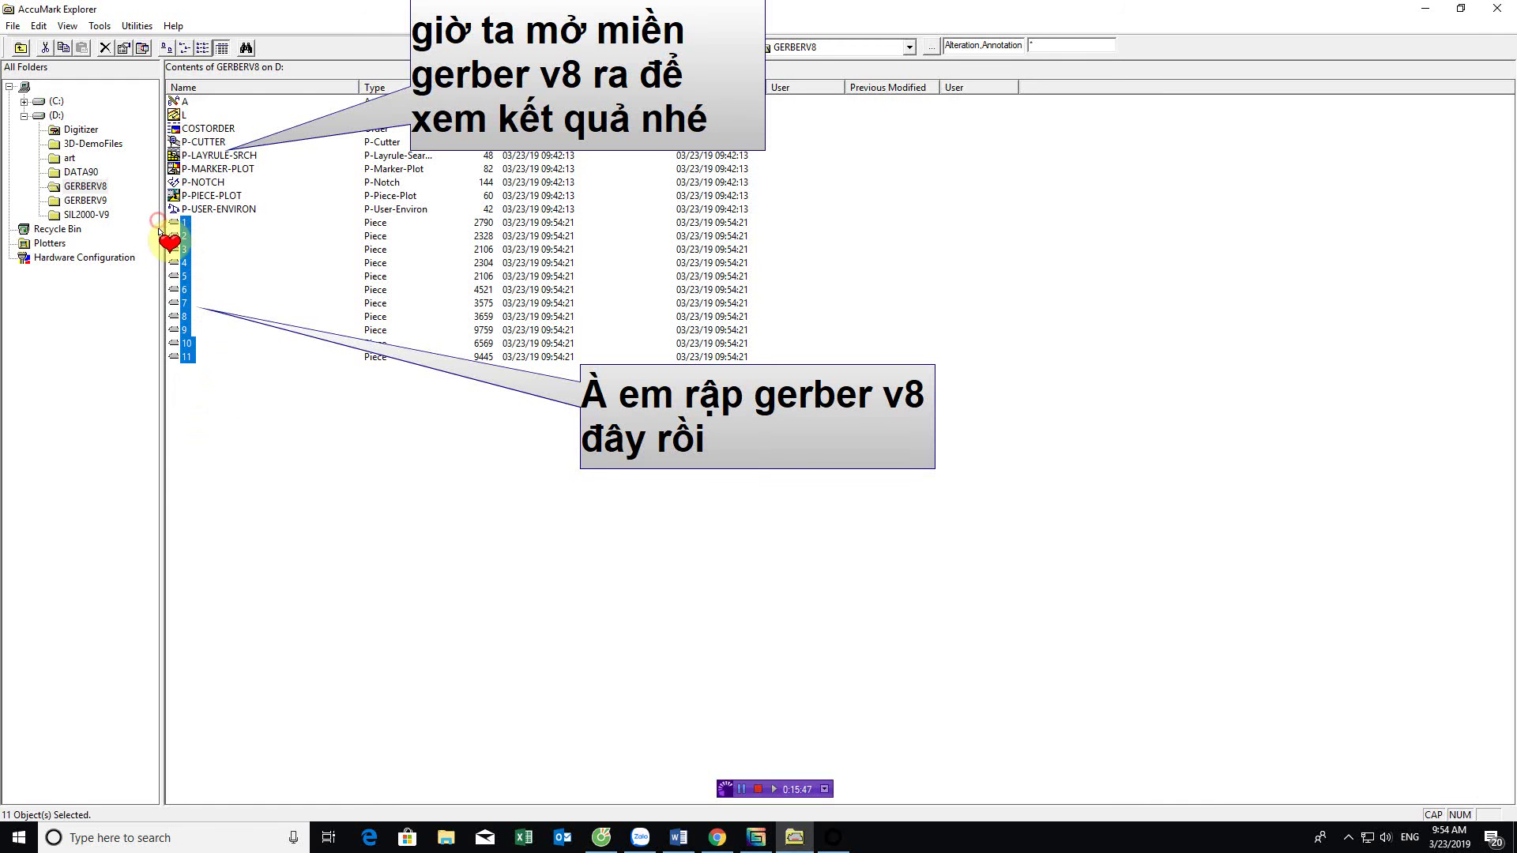
right_click(177, 257)
mouse_move(261, 267)
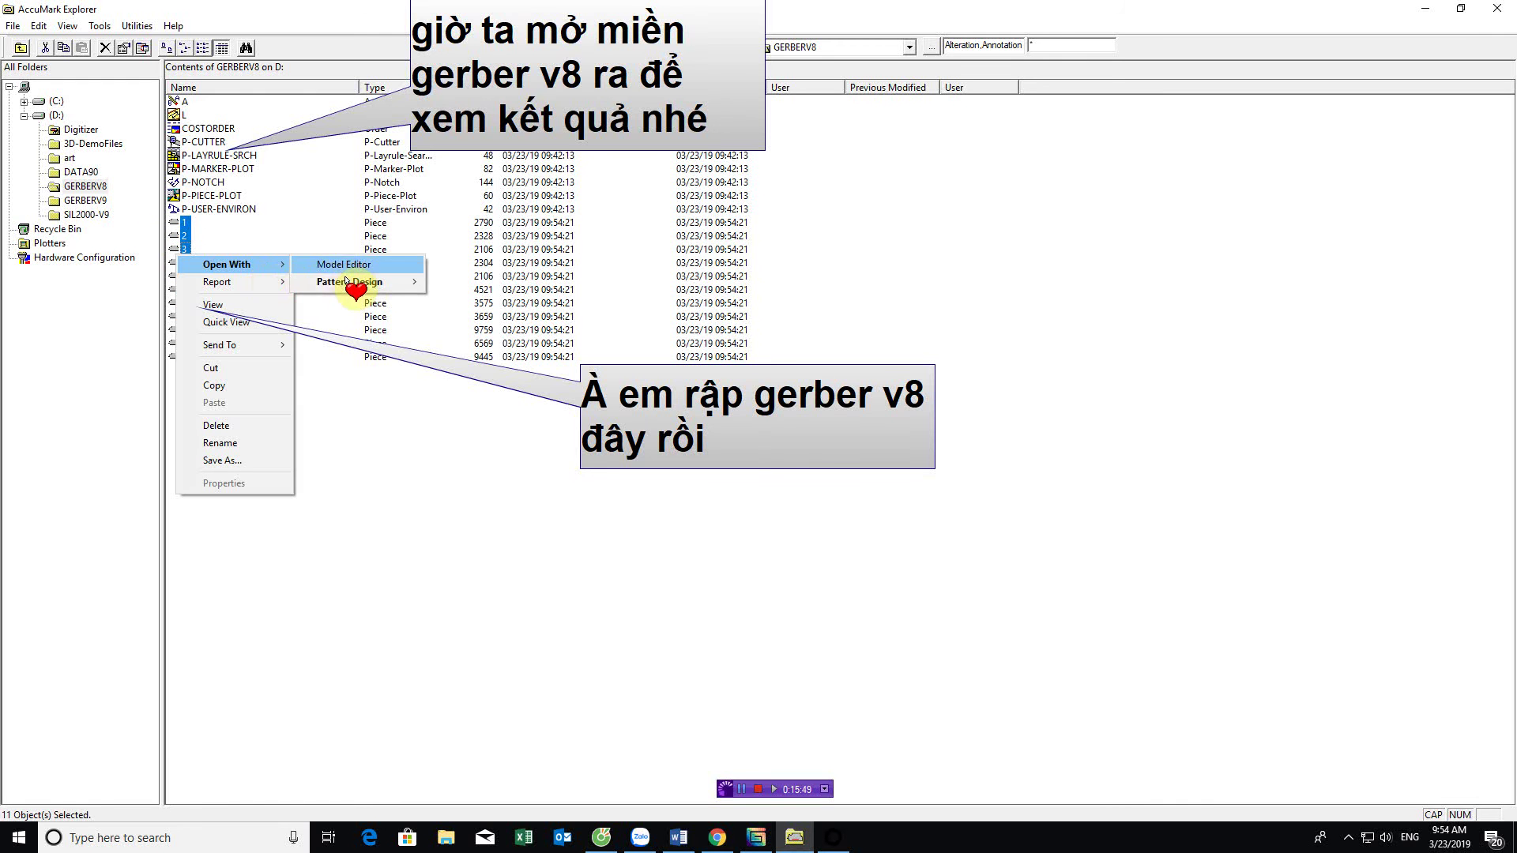
mouse_move(345, 283)
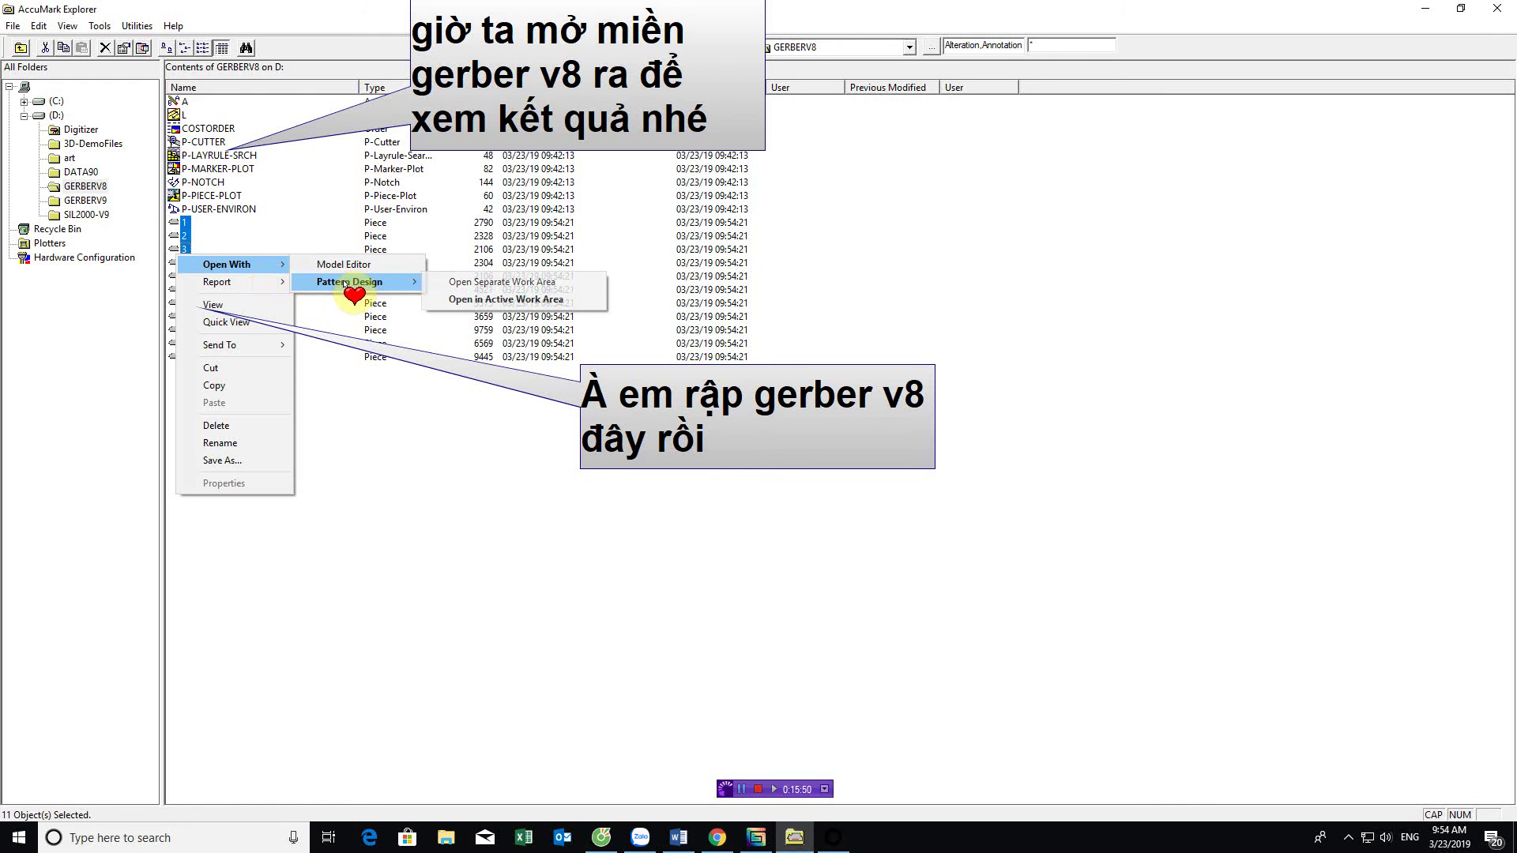
left_click(495, 301)
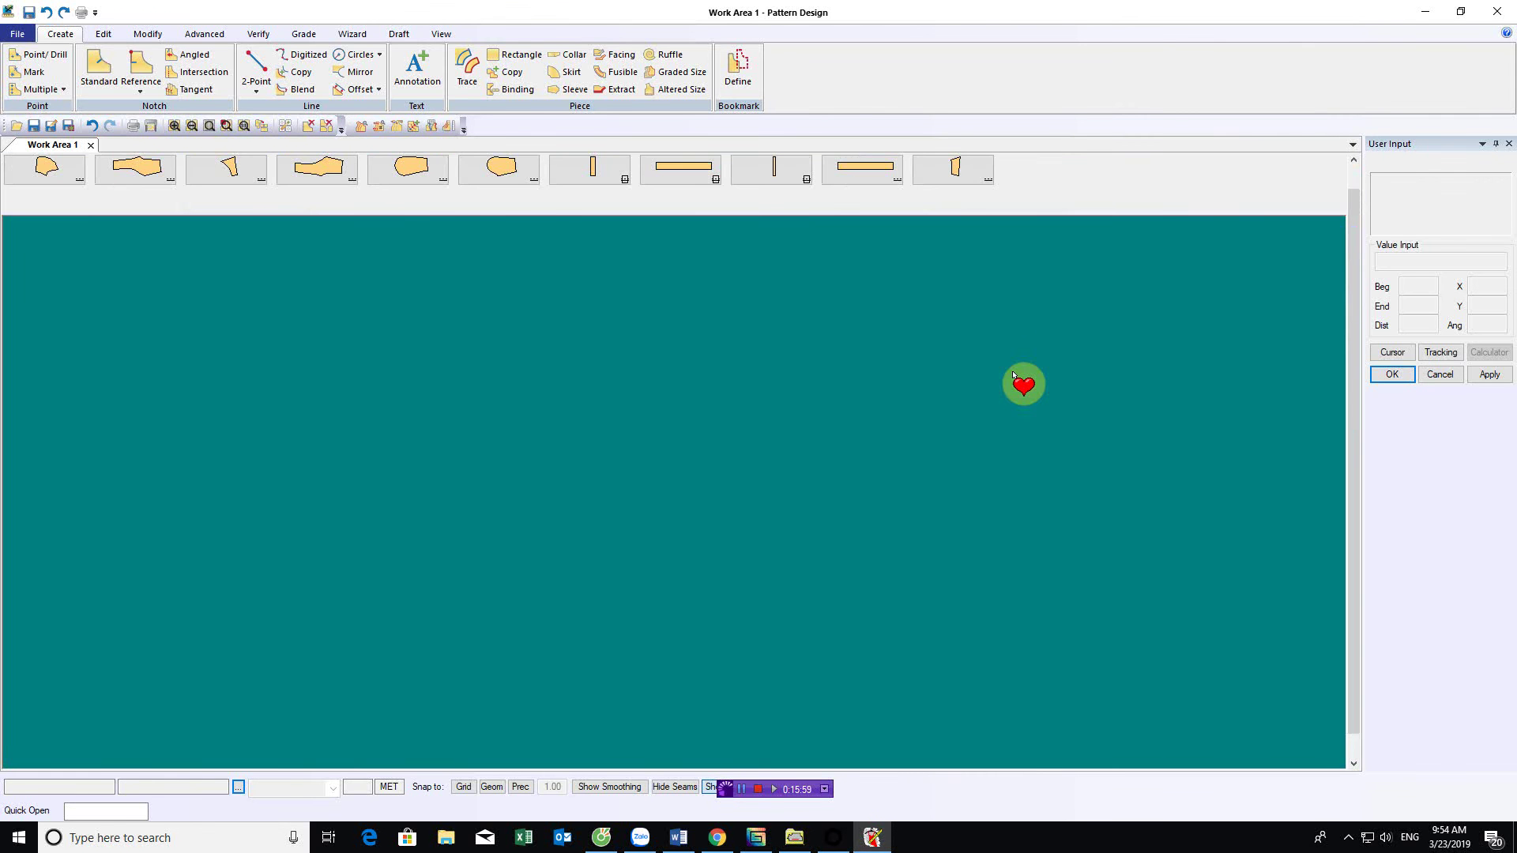
right_click(1048, 165)
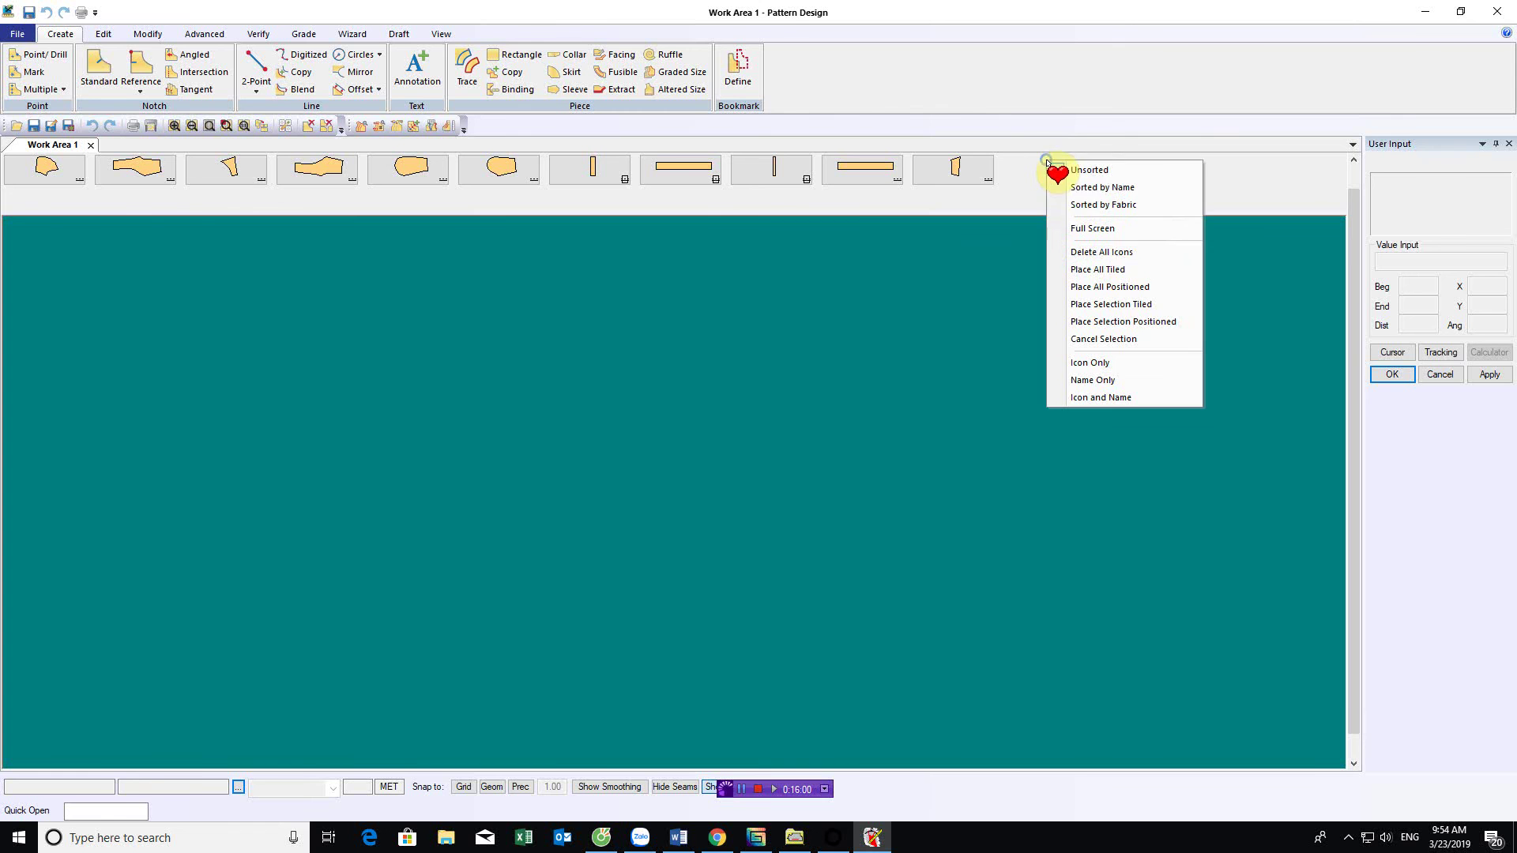
left_click(1114, 271)
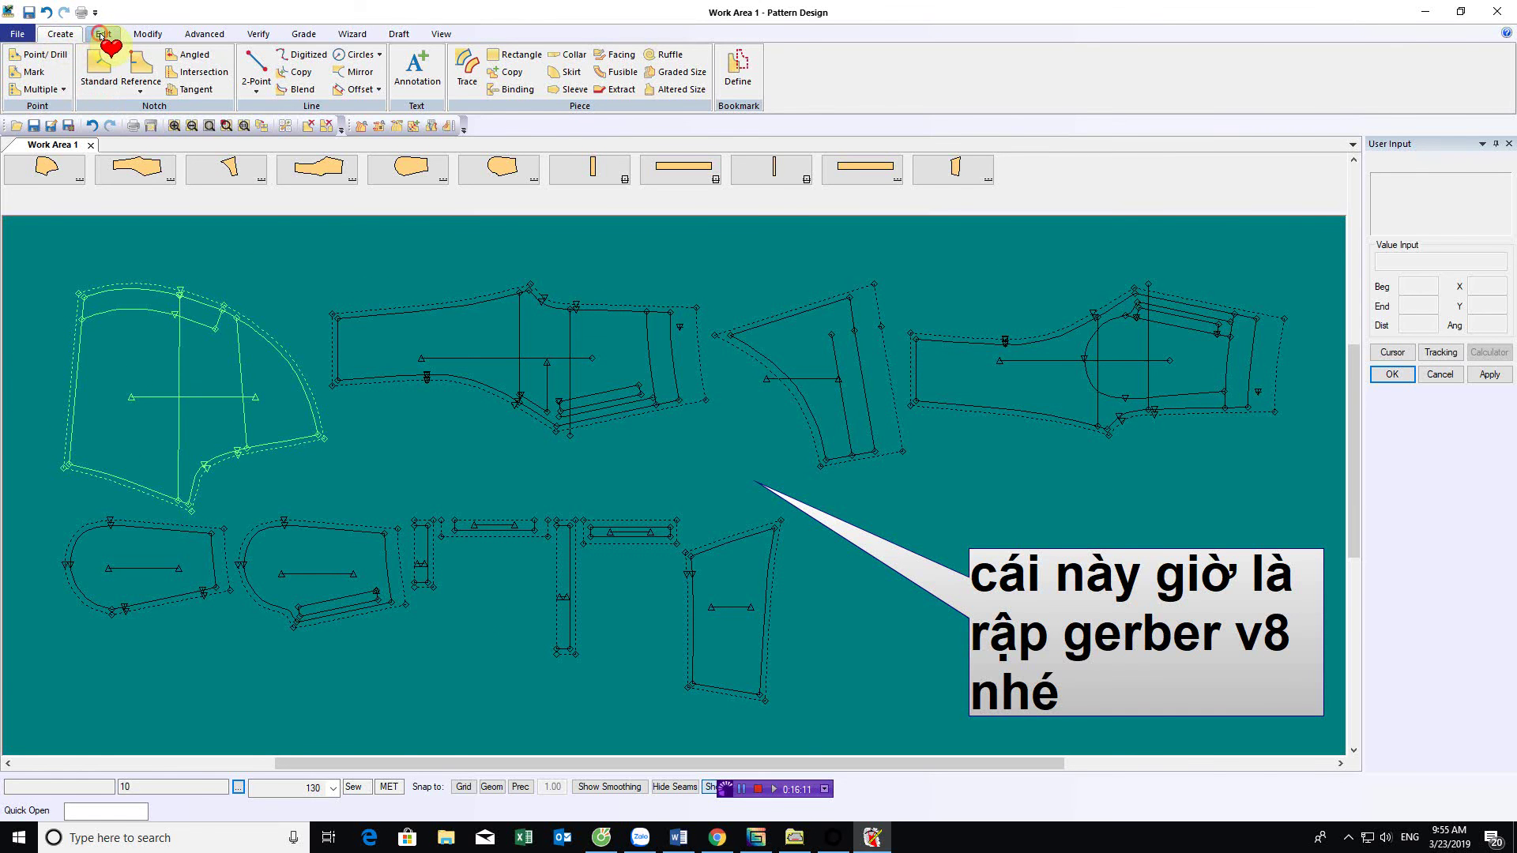
Set the AccuMark storage area path in the preferences to GERBERV8 and save the setting
left_click(101, 34)
left_click(440, 65)
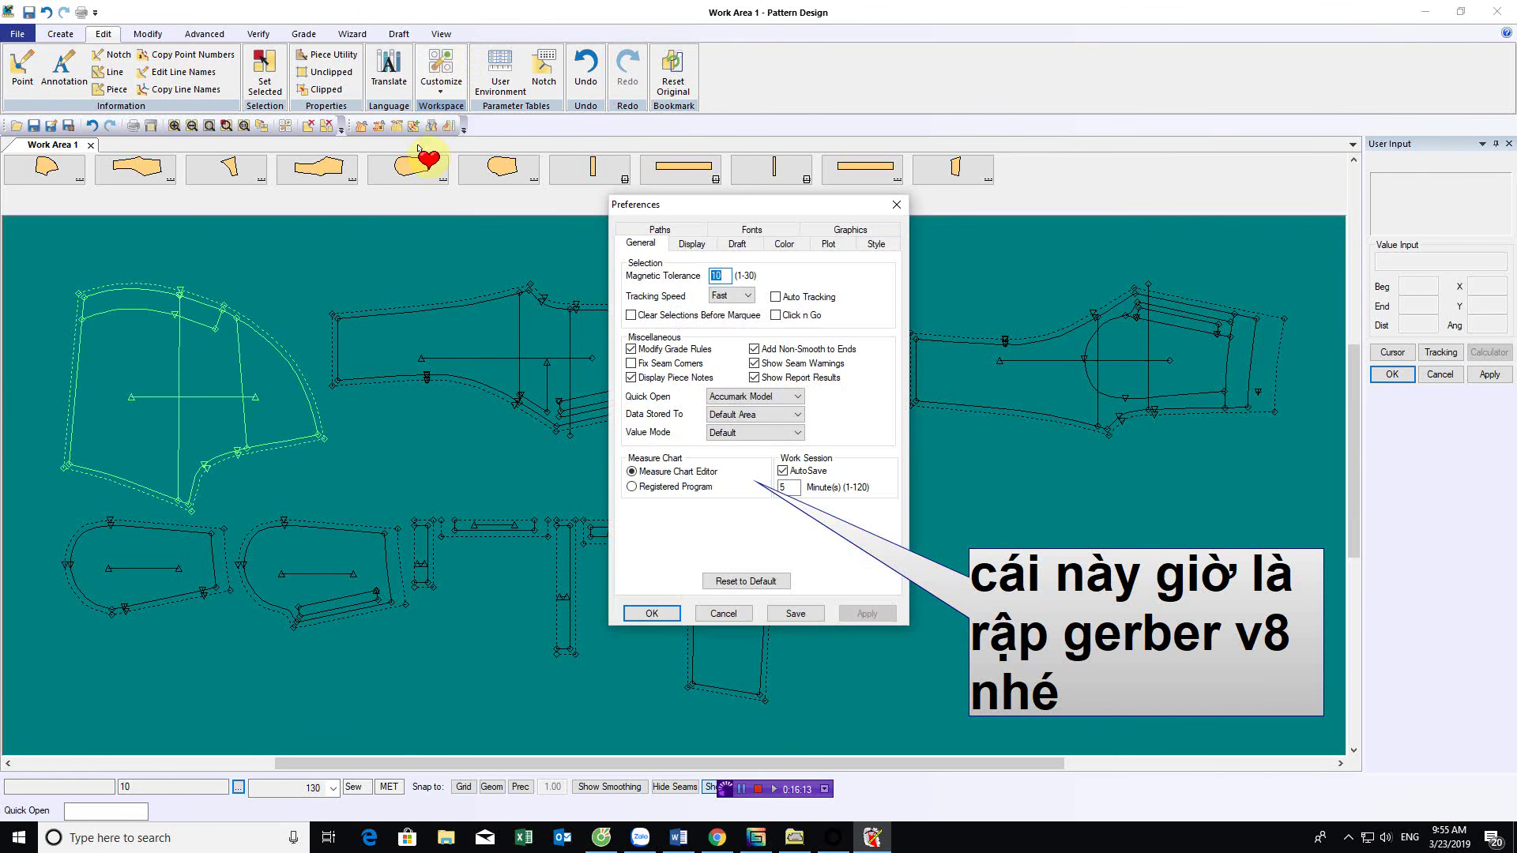
left_click(672, 231)
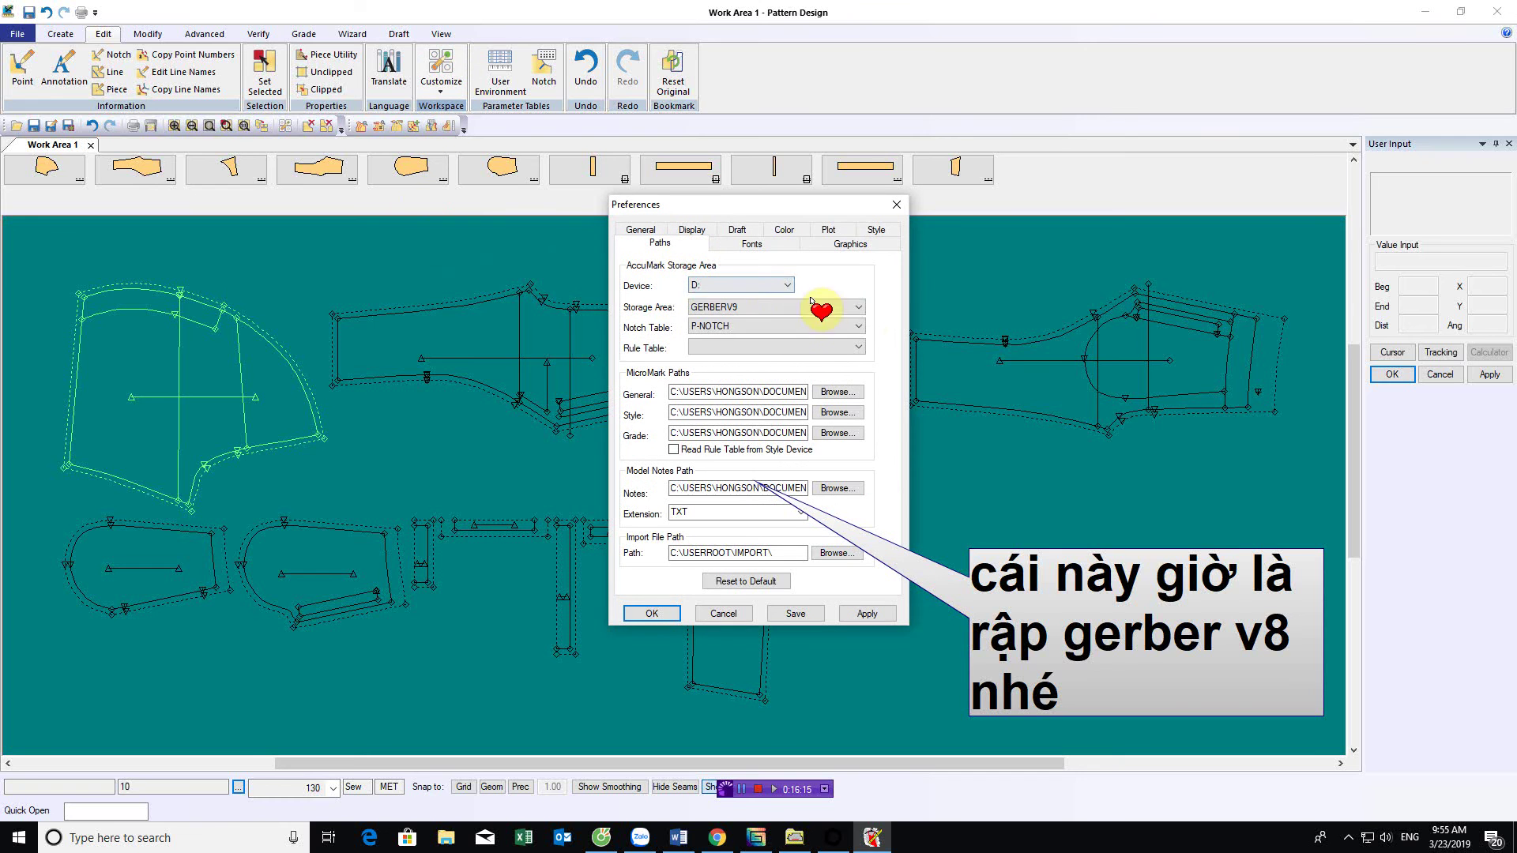
left_click(858, 307)
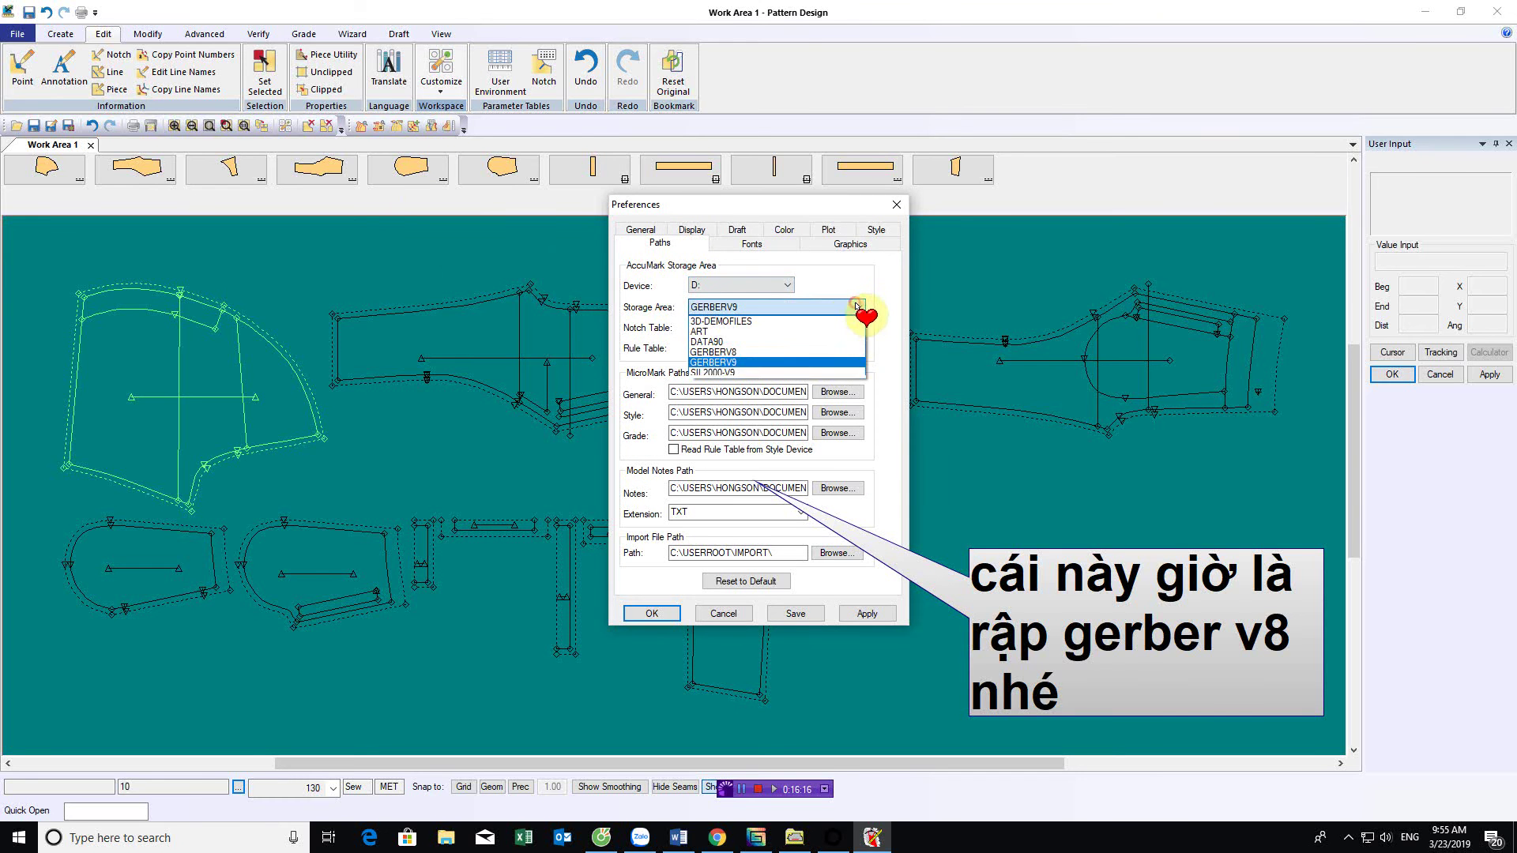
left_click(763, 352)
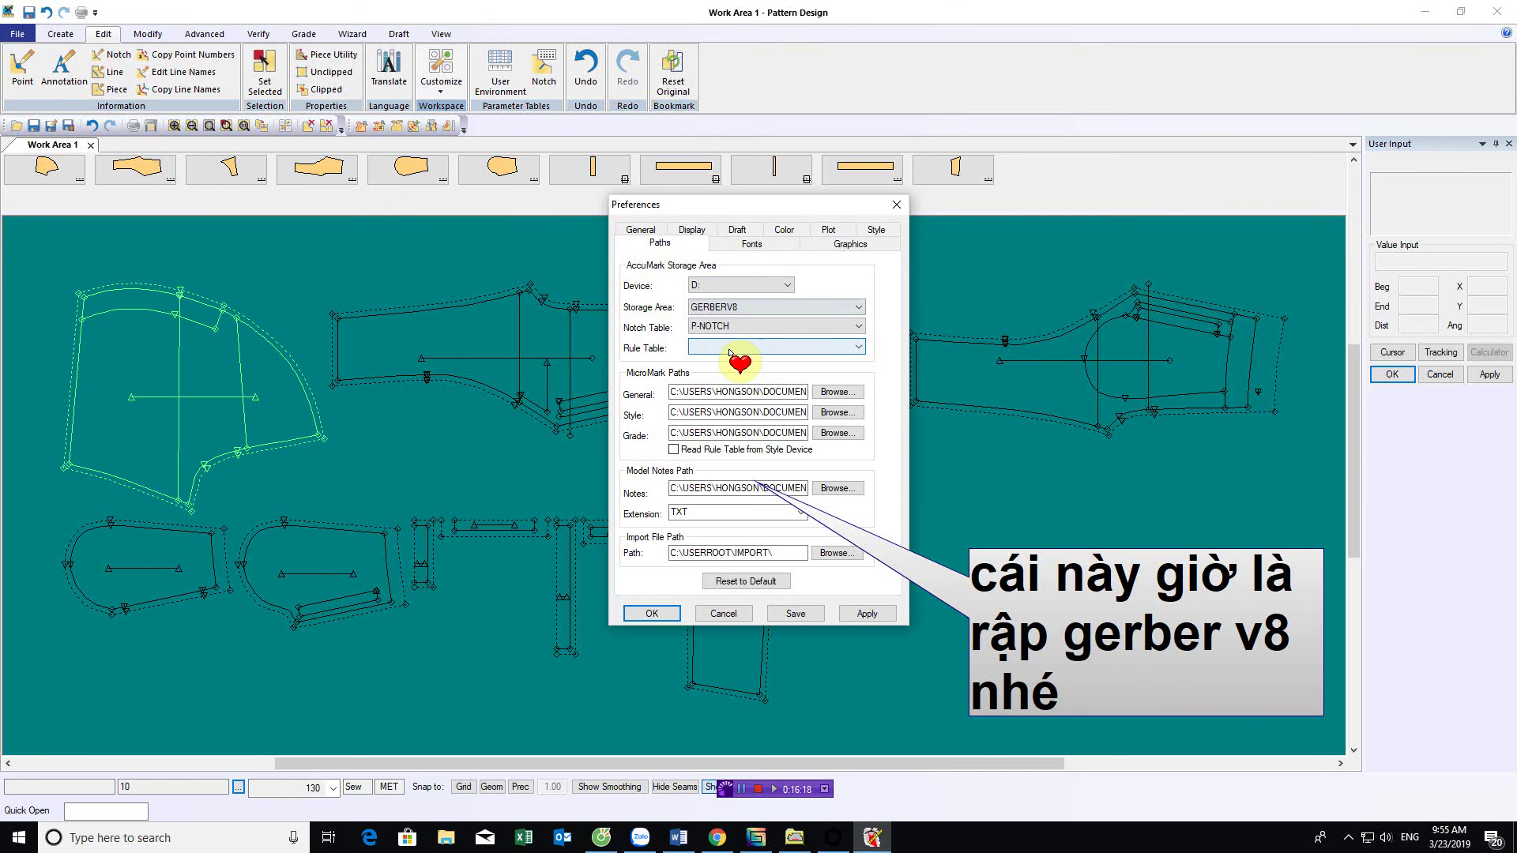
left_click(804, 617)
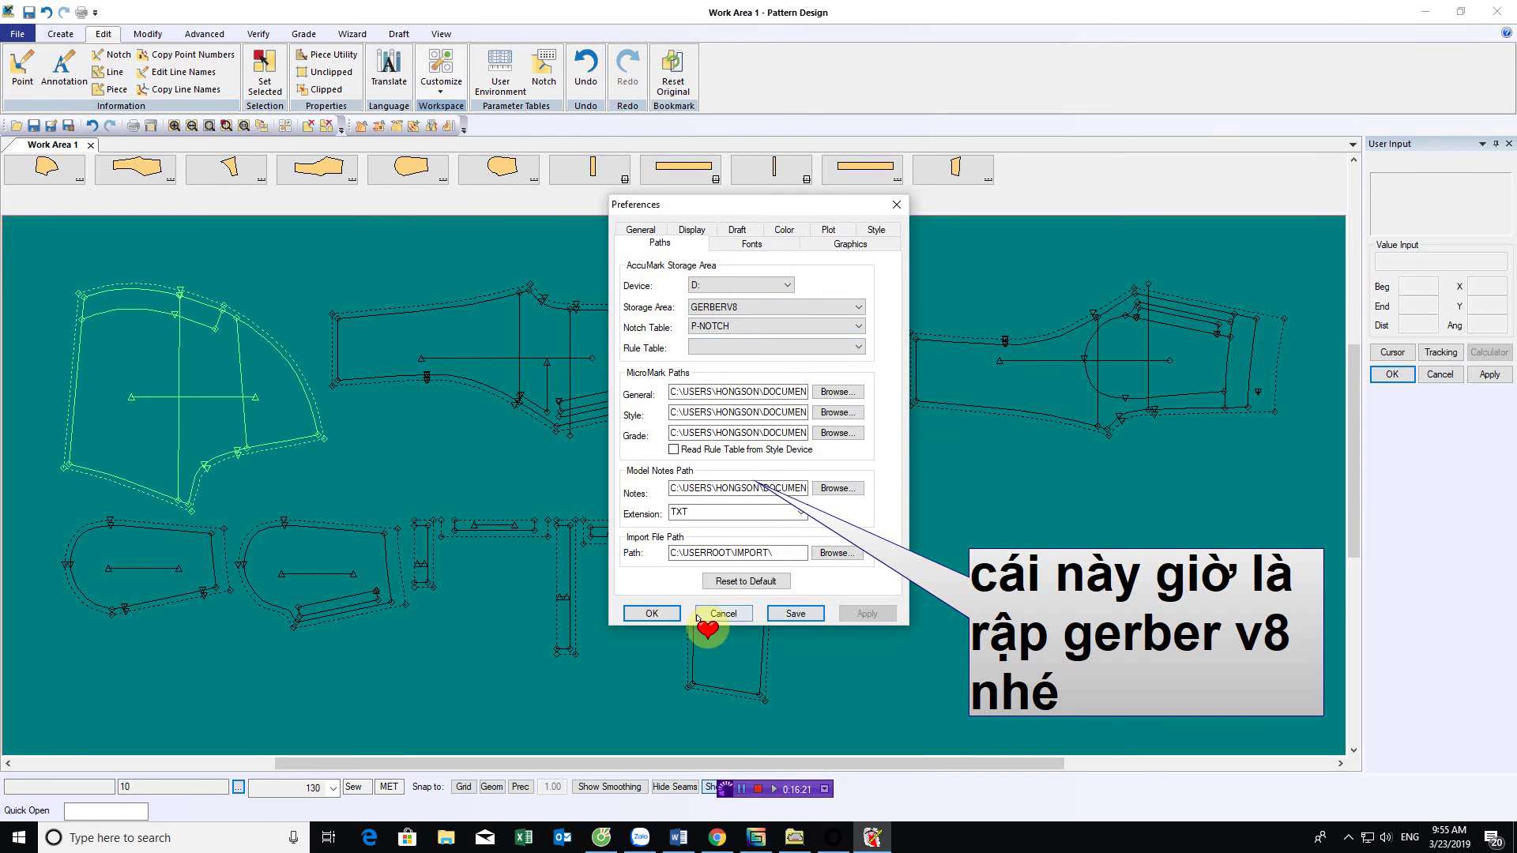
left_click(652, 614)
Save all eleven pieces in the work area together under their existing names and close Pattern Design
scroll(632, 481, "down", 2)
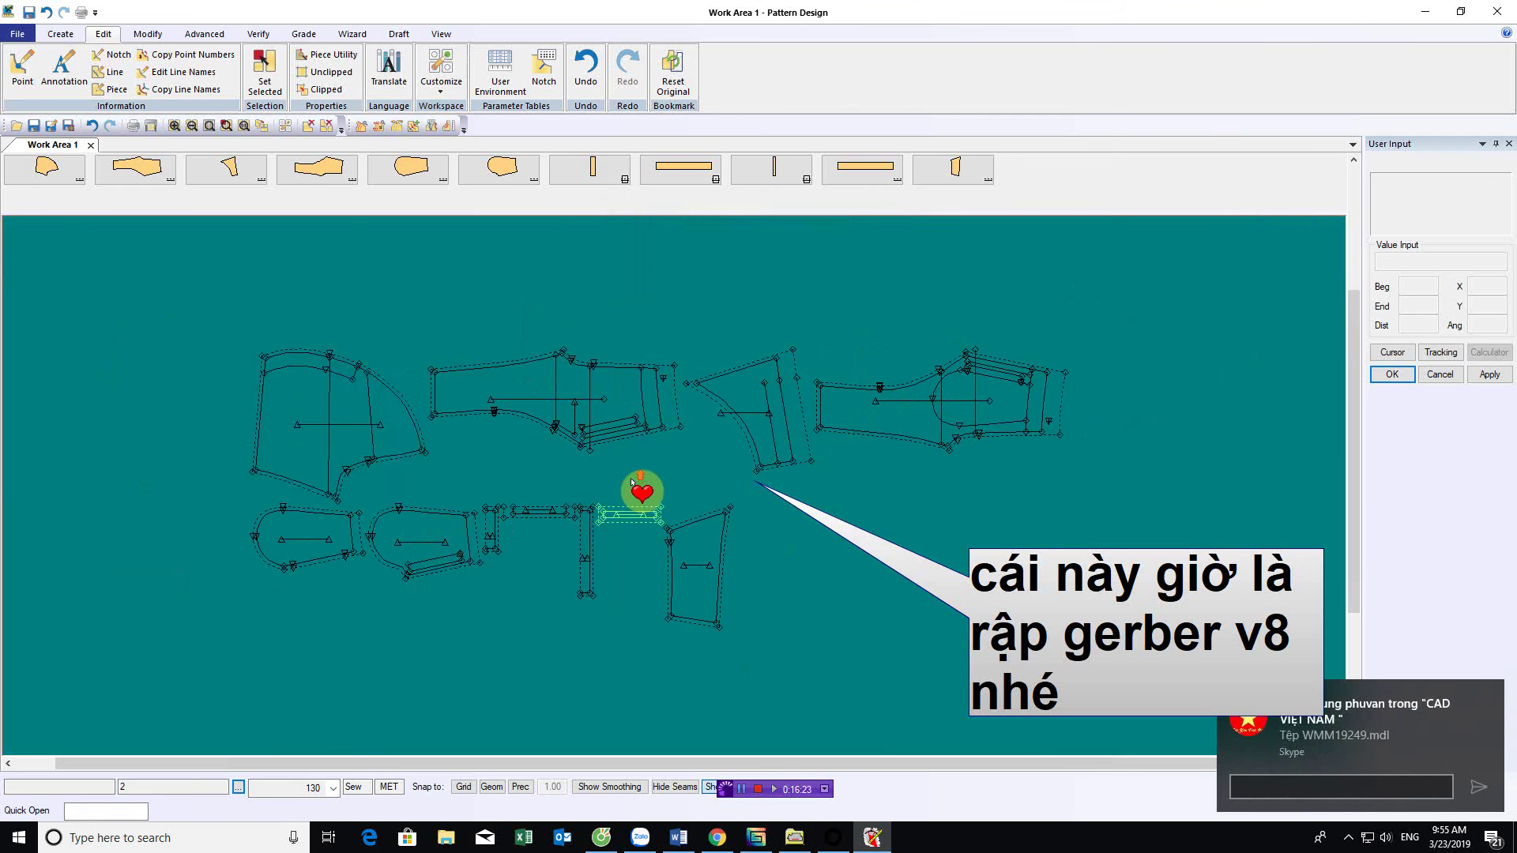
left_click(316, 426)
left_click(68, 126)
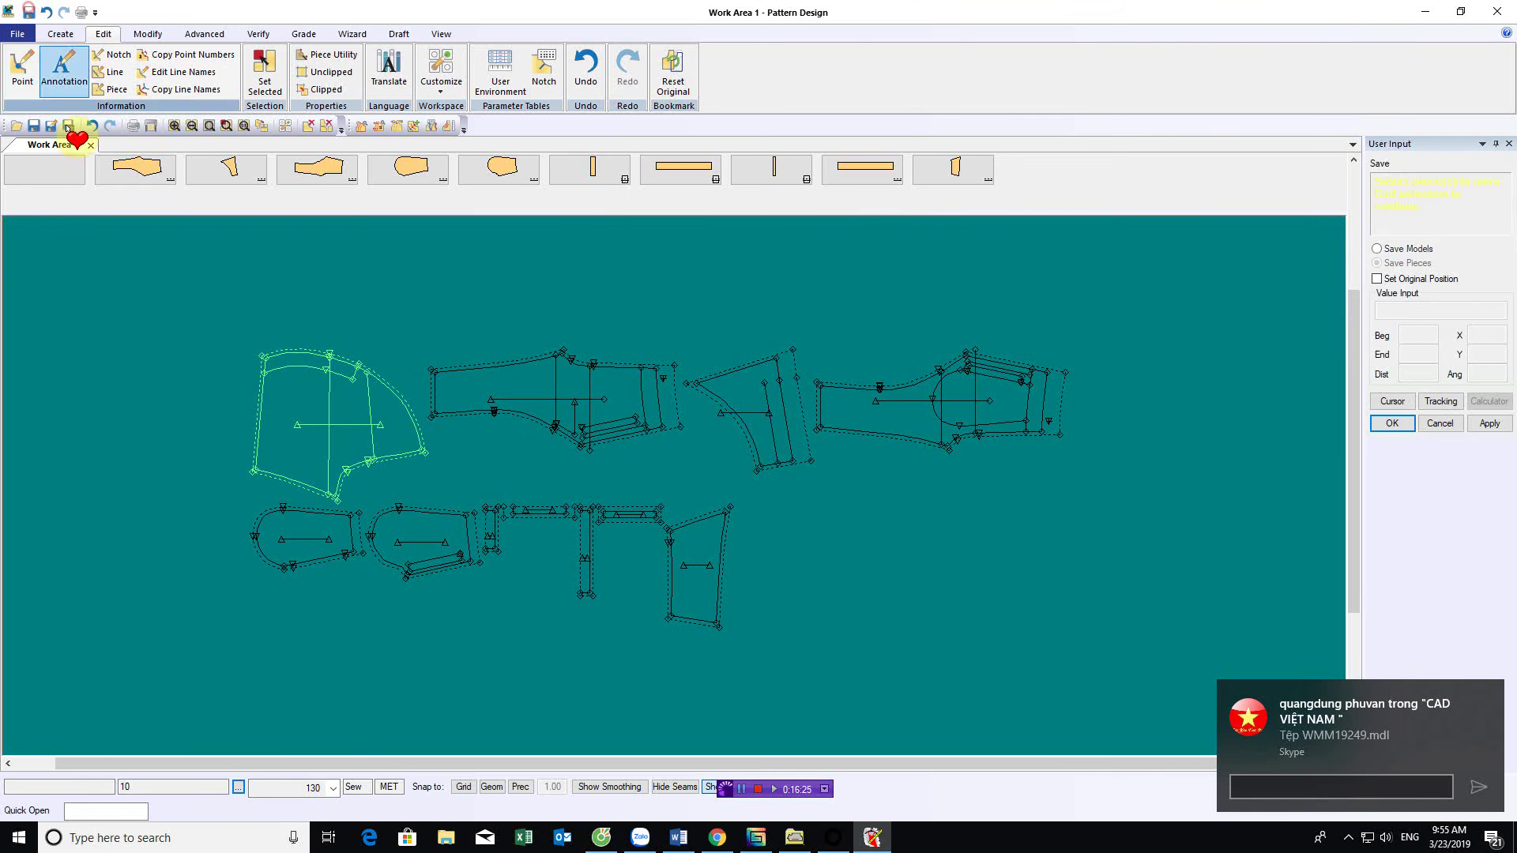
left_click_drag(126, 249, 1145, 671)
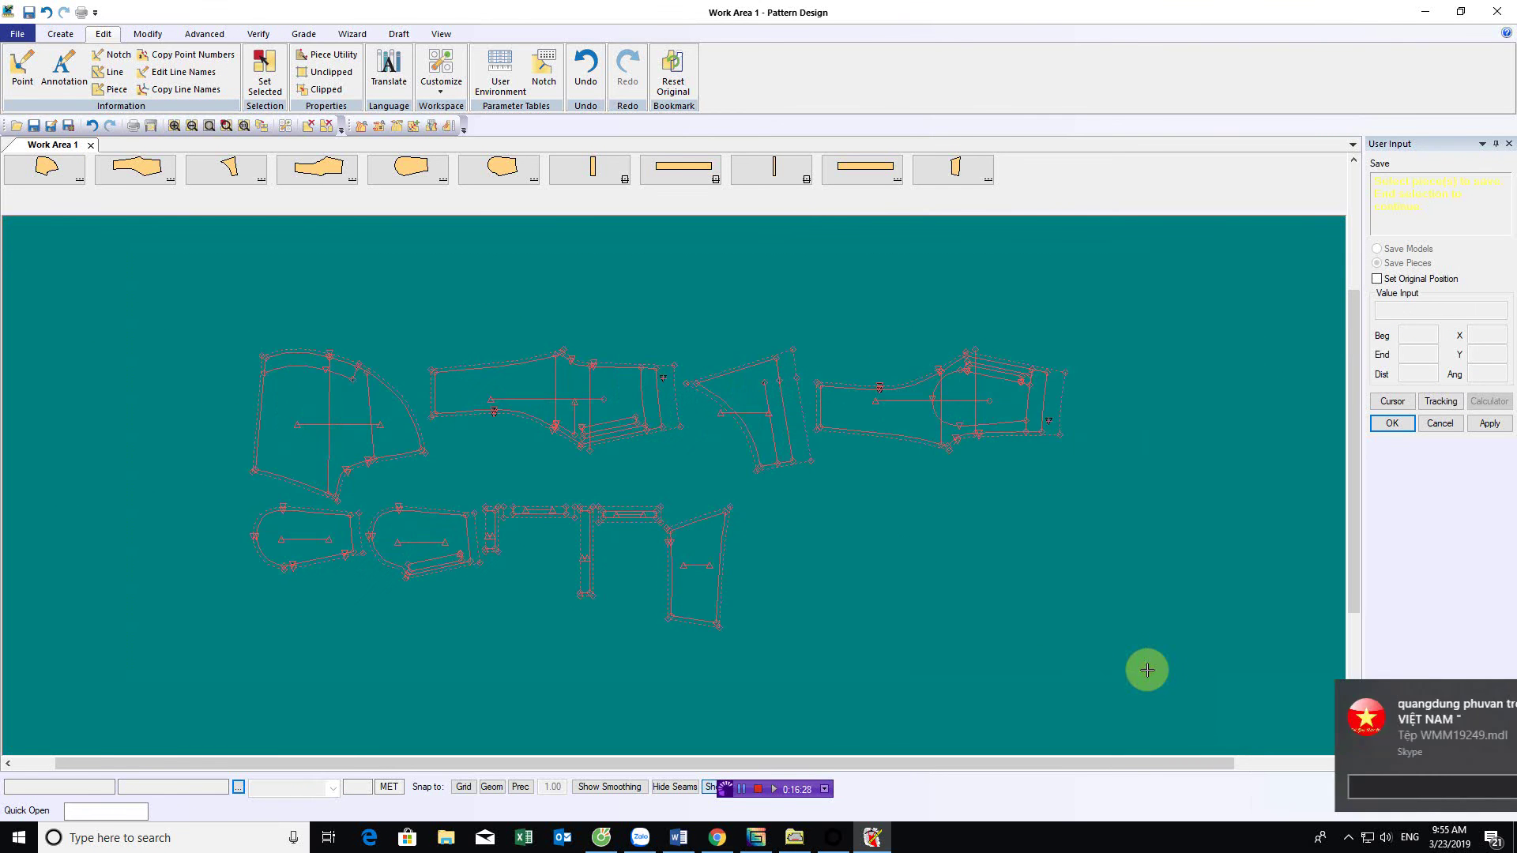
right_click(878, 542)
left_click(881, 545)
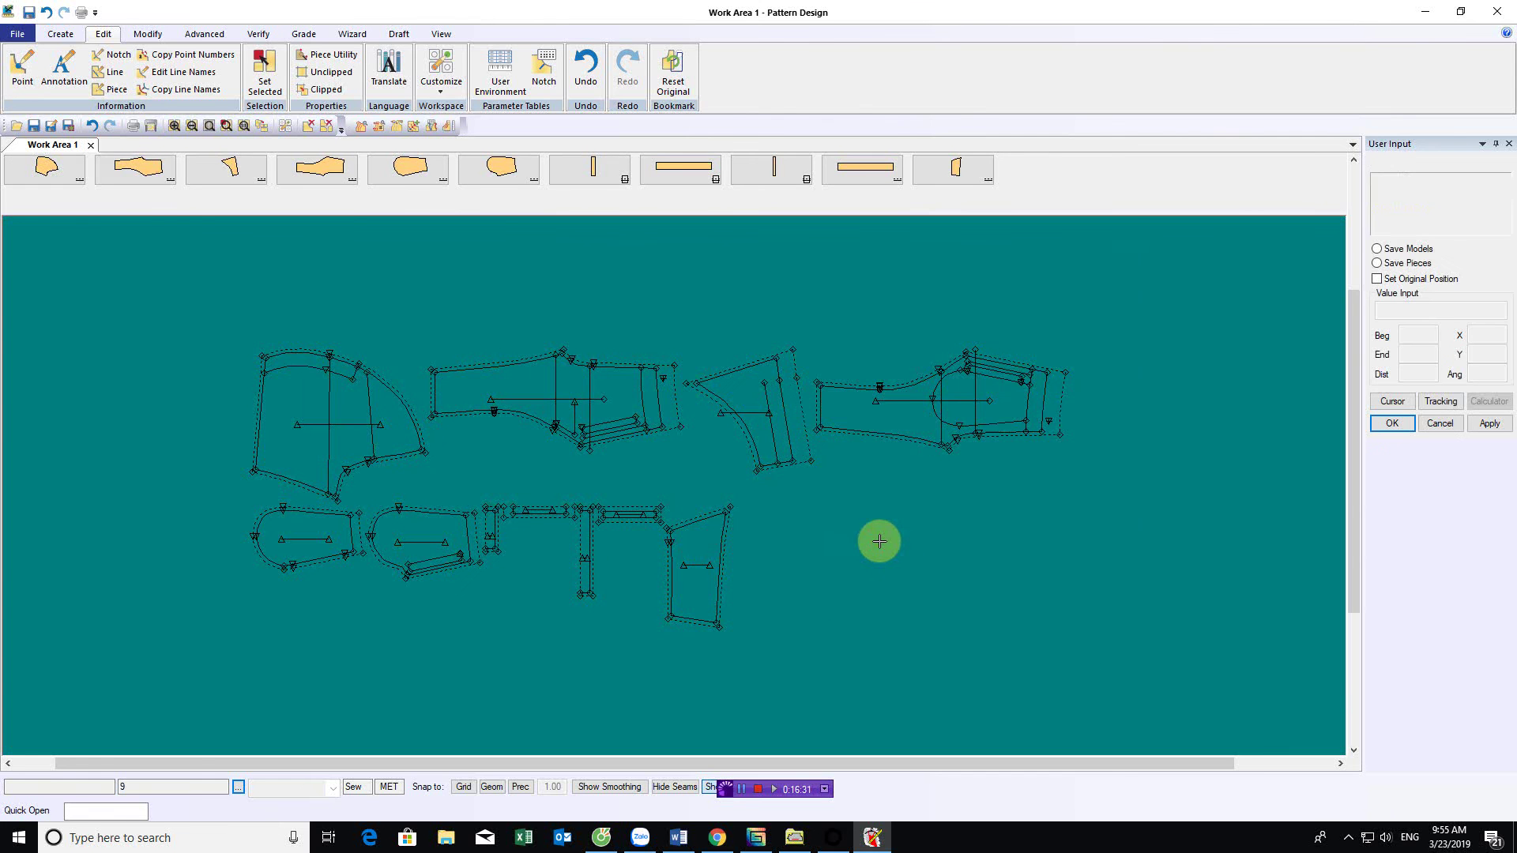
right_click(853, 542)
left_click(850, 535)
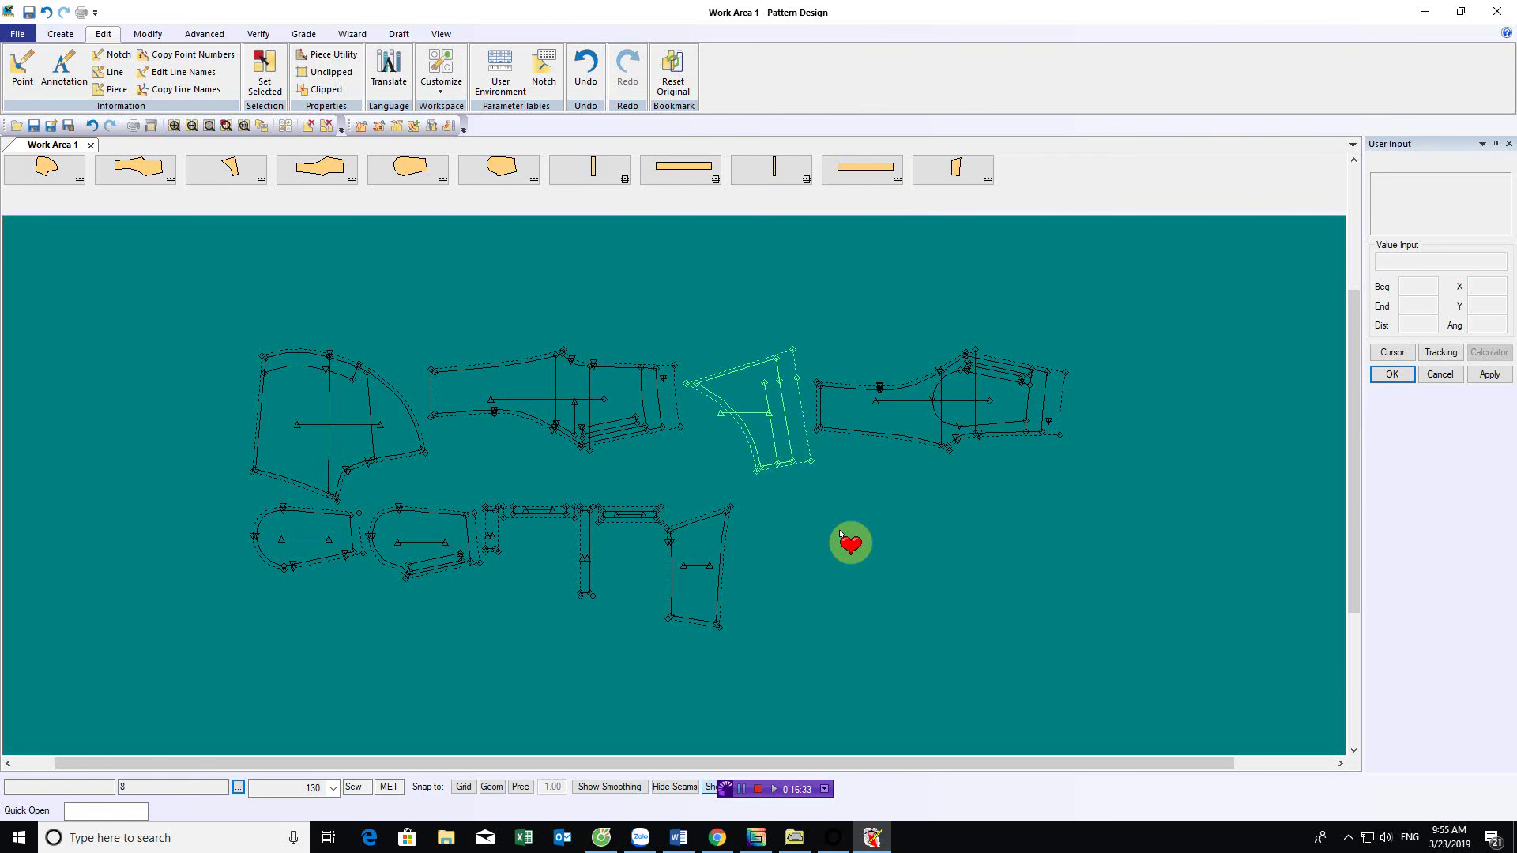
left_click(1496, 10)
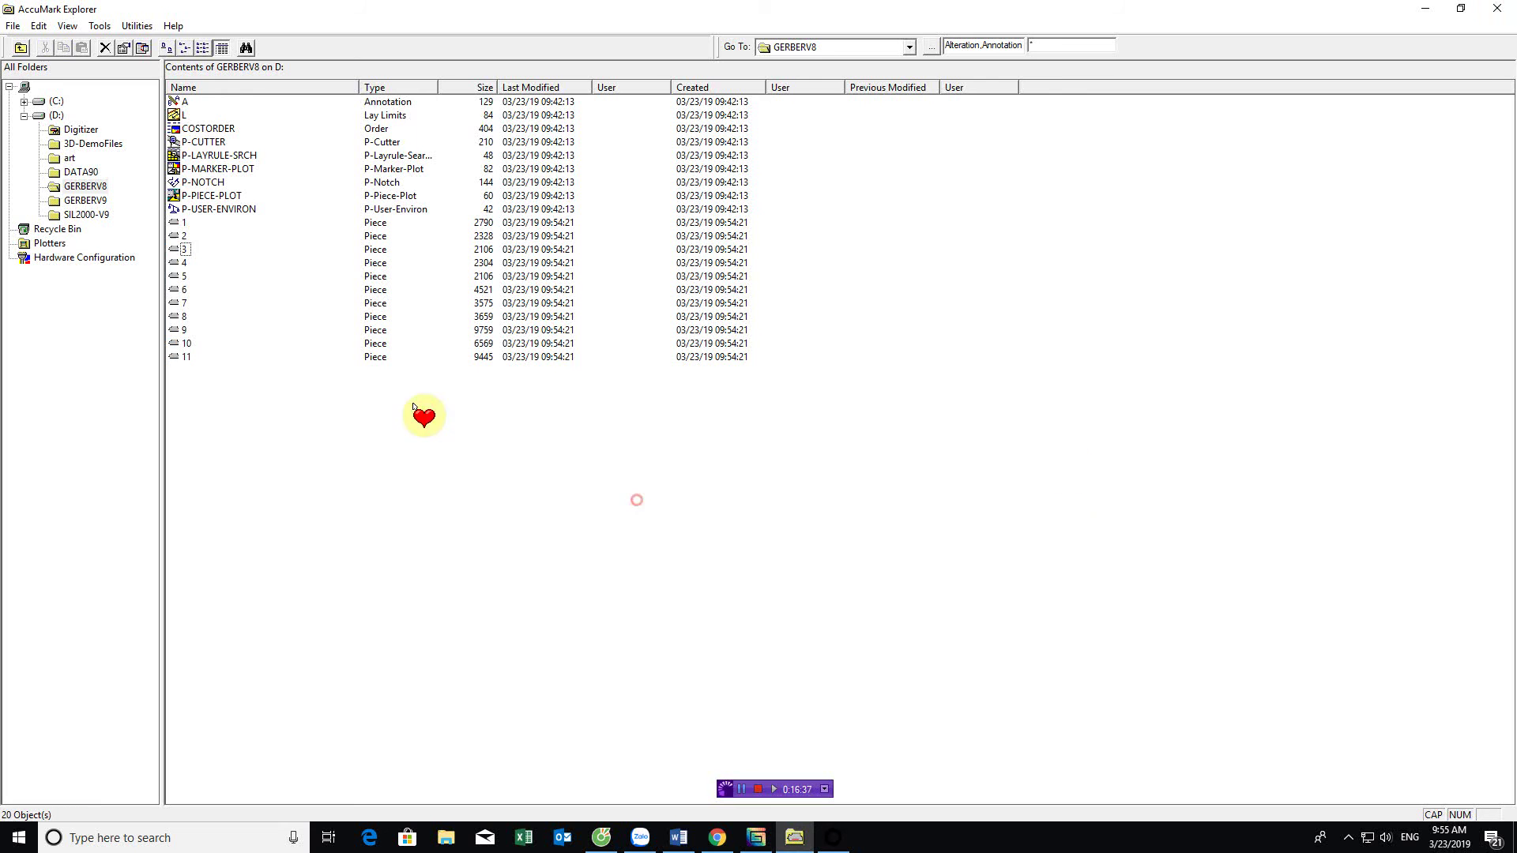
Reopen the GERBERV8 storage area from drive D to check its updated piece list
left_click(46, 116)
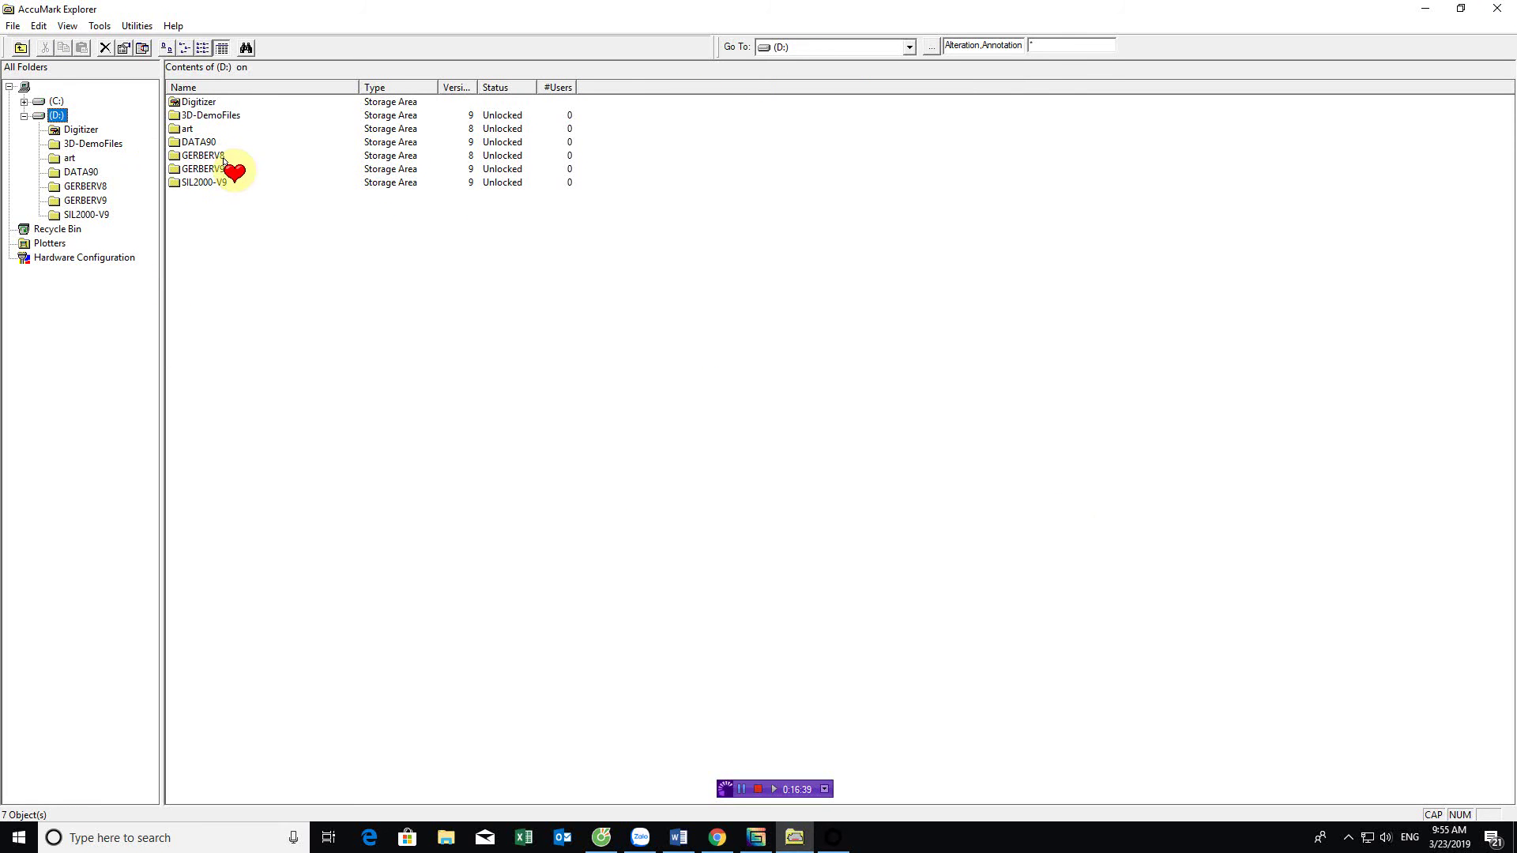
left_click(197, 156)
double_click(197, 156)
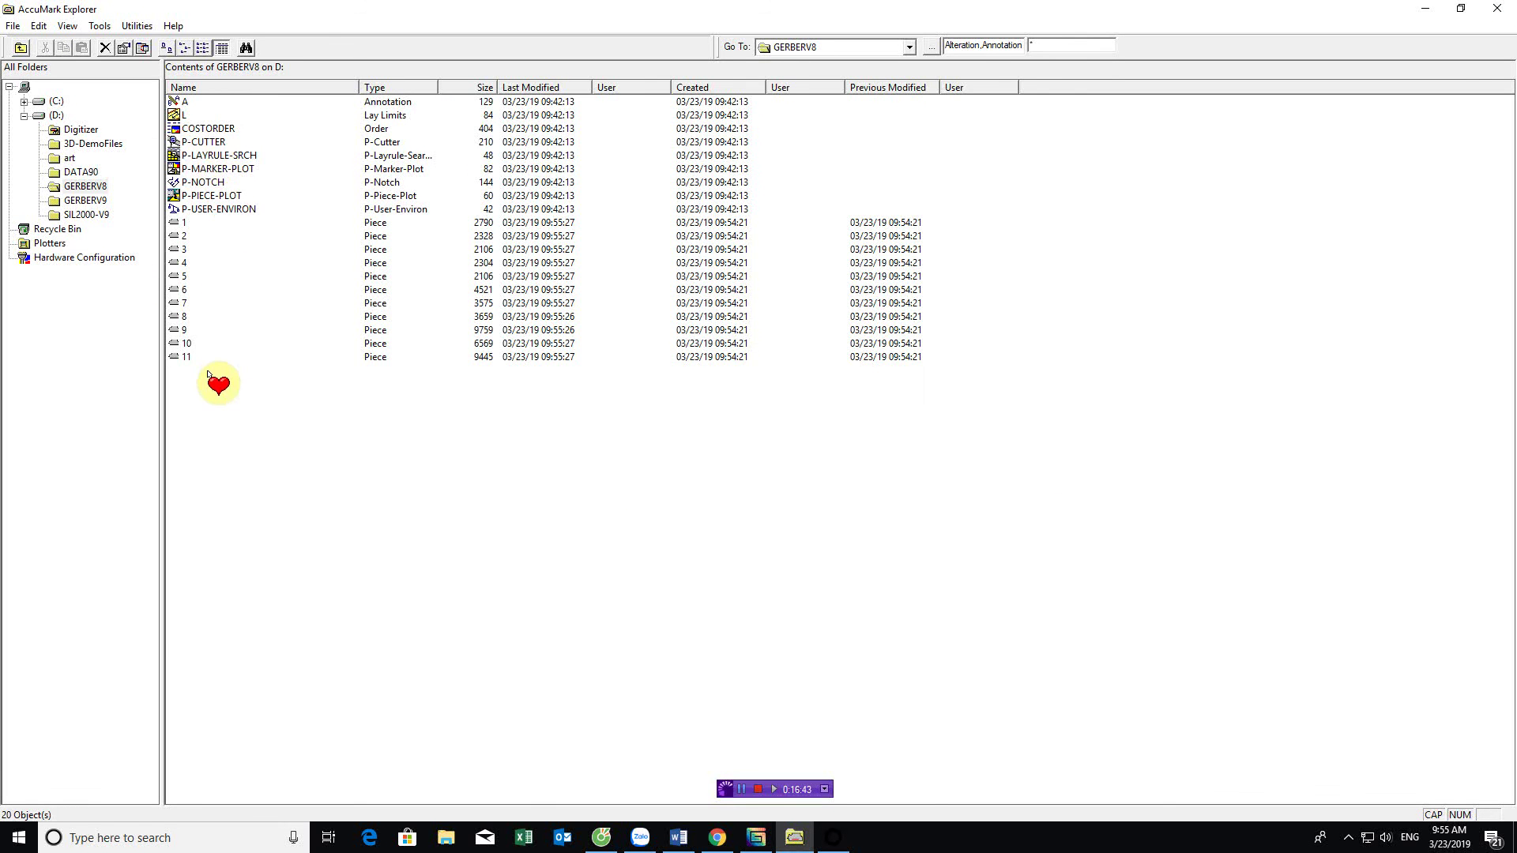
left_click_drag(219, 390, 158, 224)
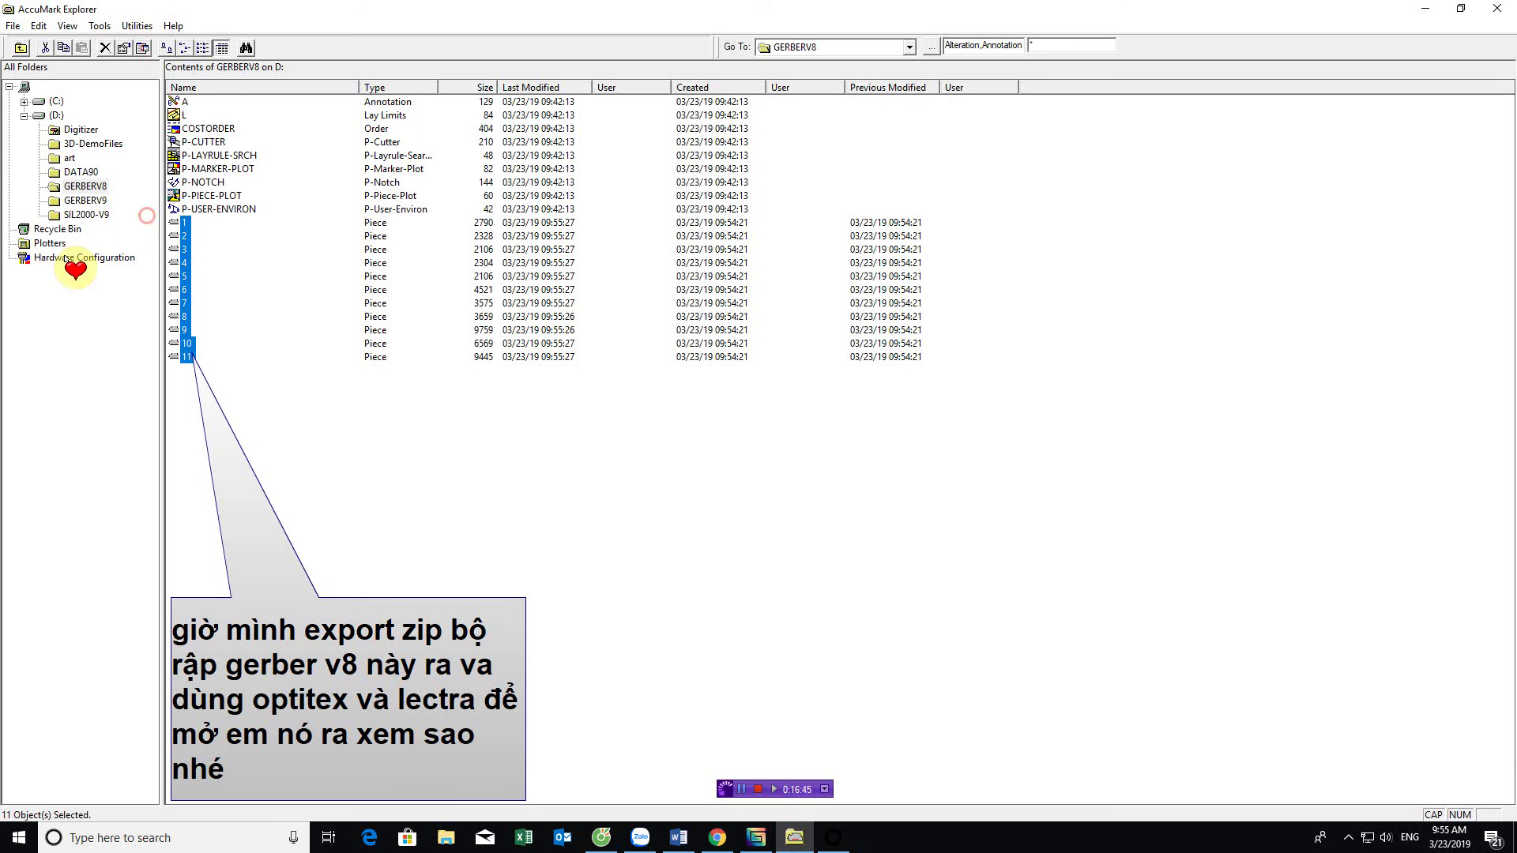
left_click(17, 25)
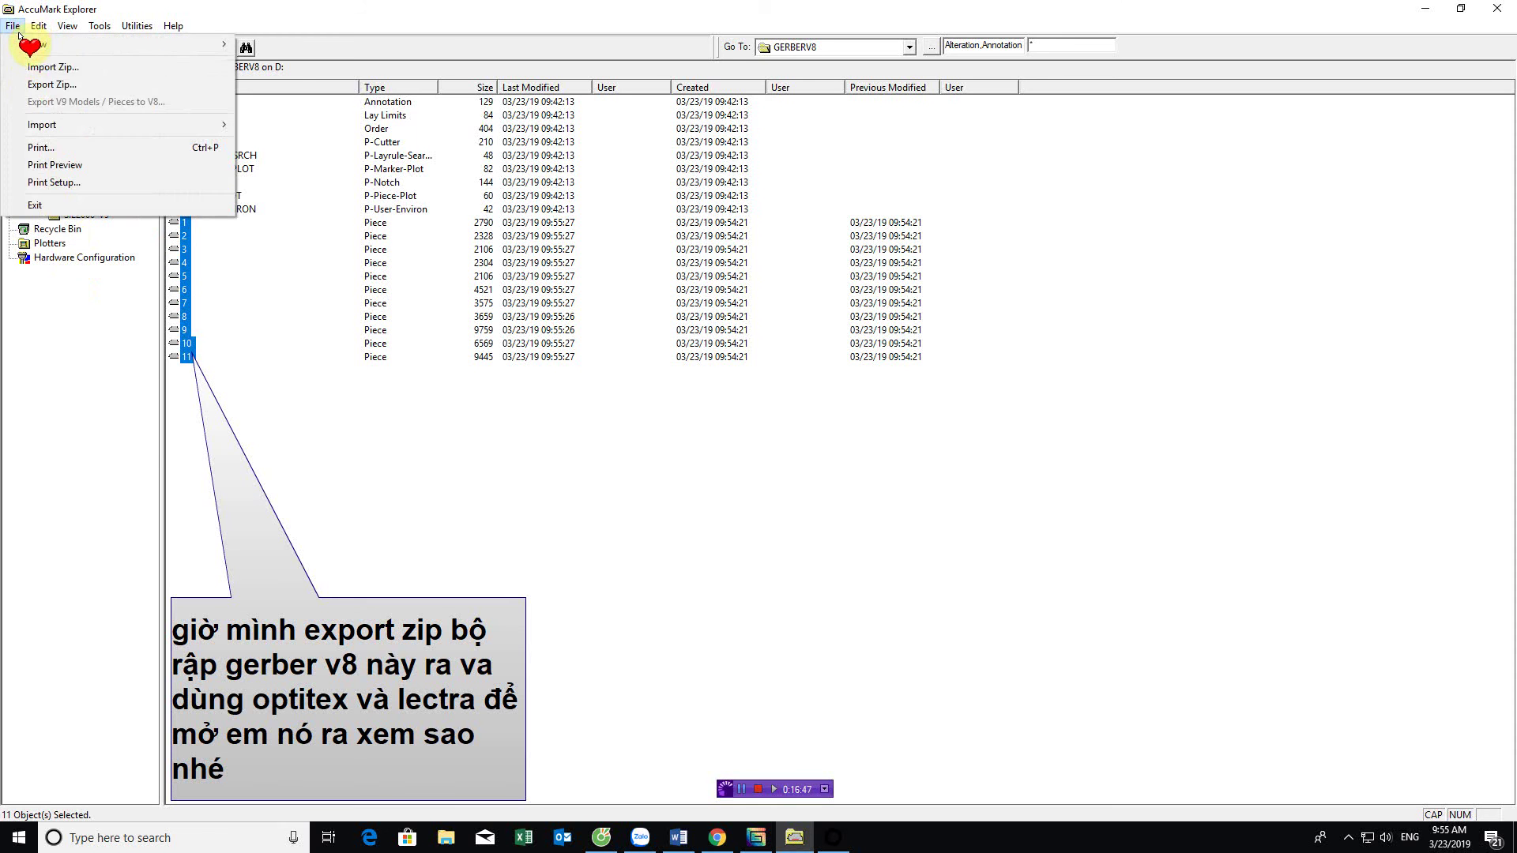
left_click(44, 86)
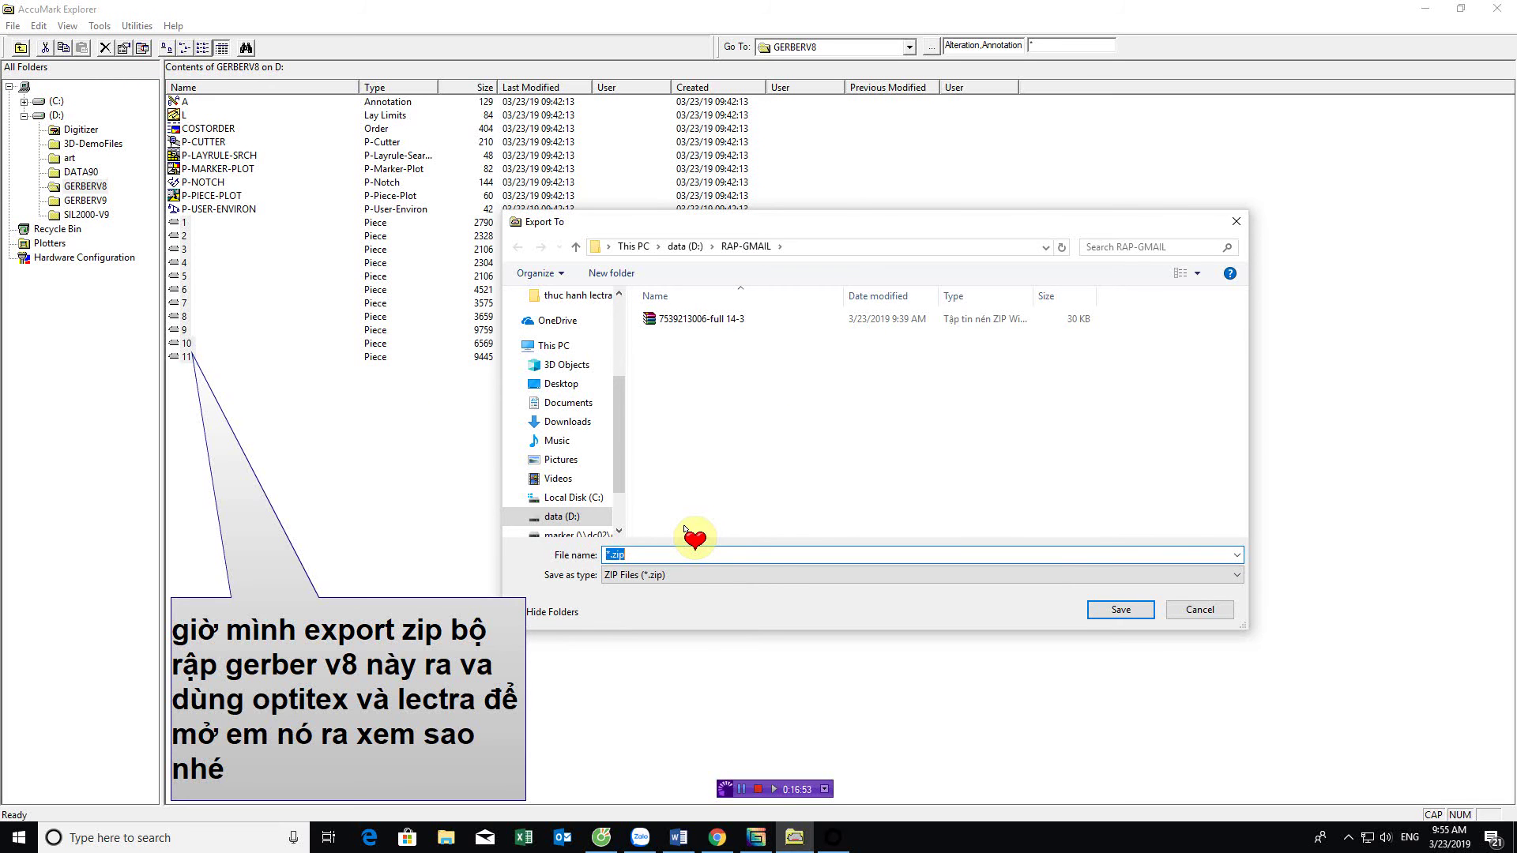
type("ERBER-V8")
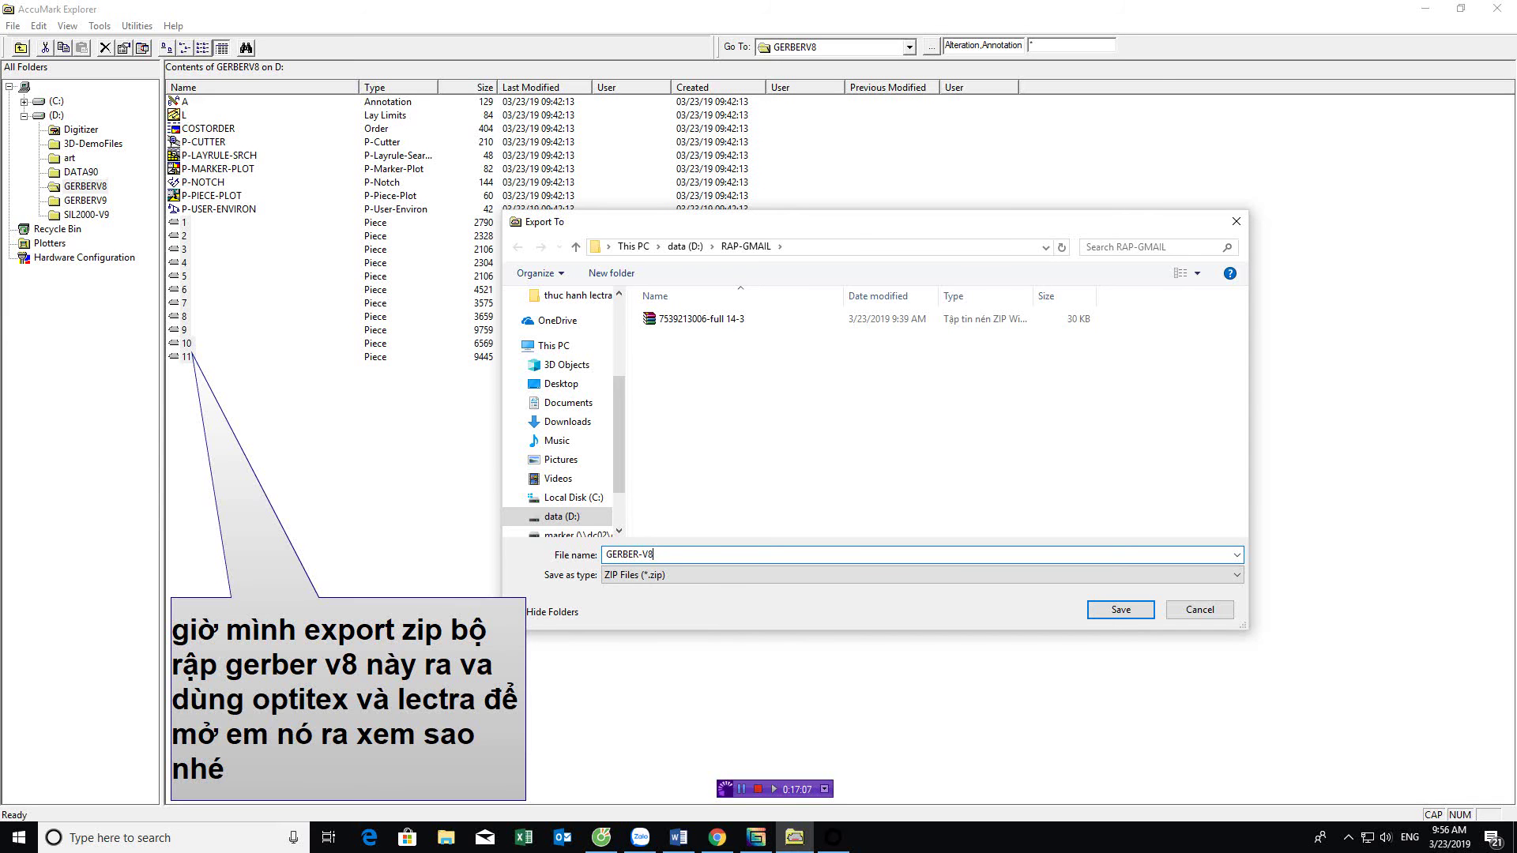
left_click(707, 319)
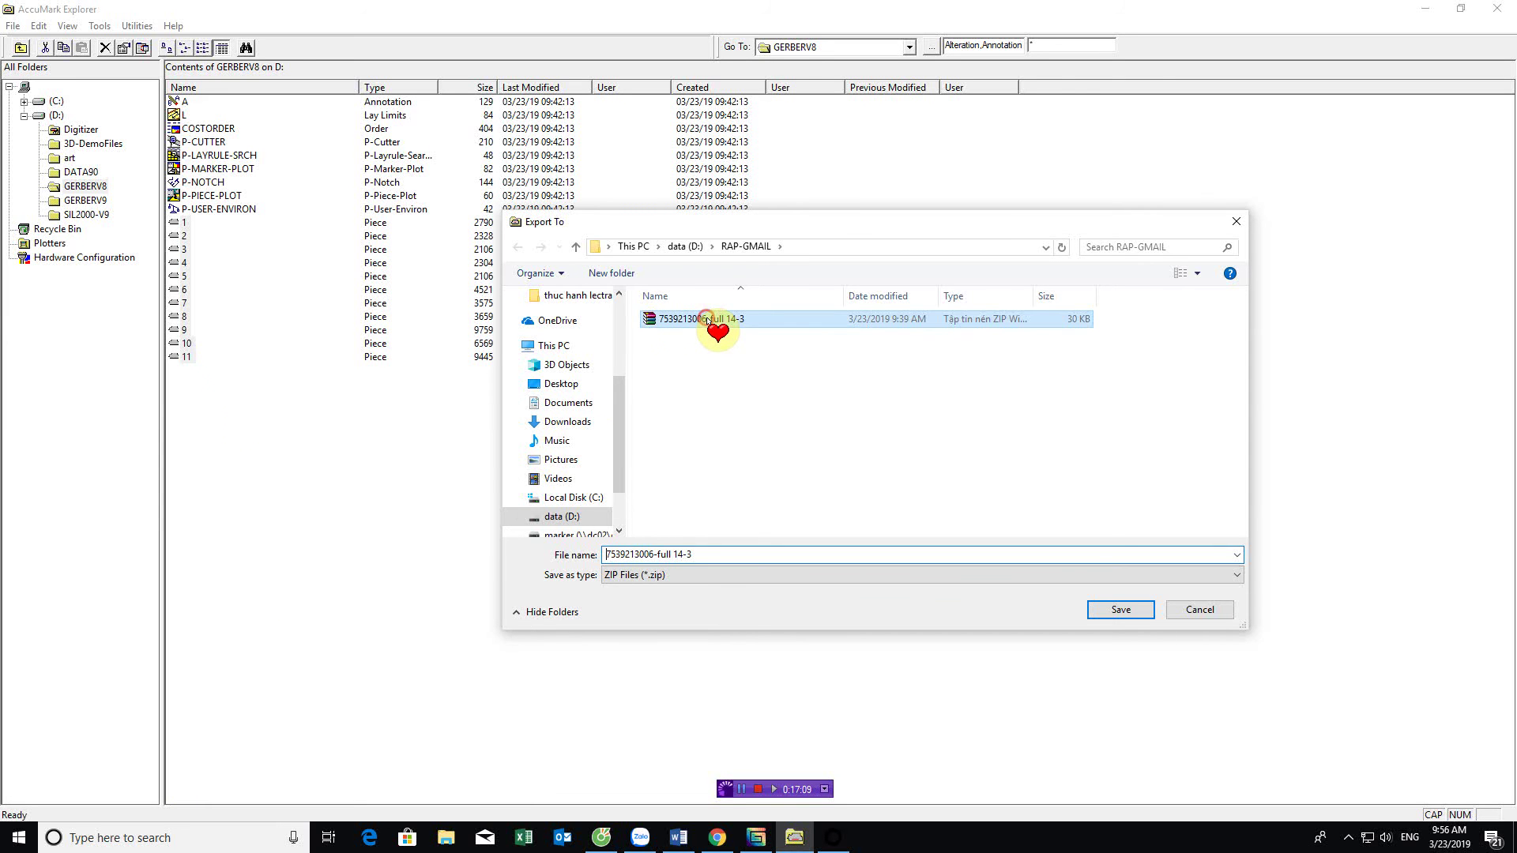
left_click(693, 554)
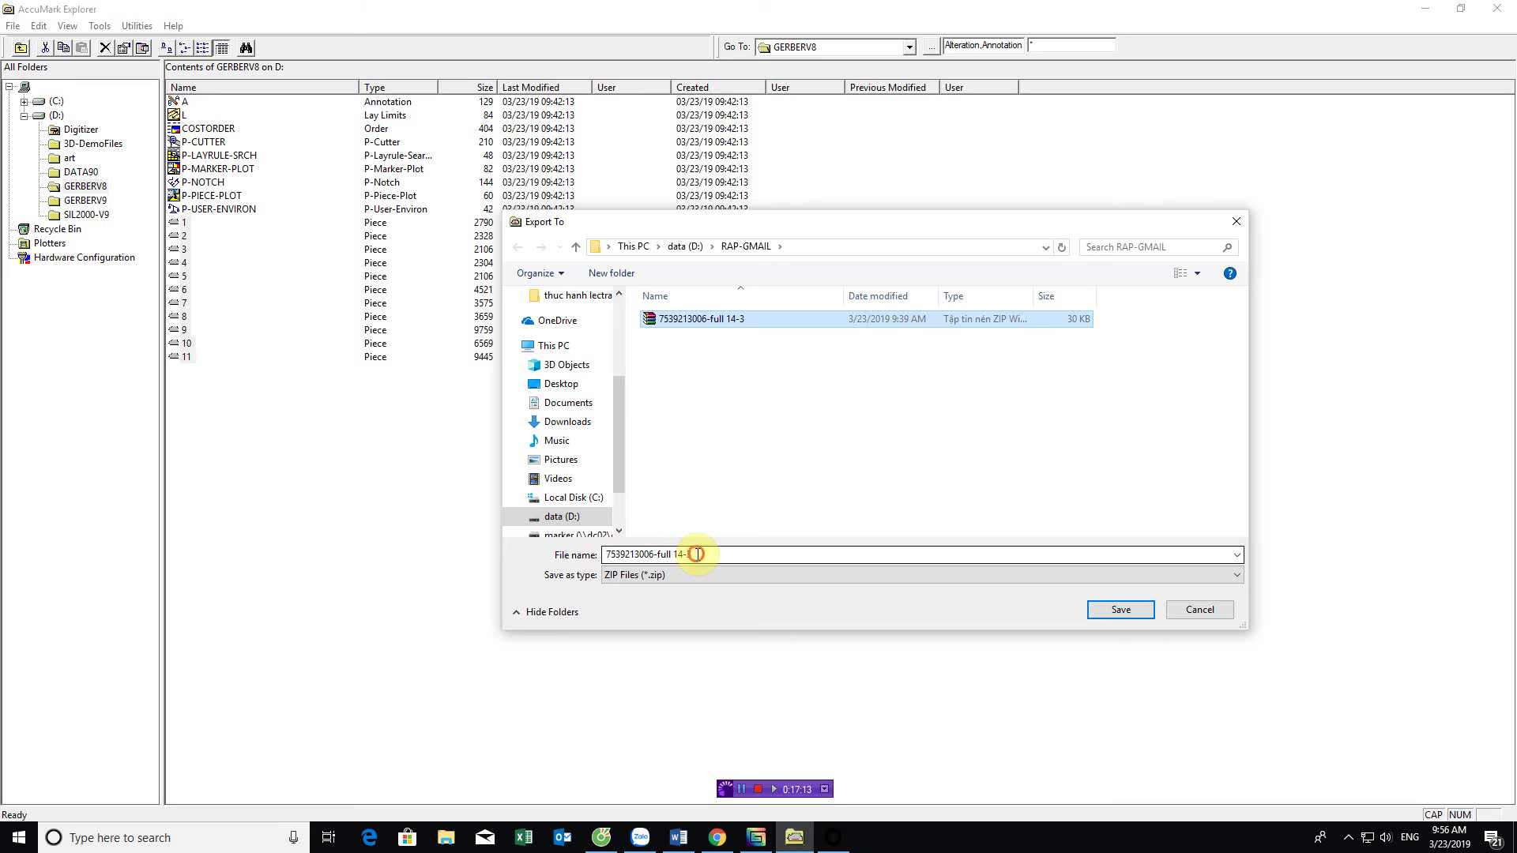
double_click(697, 555)
left_click(698, 555)
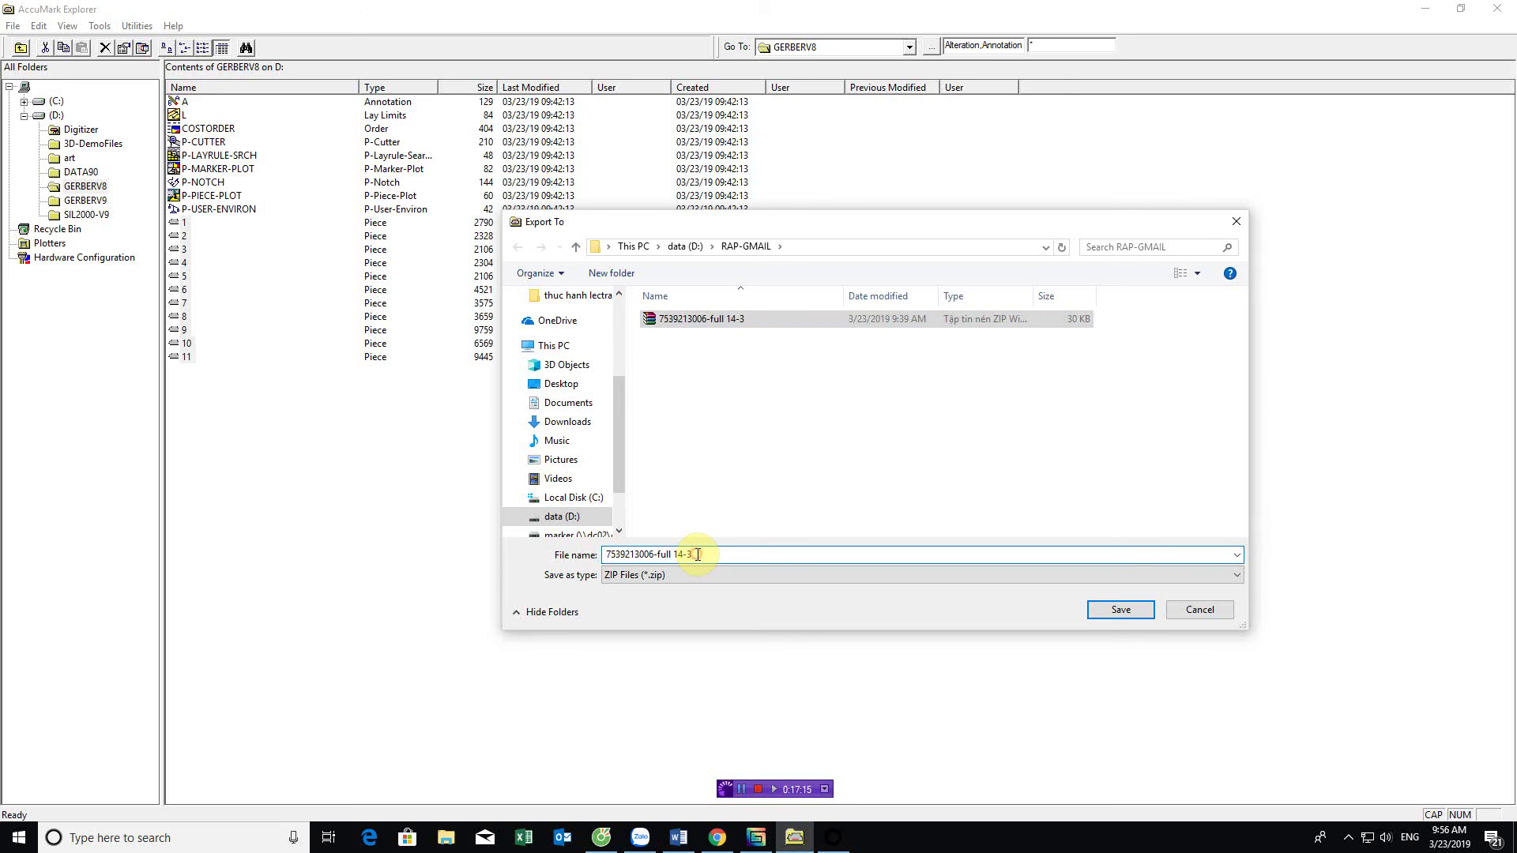
key("BackSpace")
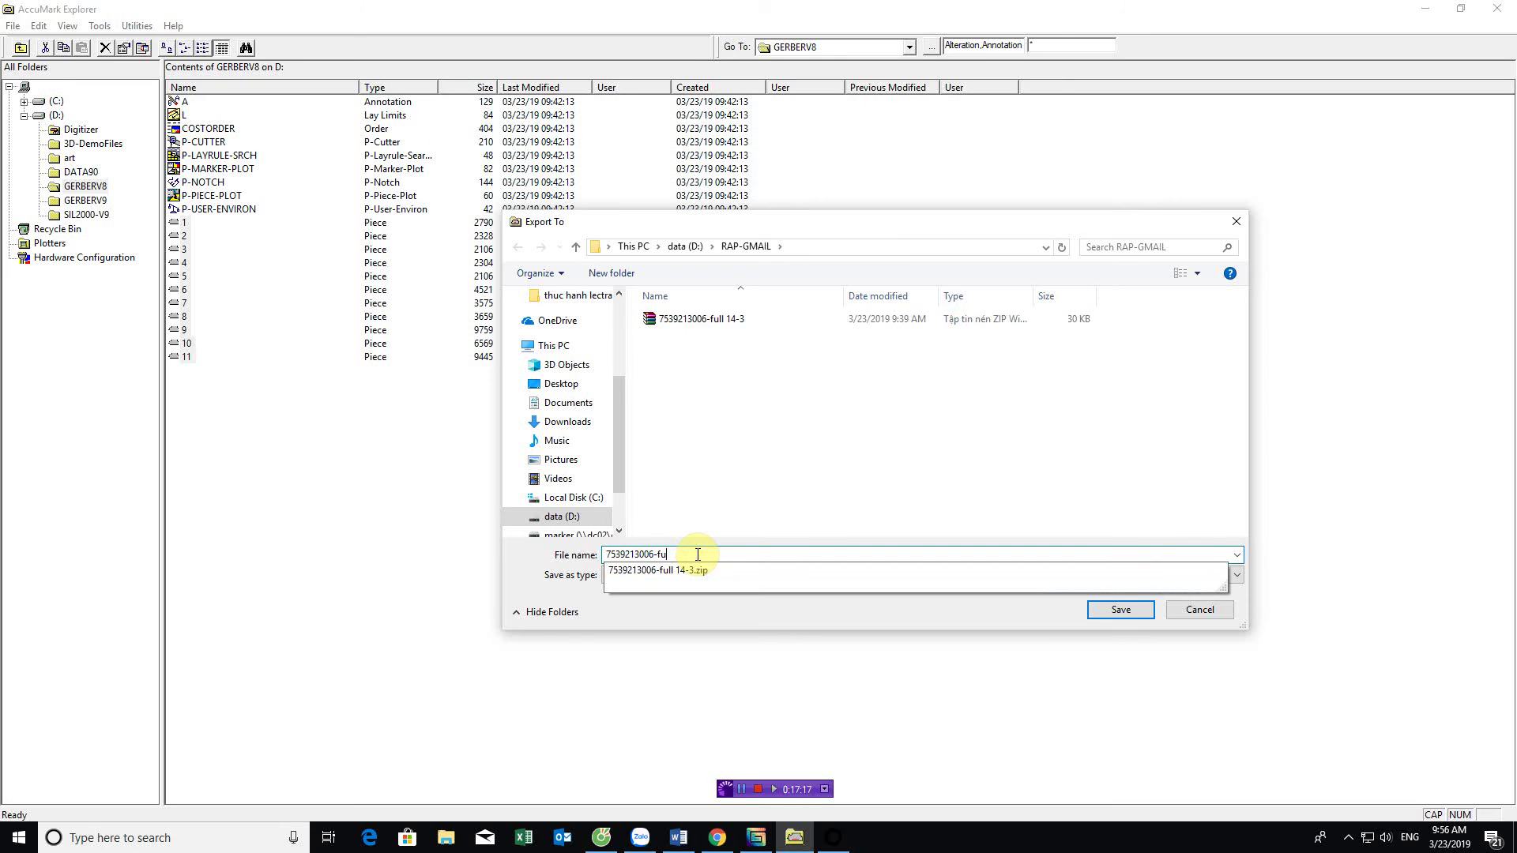
type("V8")
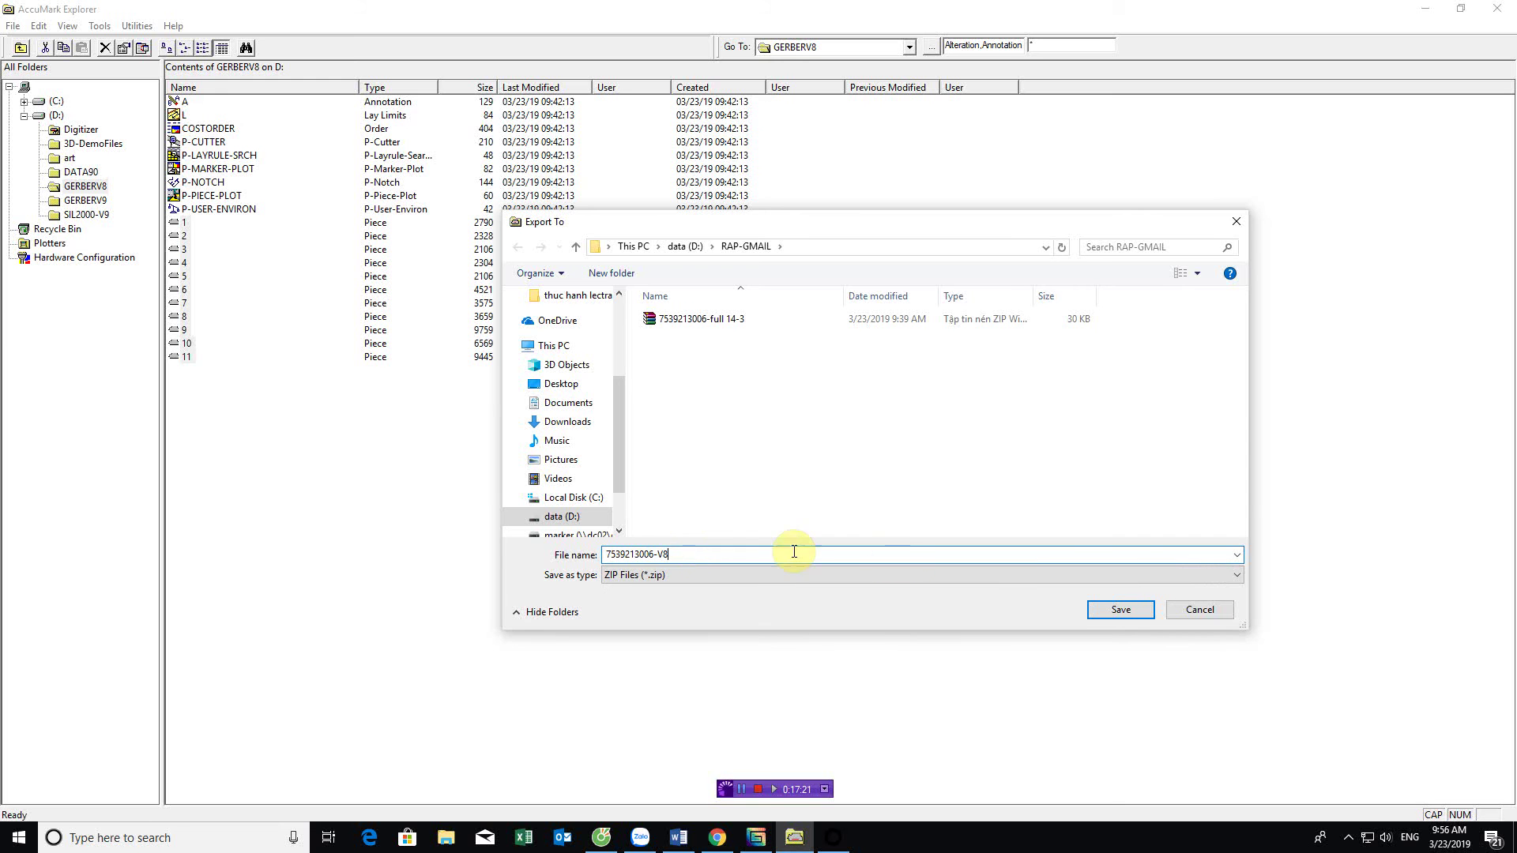
left_click(1116, 609)
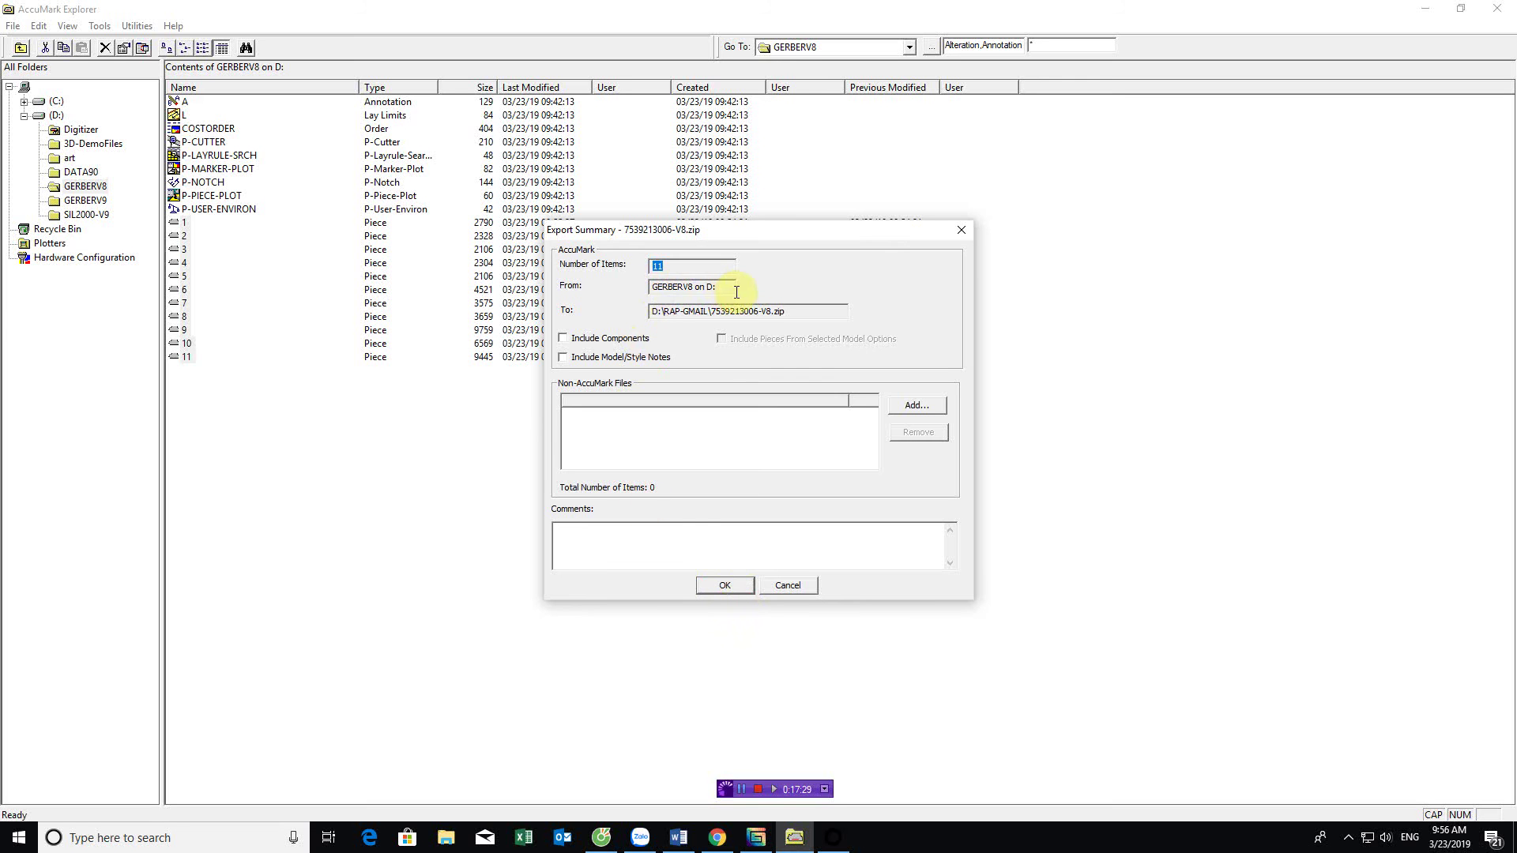
left_click(725, 585)
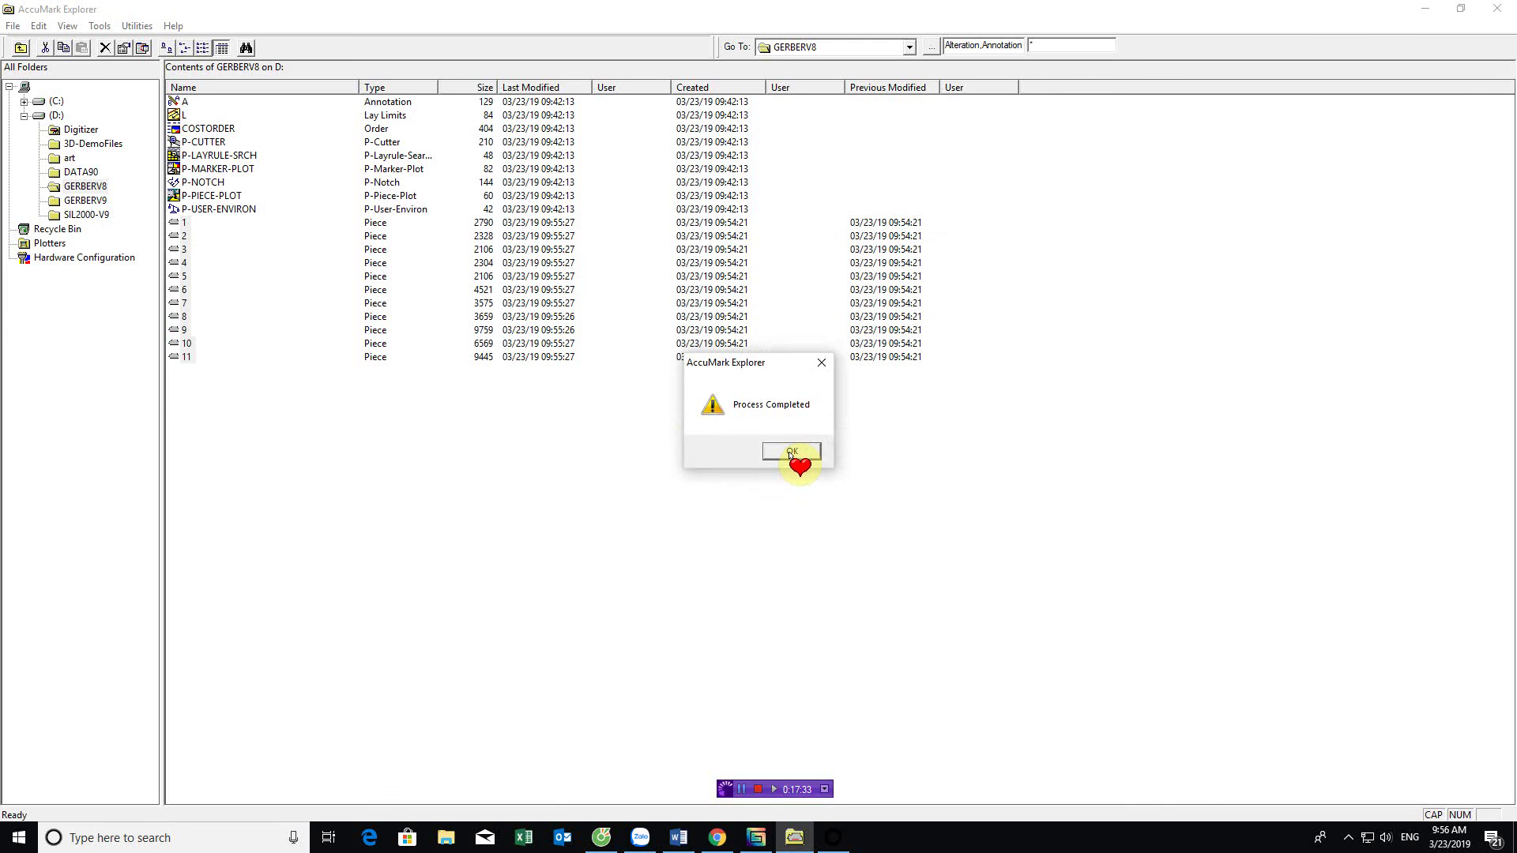
left_click(789, 452)
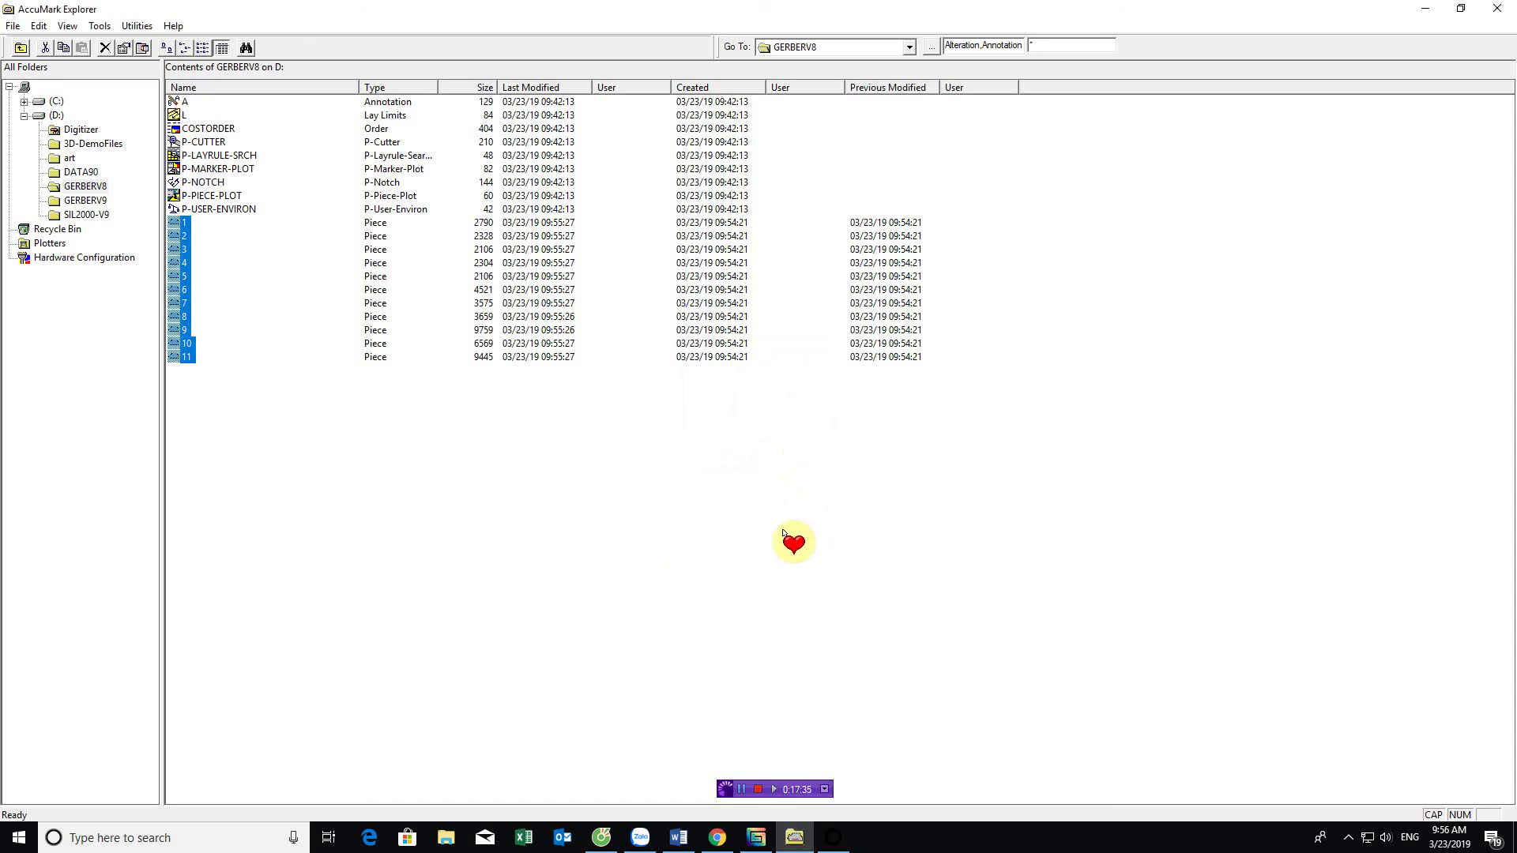
left_click(543, 579)
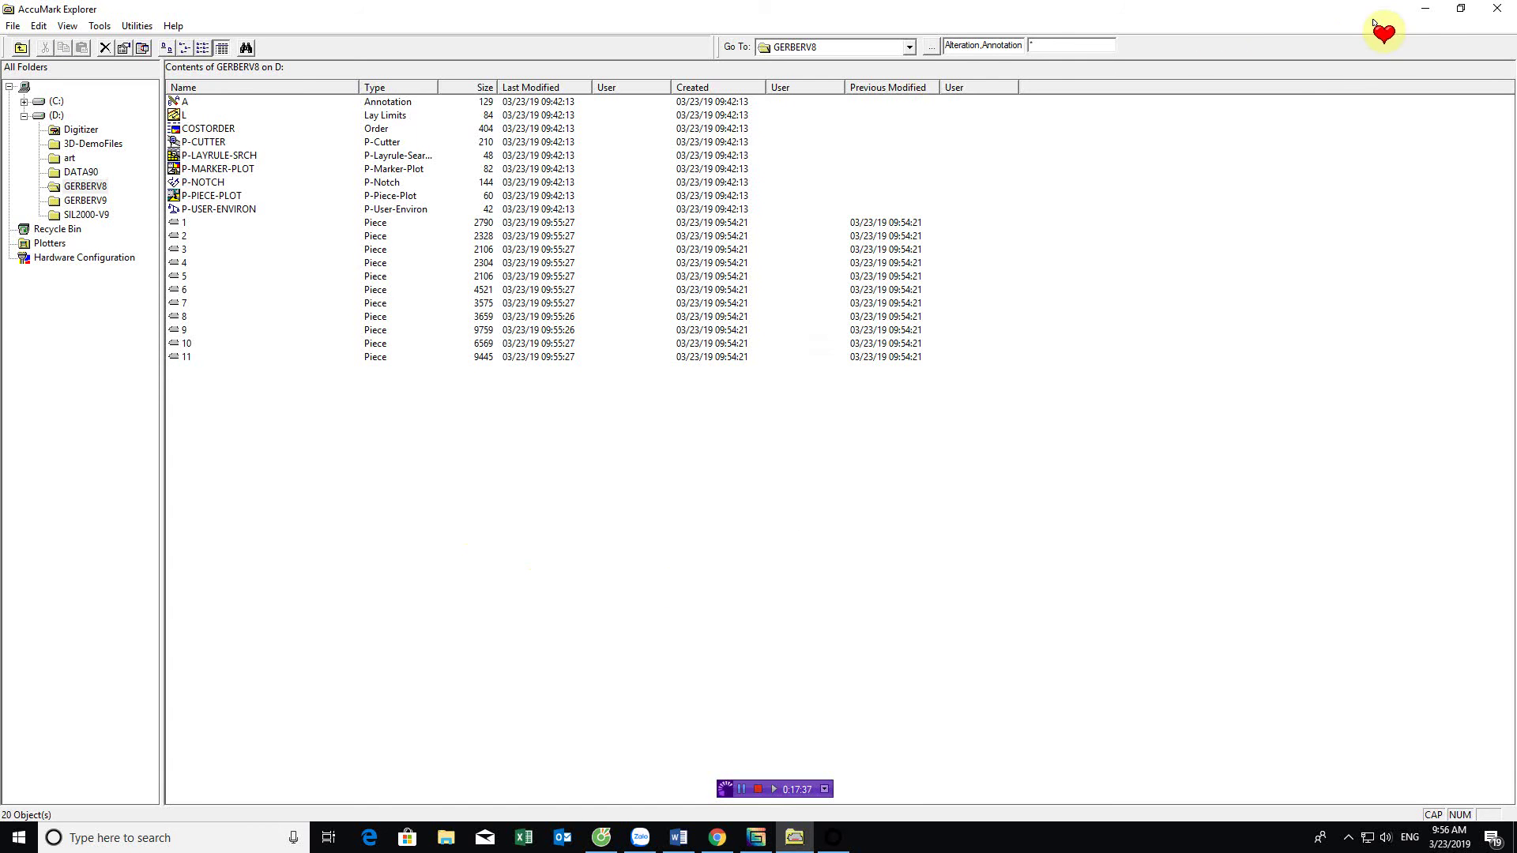
left_click(1486, 10)
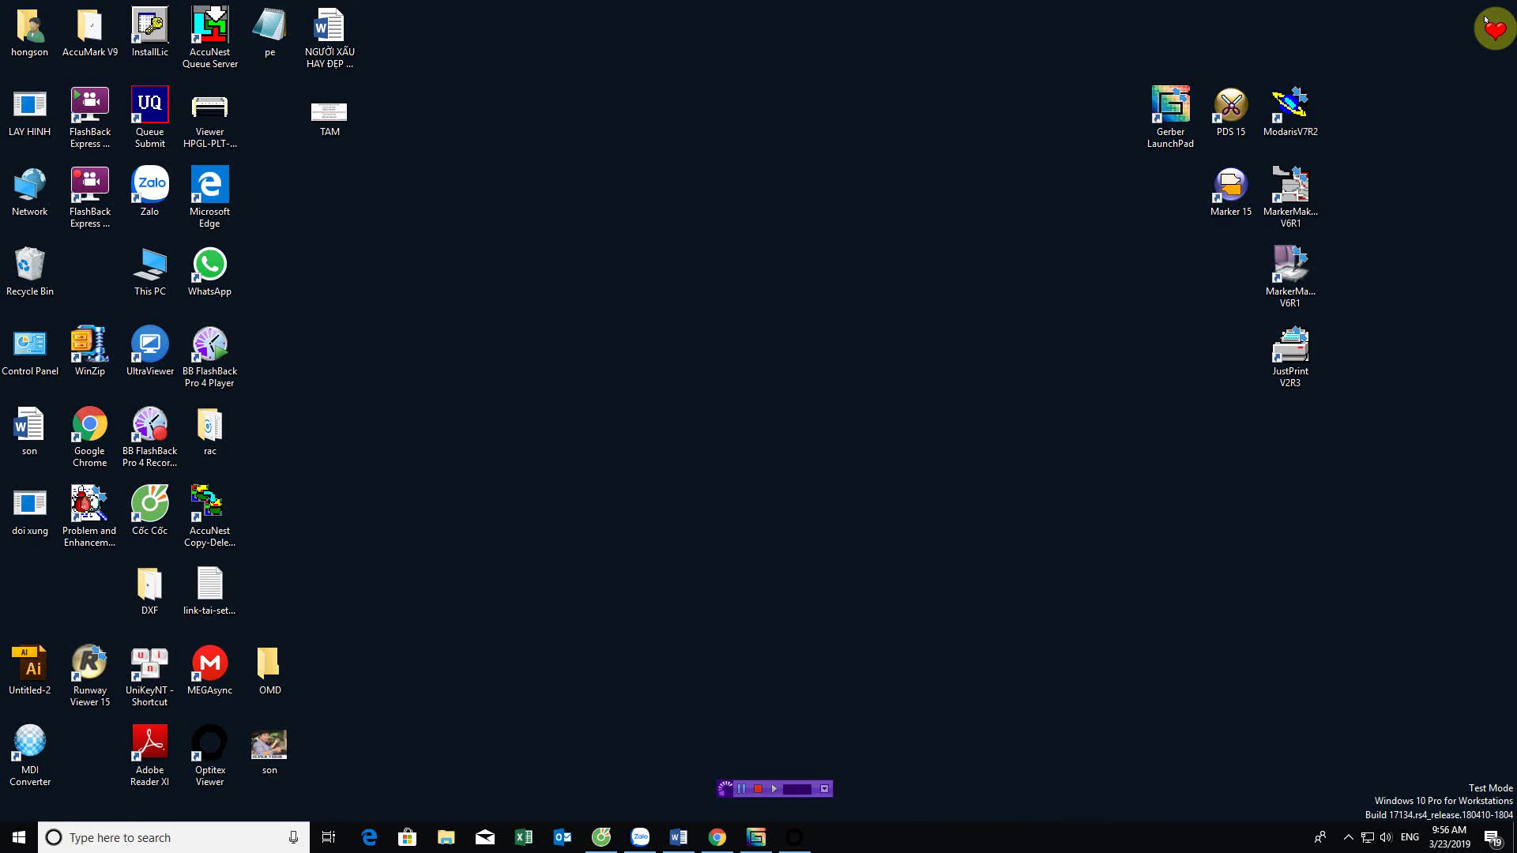
left_click(795, 838)
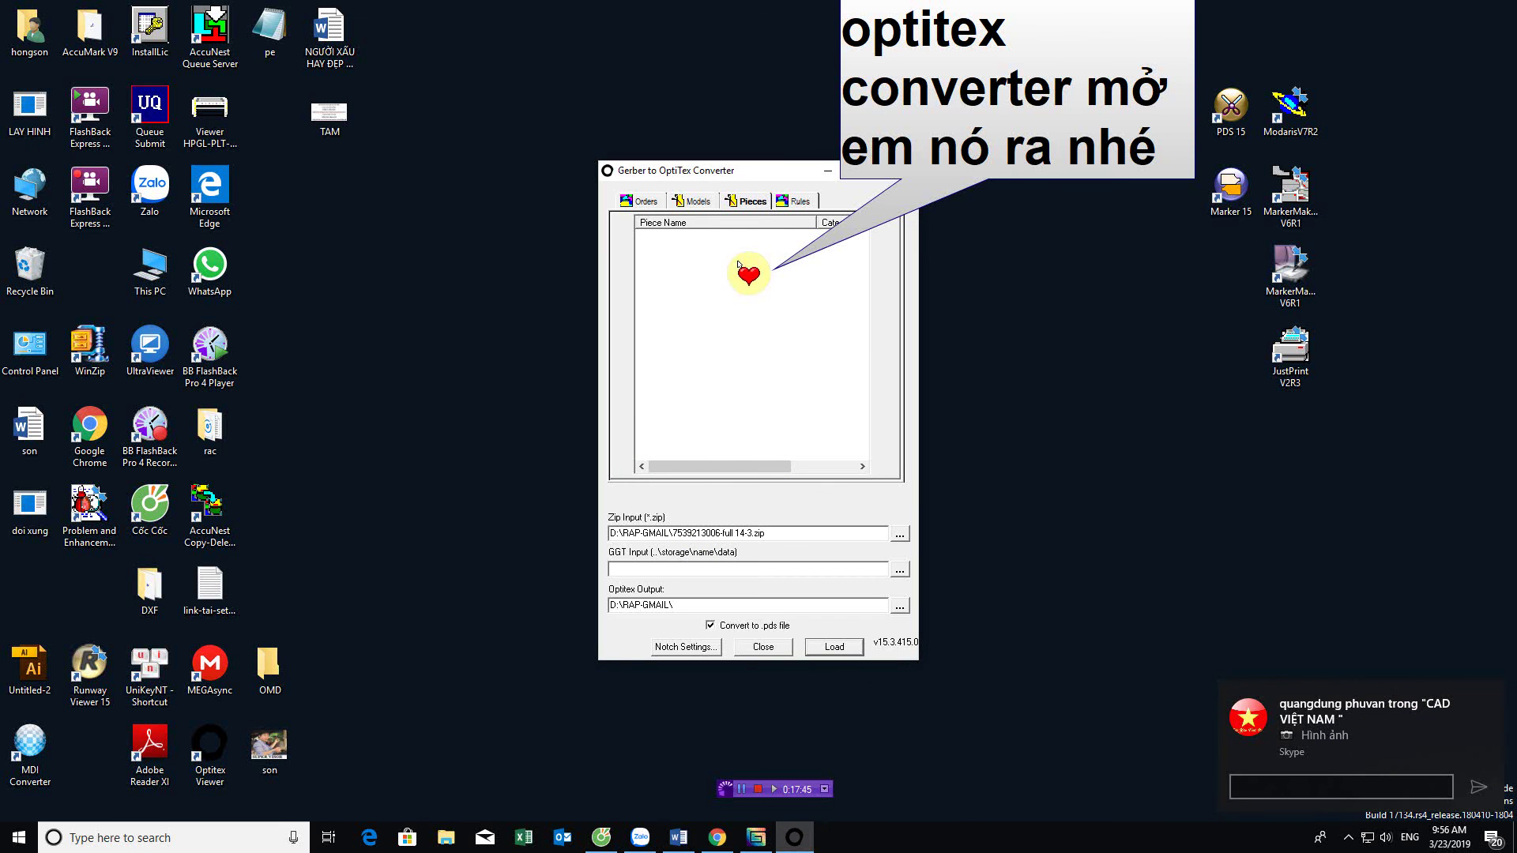
left_click(902, 534)
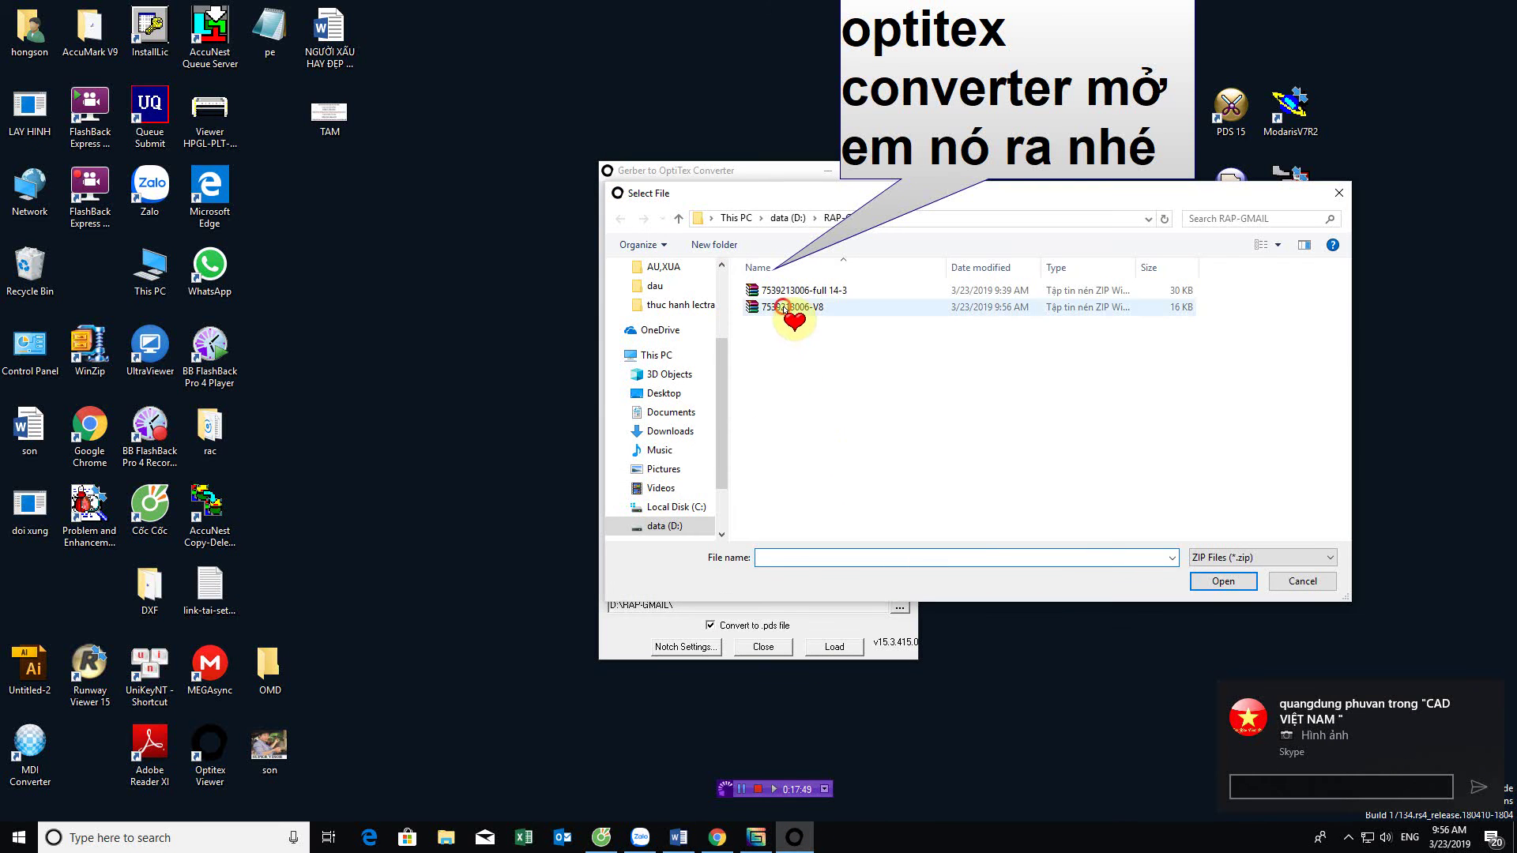
left_click(782, 306)
left_click(1232, 583)
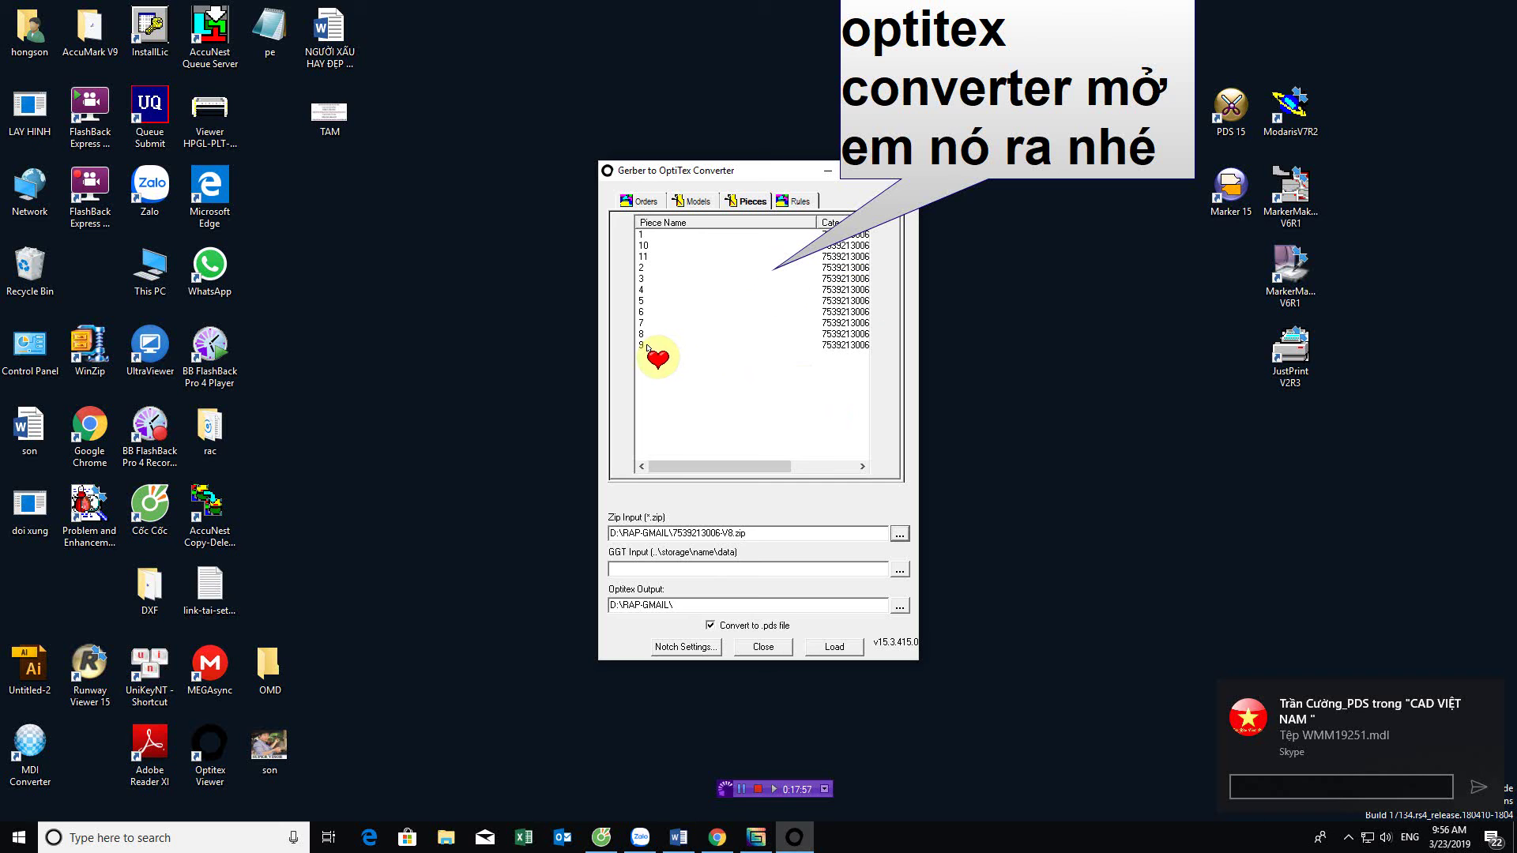
Convert all eleven listed pieces to a PDS file in D:\RAP-GMAIL and minimize the converter
left_click(643, 234, "shift")
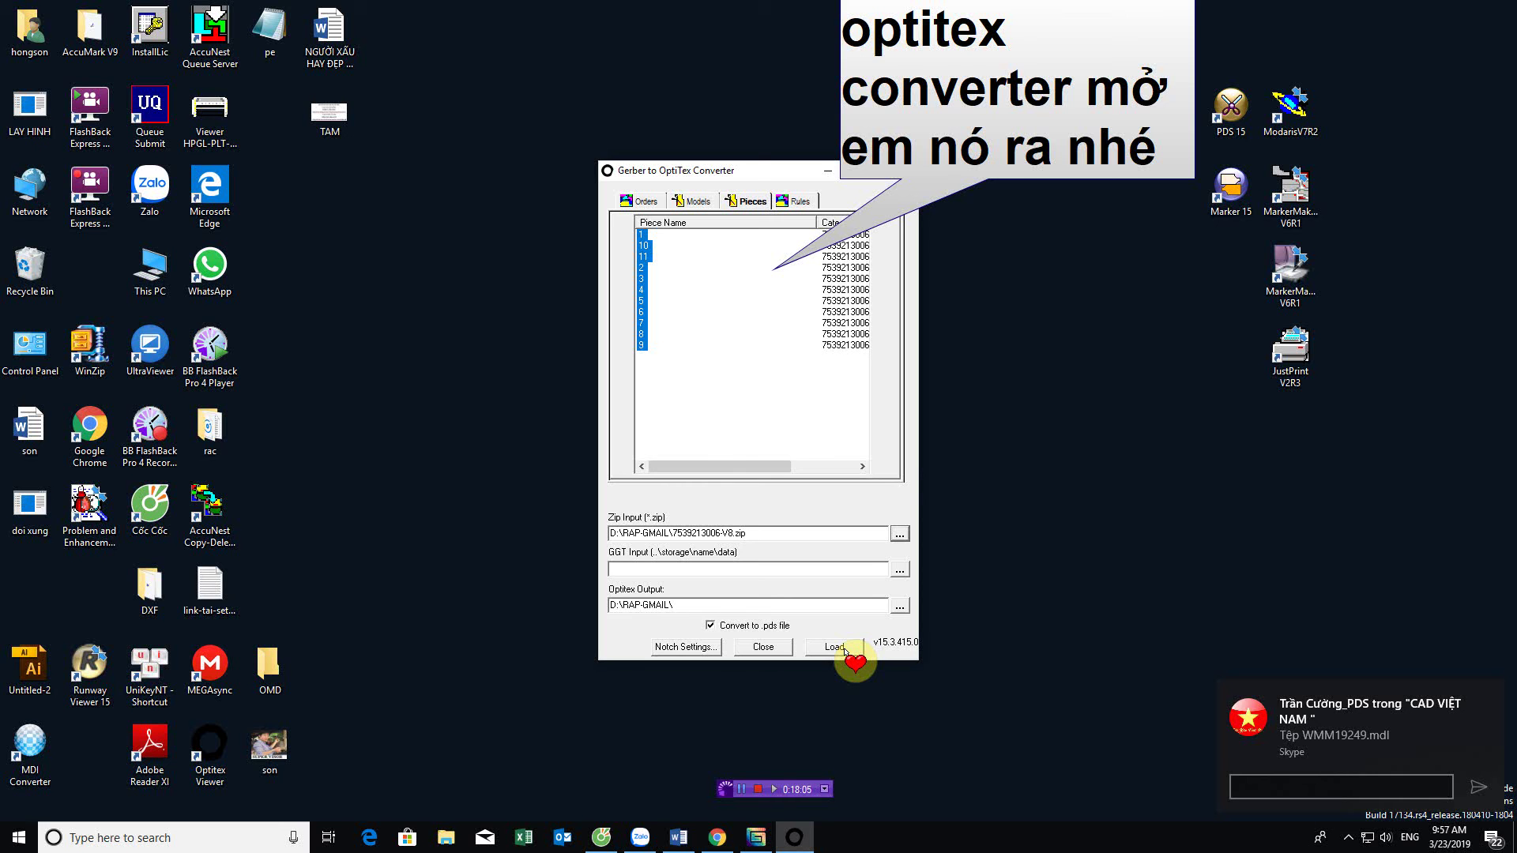
left_click(842, 648)
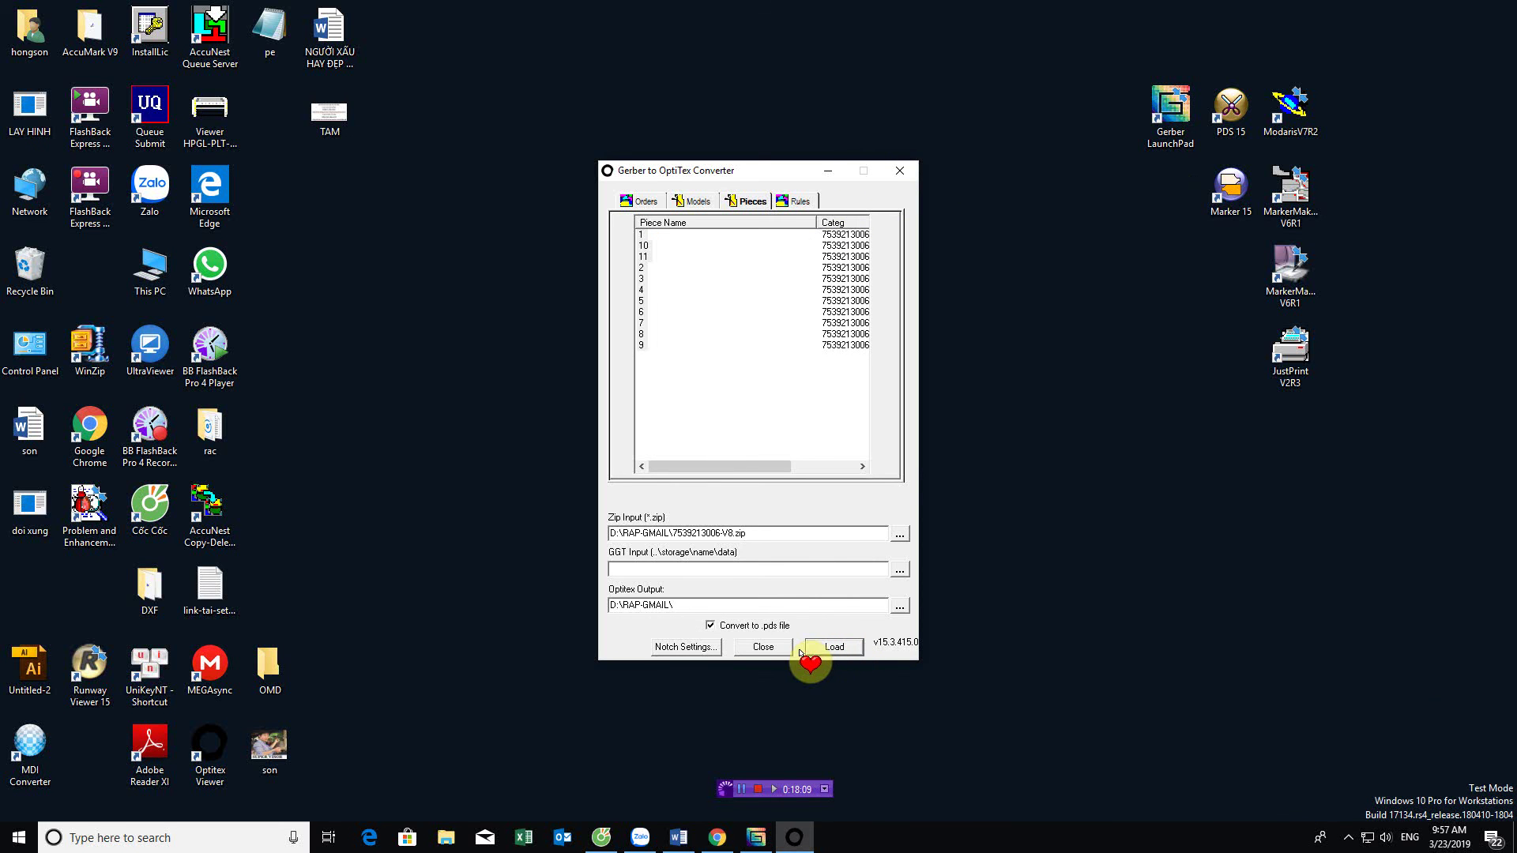
left_click(828, 173)
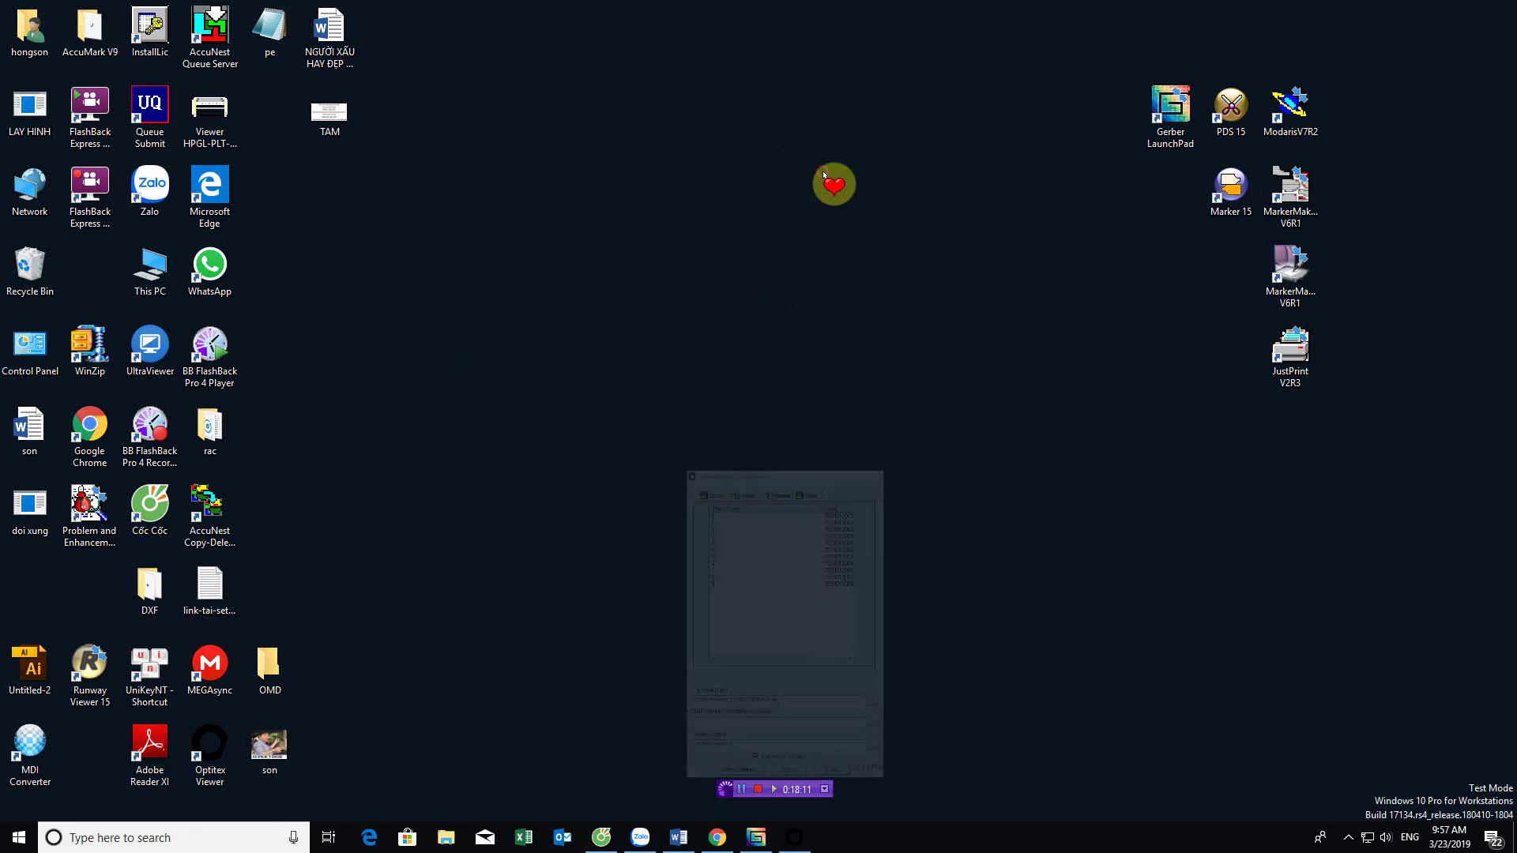
Open the converted PDS file 1 from the RAP-GMAIL folder on drive D in Optitex PDS and minimize File Explorer
left_click(446, 836)
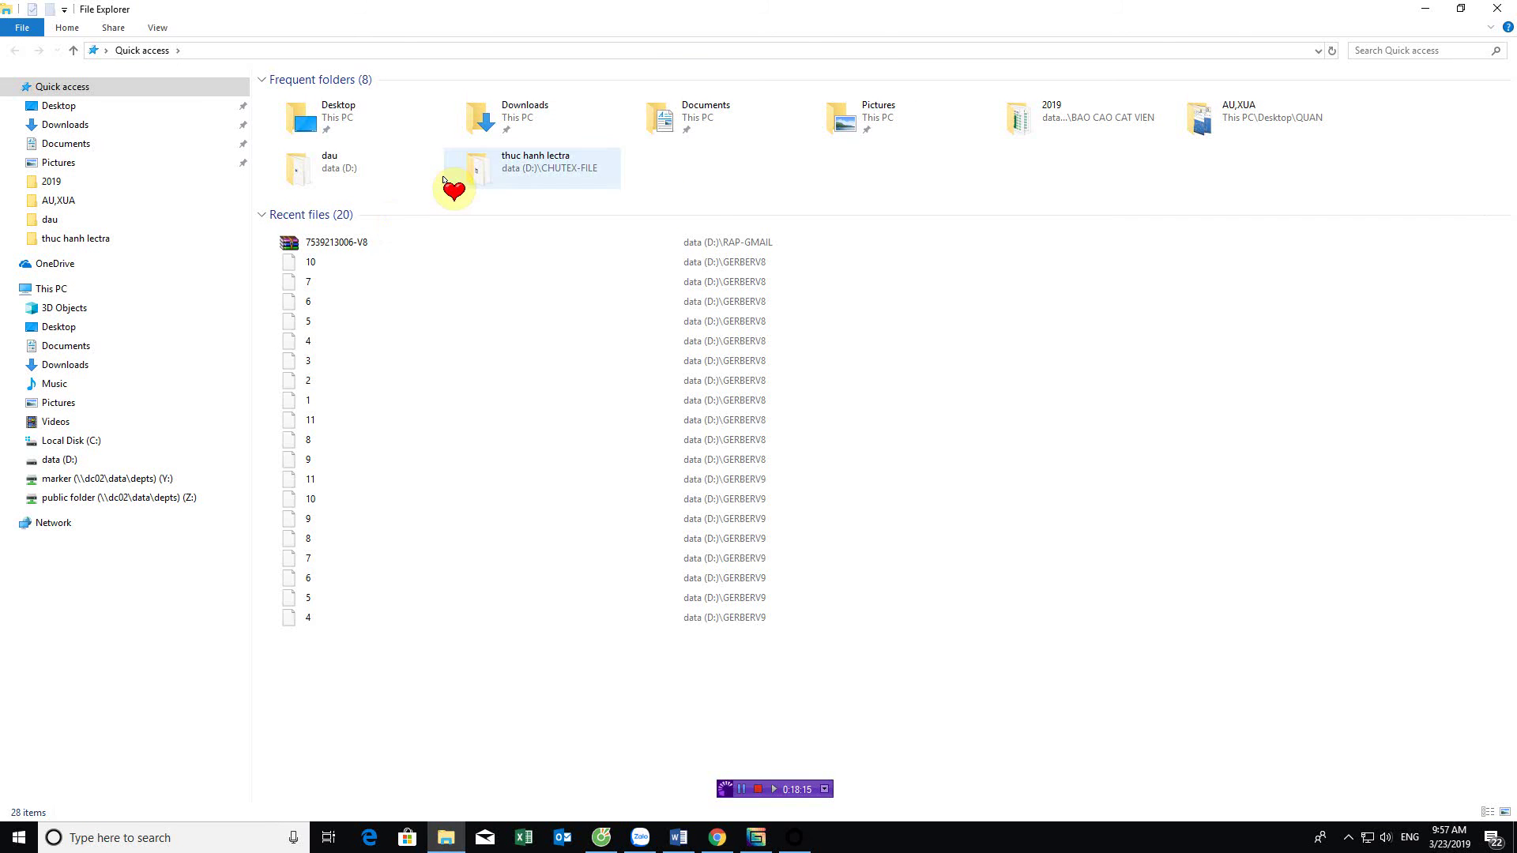
left_click(67, 466)
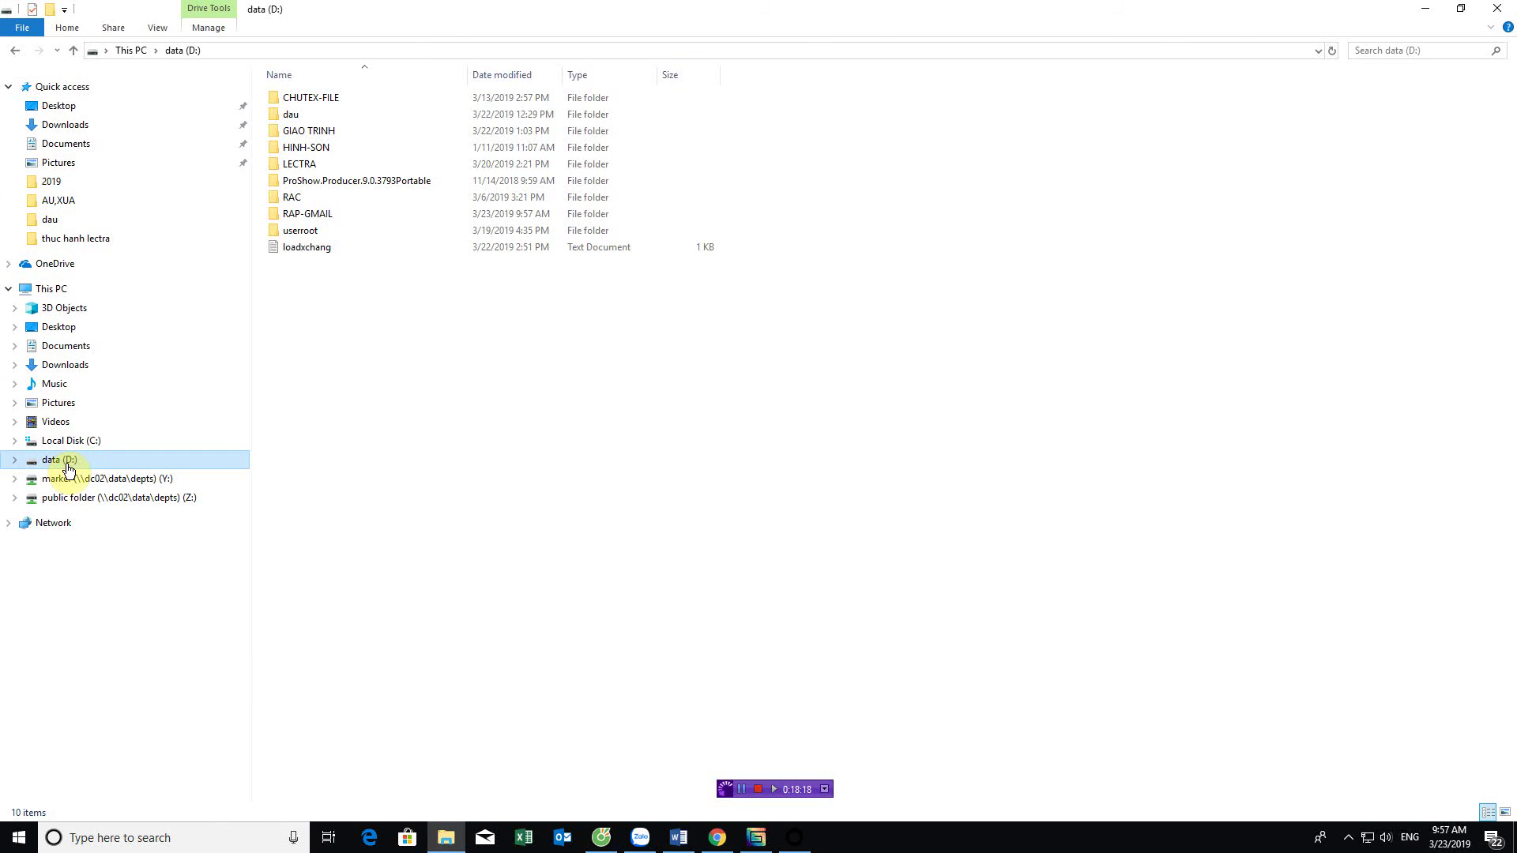
left_click(284, 213)
double_click(285, 213)
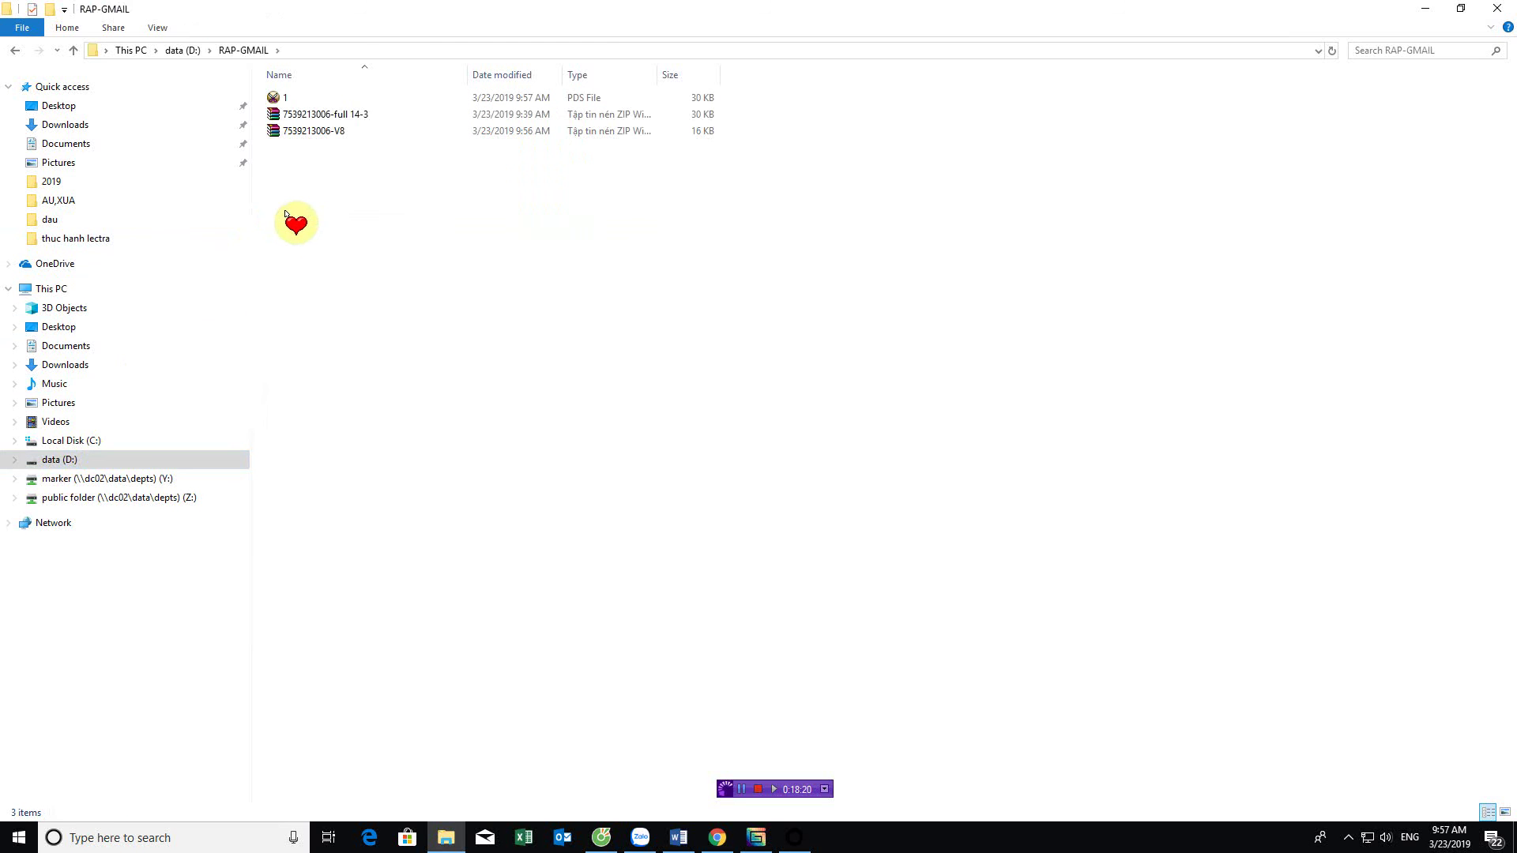
right_click(273, 95)
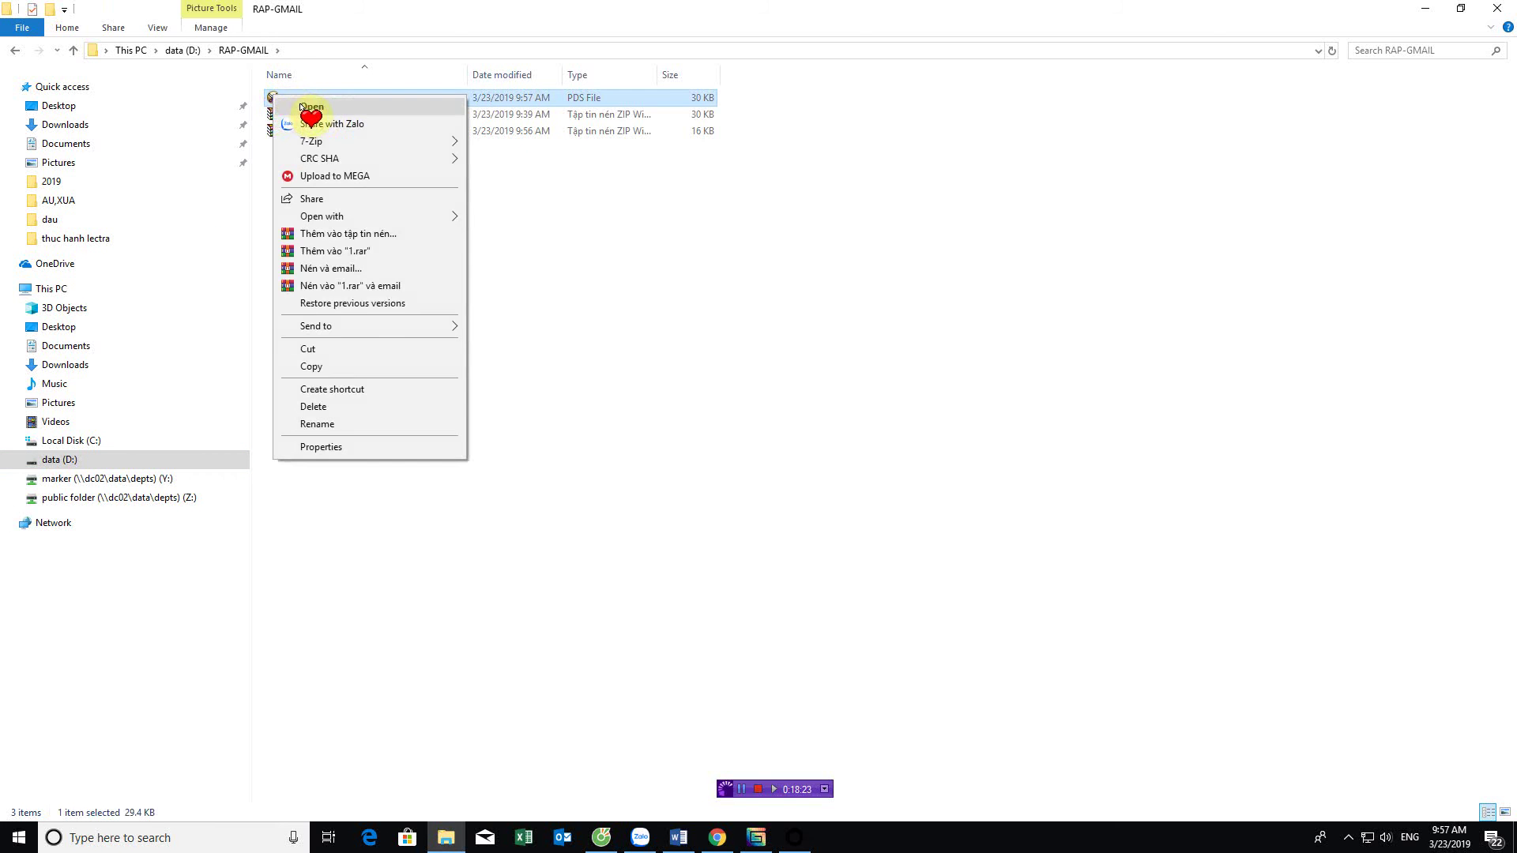
left_click(303, 107)
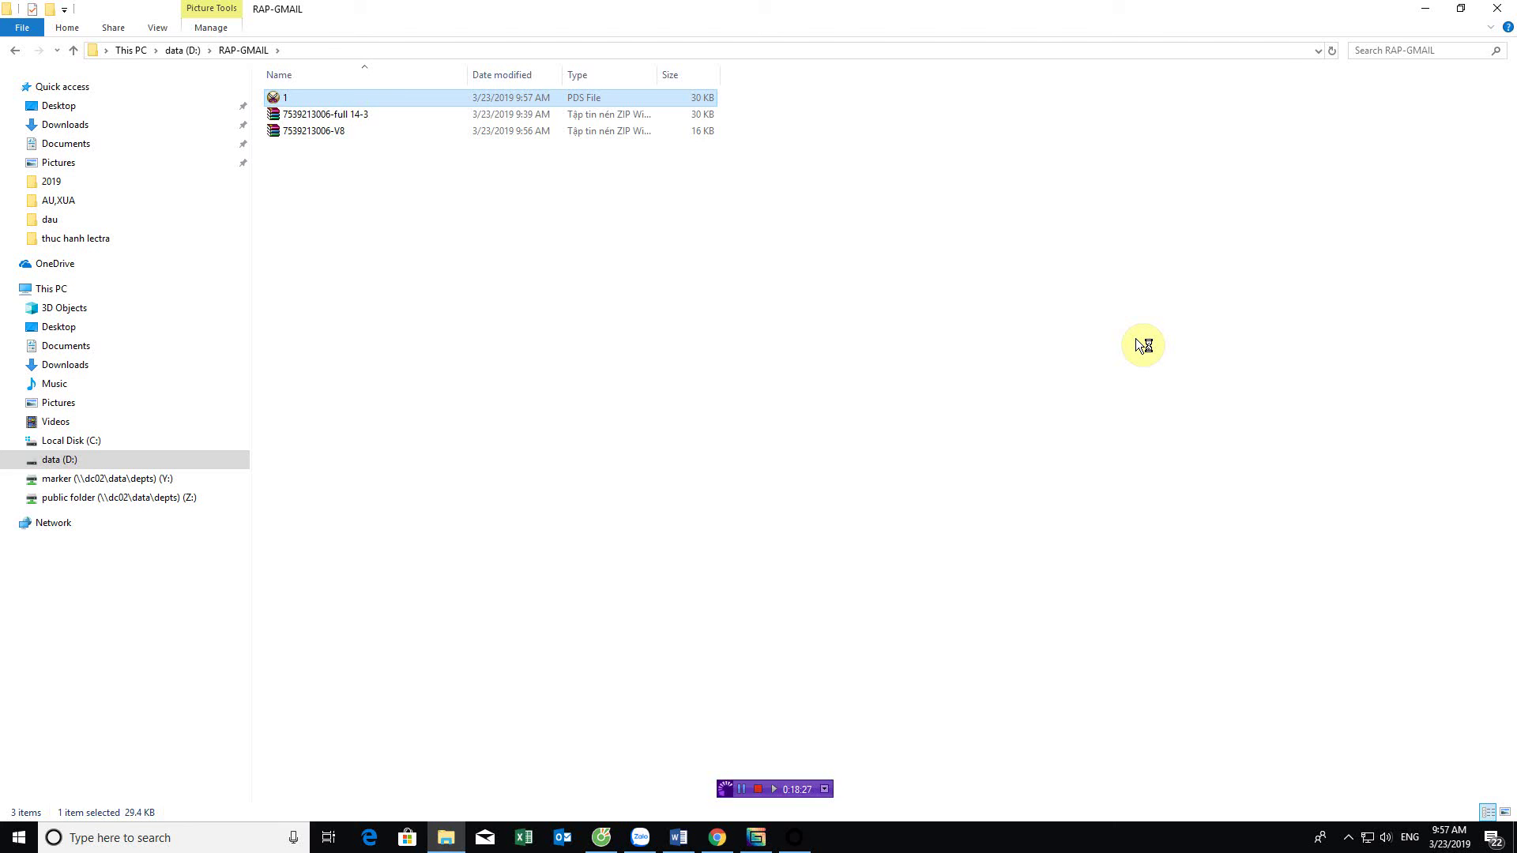
left_click(1425, 7)
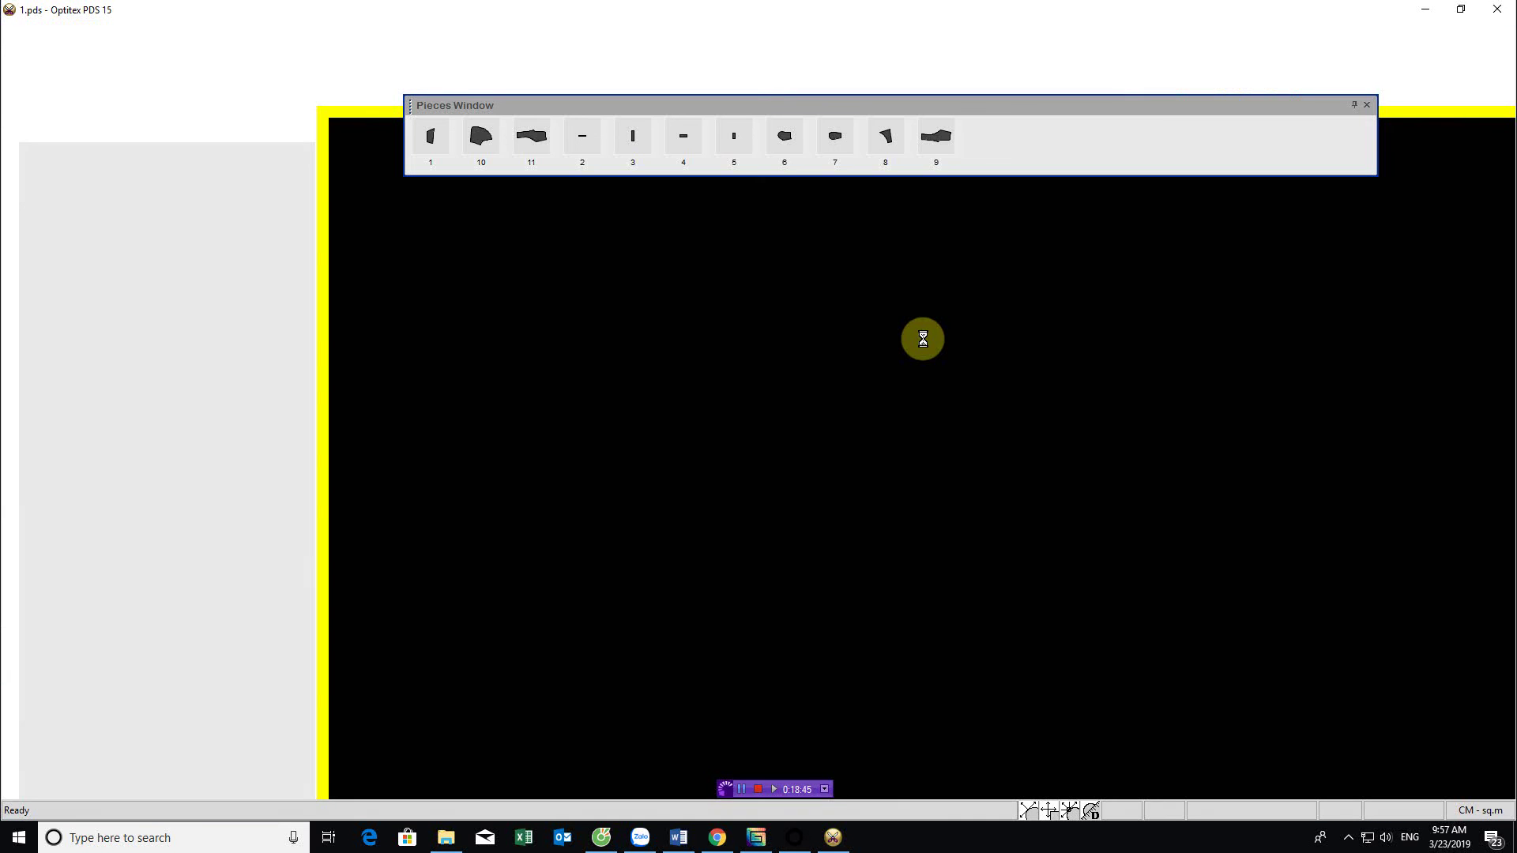
Place piece 11 and the rest of the pieces in the working area and close the Pieces Window
left_click(530, 140)
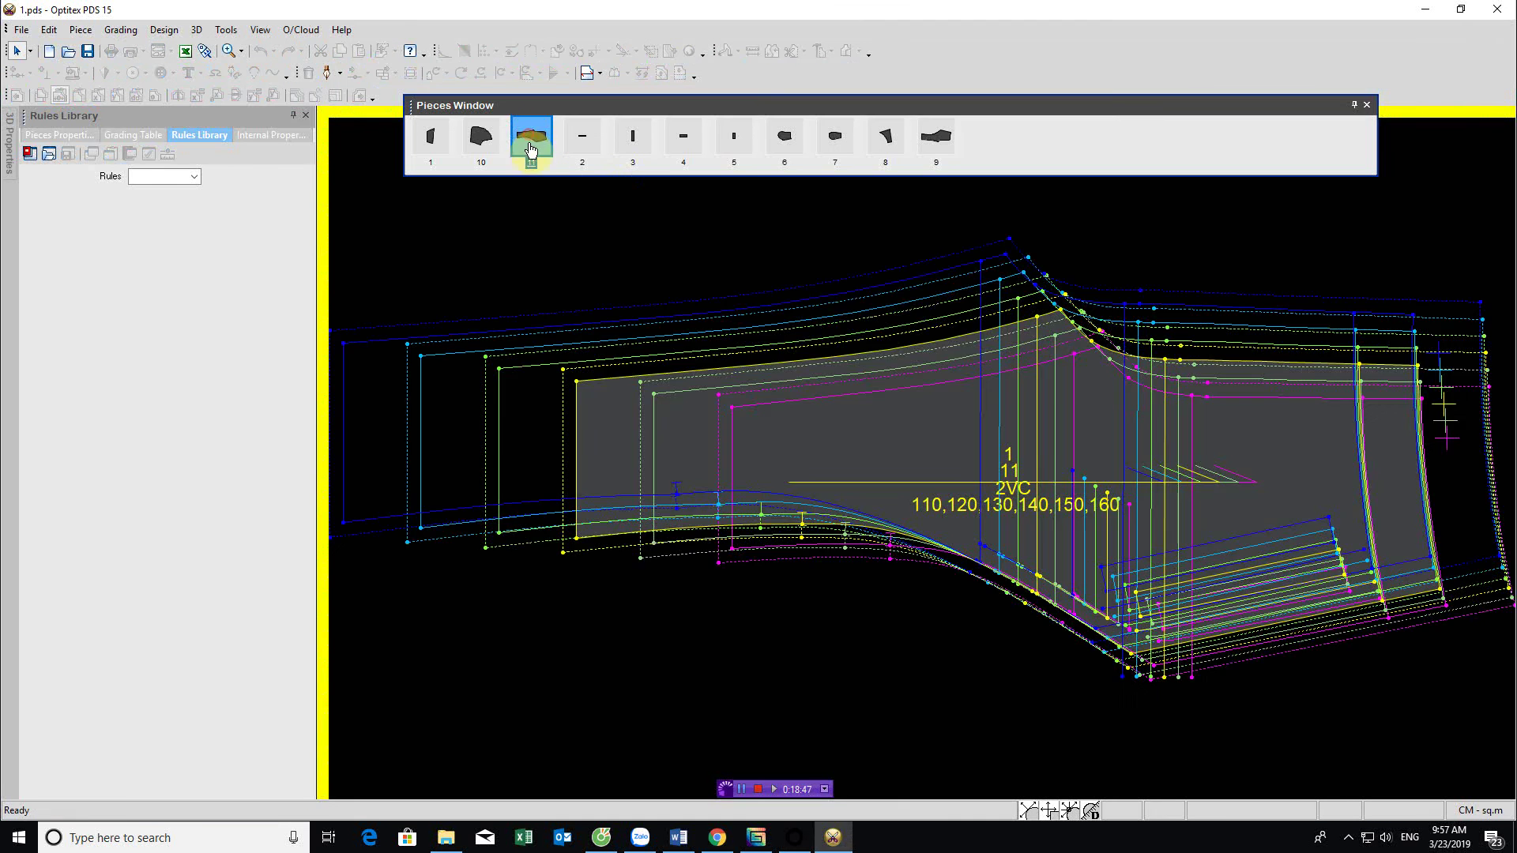
left_click(157, 52)
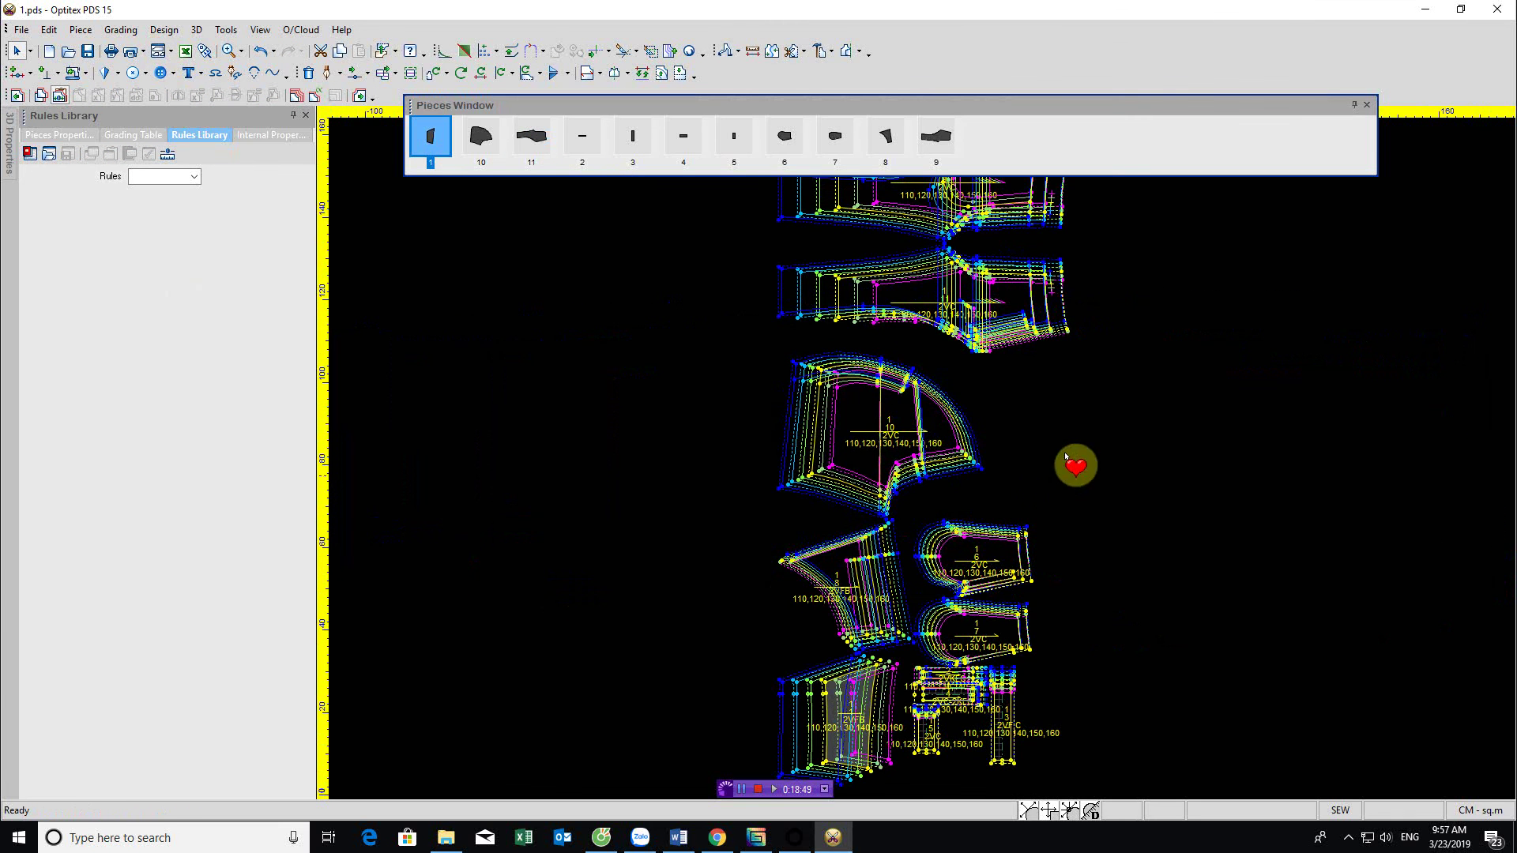
left_click(1366, 104)
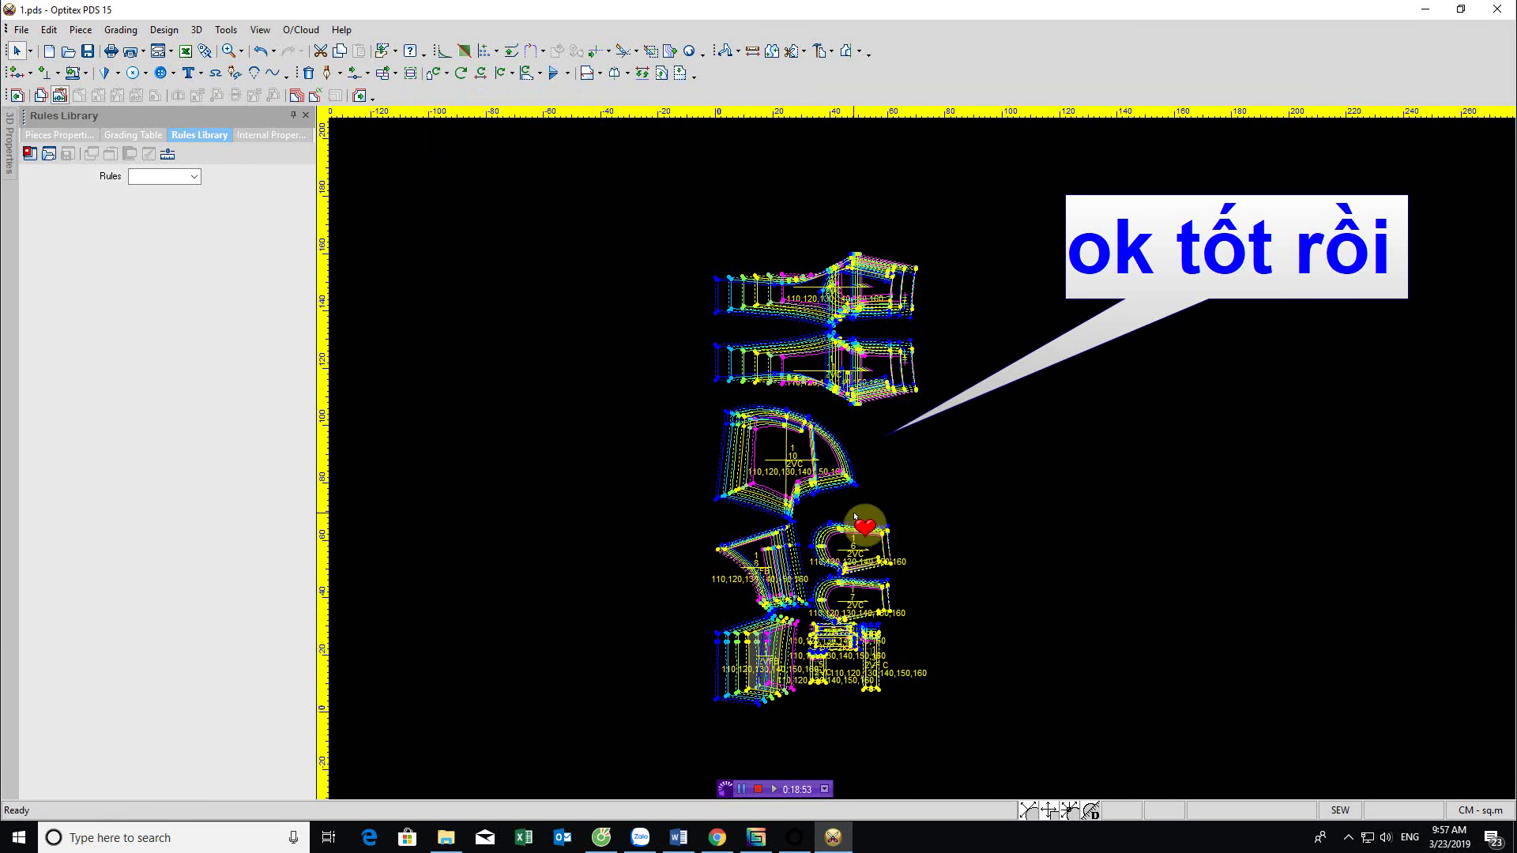
Hide the graded sizes and examine the base-size outlines of the large pieces one by one
scroll(877, 514, "up", 1)
key("F7")
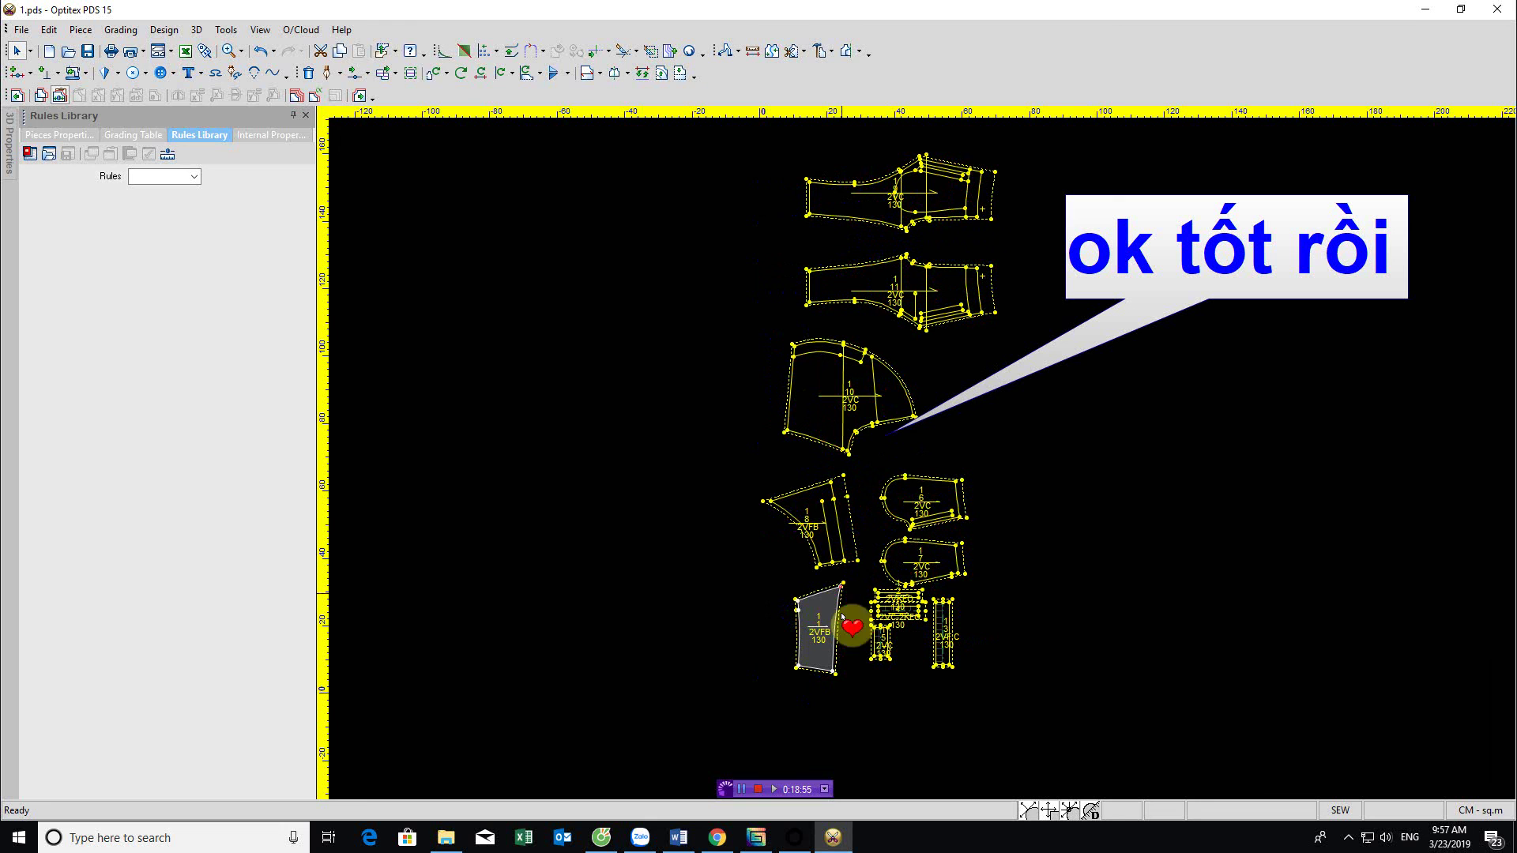
left_click(876, 225)
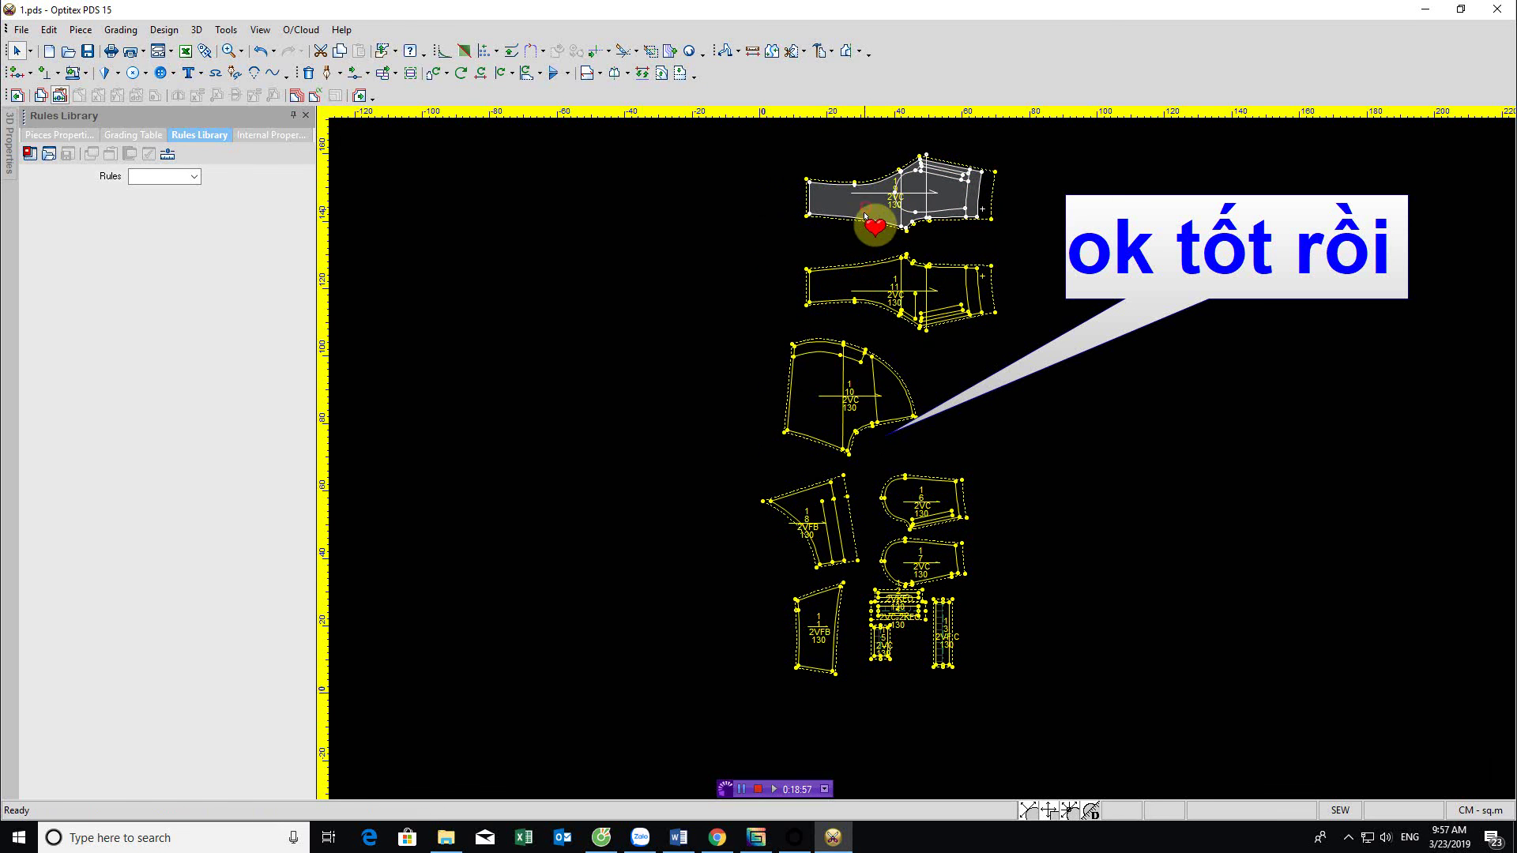
left_click(839, 292)
left_click(806, 381)
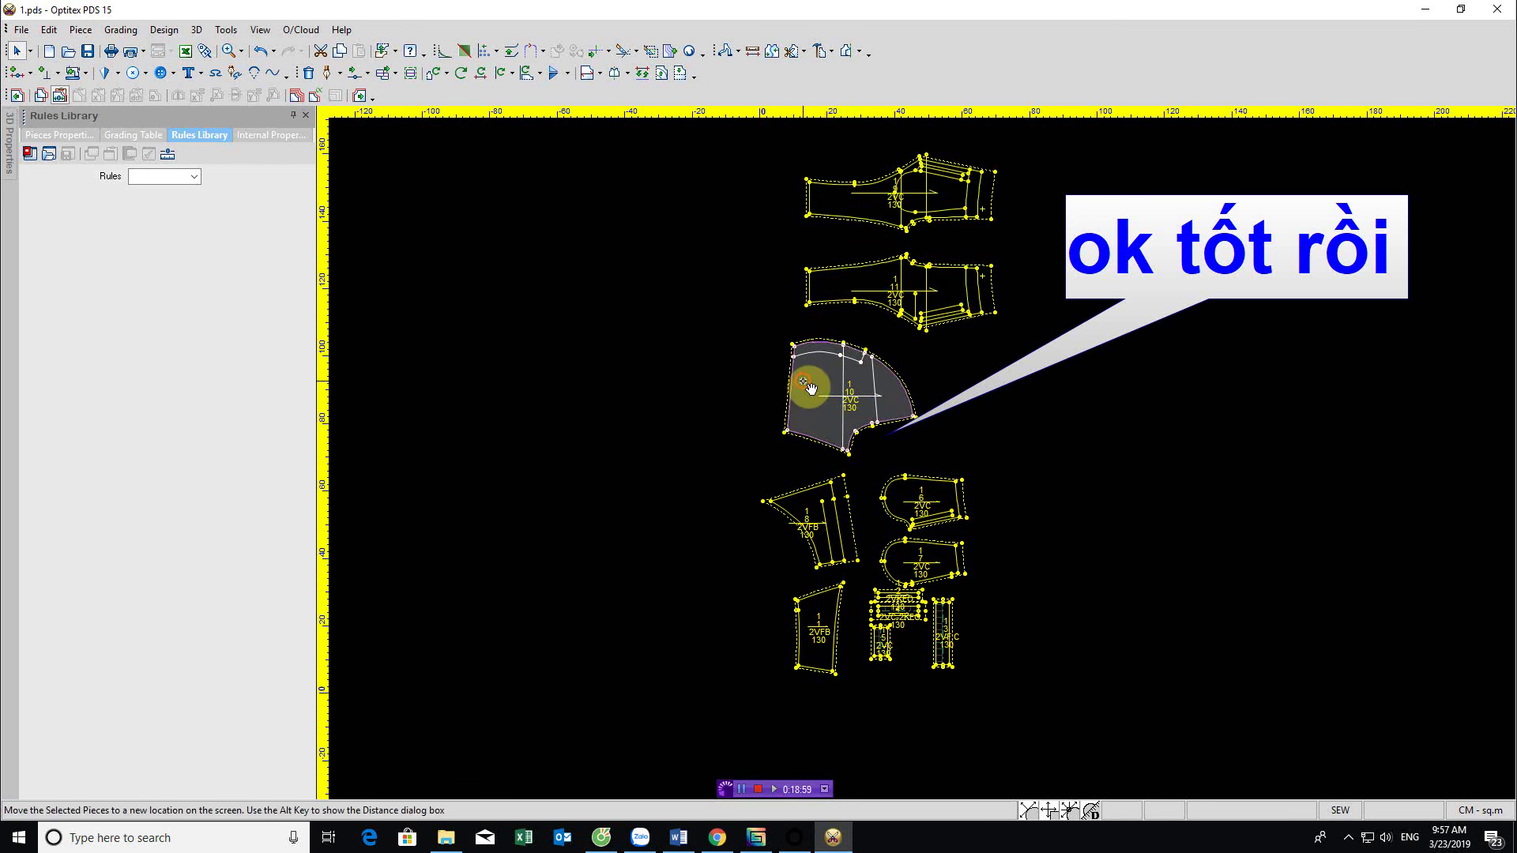
left_click(809, 507)
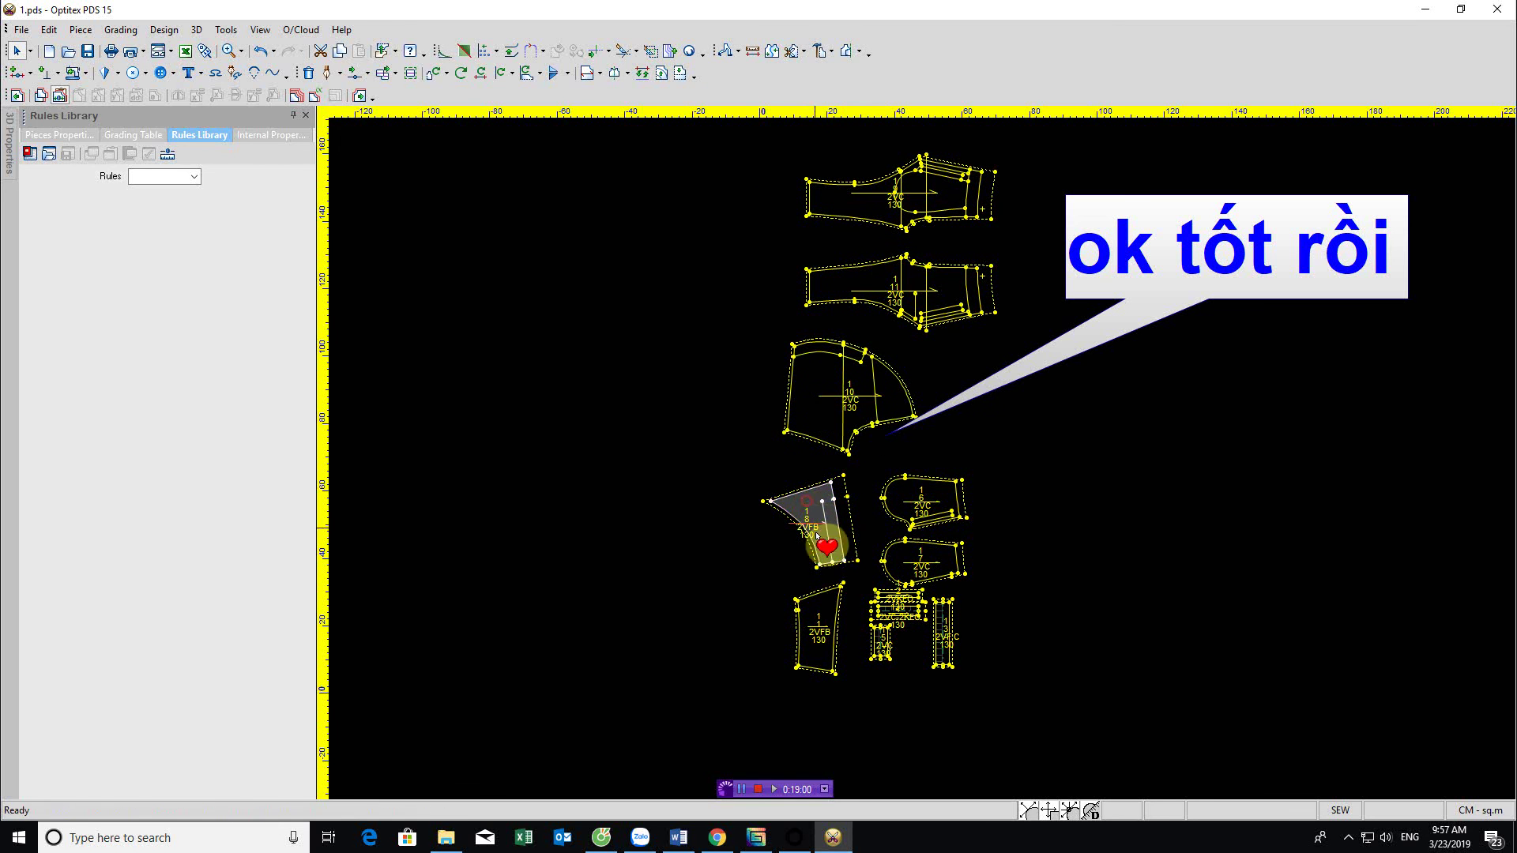
Examine the base-size outlines of the lower pieces, including the rounded pieces 6 and 7
left_click(828, 618)
left_click(896, 496)
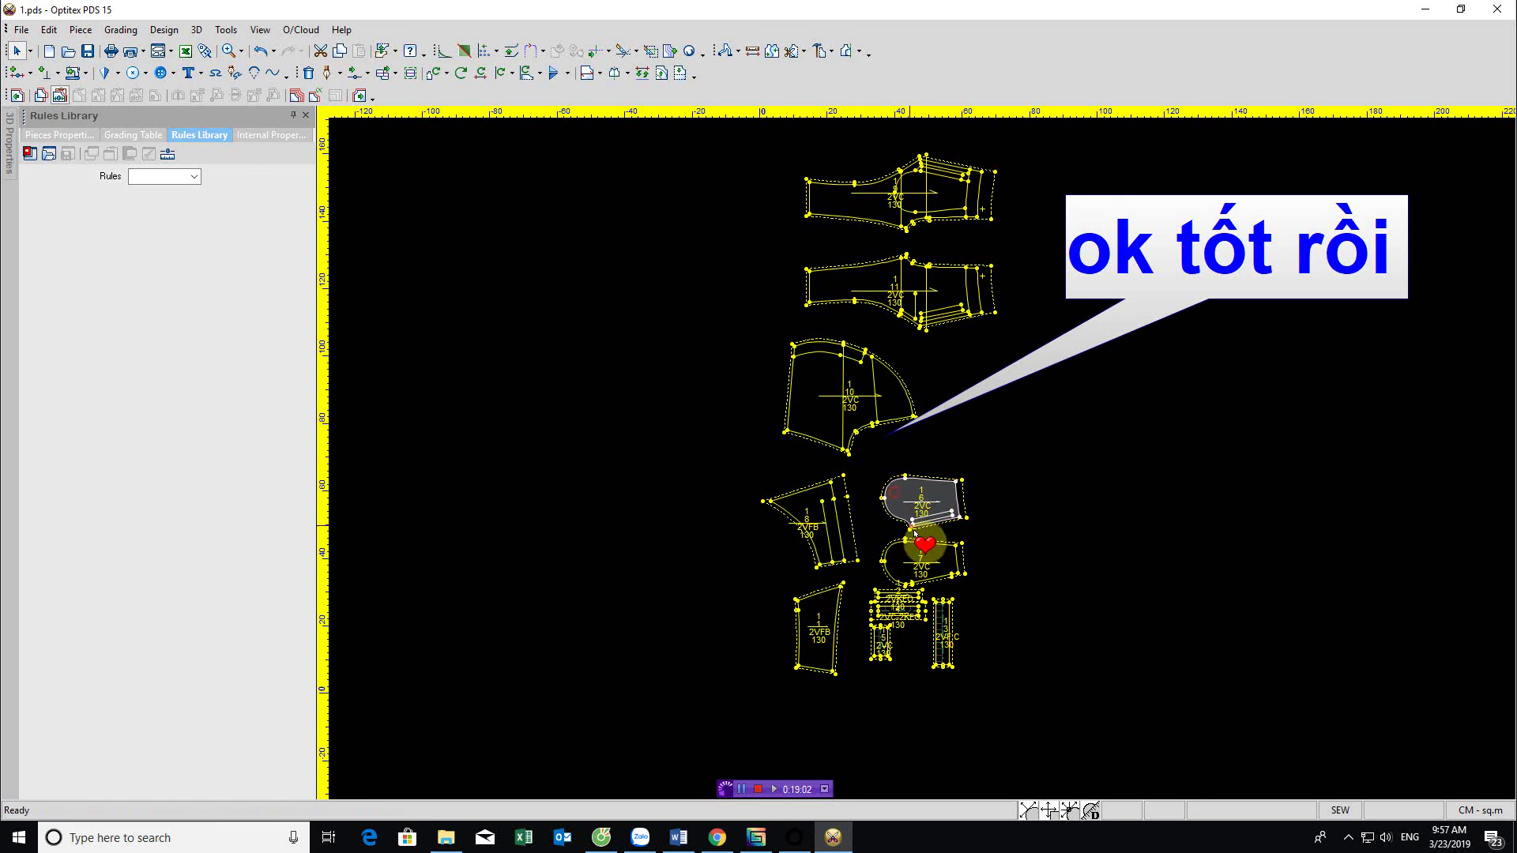
left_click(951, 563)
scroll(924, 467, "up", 2)
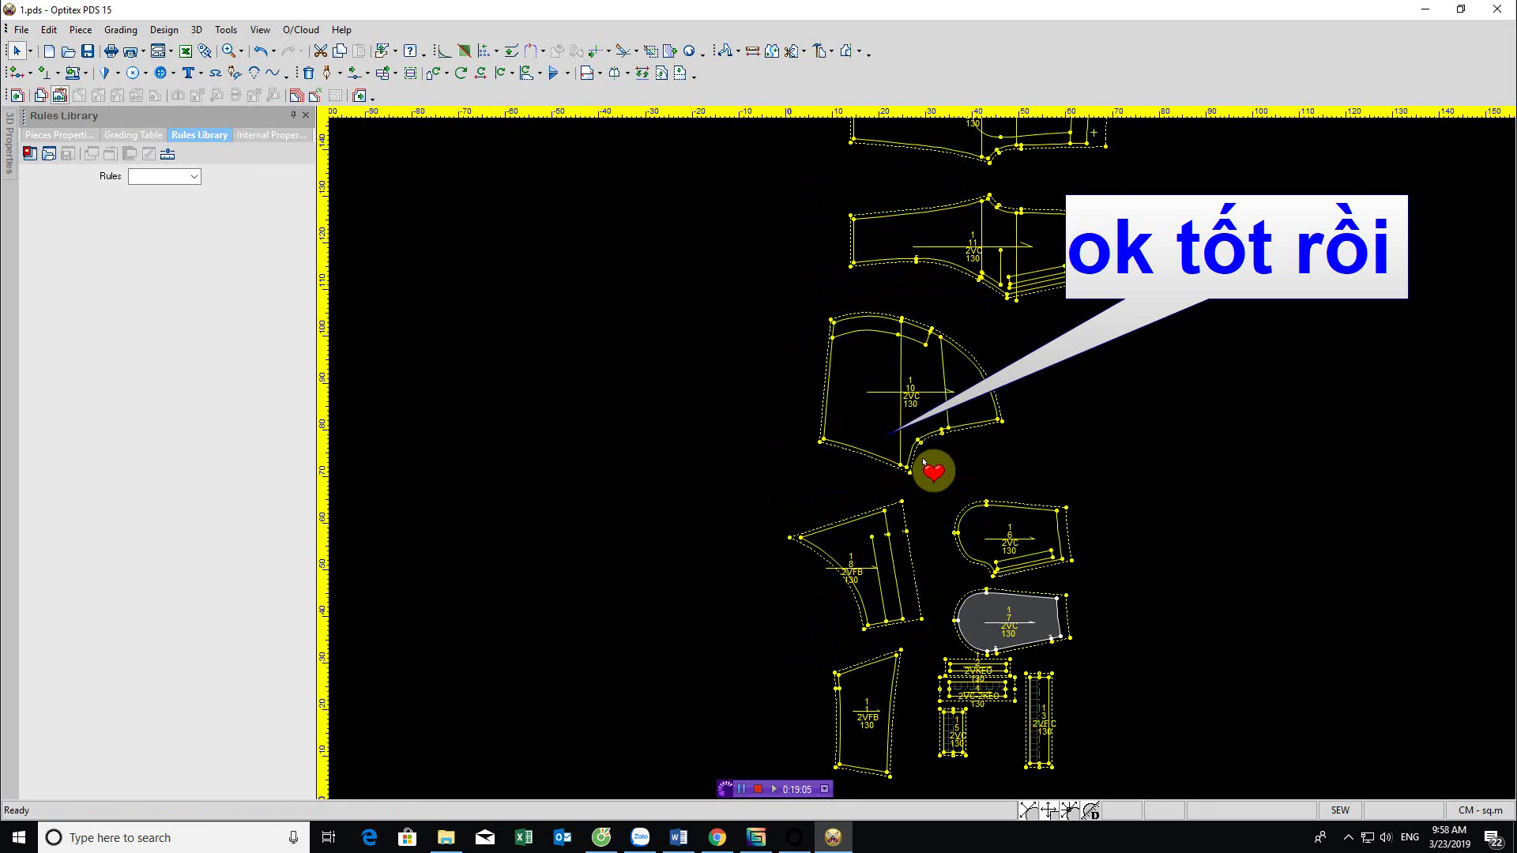
Display all graded sizes on the pieces again and look over the complete graded nest
key("F7")
key("F7")
key("F7")
key("F7")
key("F7")
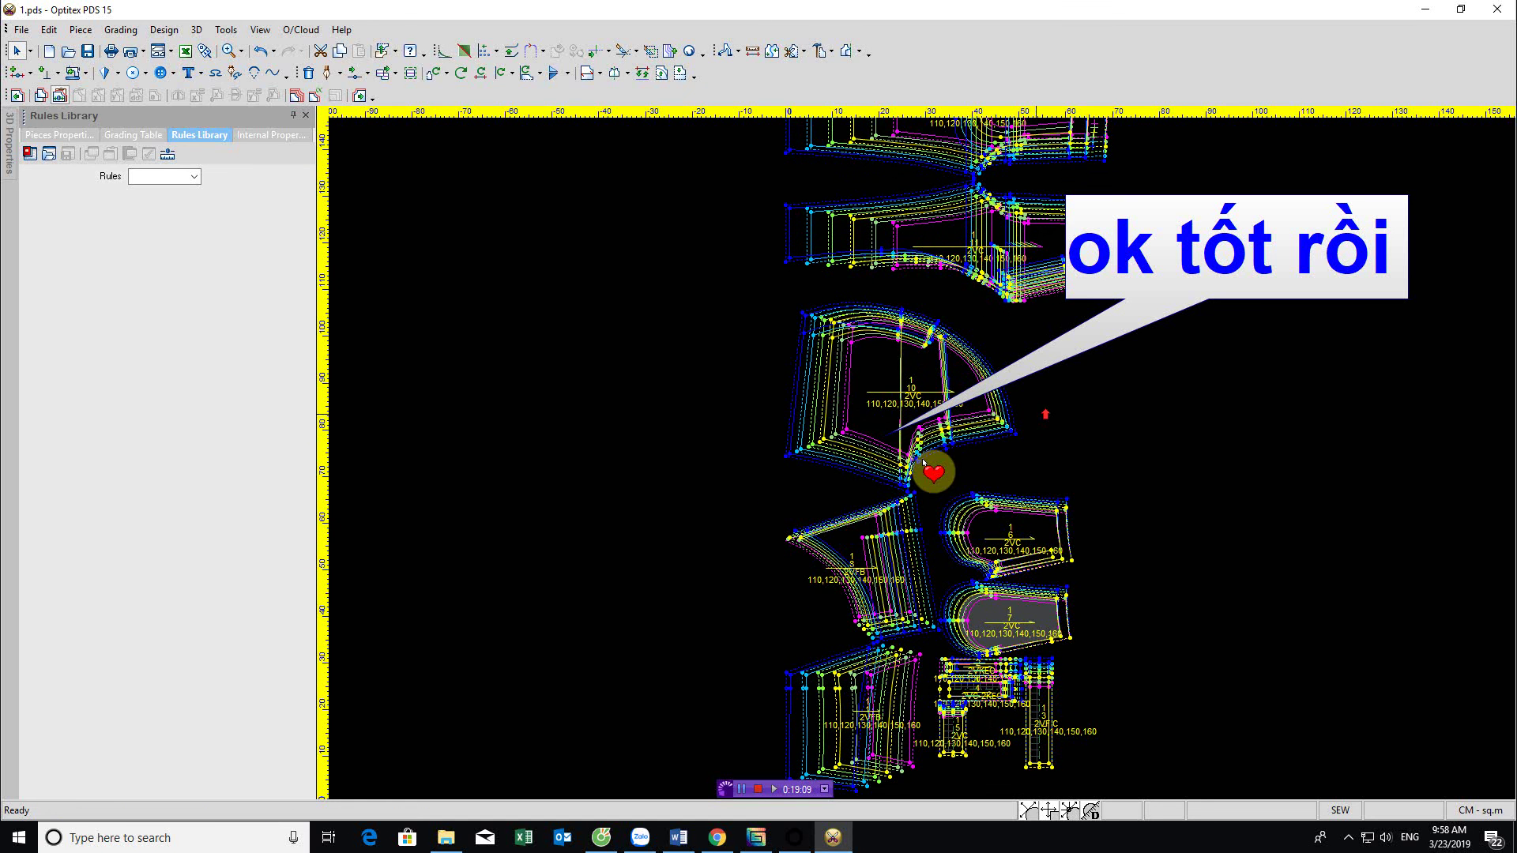
scroll(926, 466, "down", 1)
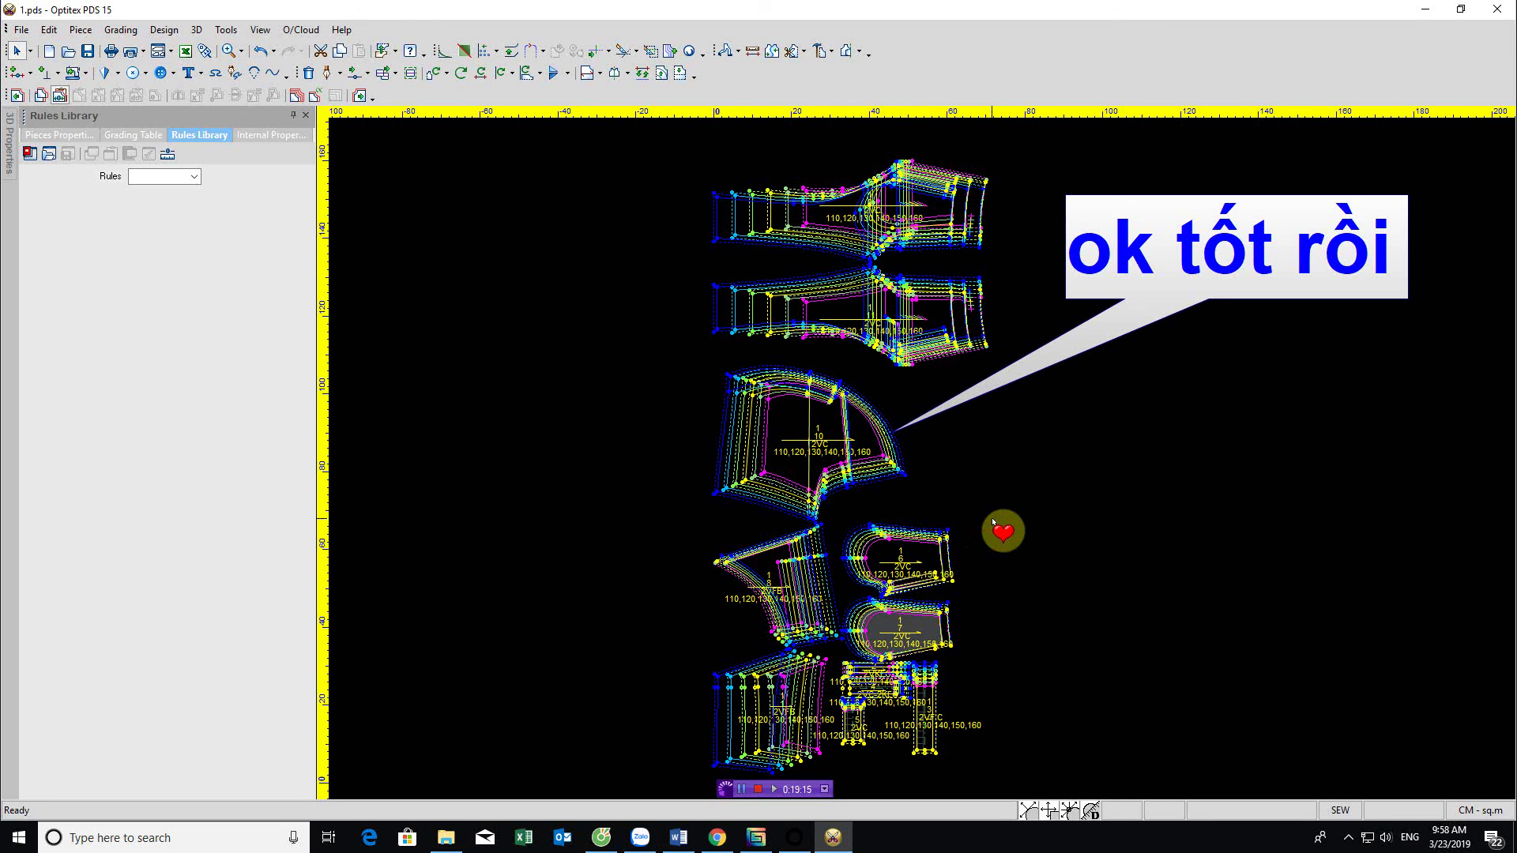
Minimize Optitex PDS and launch Lectra ModarisV7R2 from the desktop
left_click(1426, 11)
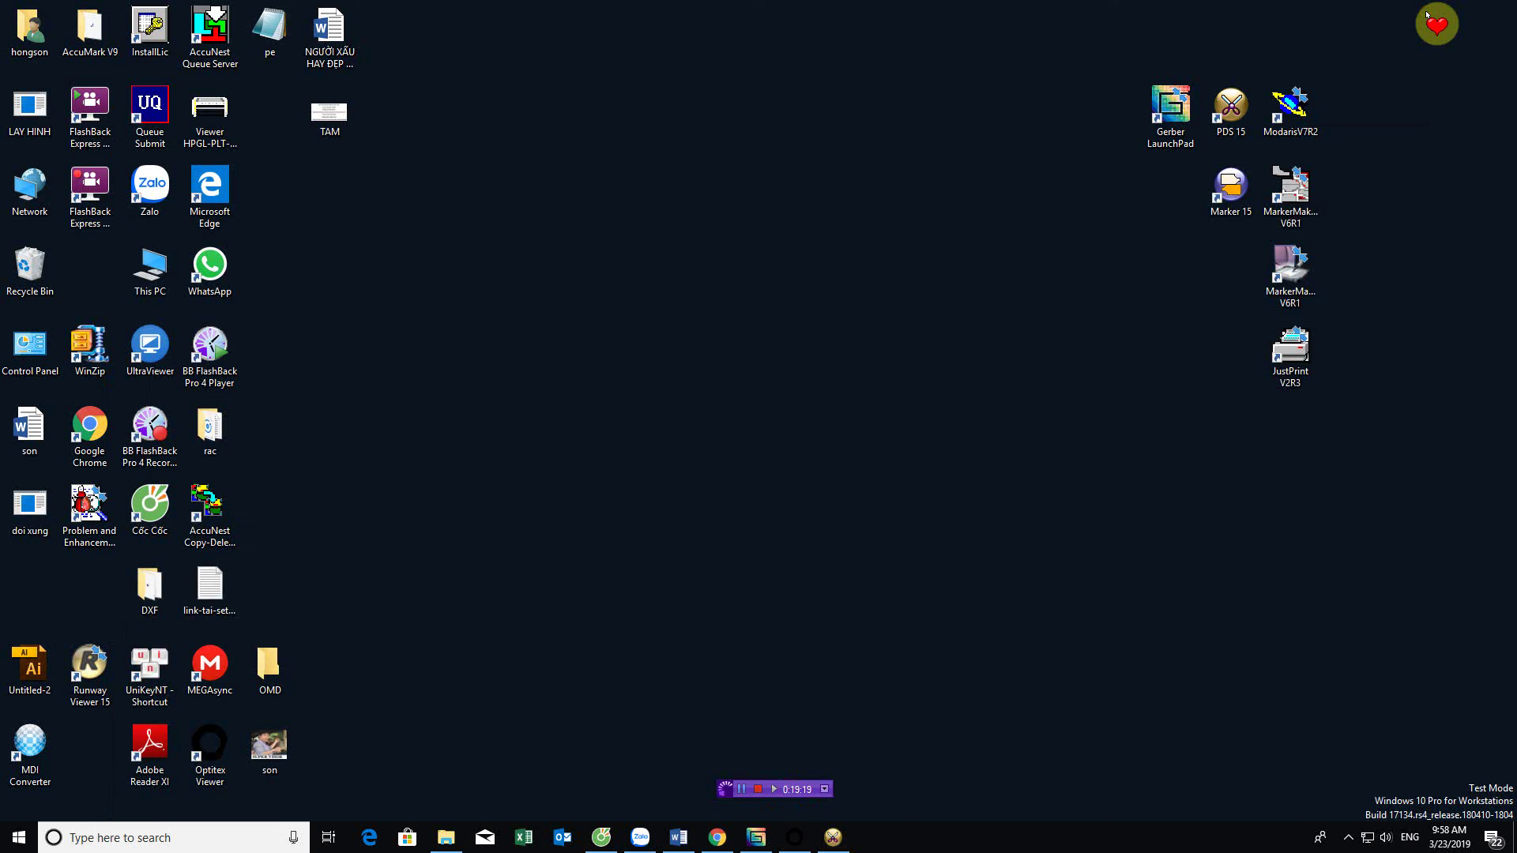
left_click(1291, 112)
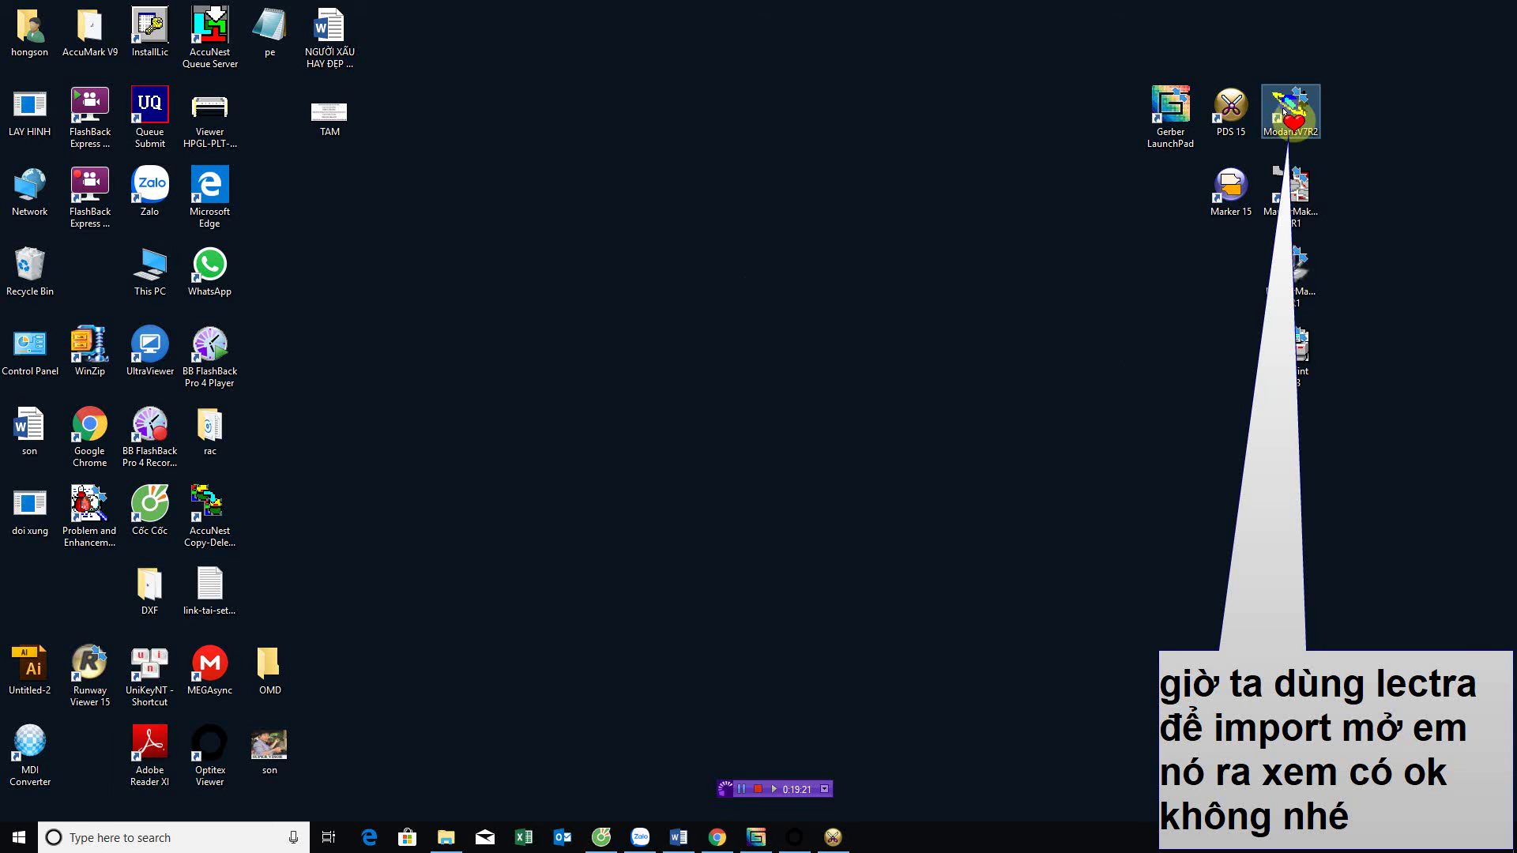
right_click(1288, 111)
left_click(1316, 120)
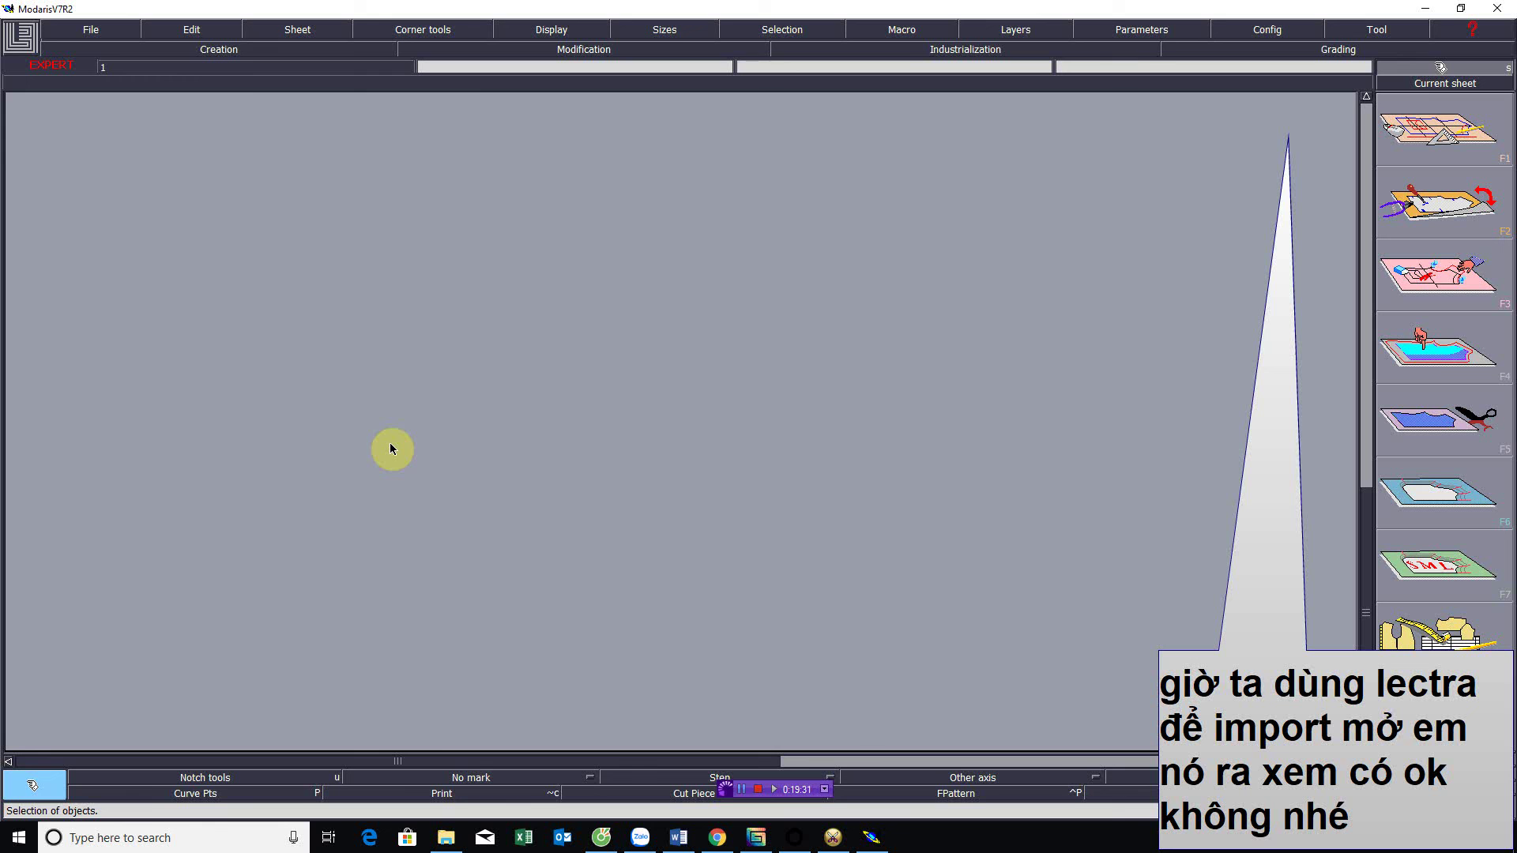
Set the Open Model access path to the RAP-GMAIL folder on drive D and copy it to the other model directories
left_click(104, 30)
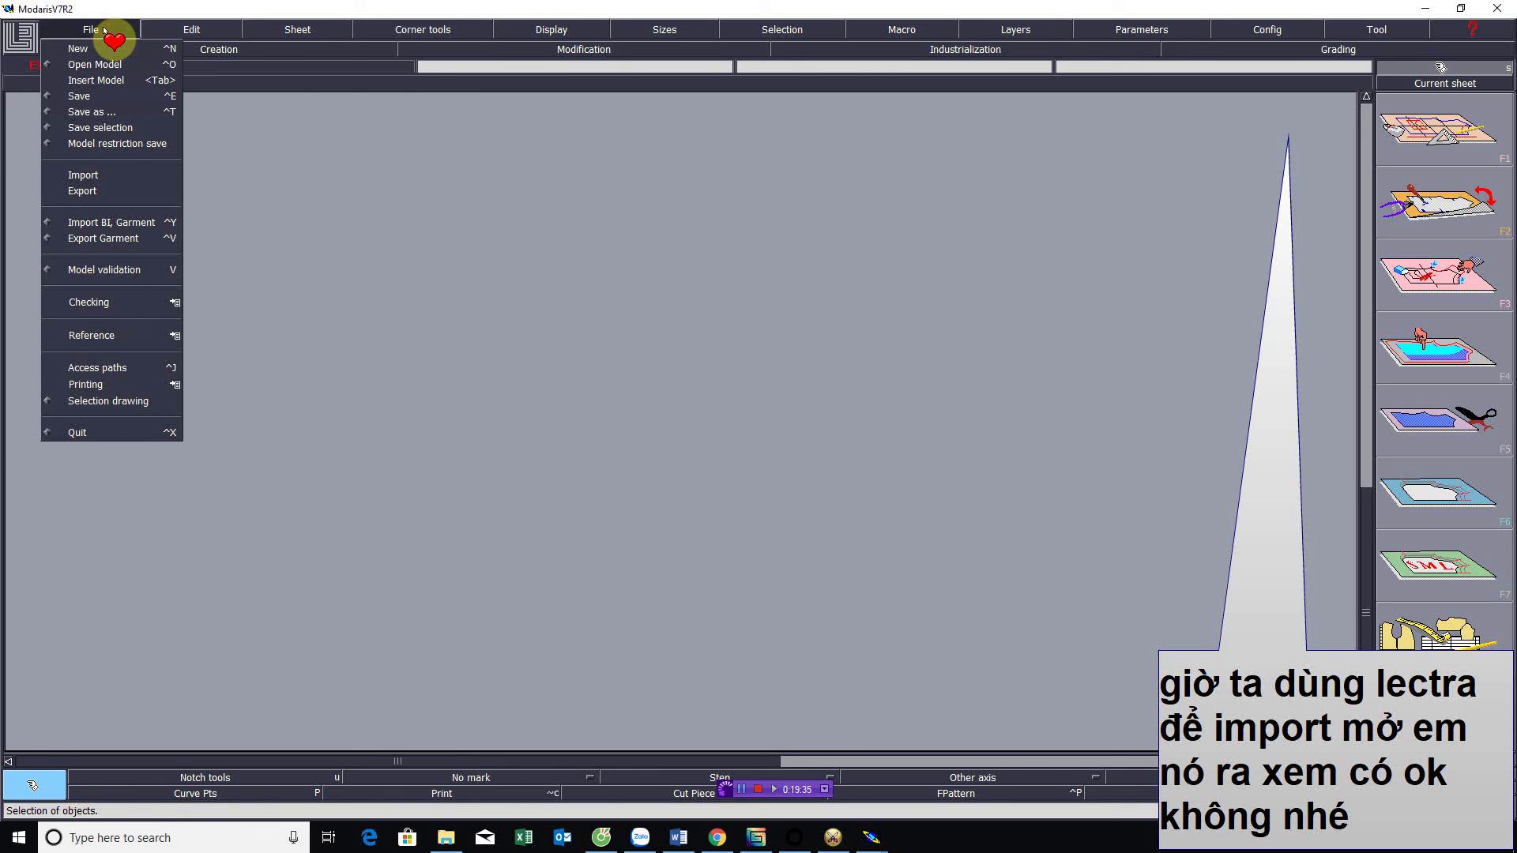
left_click(104, 369)
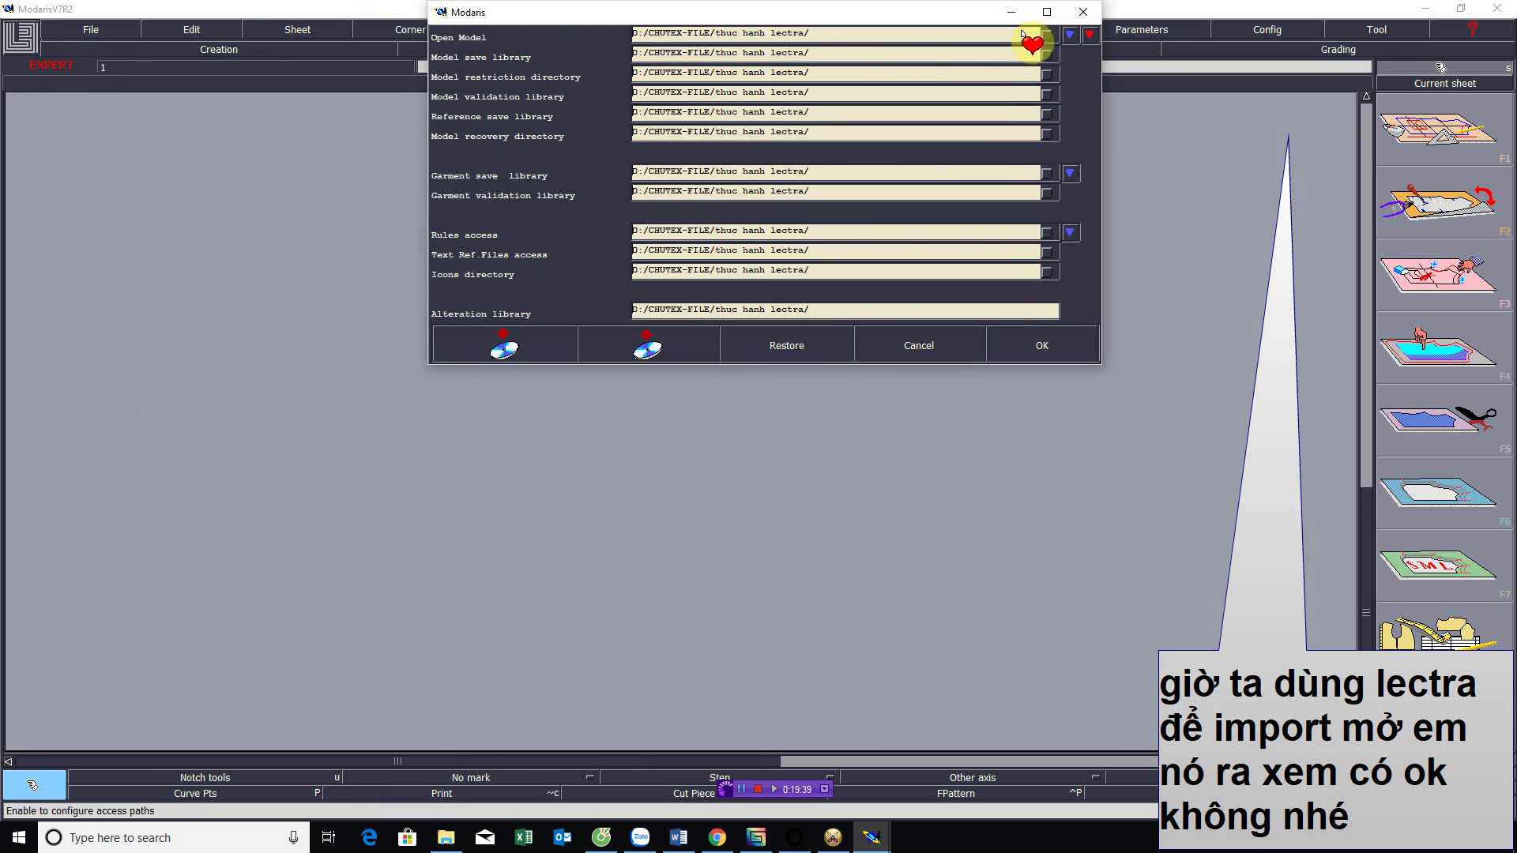
left_click(1031, 32)
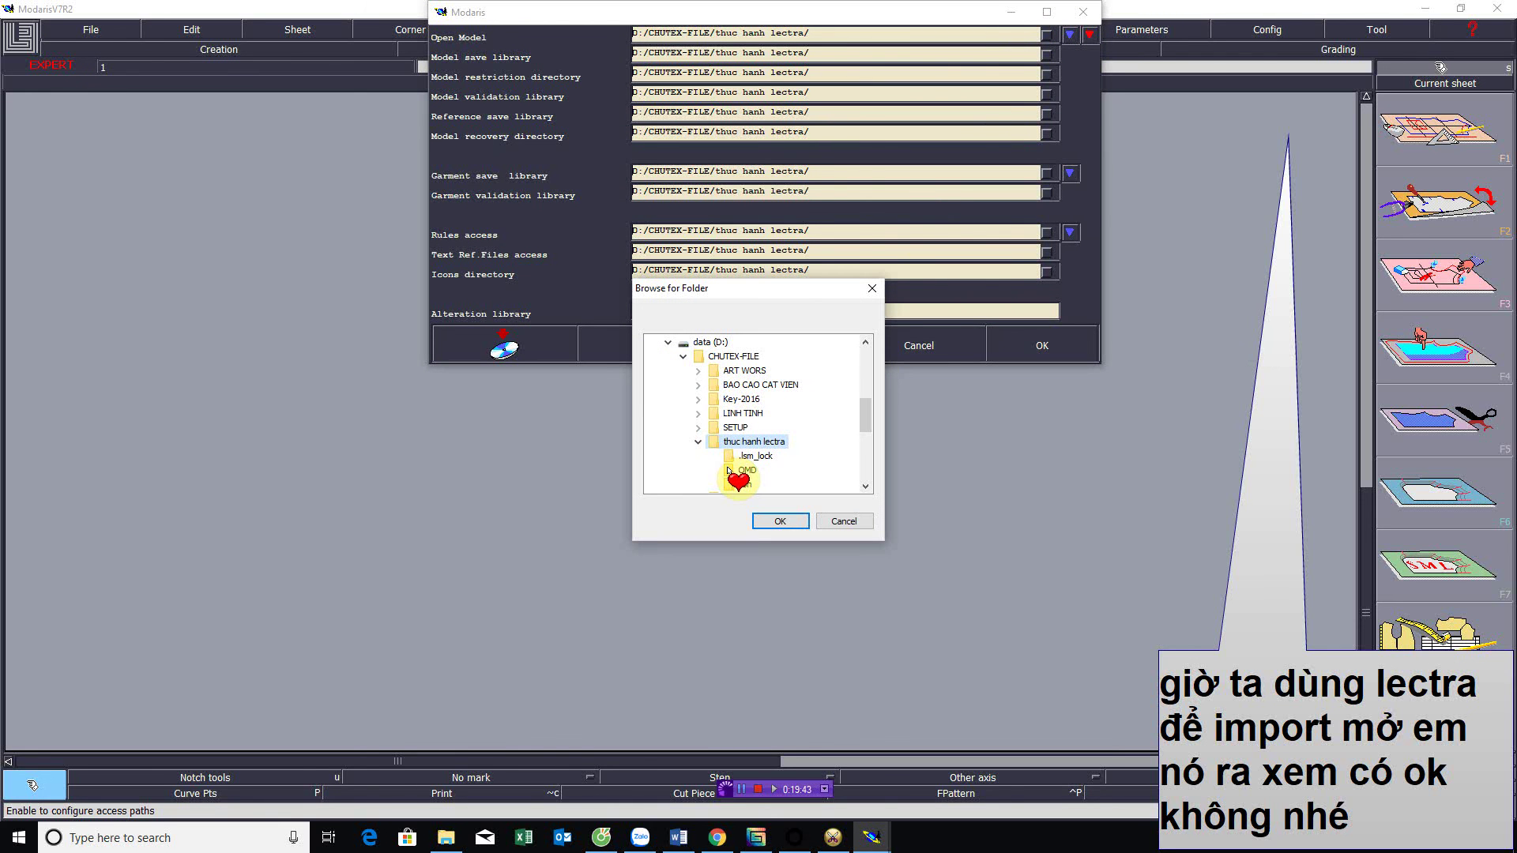
left_click(709, 343)
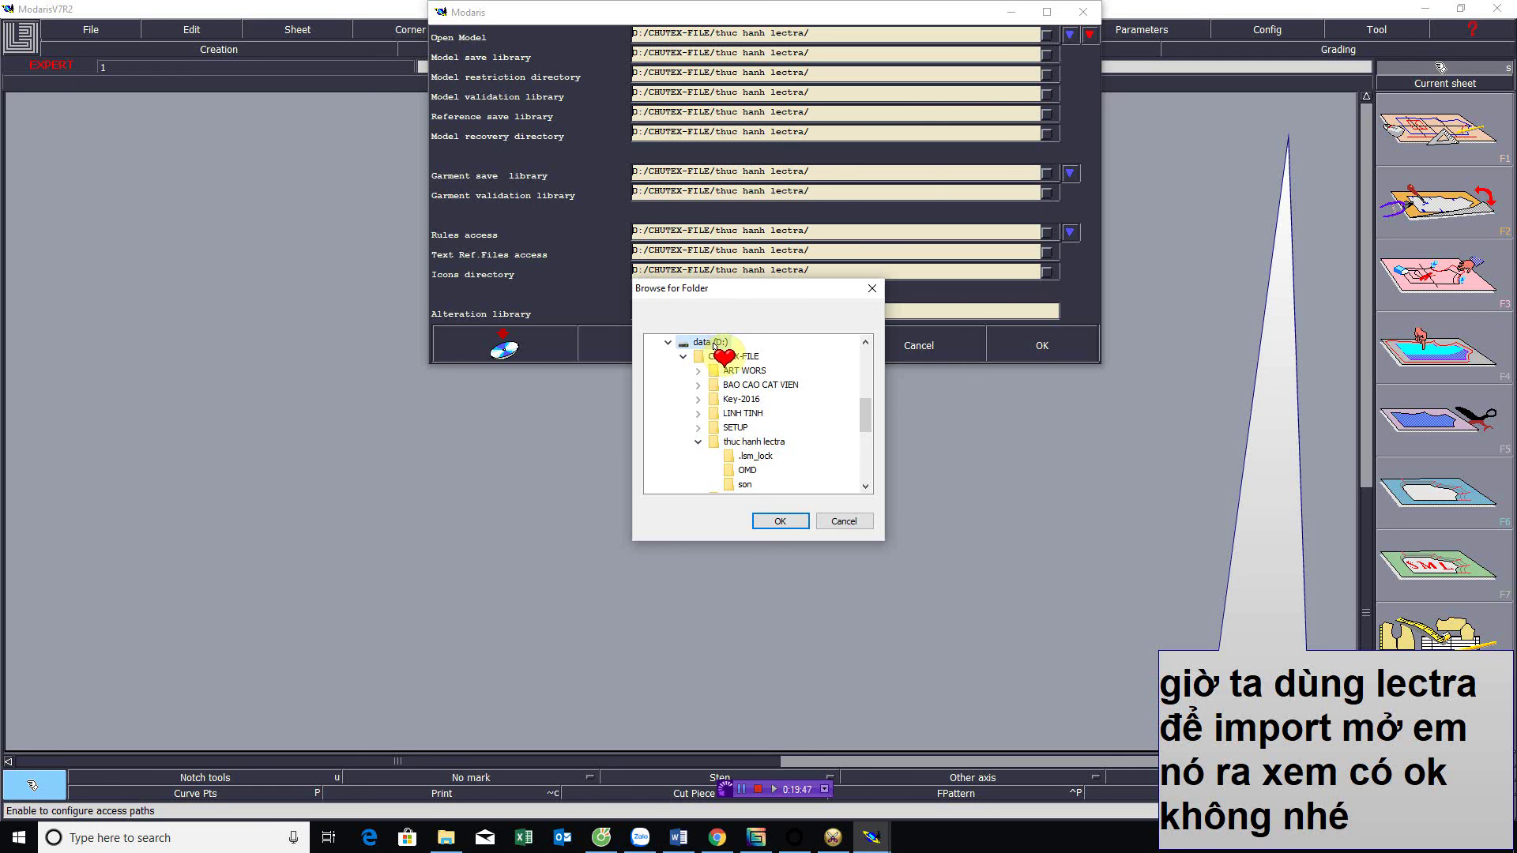
double_click(711, 343)
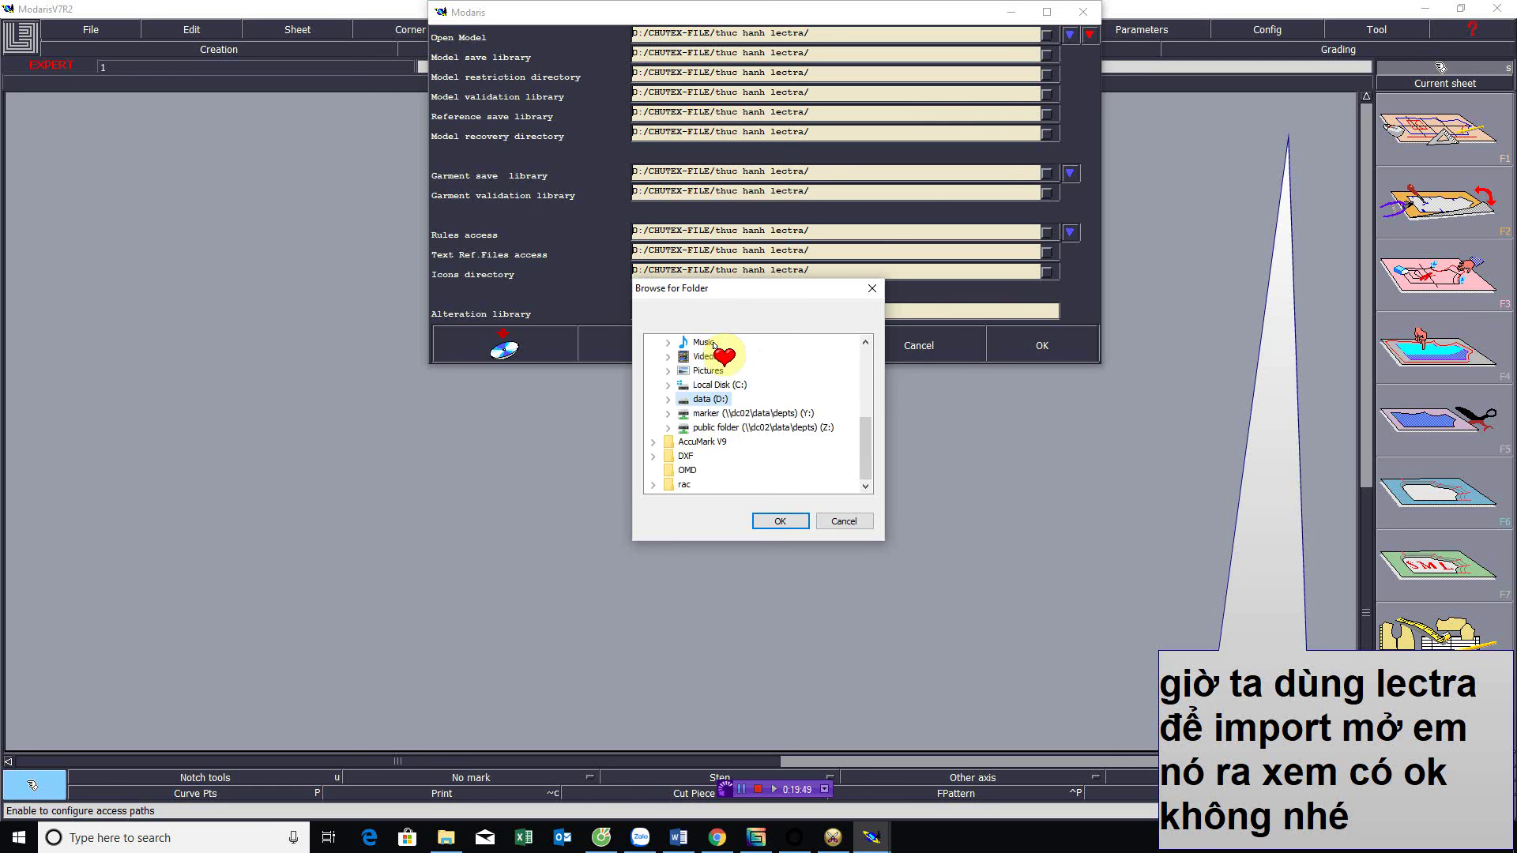
double_click(710, 400)
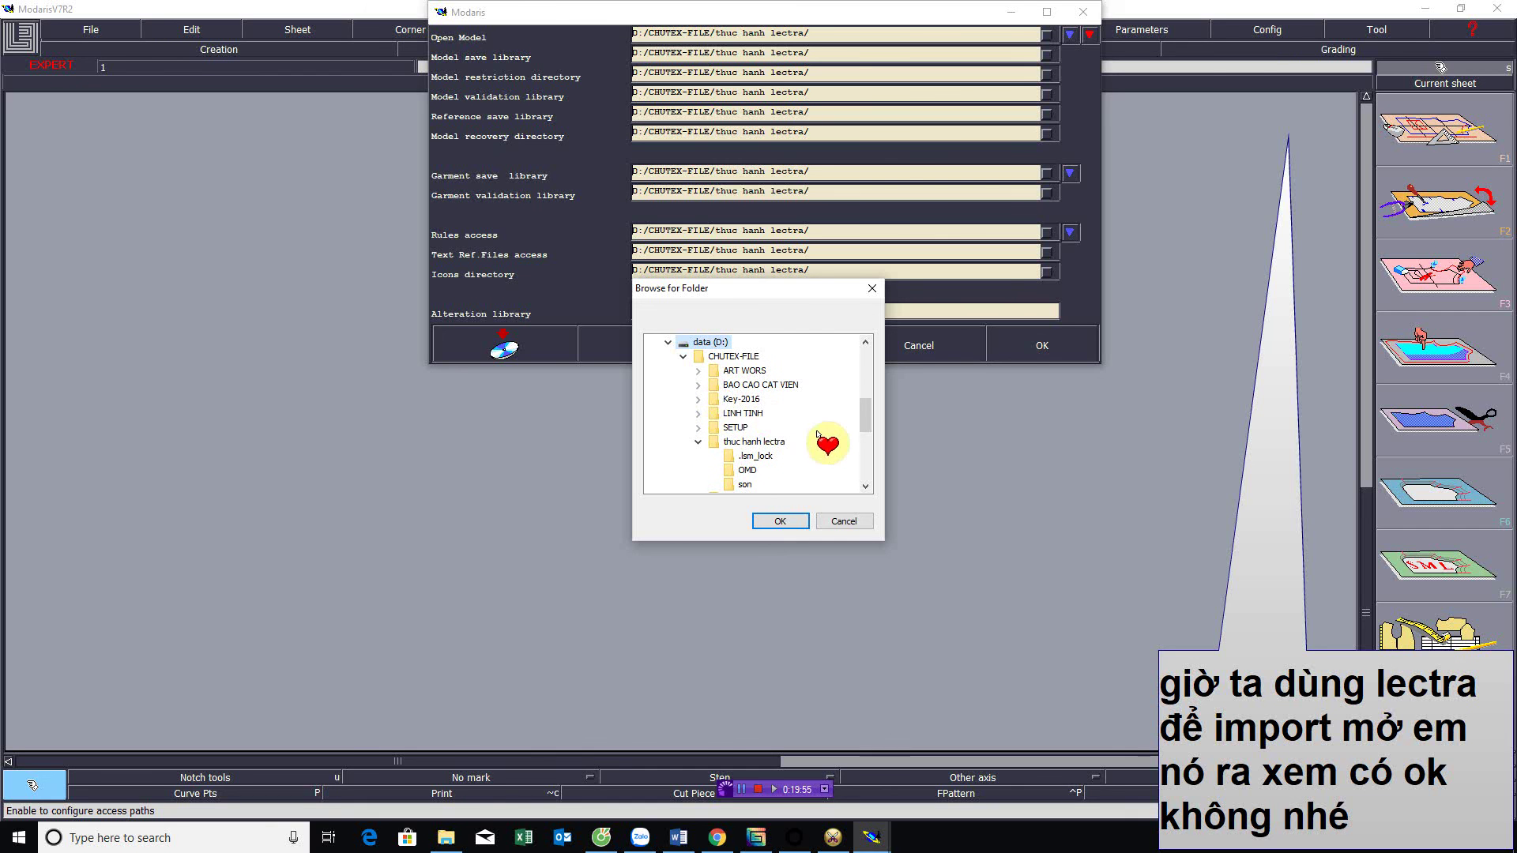
left_click_drag(864, 418, 868, 445)
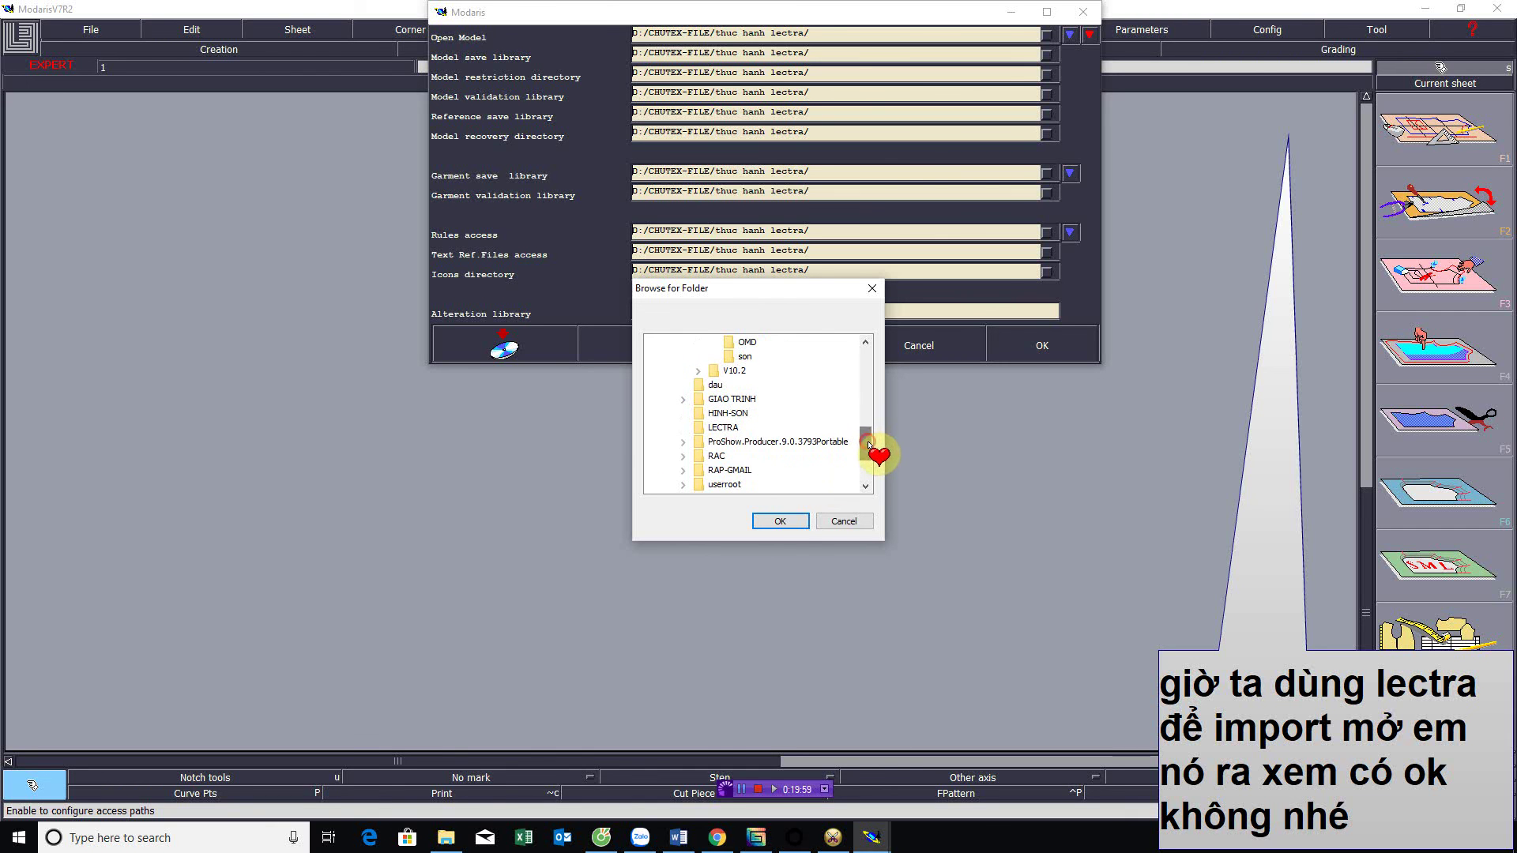
left_click(729, 470)
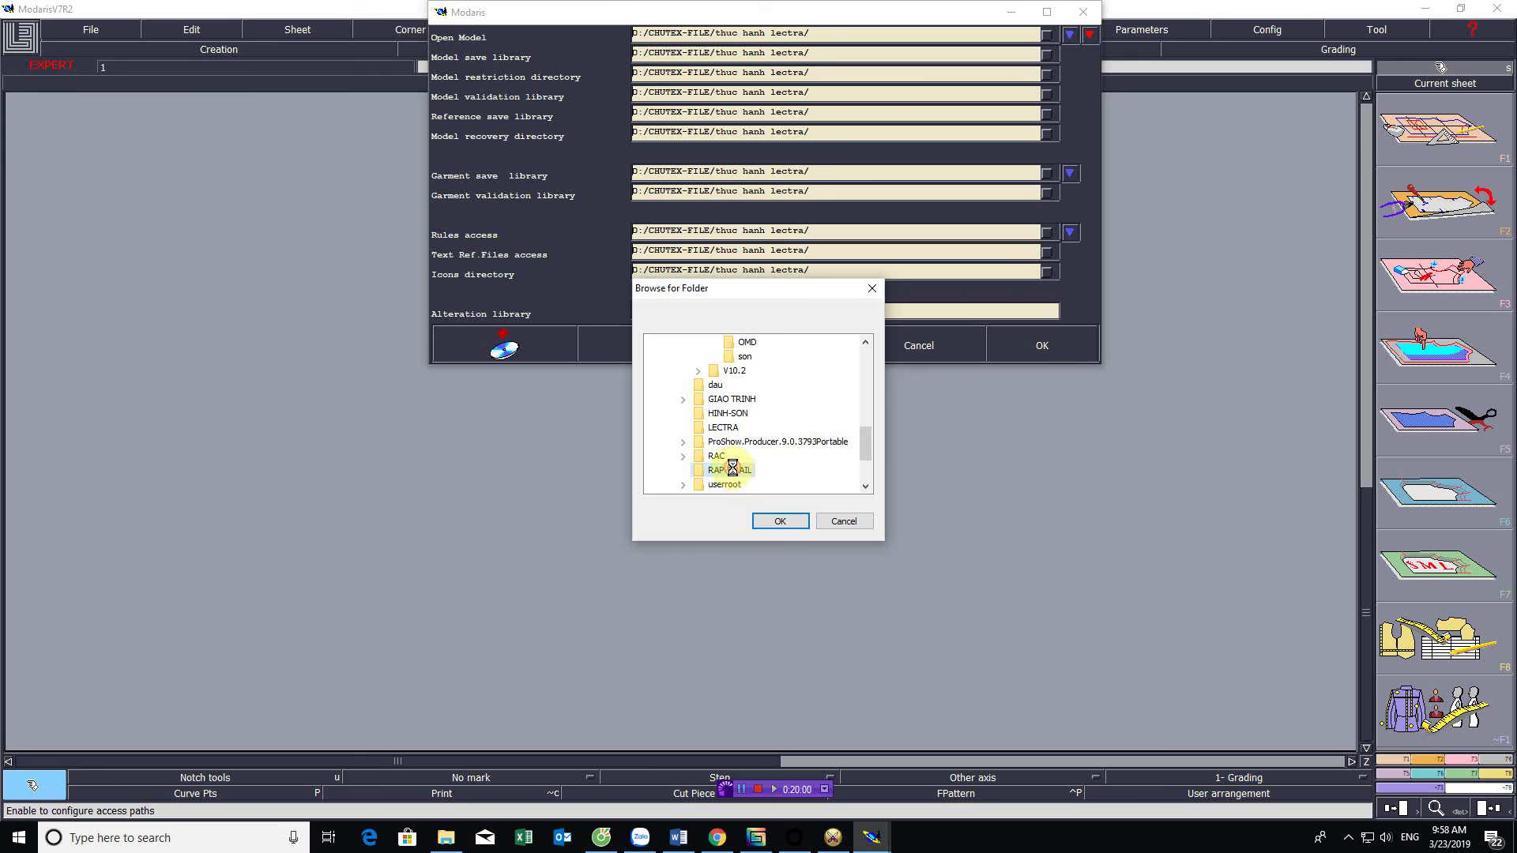
left_click(778, 517)
left_click(1070, 35)
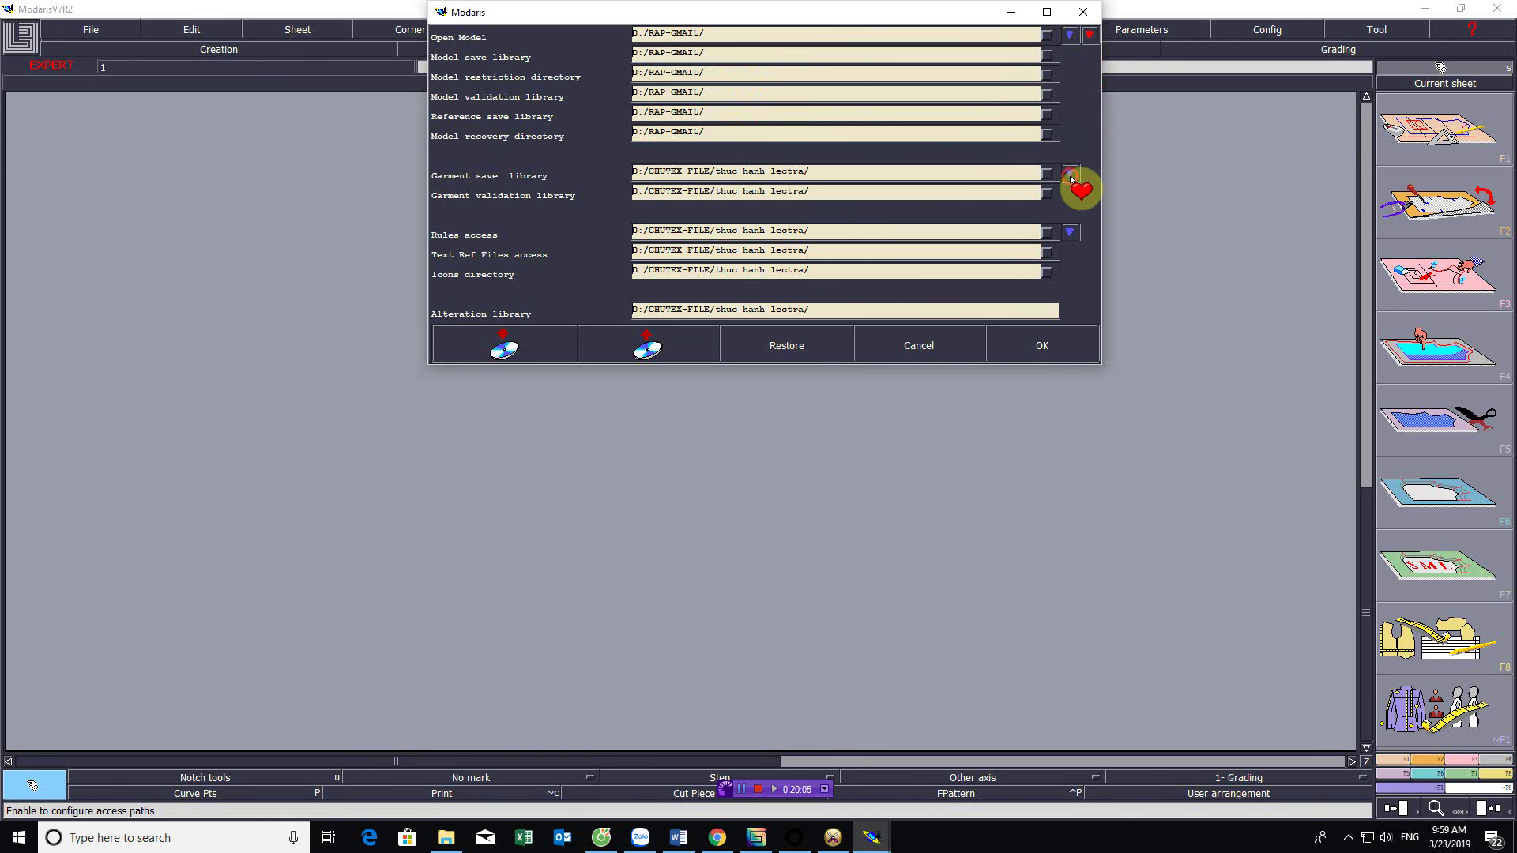